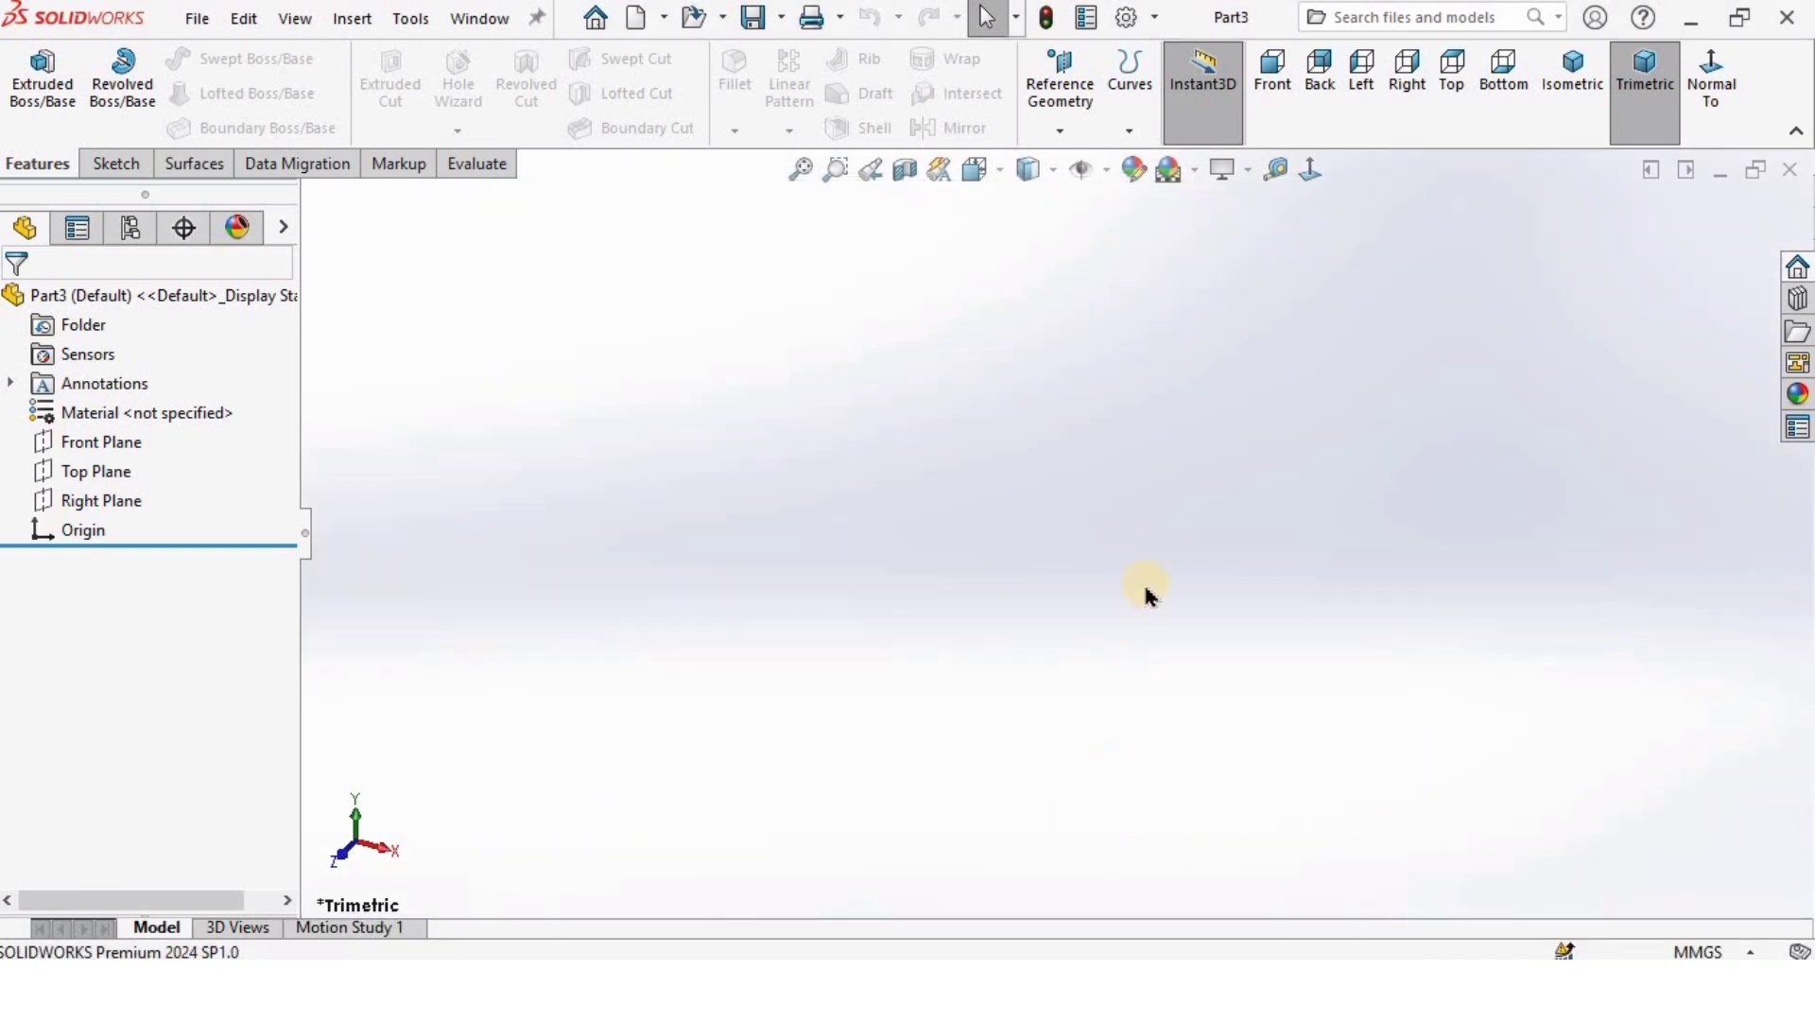
# Step: Change the viewport scene to a plain white background and check that the document units are MMGS
pyautogui.click(1201, 171)
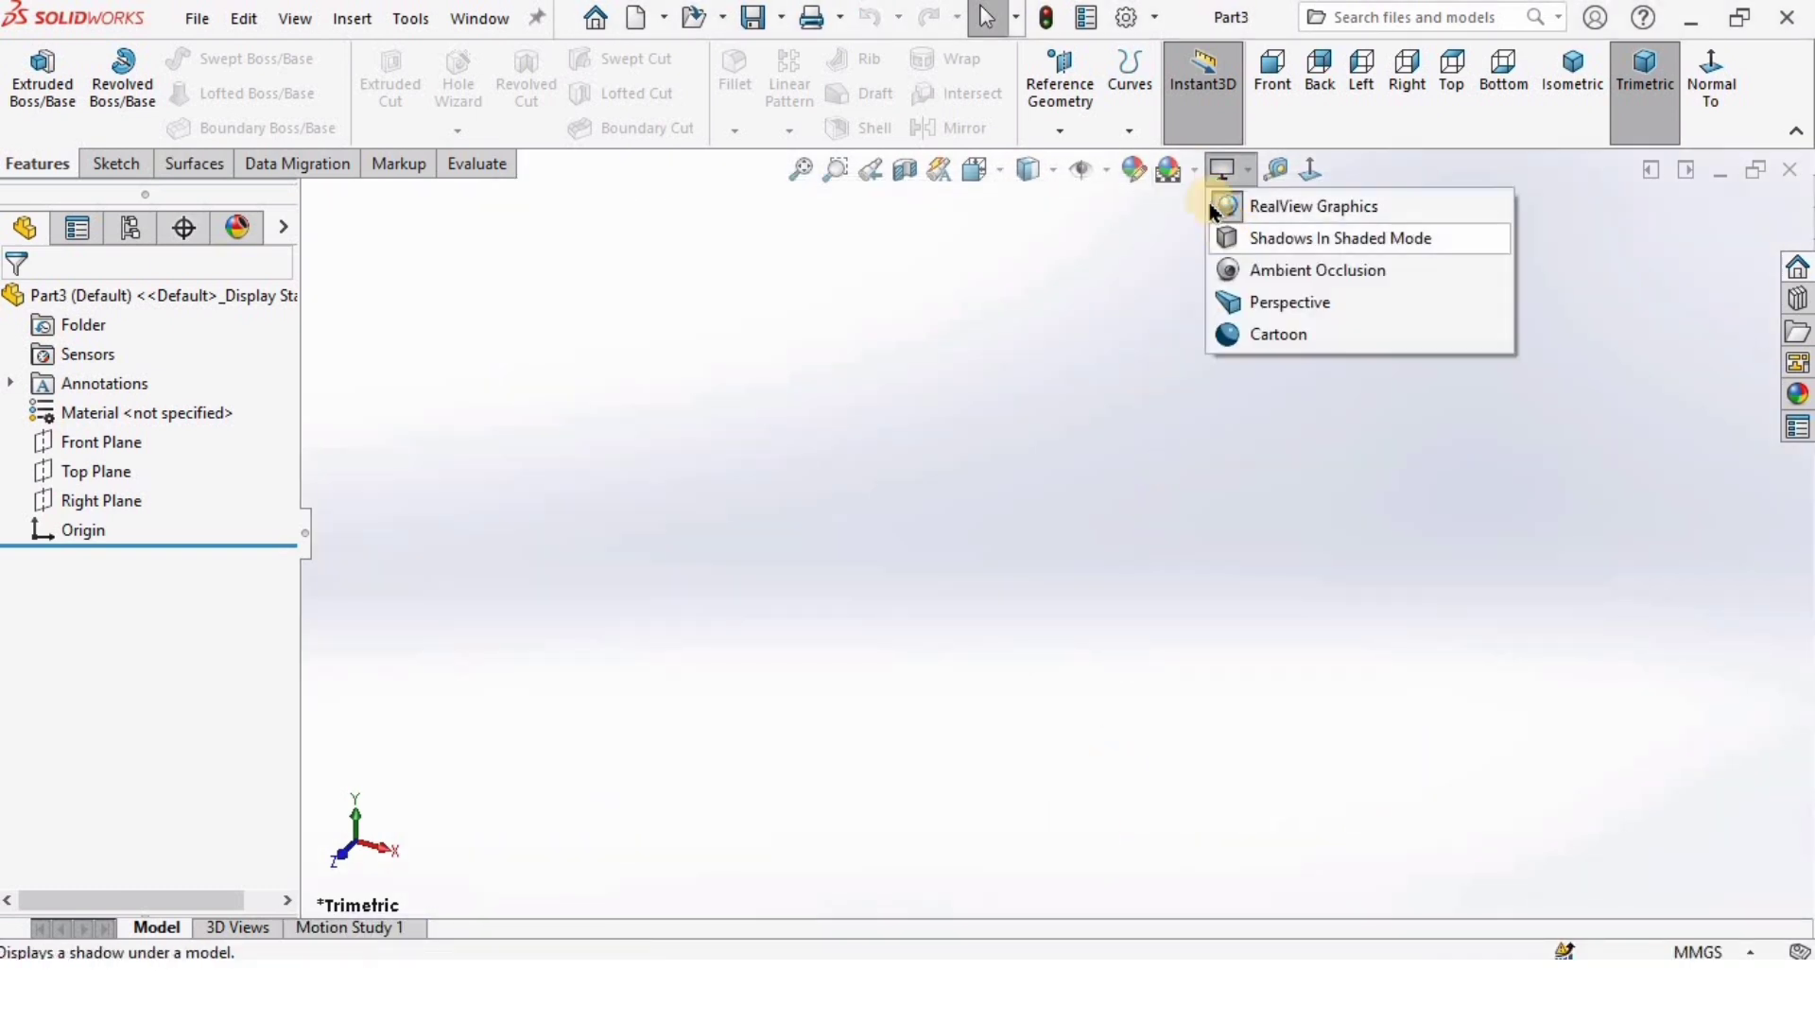
pyautogui.click(1229, 242)
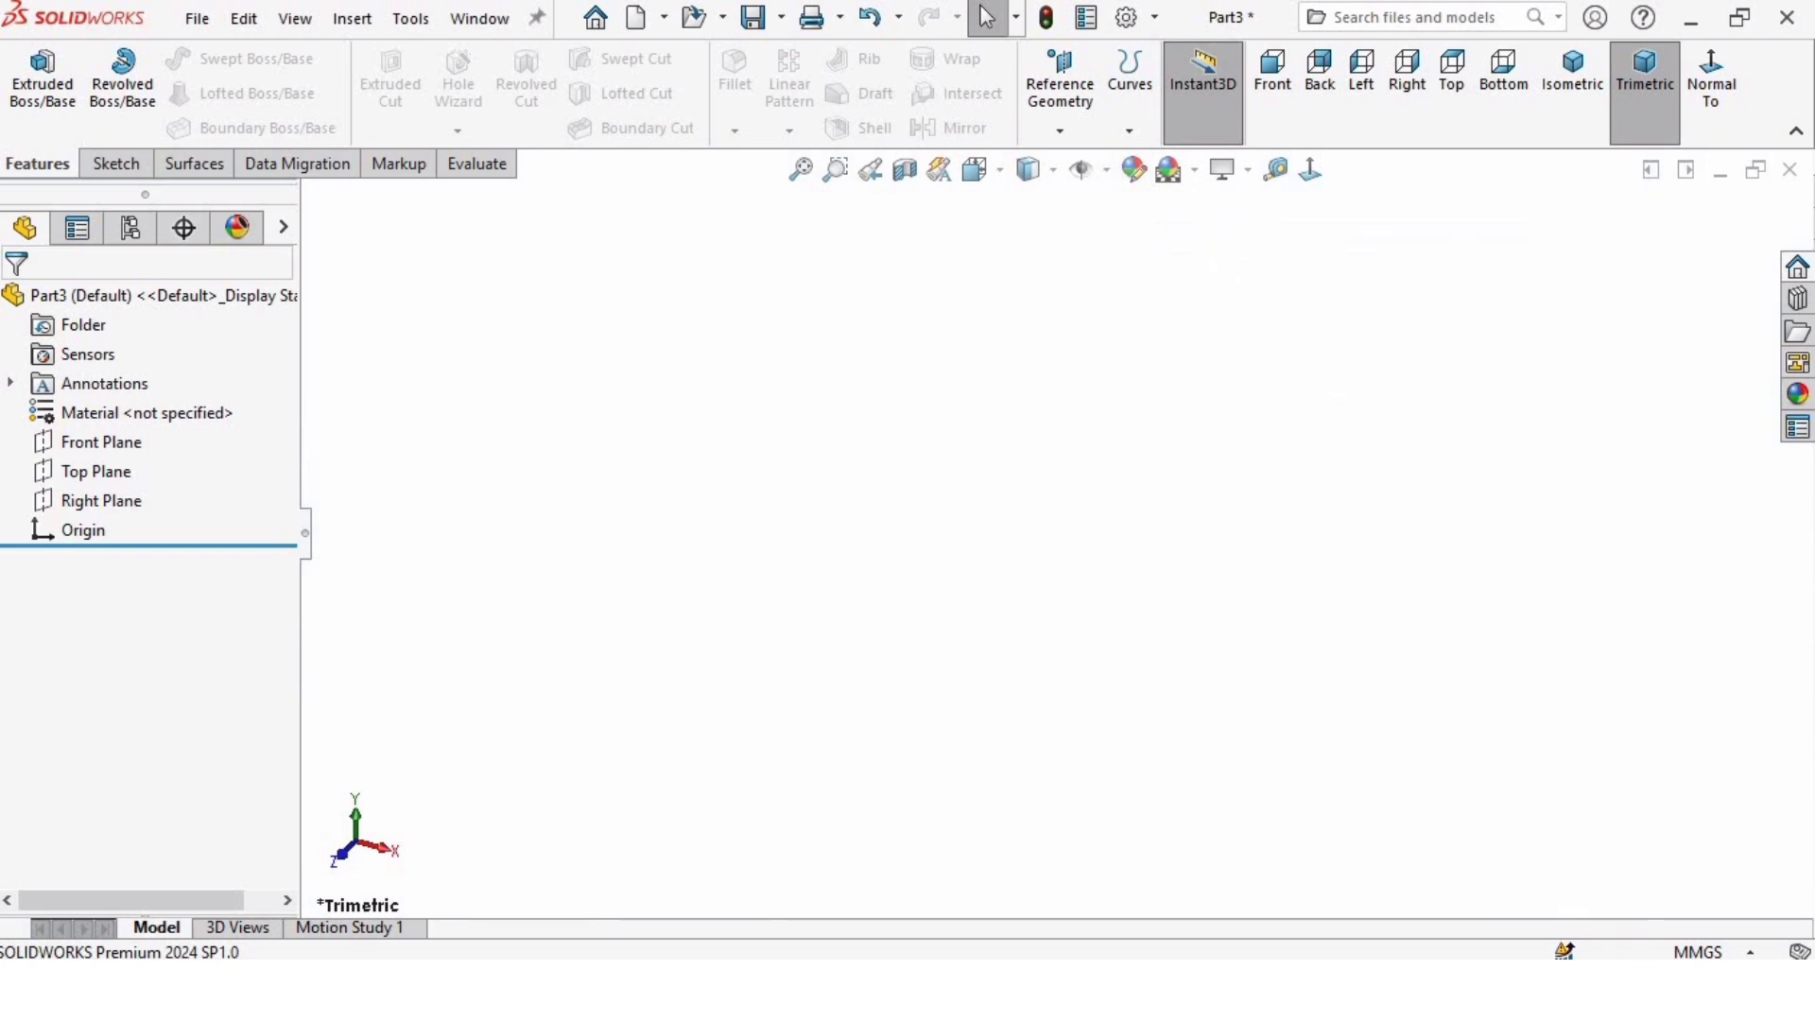
pyautogui.click(1728, 951)
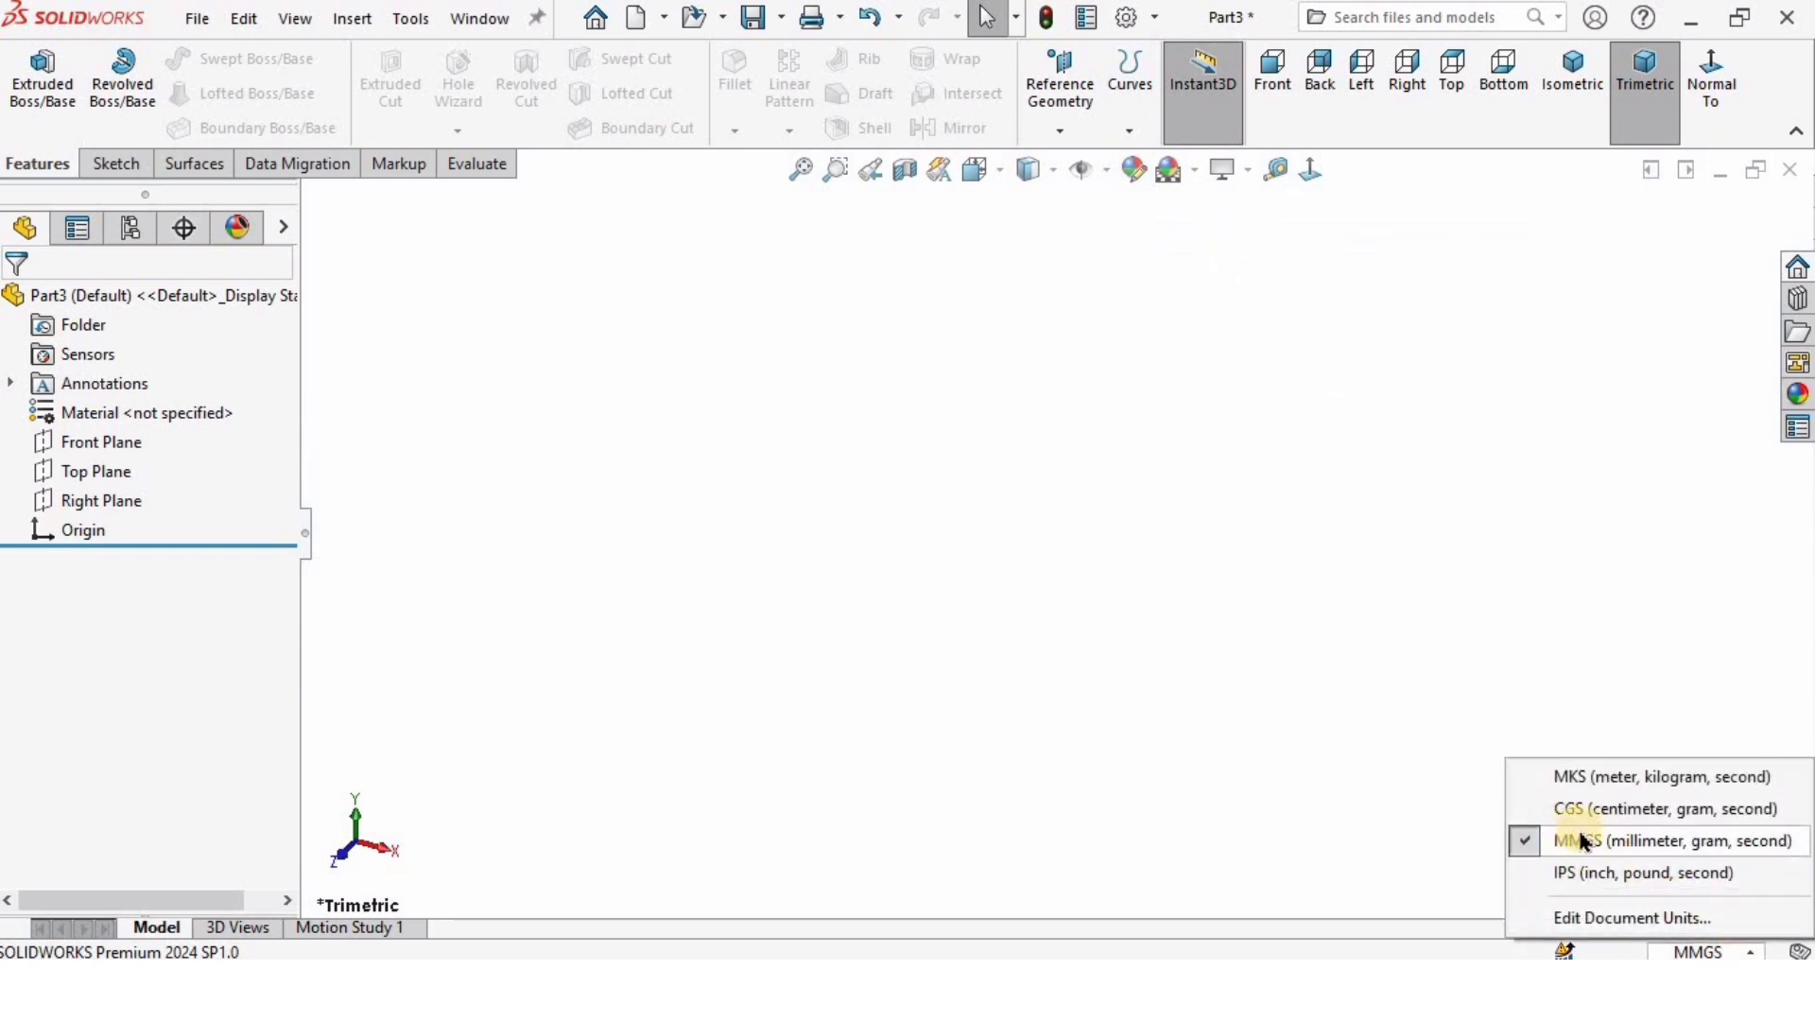
pyautogui.click(1159, 764)
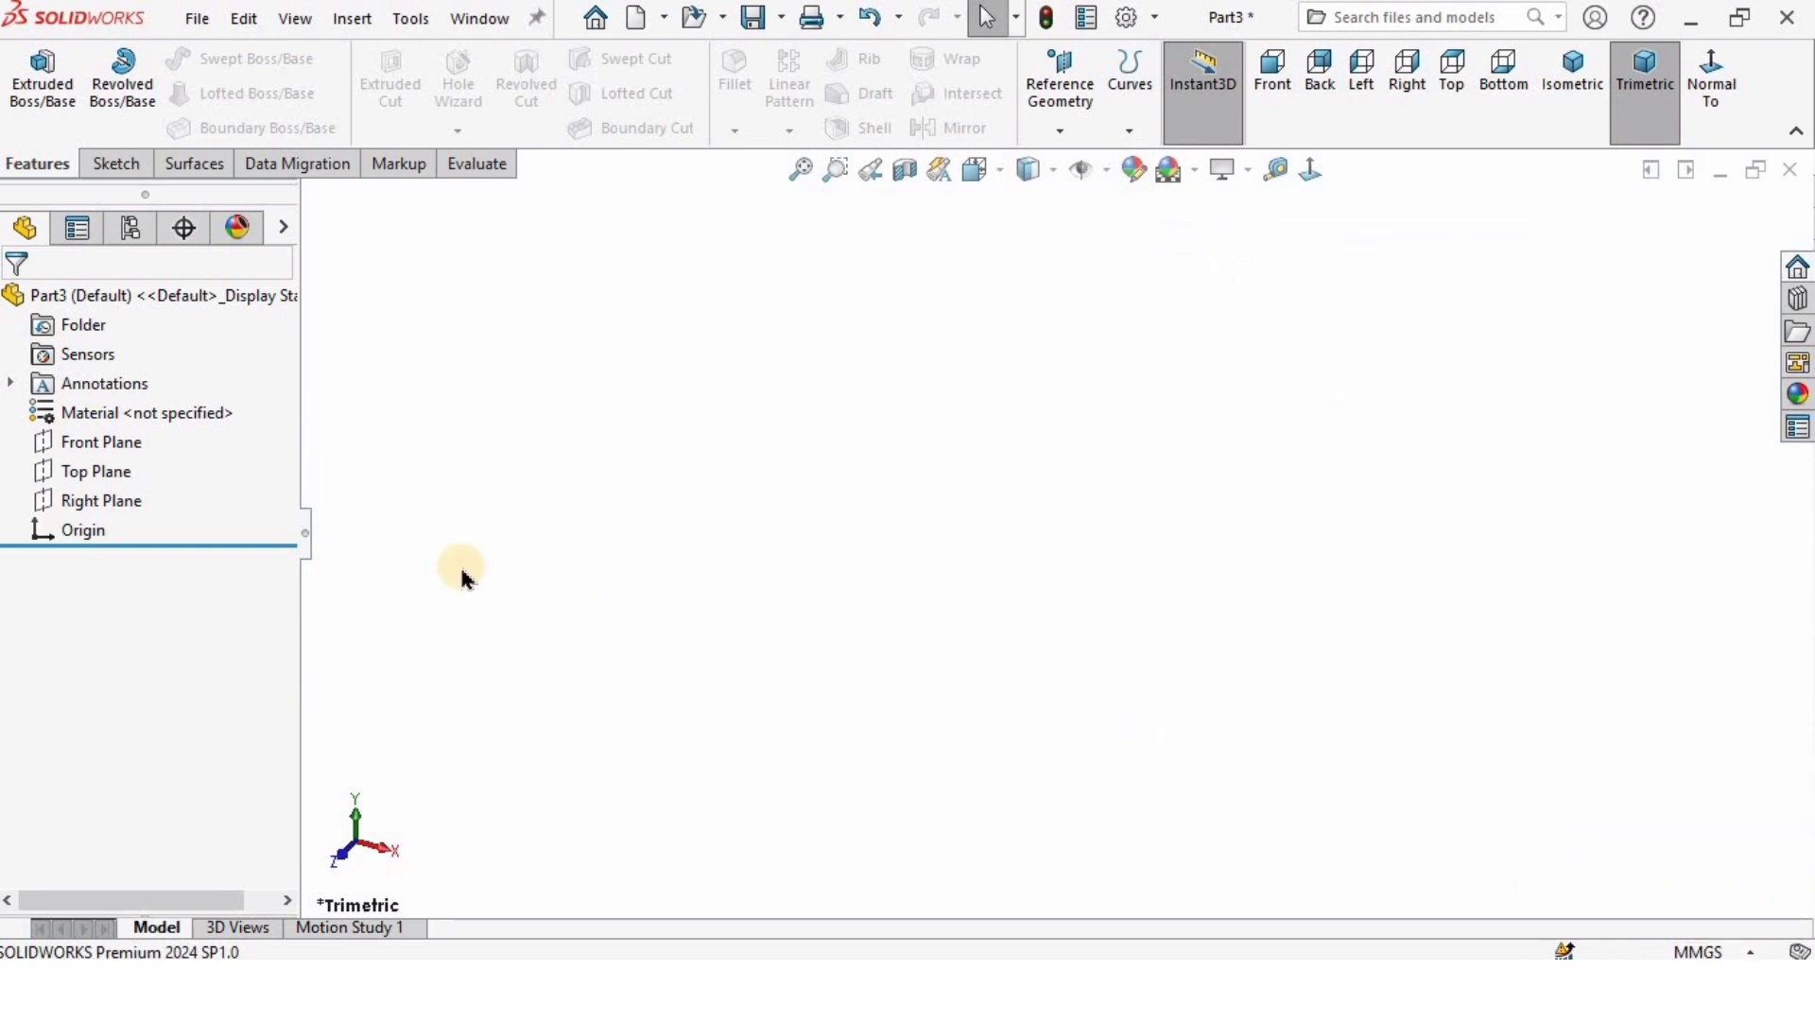
# Step: Start a sketch on the Front Plane and draw a center rectangle about 195 mm wide from the origin
pyautogui.click(91, 445)
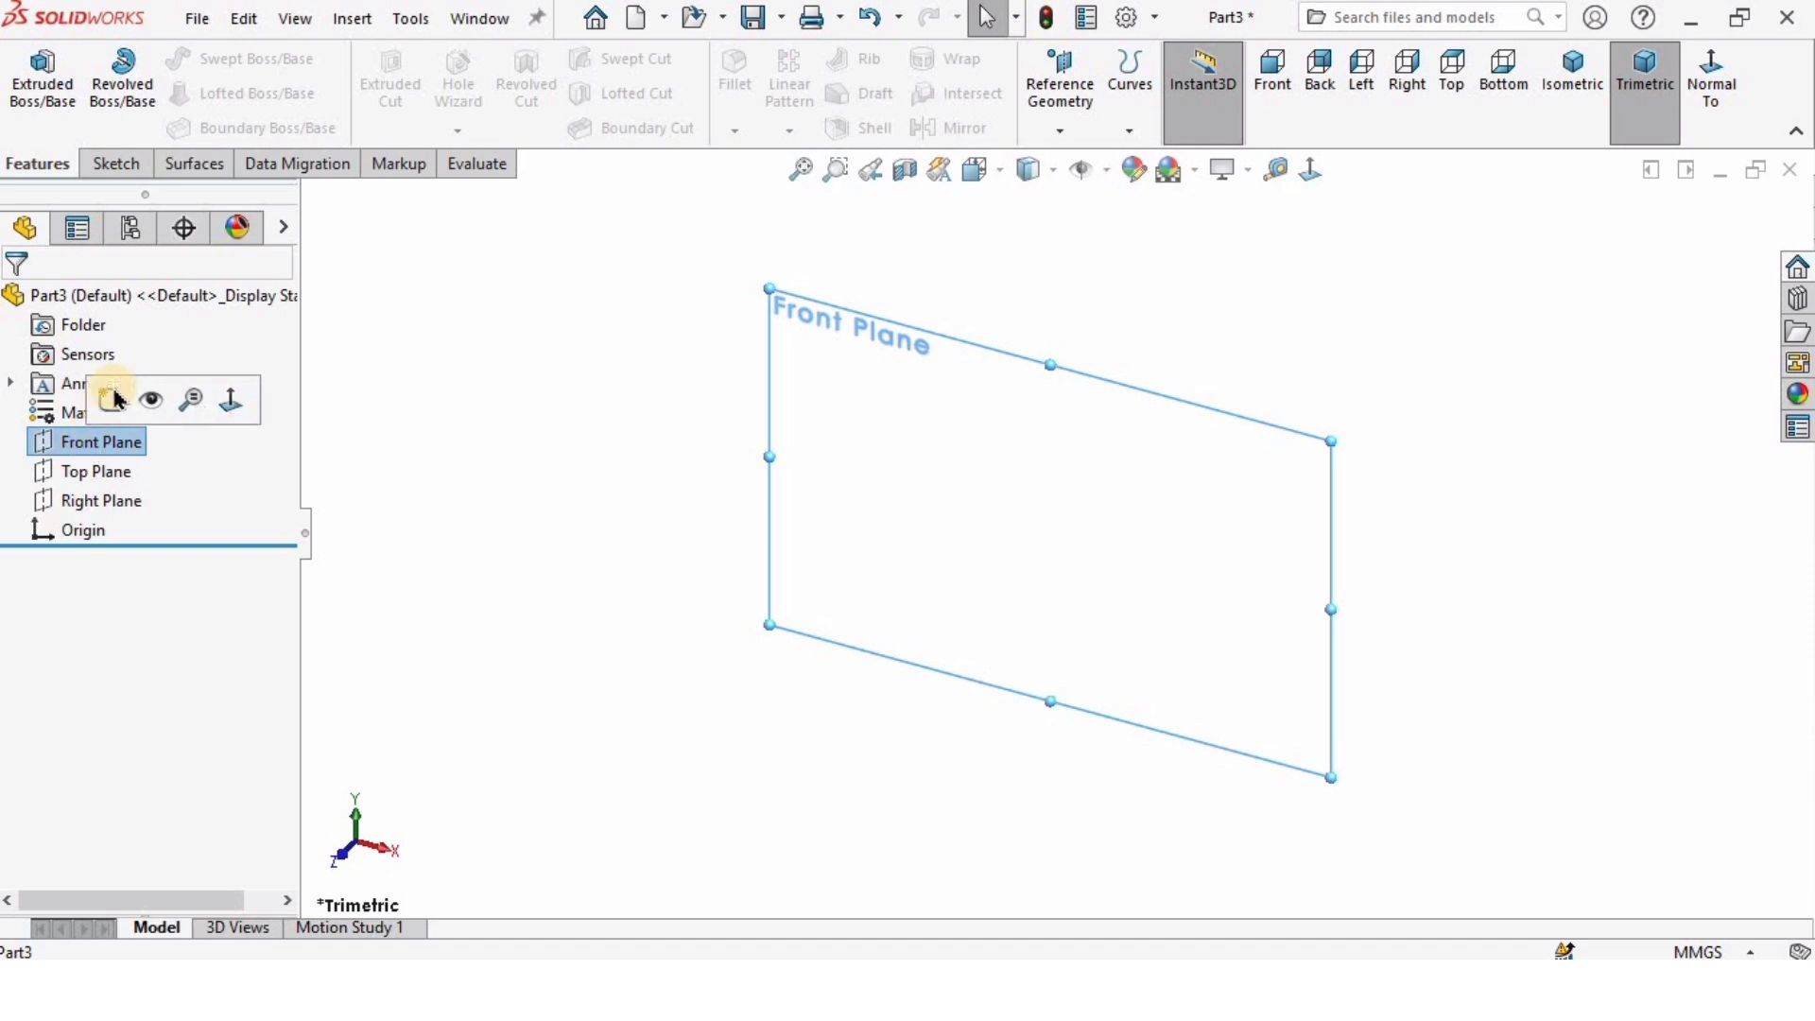
pyautogui.click(111, 398)
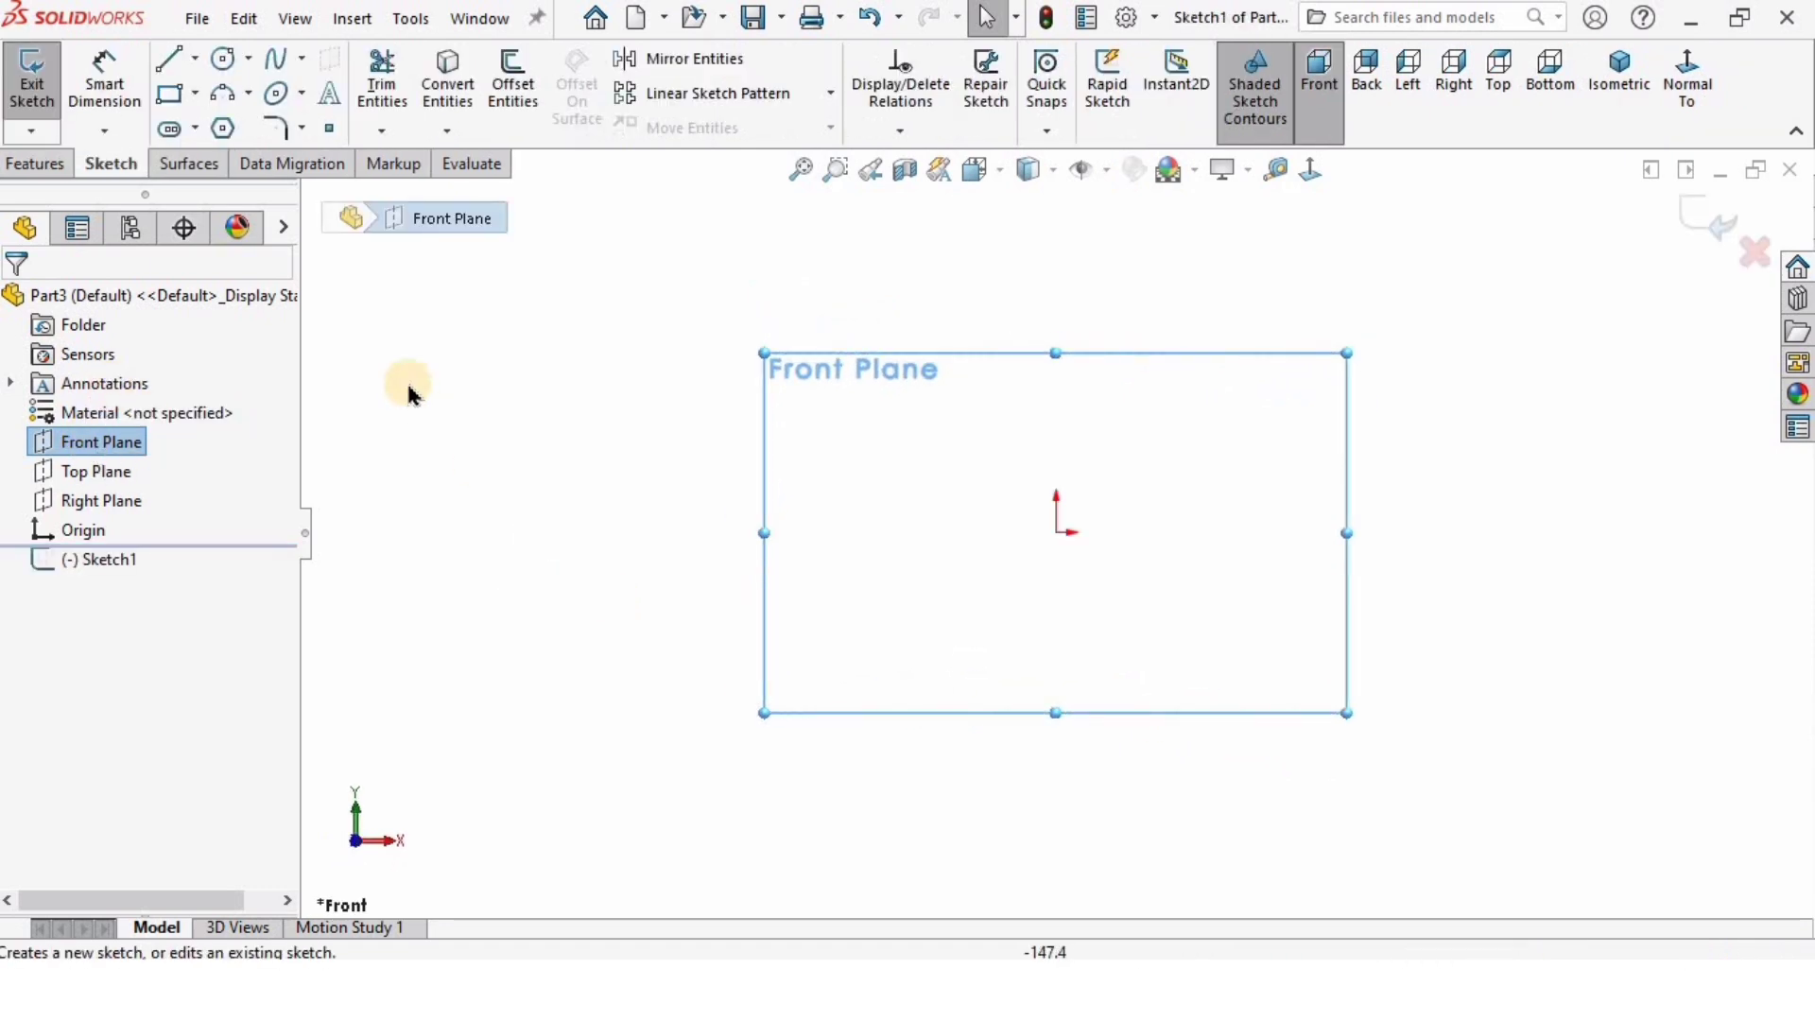
pyautogui.click(195, 91)
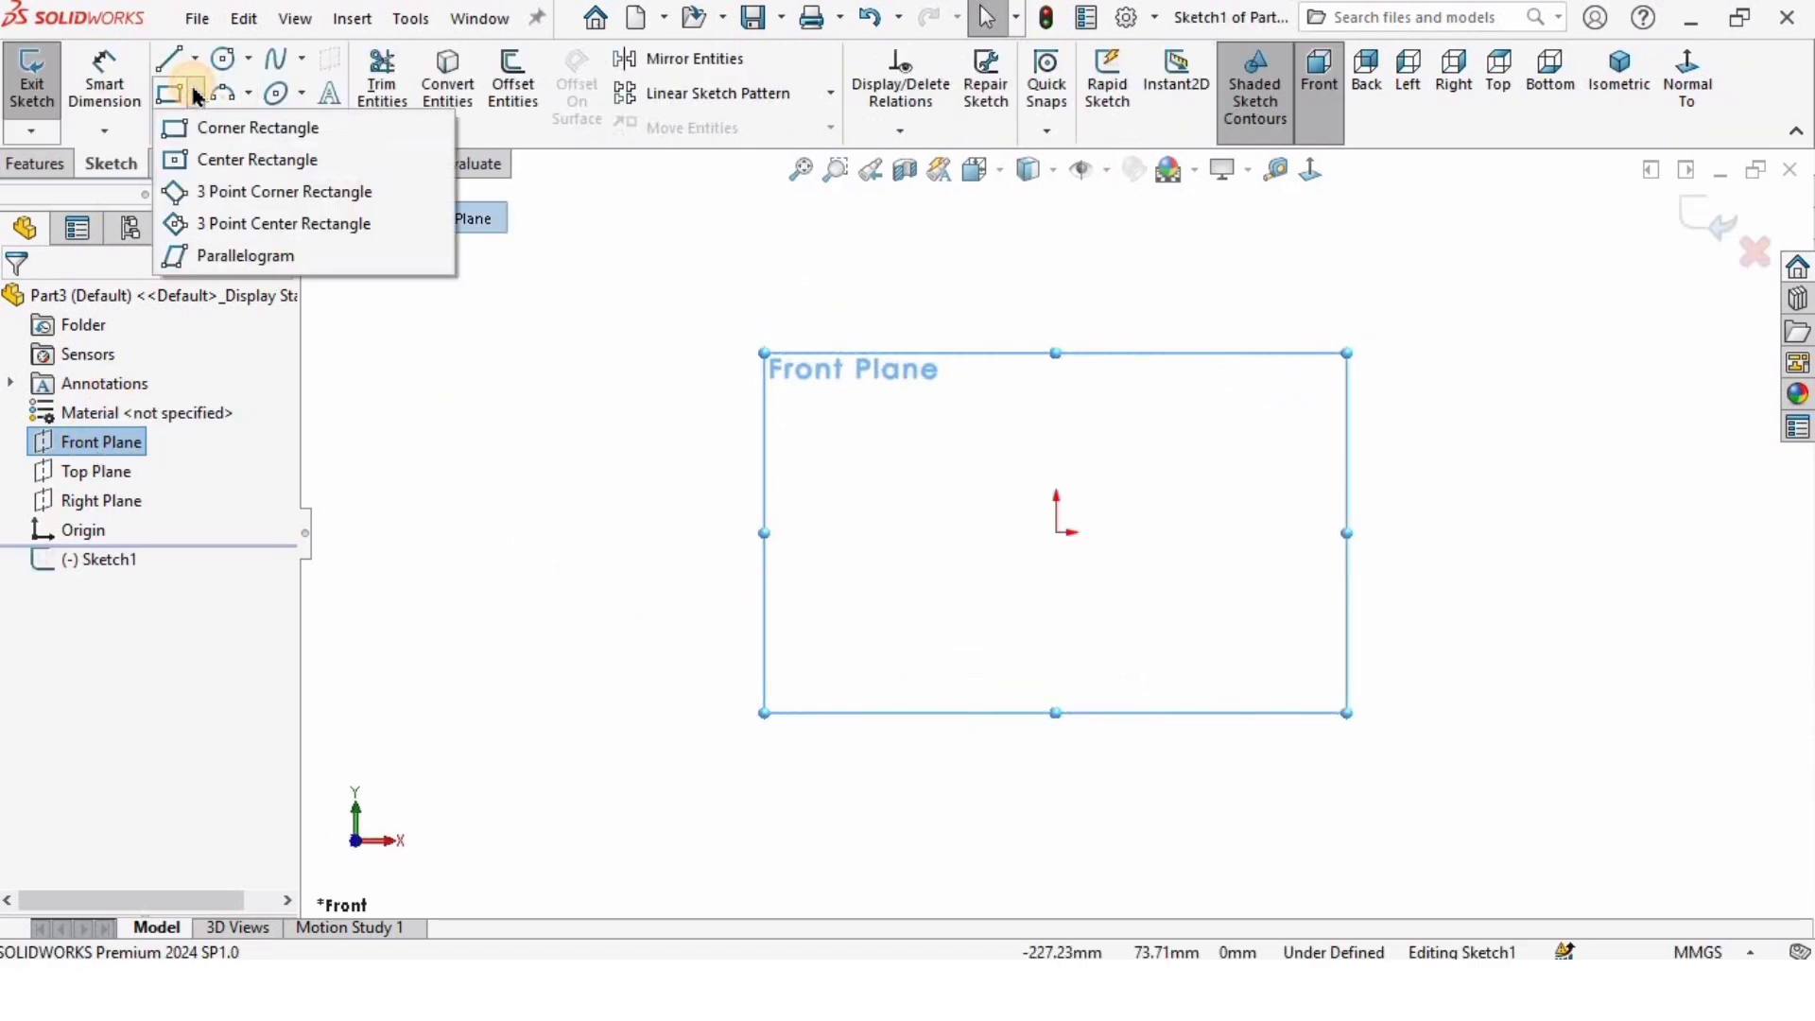
pyautogui.click(245, 157)
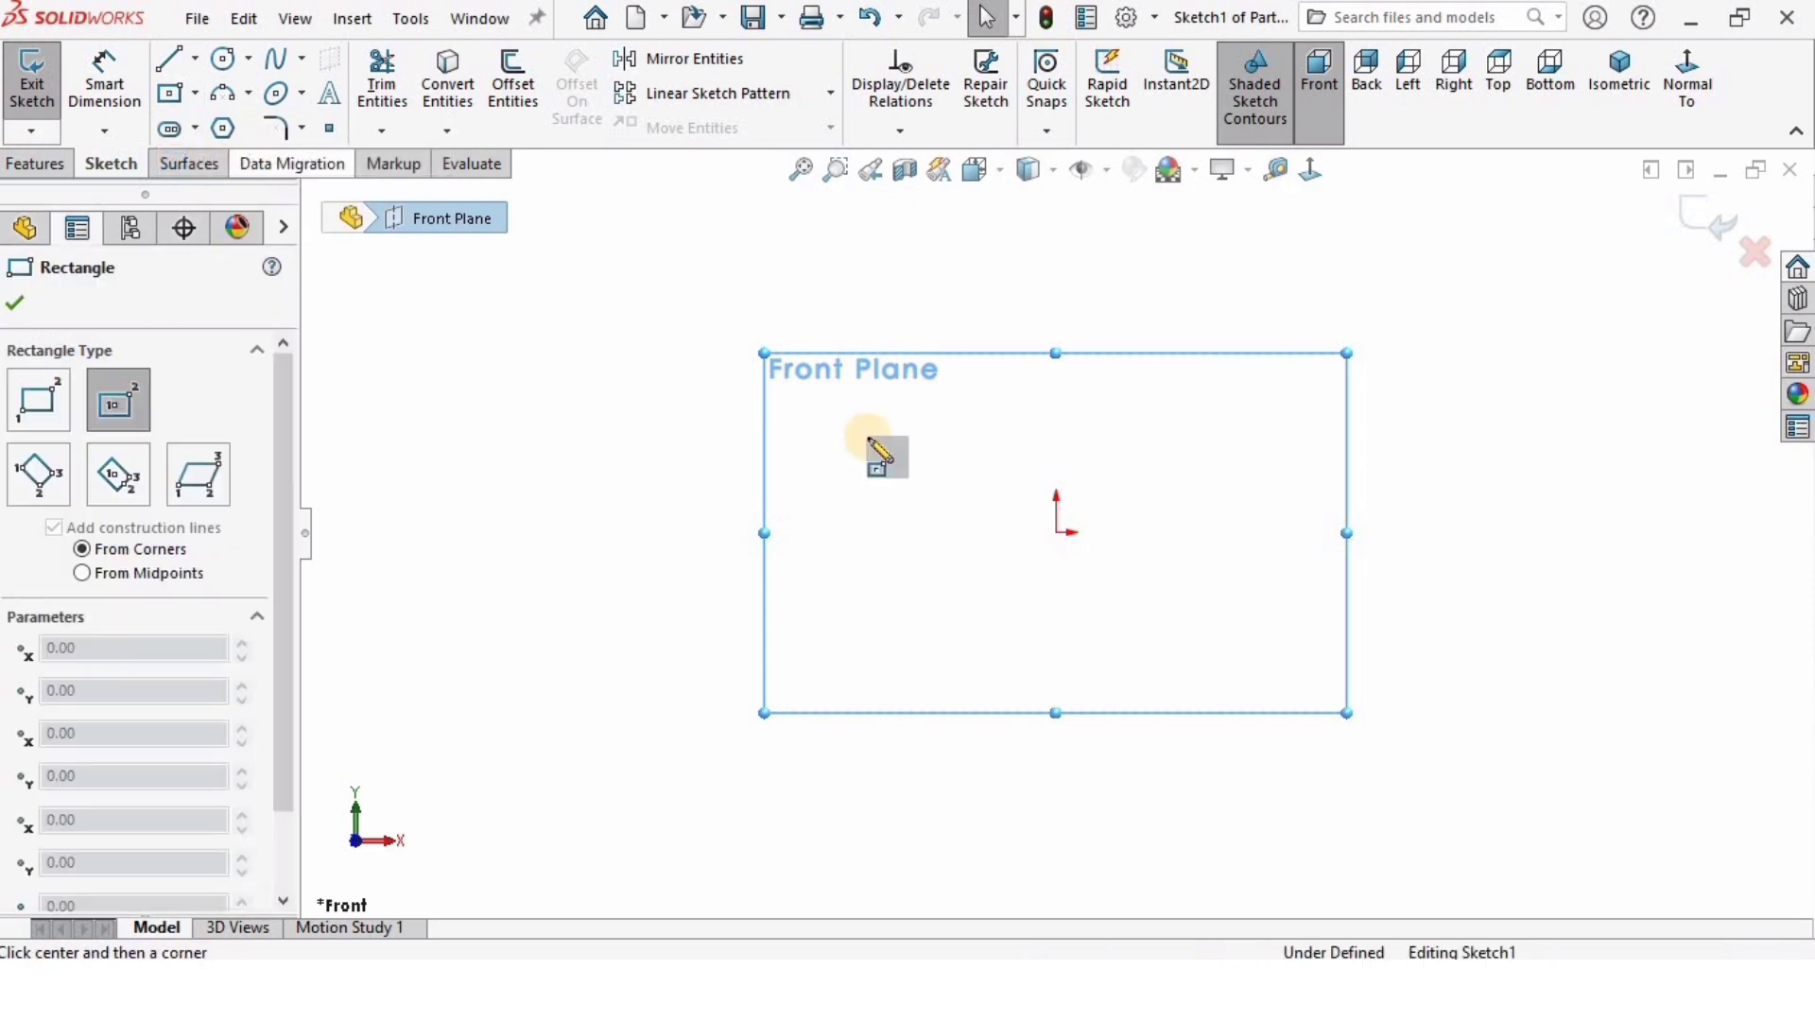
pyautogui.click(1059, 532)
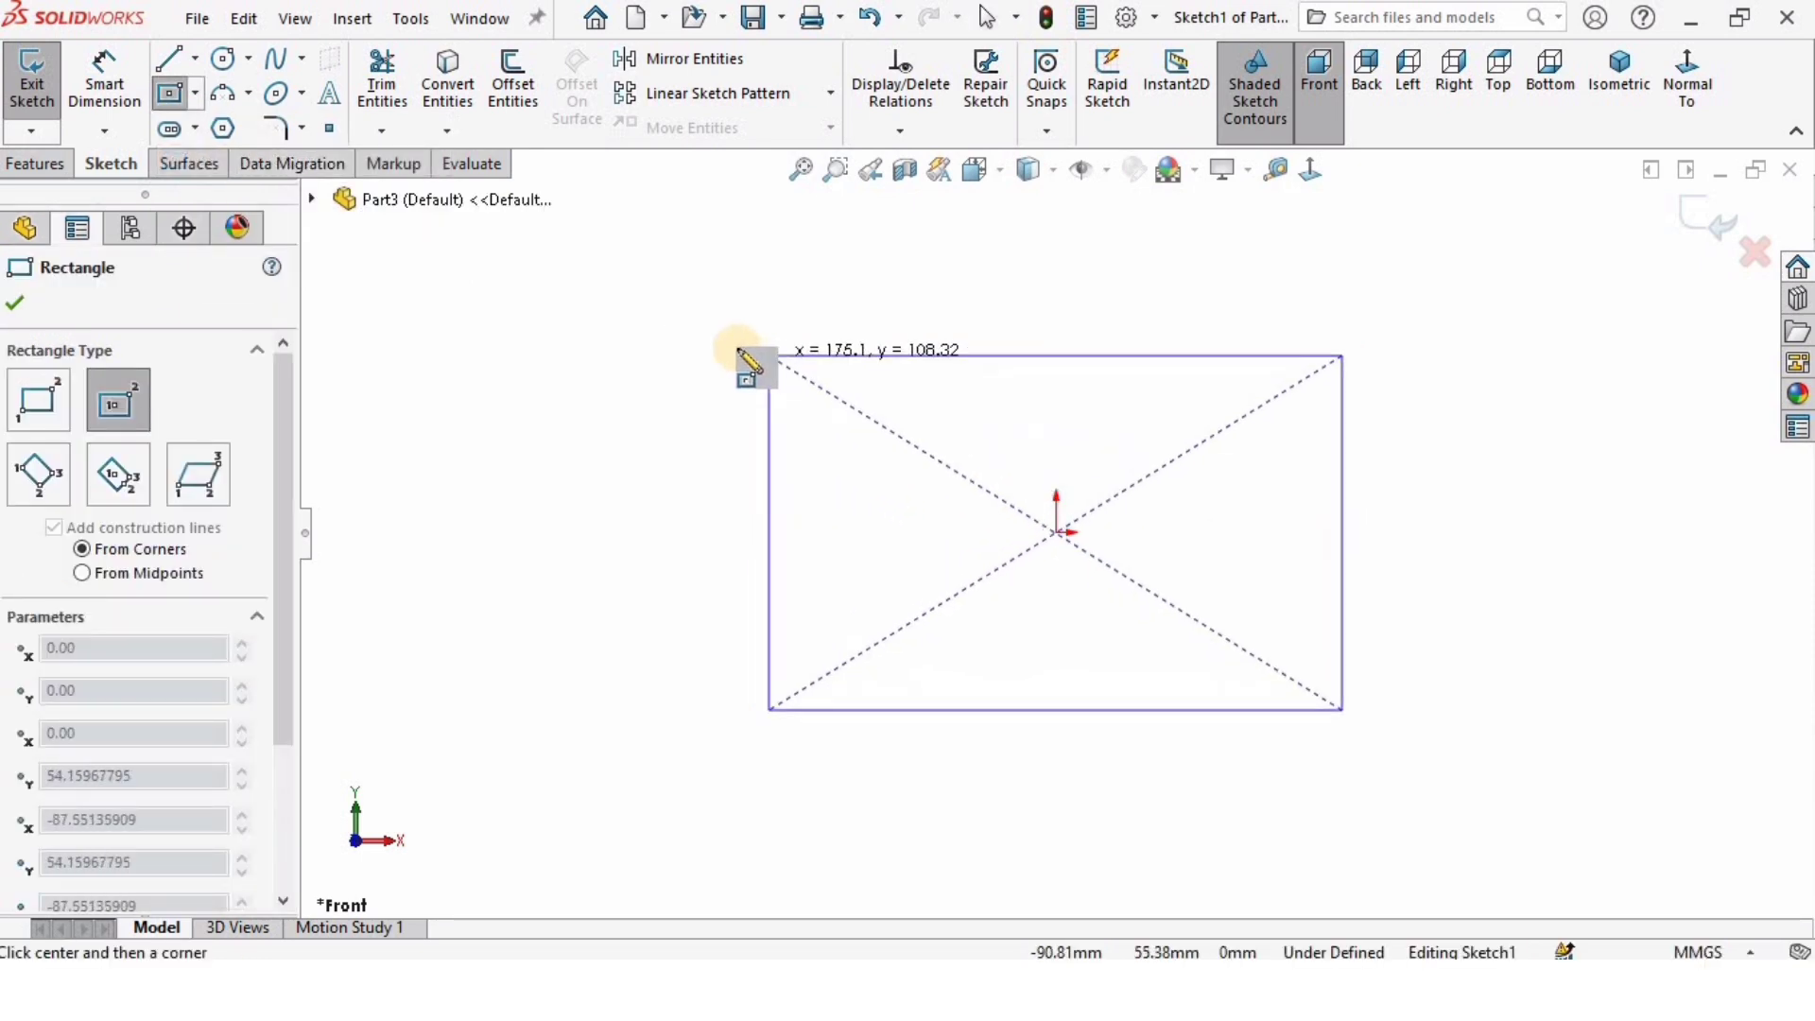
pyautogui.click(738, 349)
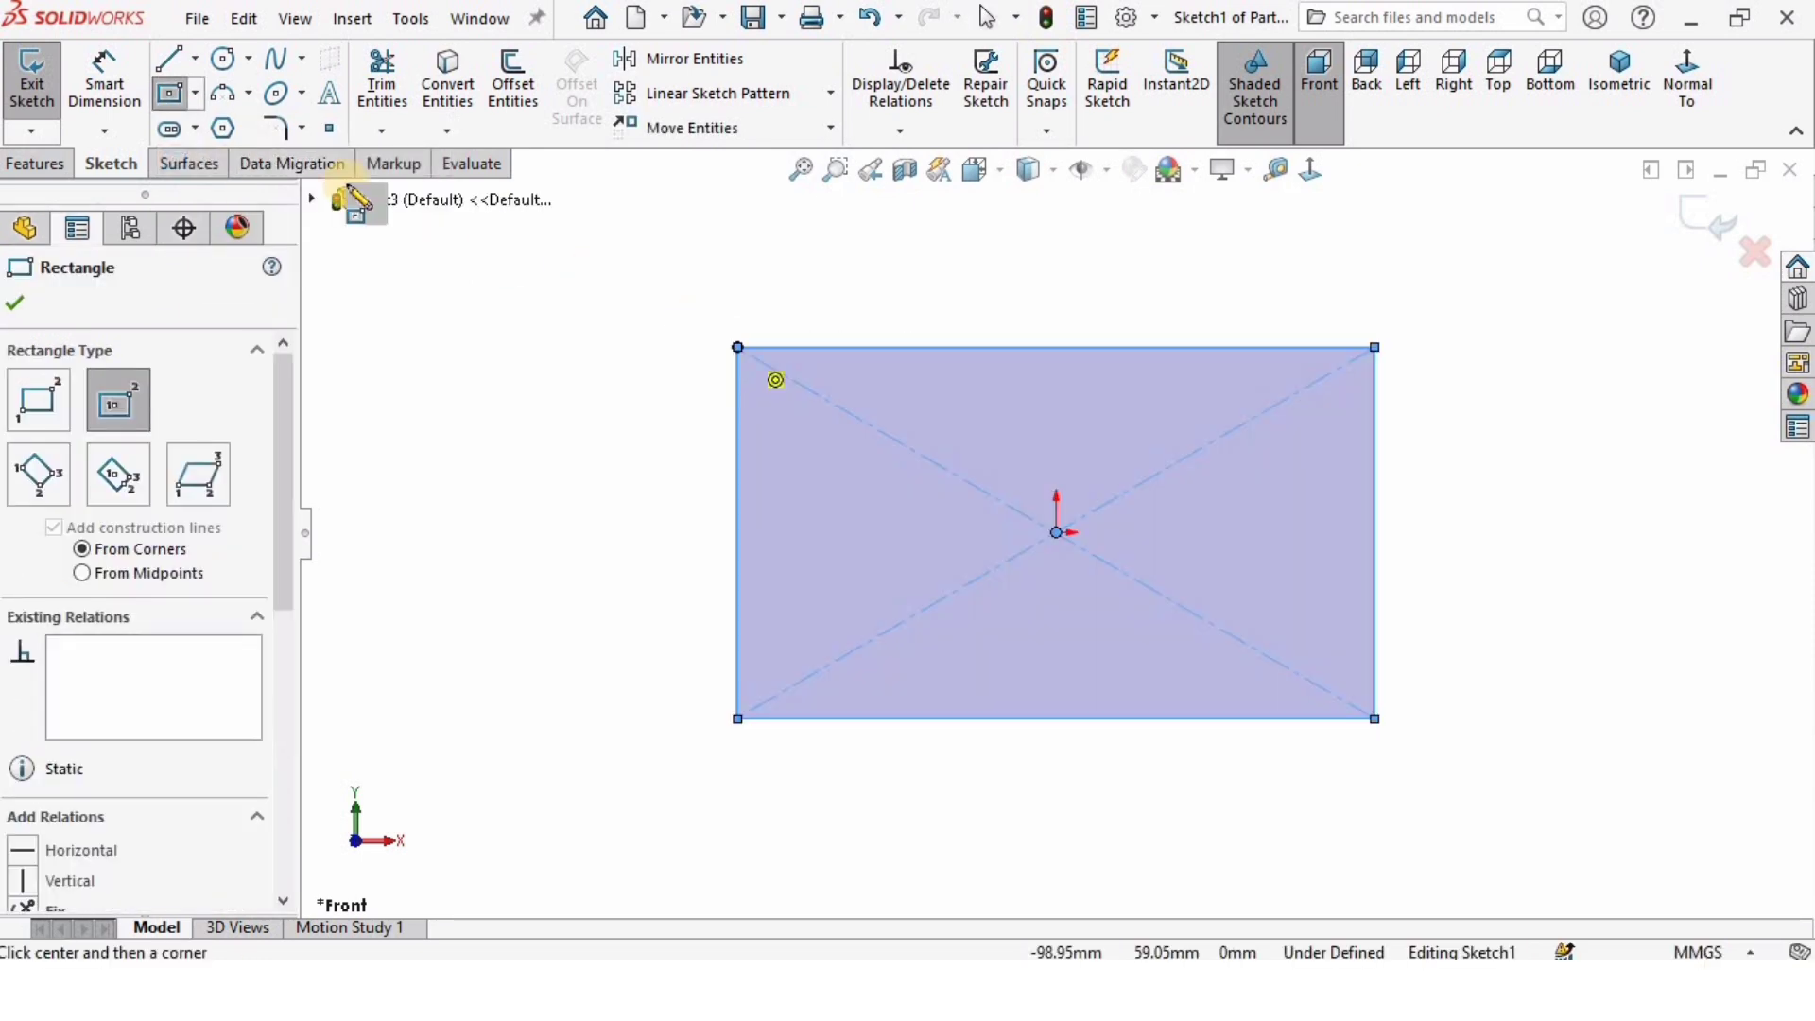
# Step: Dimension the rectangle 22.6 mm wide and 12.4 mm high
pyautogui.click(104, 76)
pyautogui.click(863, 349)
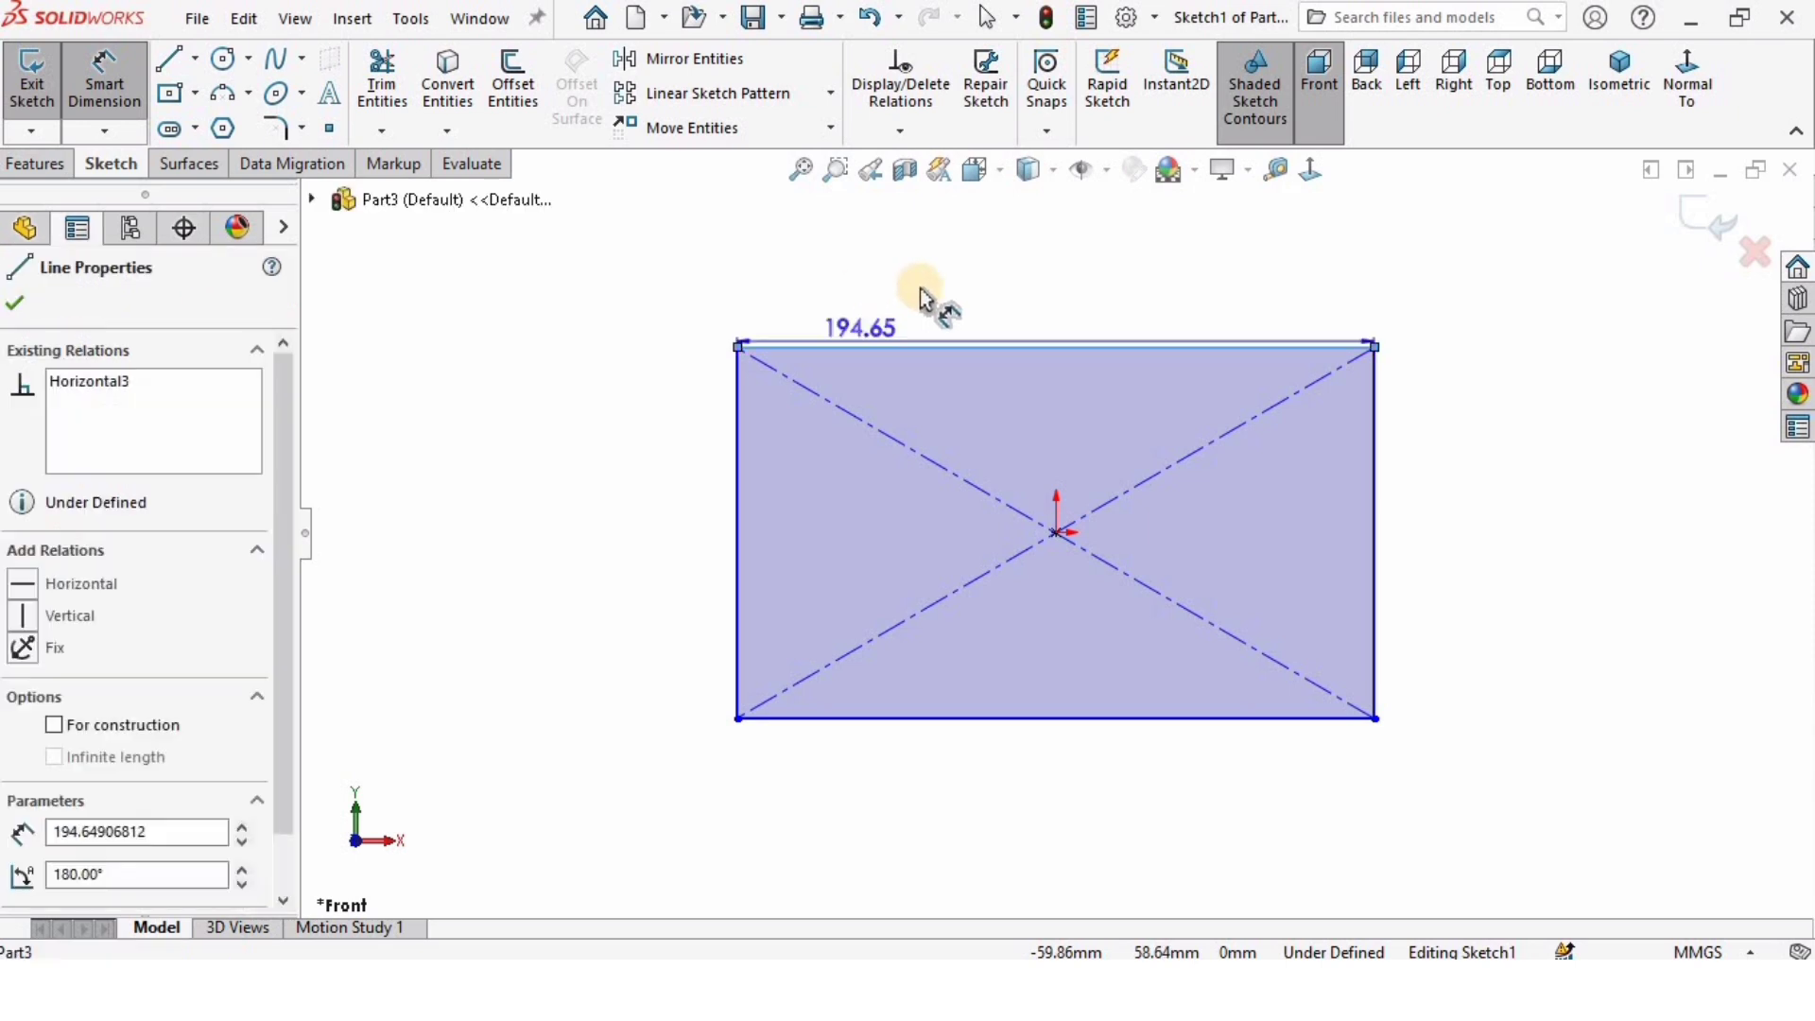
pyautogui.click(985, 293)
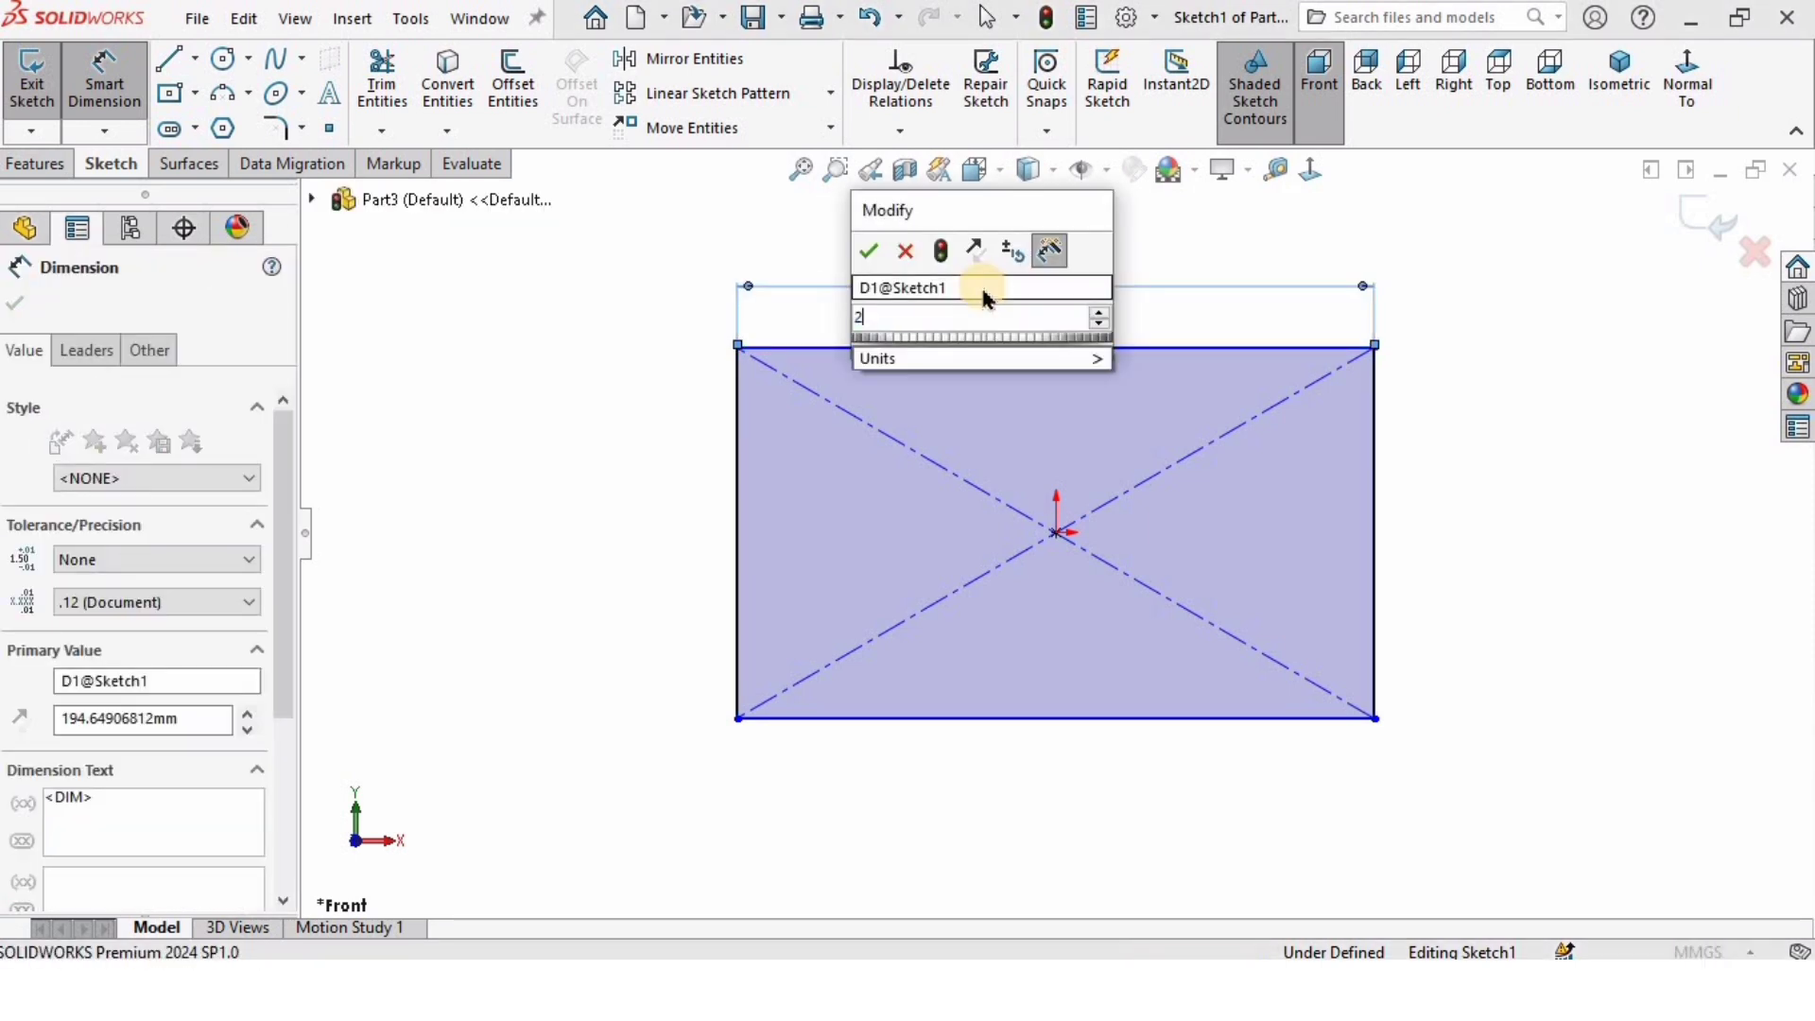
pyautogui.write('22.6')
pyautogui.press('Return')
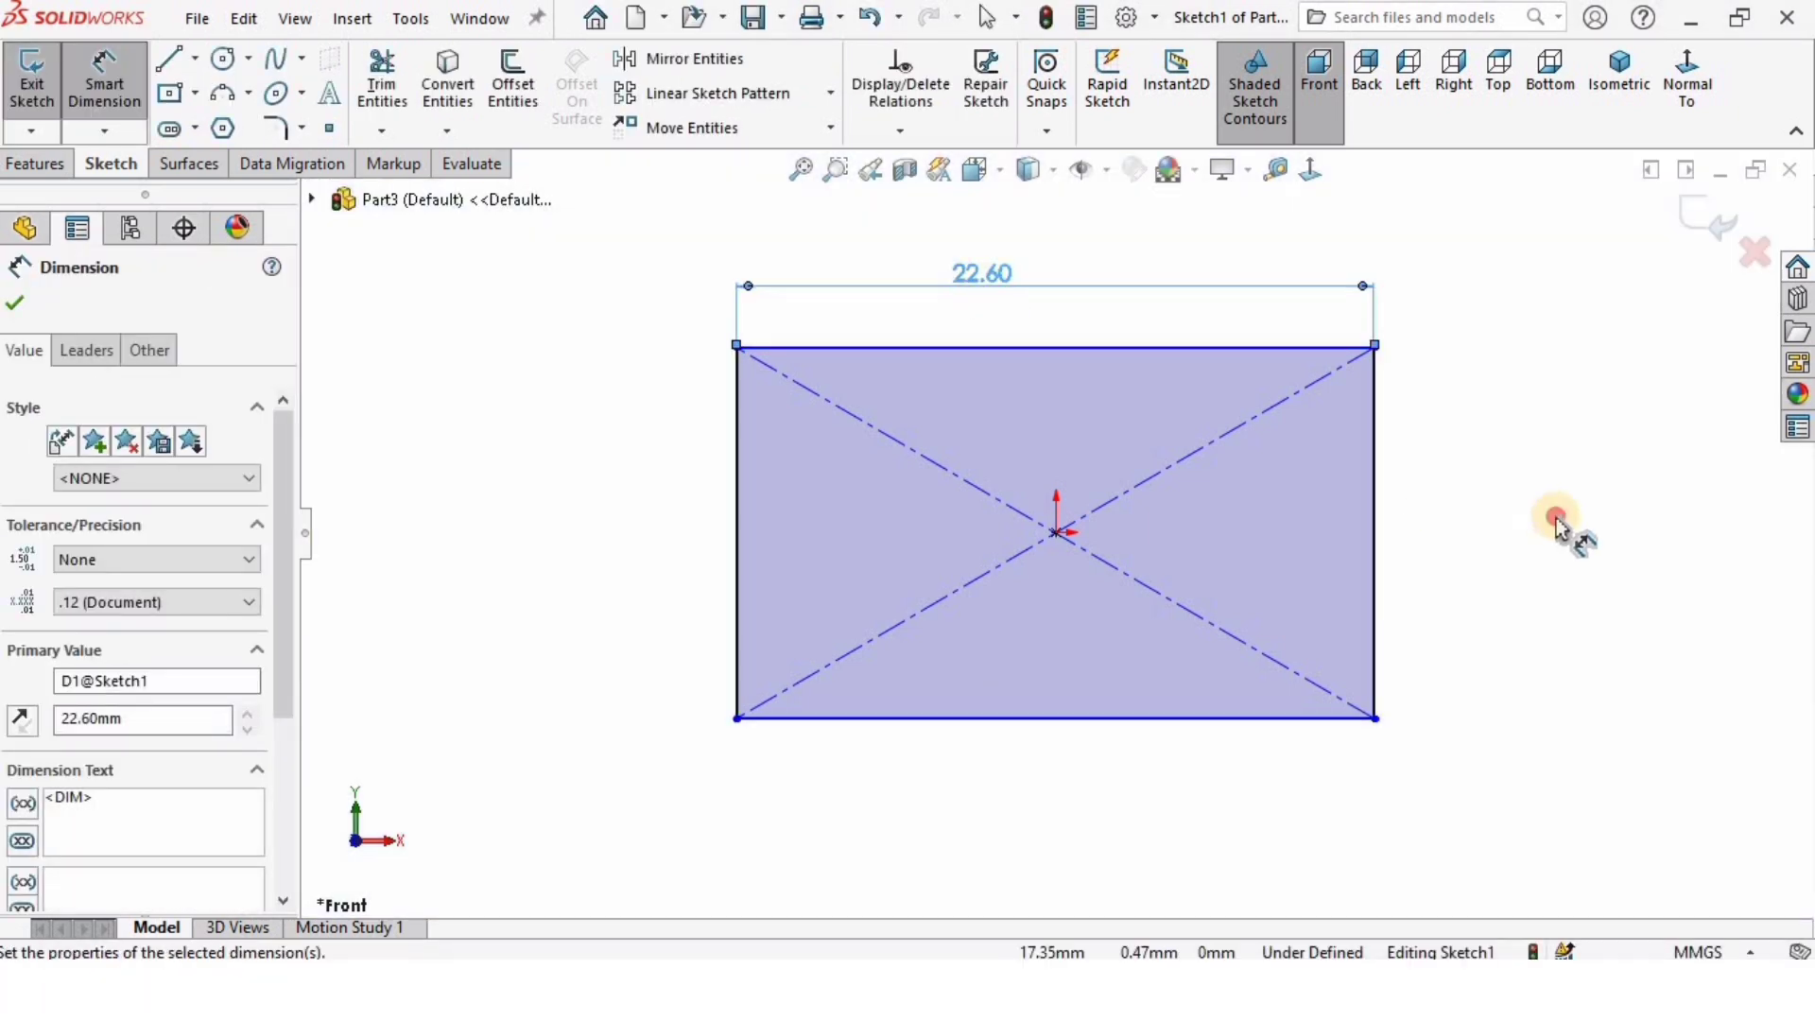
pyautogui.click(1377, 426)
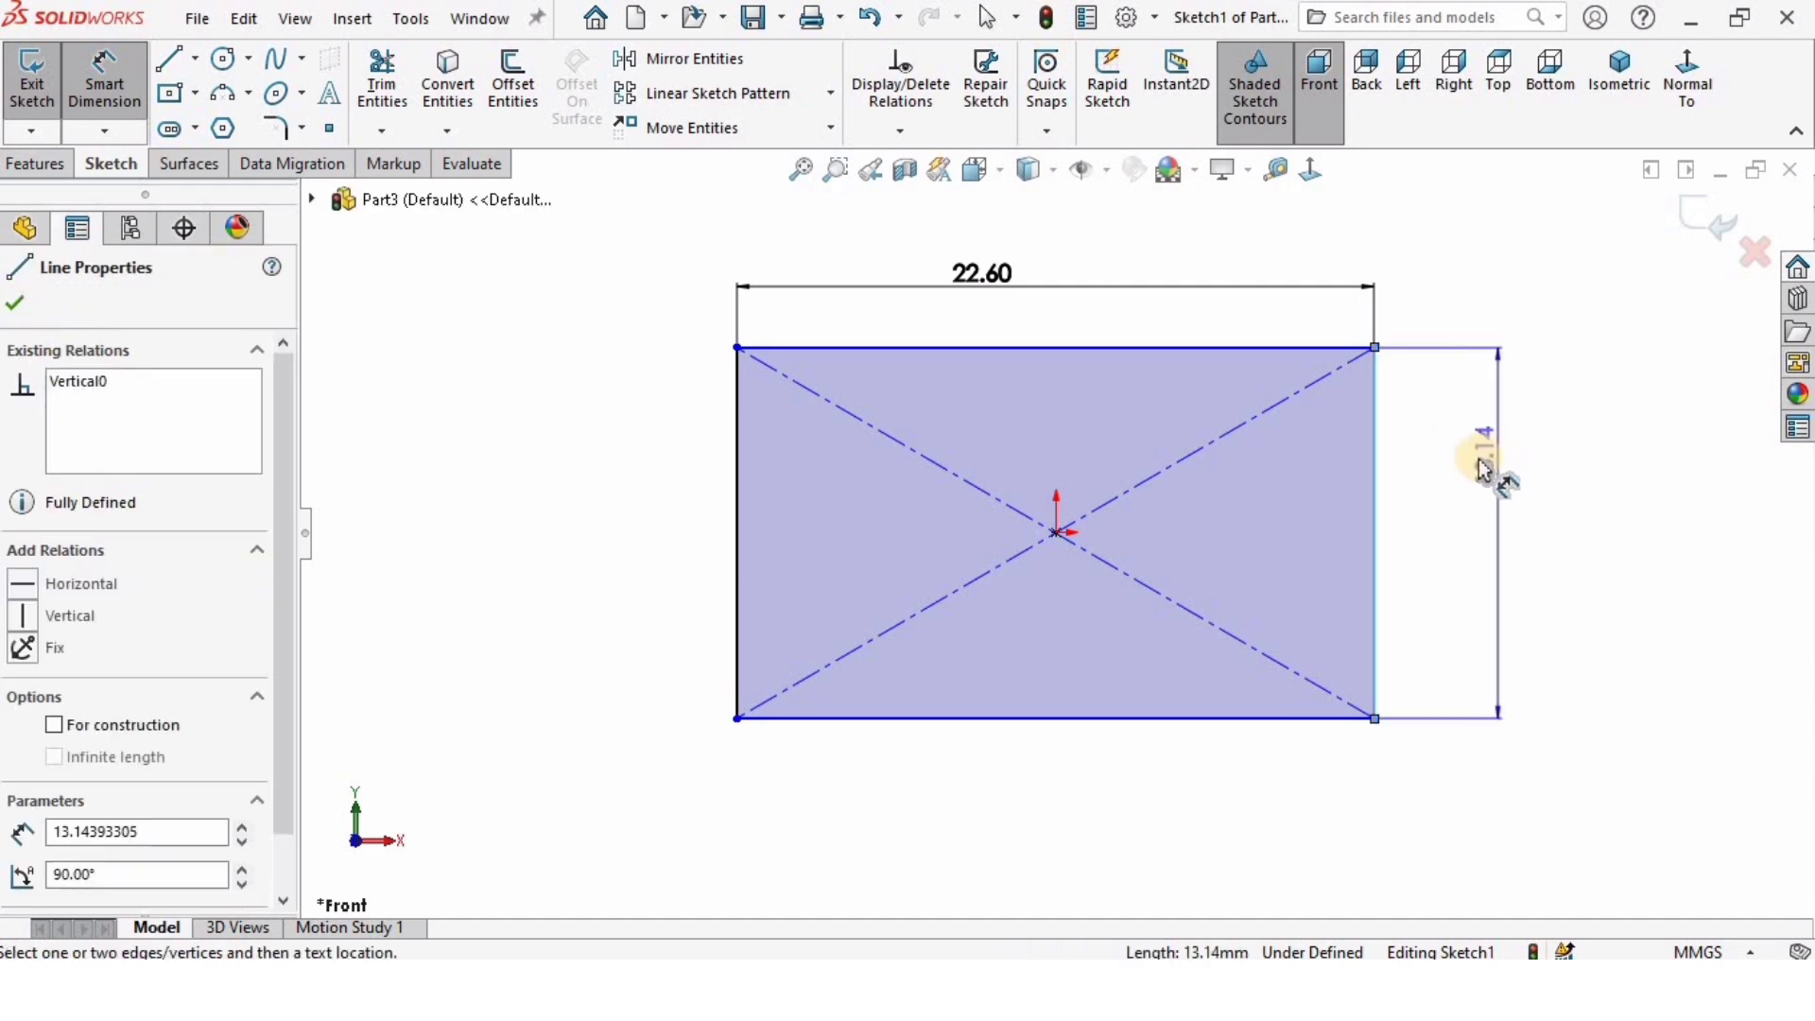
pyautogui.click(1482, 482)
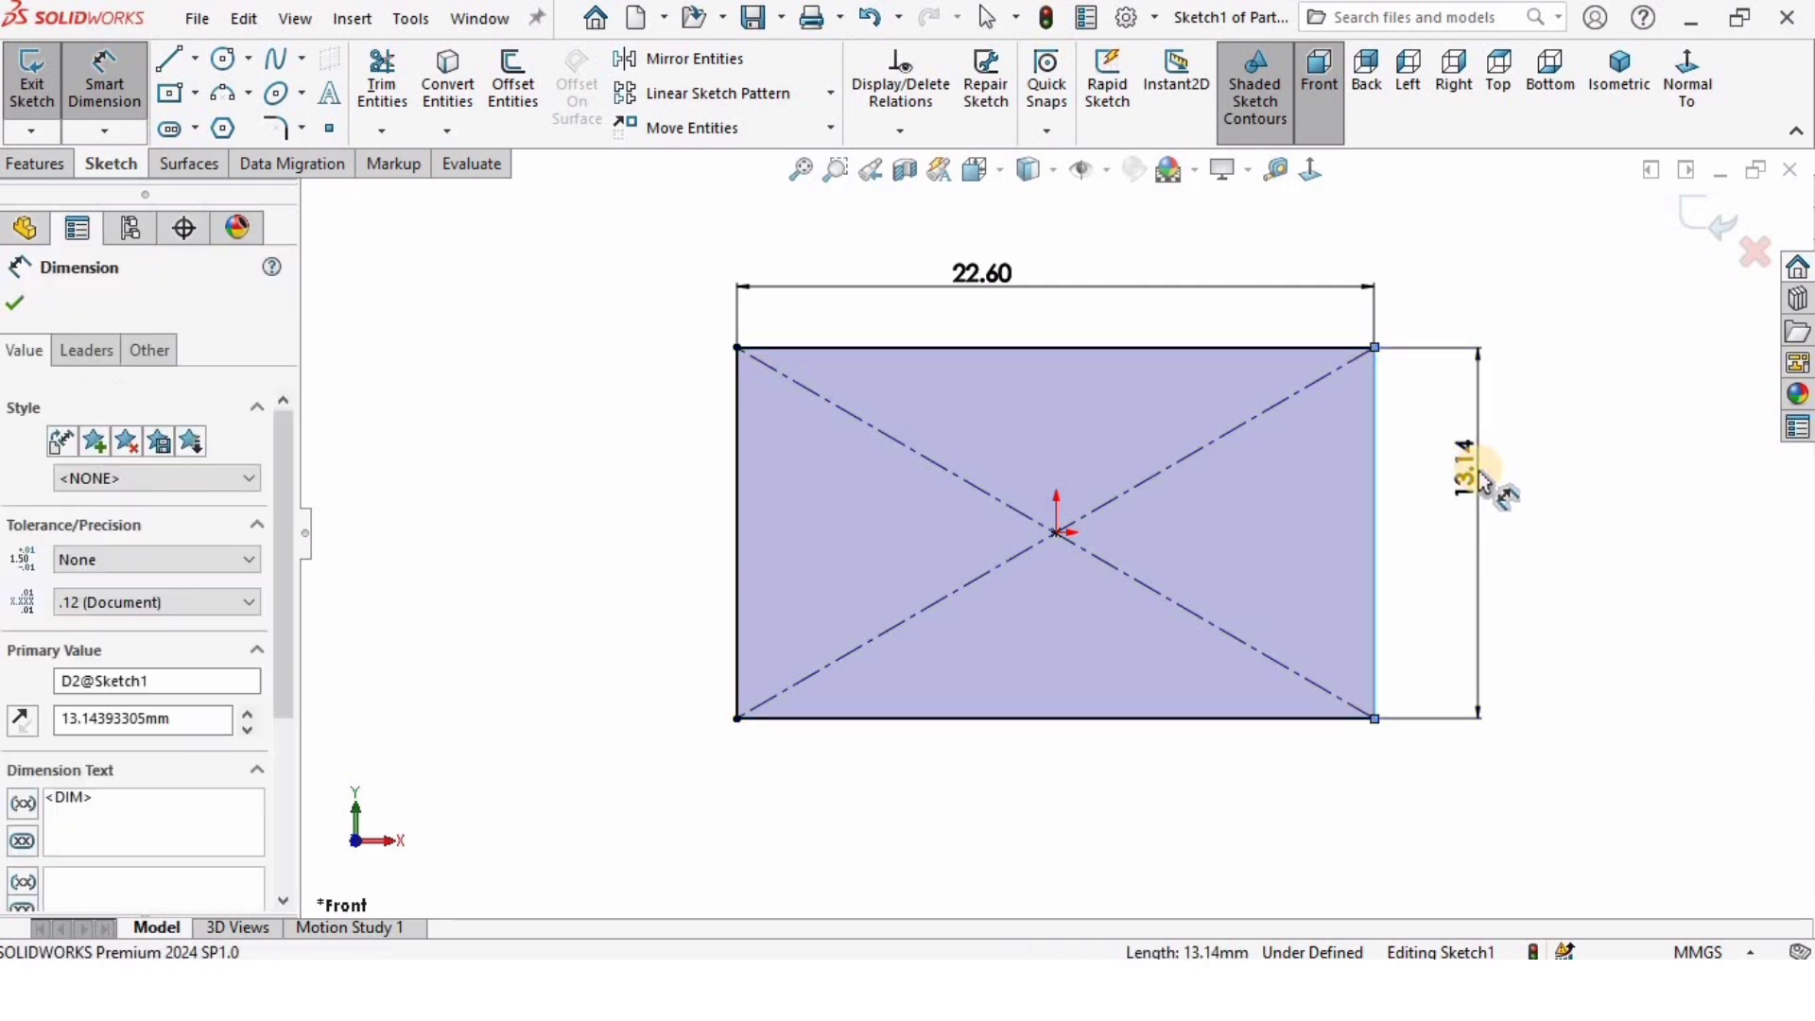
pyautogui.write('12.4')
pyautogui.press('Return')
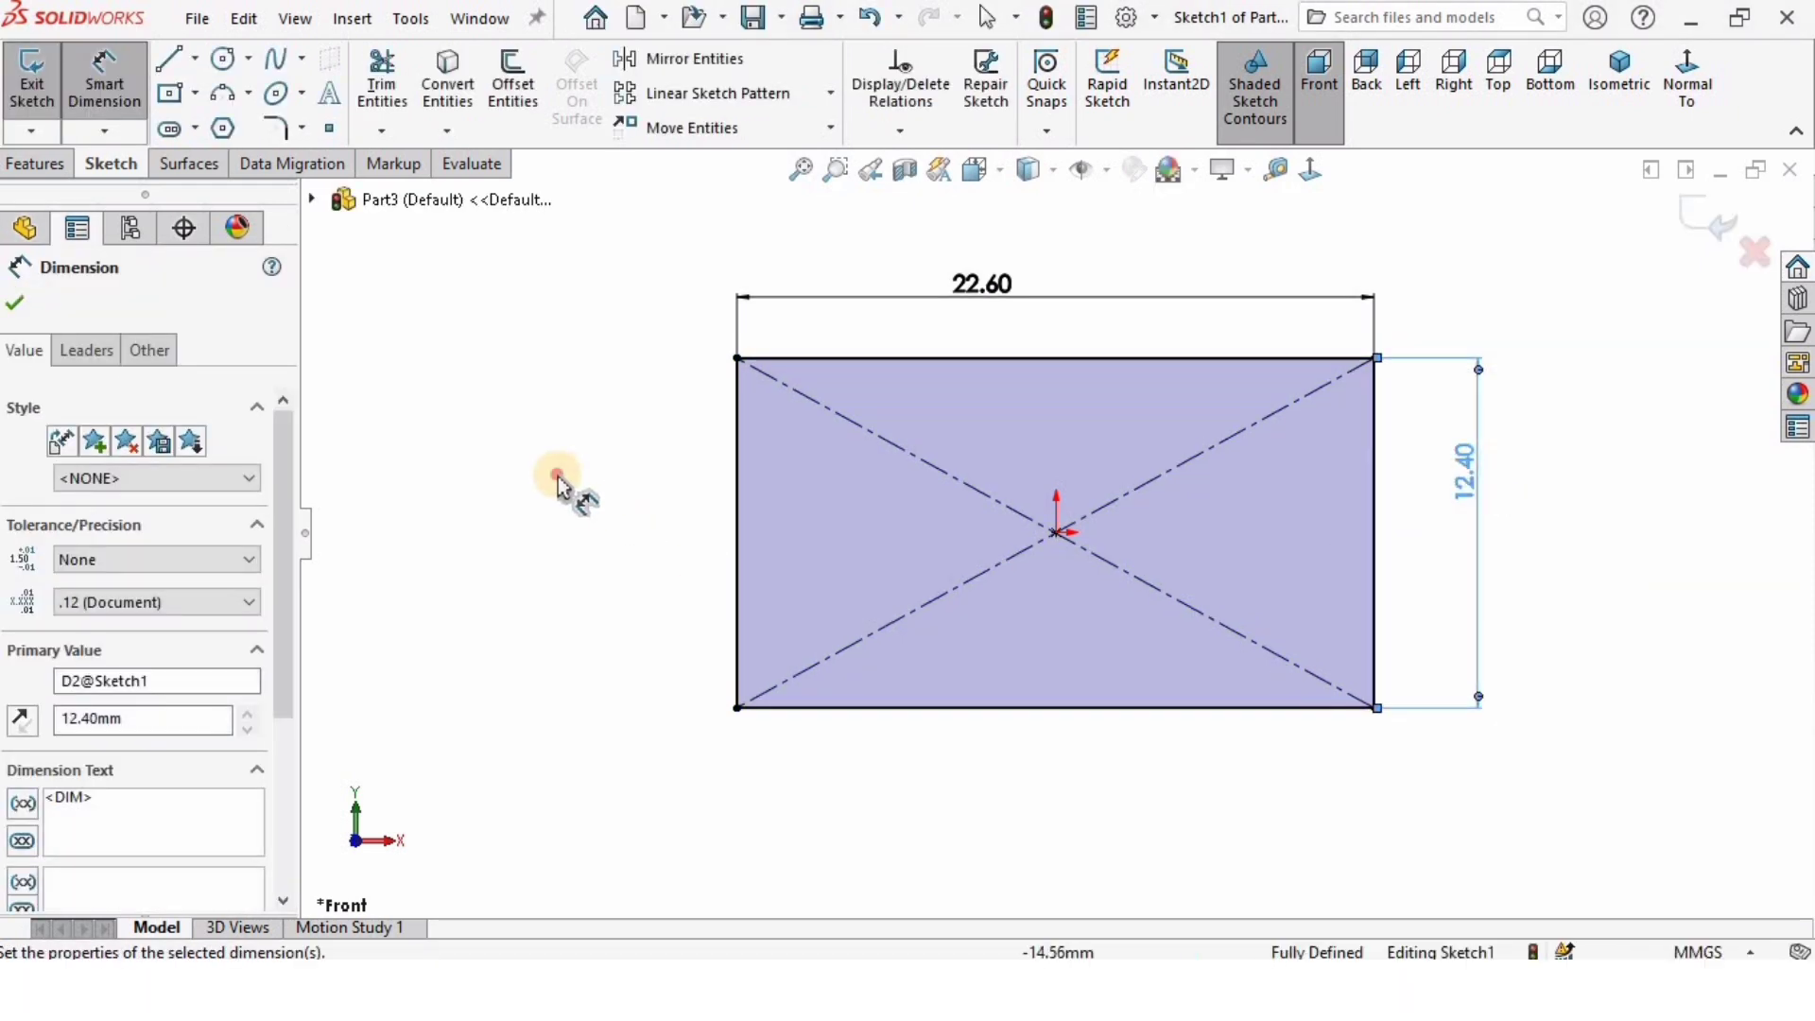
pyautogui.click(558, 478)
# Step: Extrude the rectangle as a blind boss with a depth of 22.5 mm
pyautogui.click(54, 172)
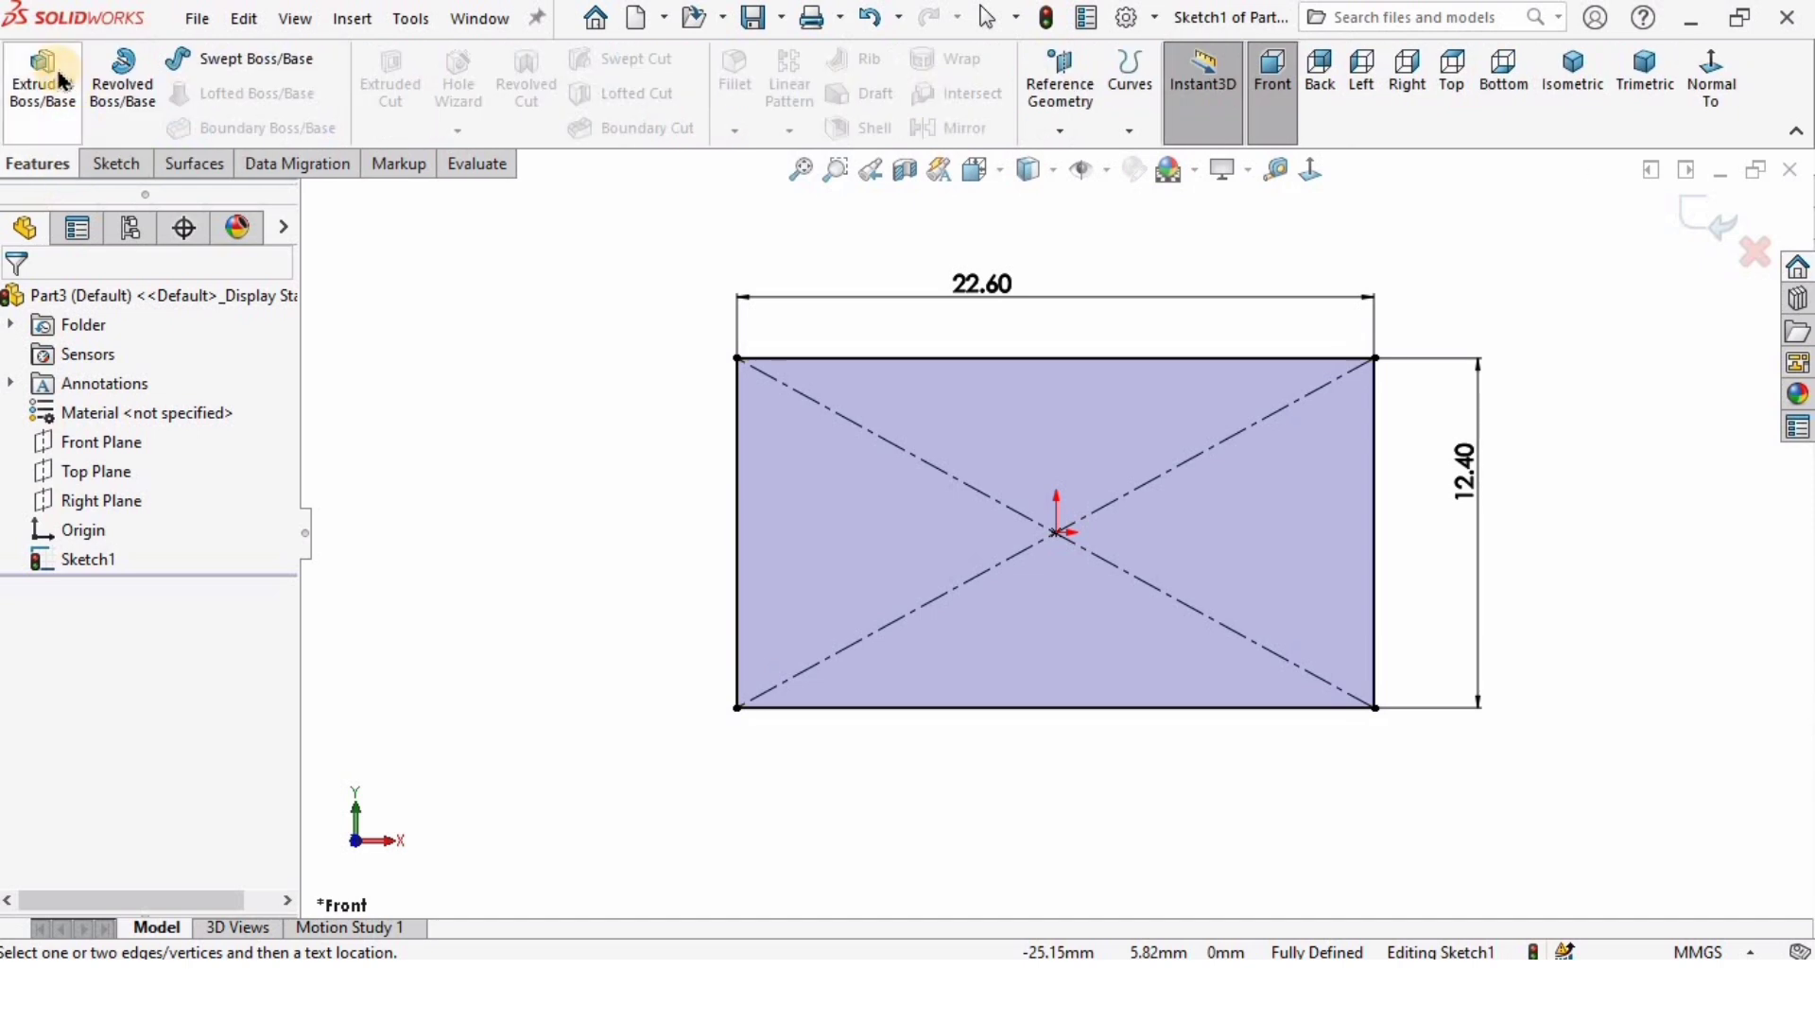
pyautogui.click(42, 81)
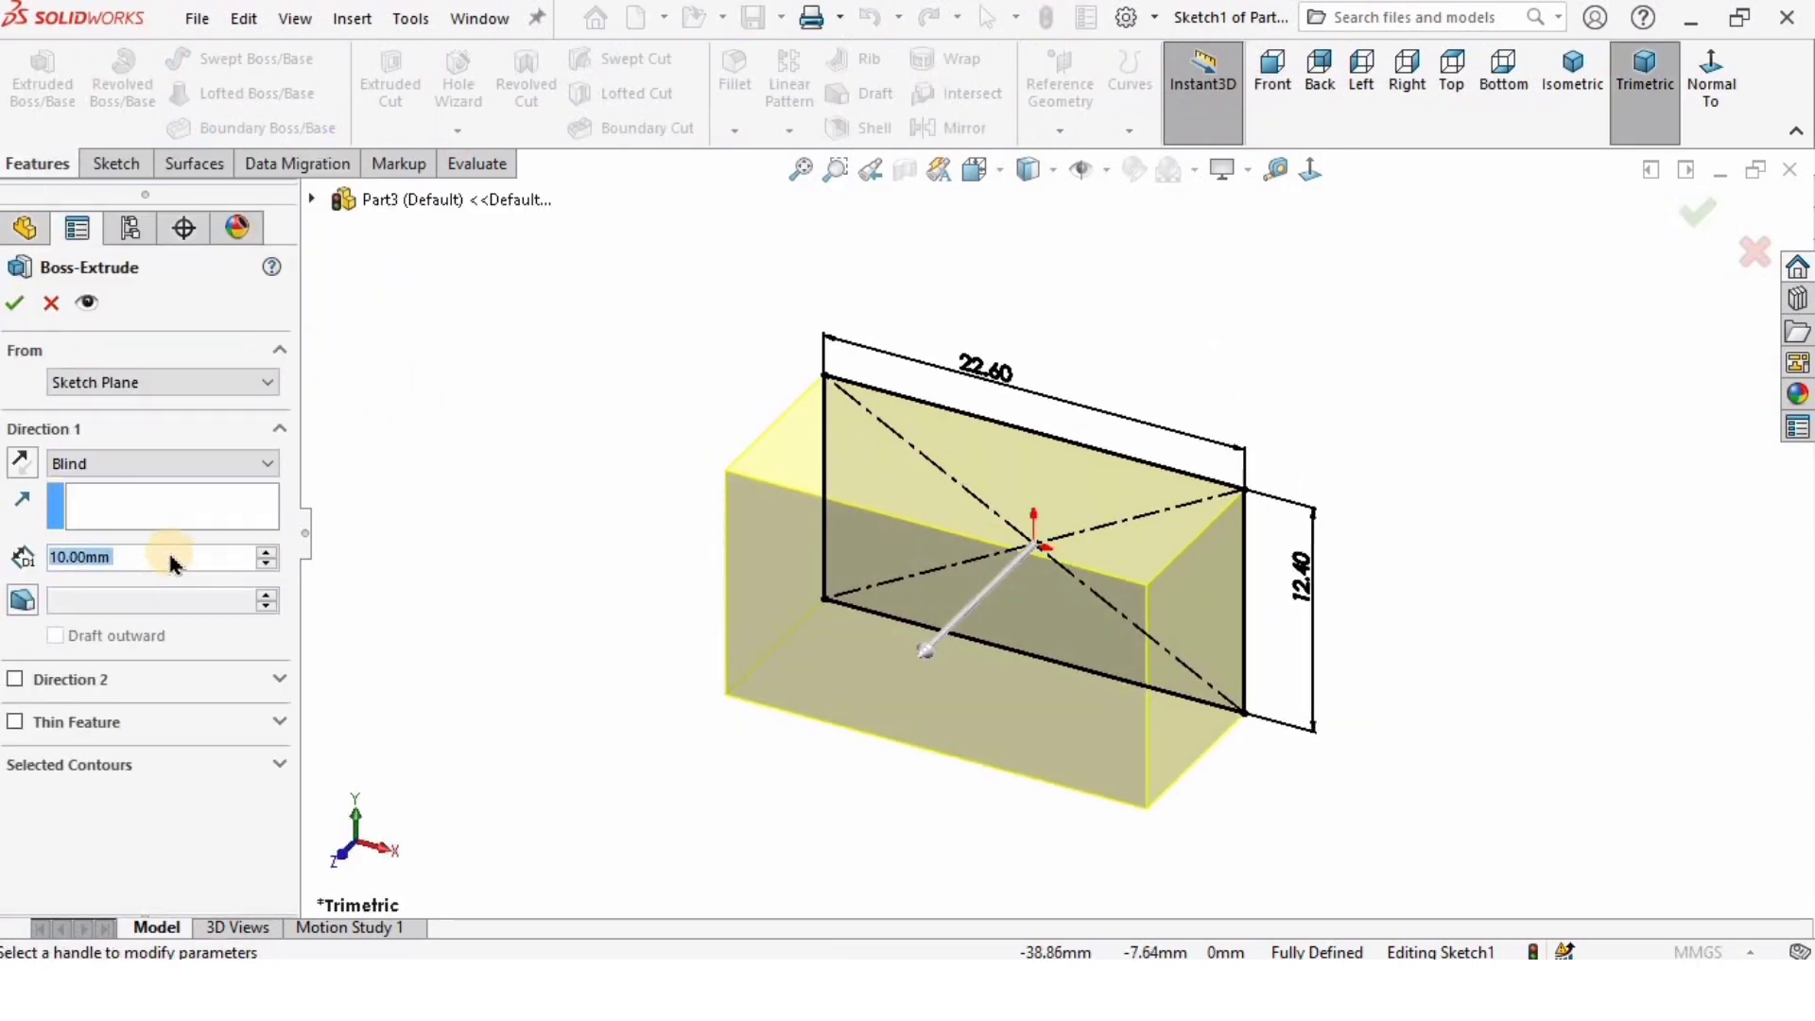
pyautogui.write('22.5')
pyautogui.press('Return')
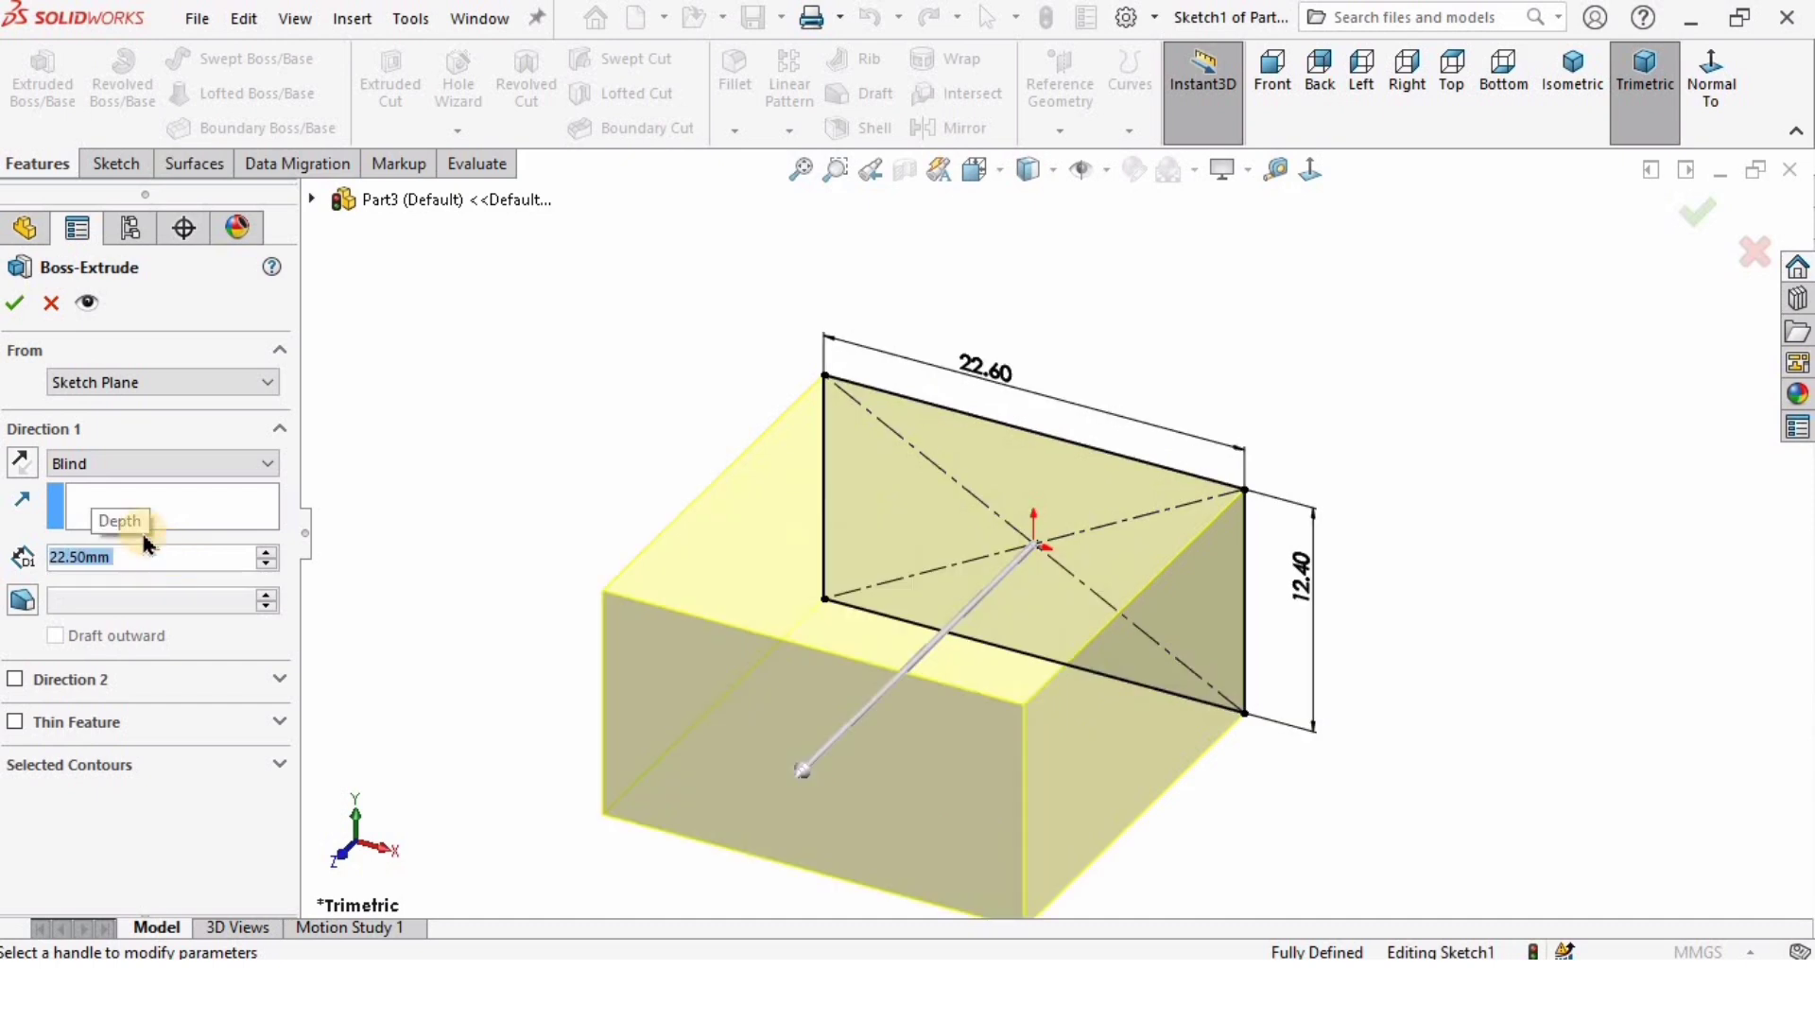
pyautogui.click(14, 303)
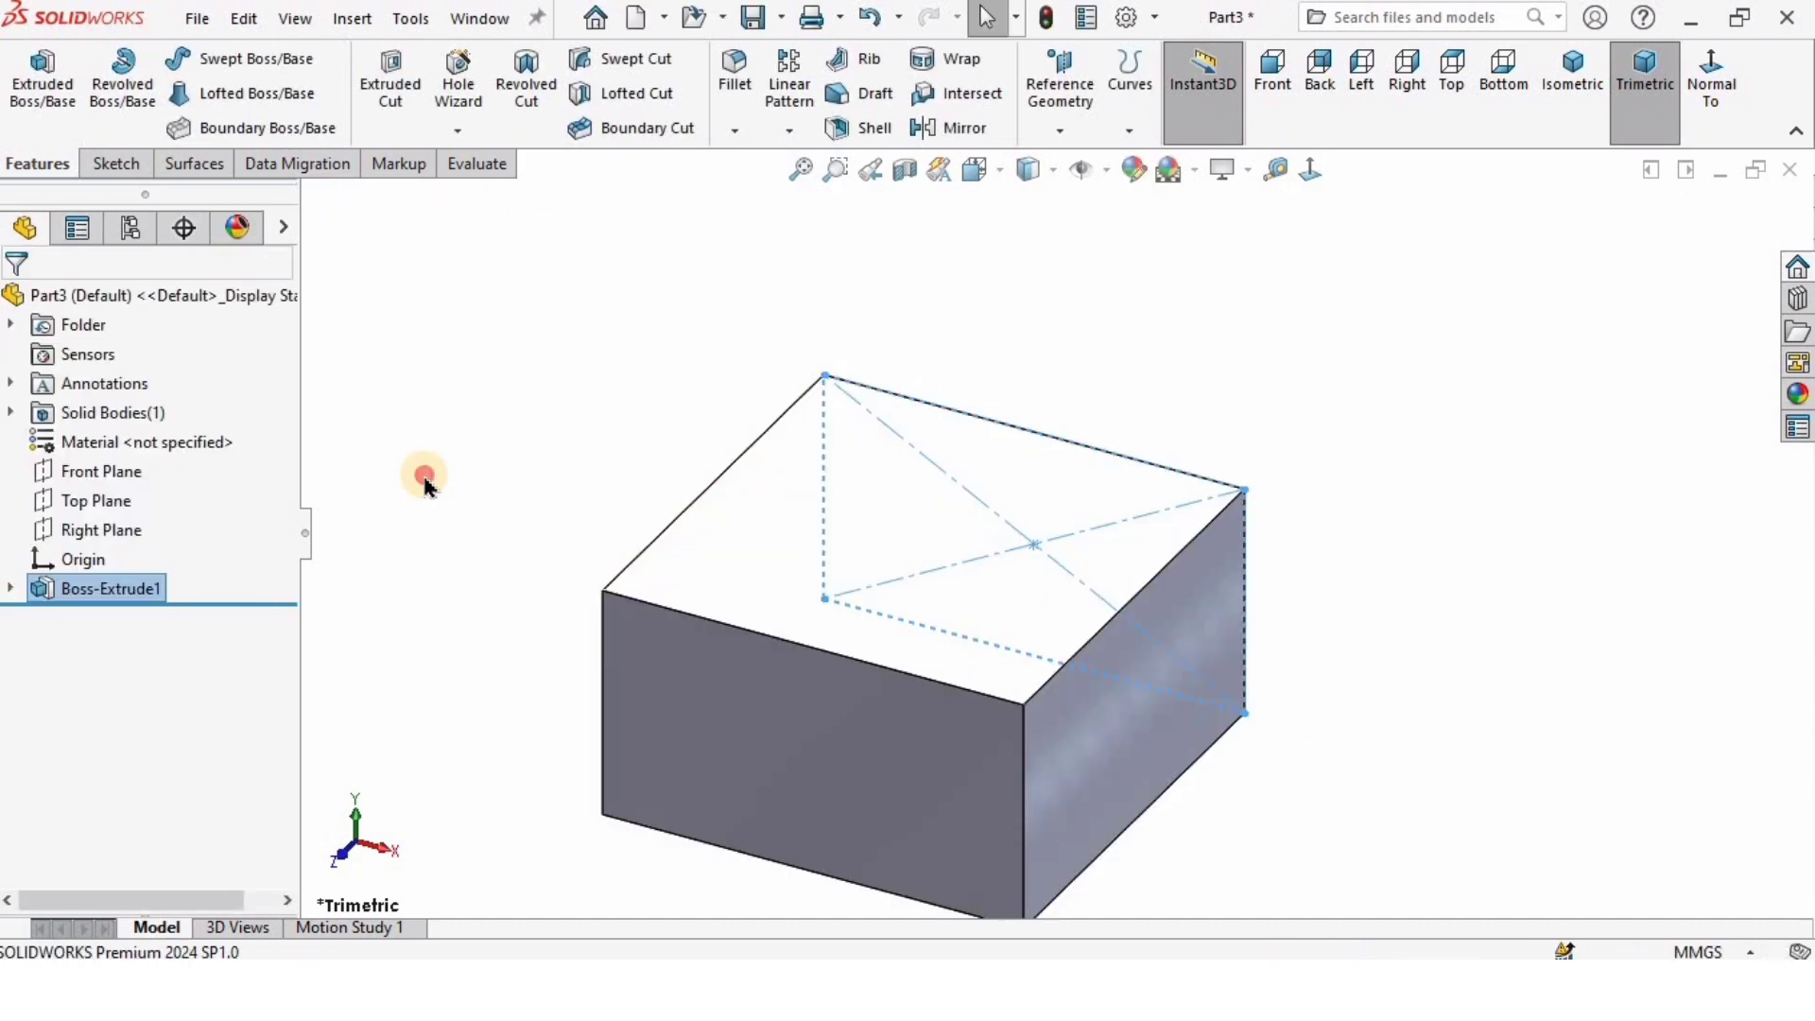
# Step: Apply the blue high gloss plastic appearance to the block
pyautogui.moveTo(677, 612); pyautogui.dragTo(1087, 567, button='middle')
pyautogui.click(1805, 406)
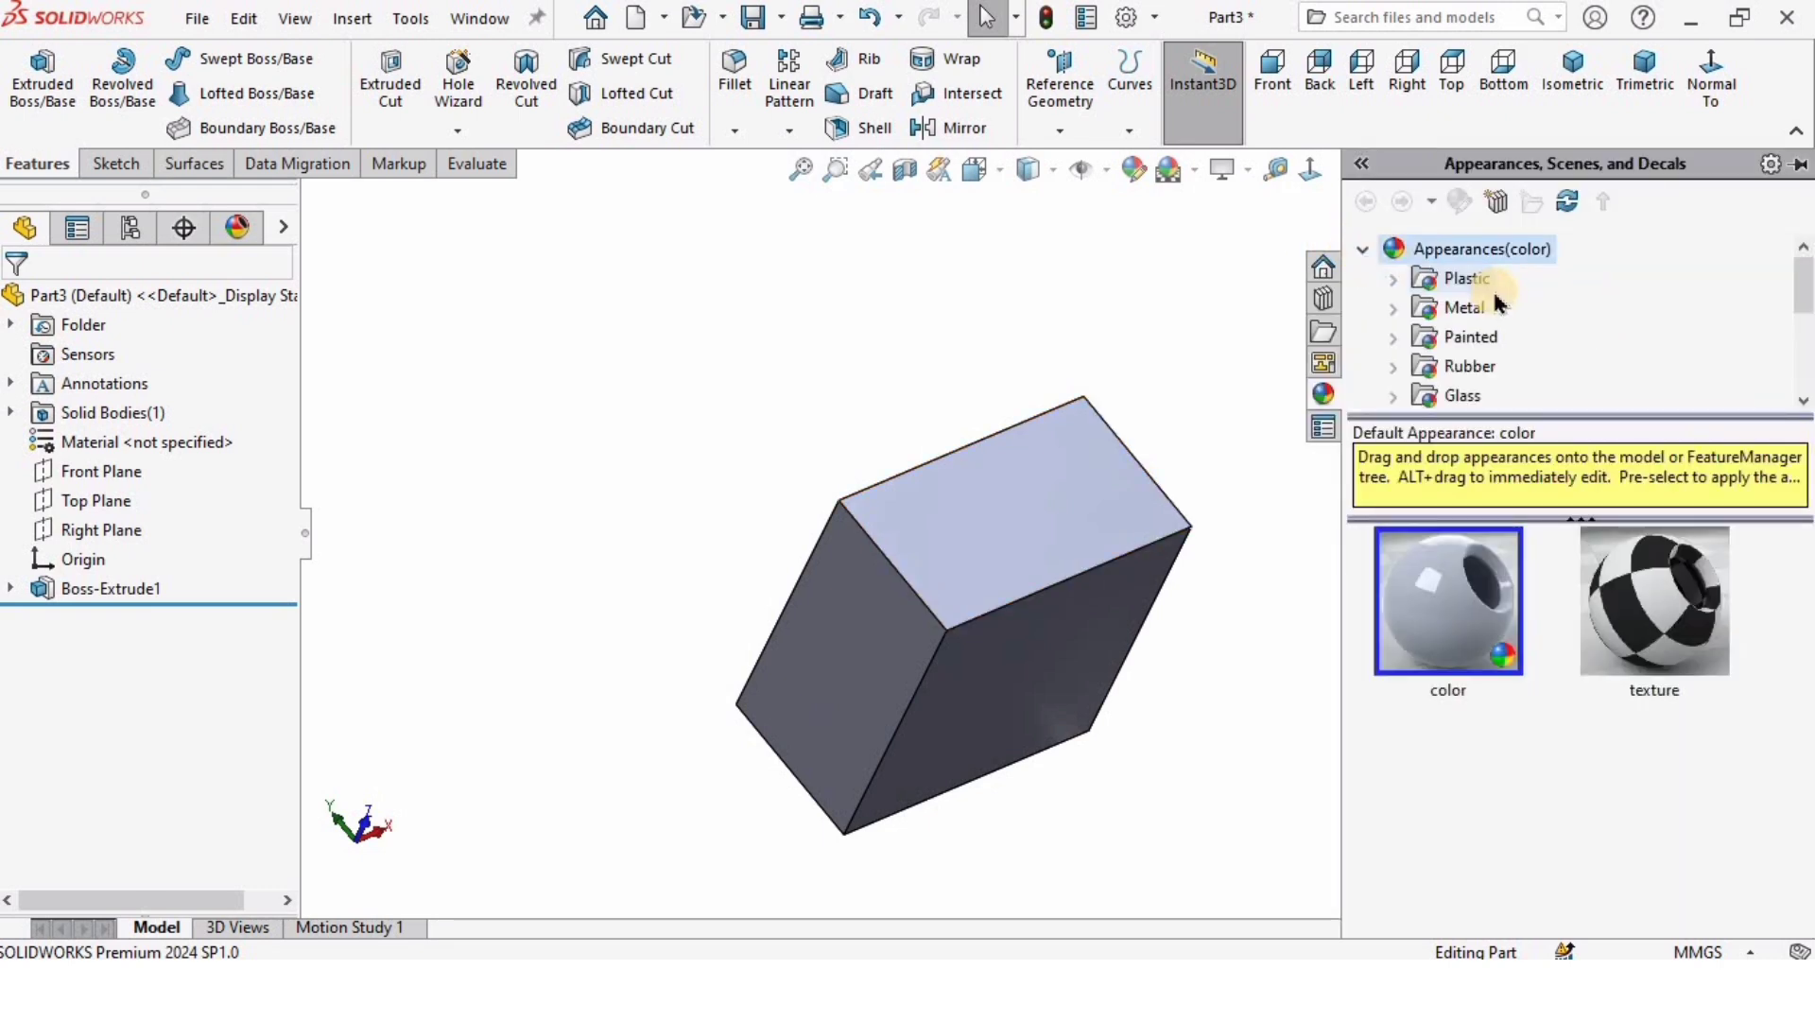
pyautogui.click(1389, 280)
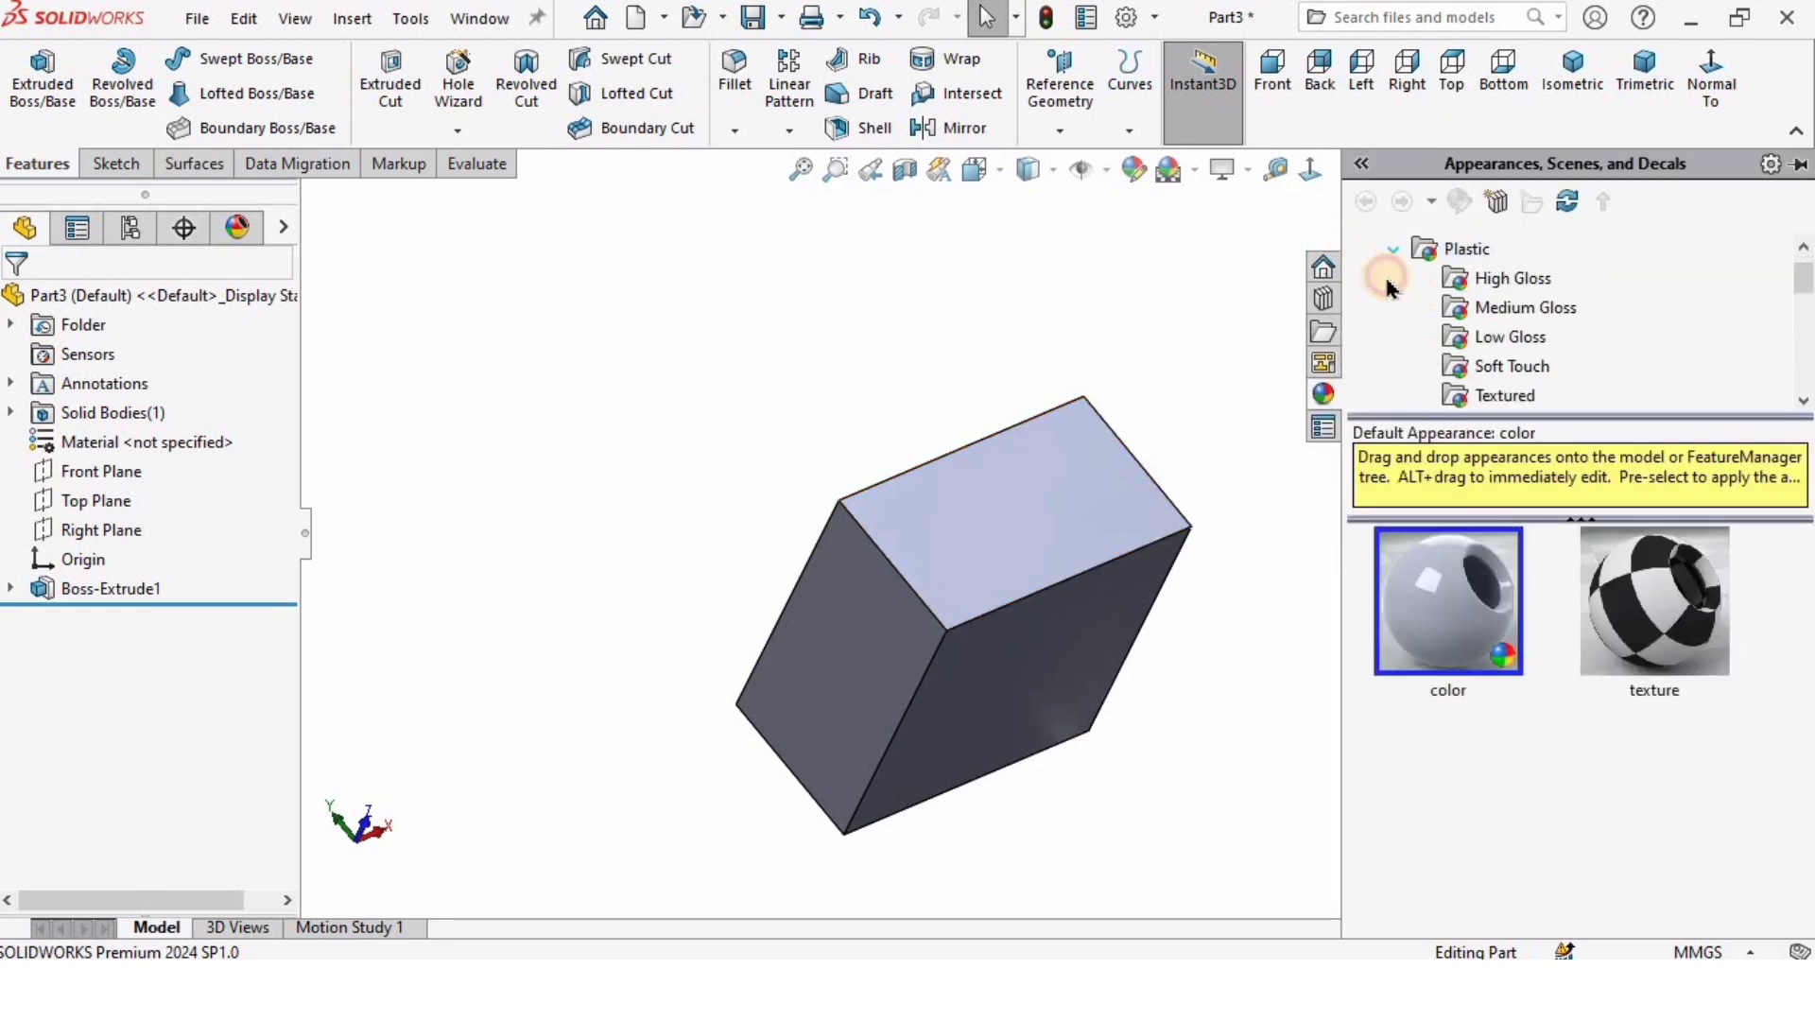
pyautogui.click(1539, 291)
pyautogui.scroll(-3, 1645, 662)
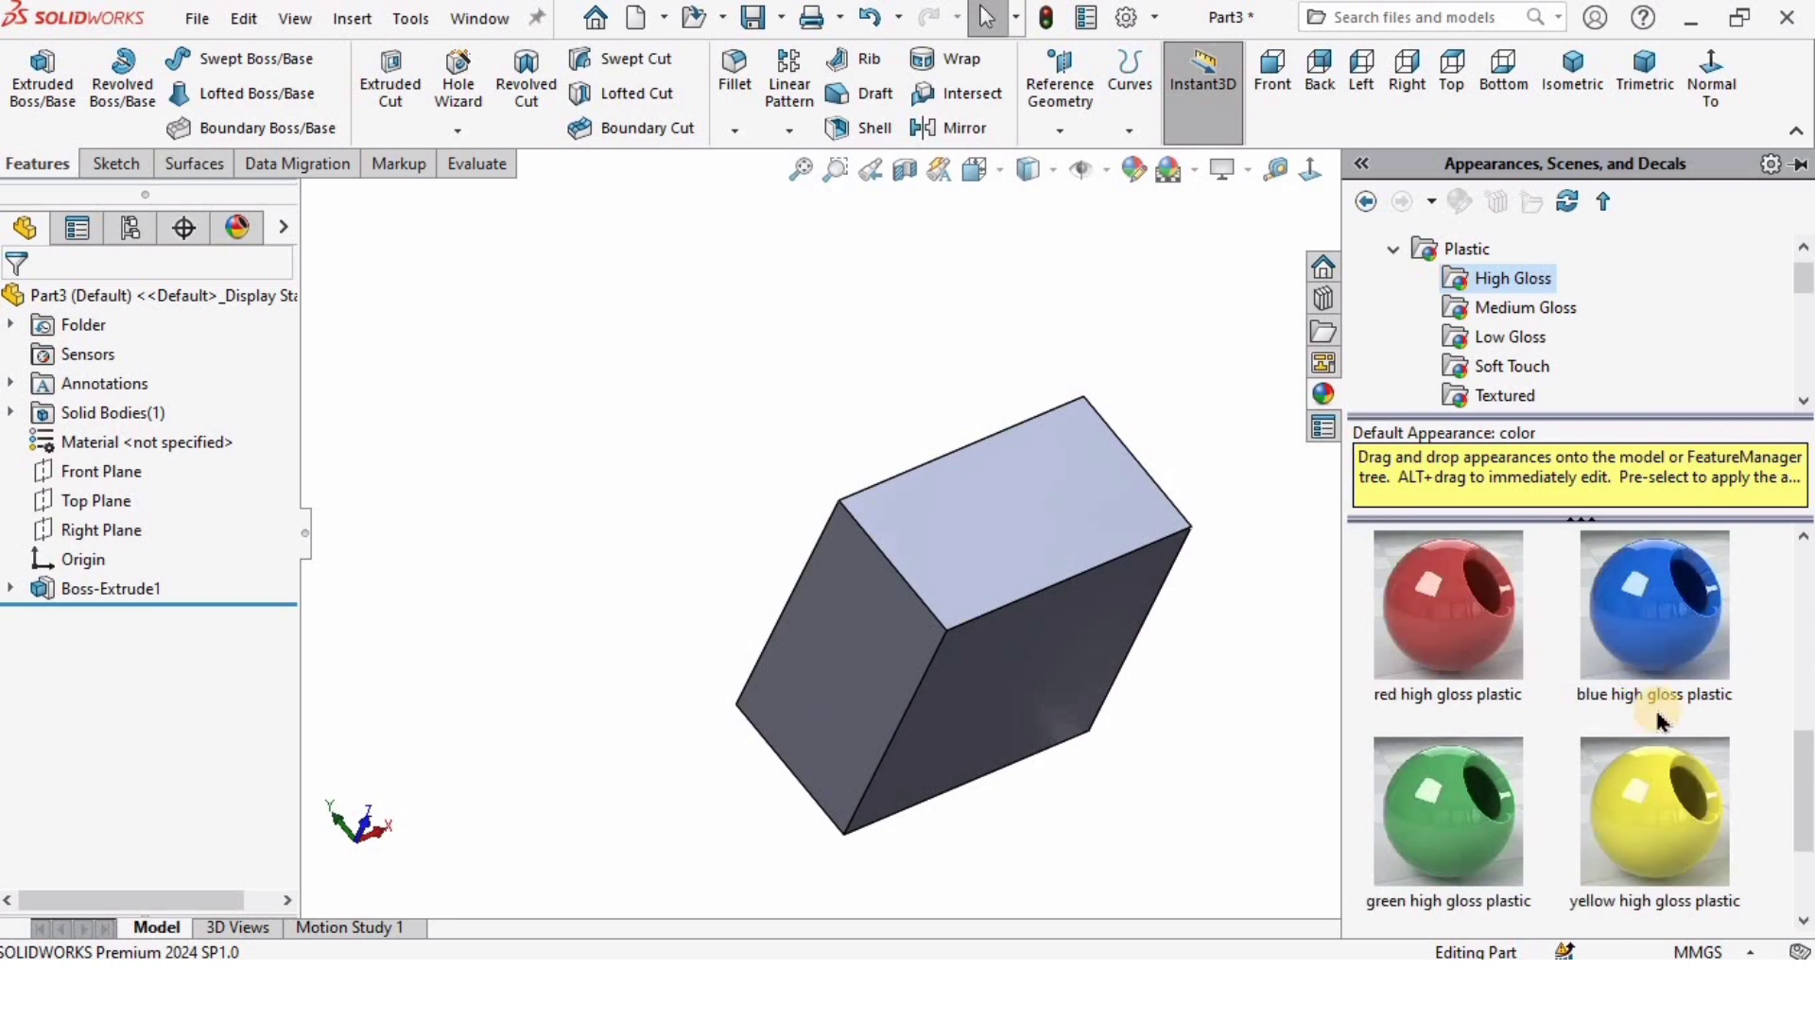
pyautogui.click(1667, 626)
# Step: Start a sketch on the block's bottom face and draw a narrow corner rectangle extending outward from its right edge, near the upper corner
pyautogui.moveTo(916, 640); pyautogui.dragTo(863, 573, button='middle')
pyautogui.click(932, 539)
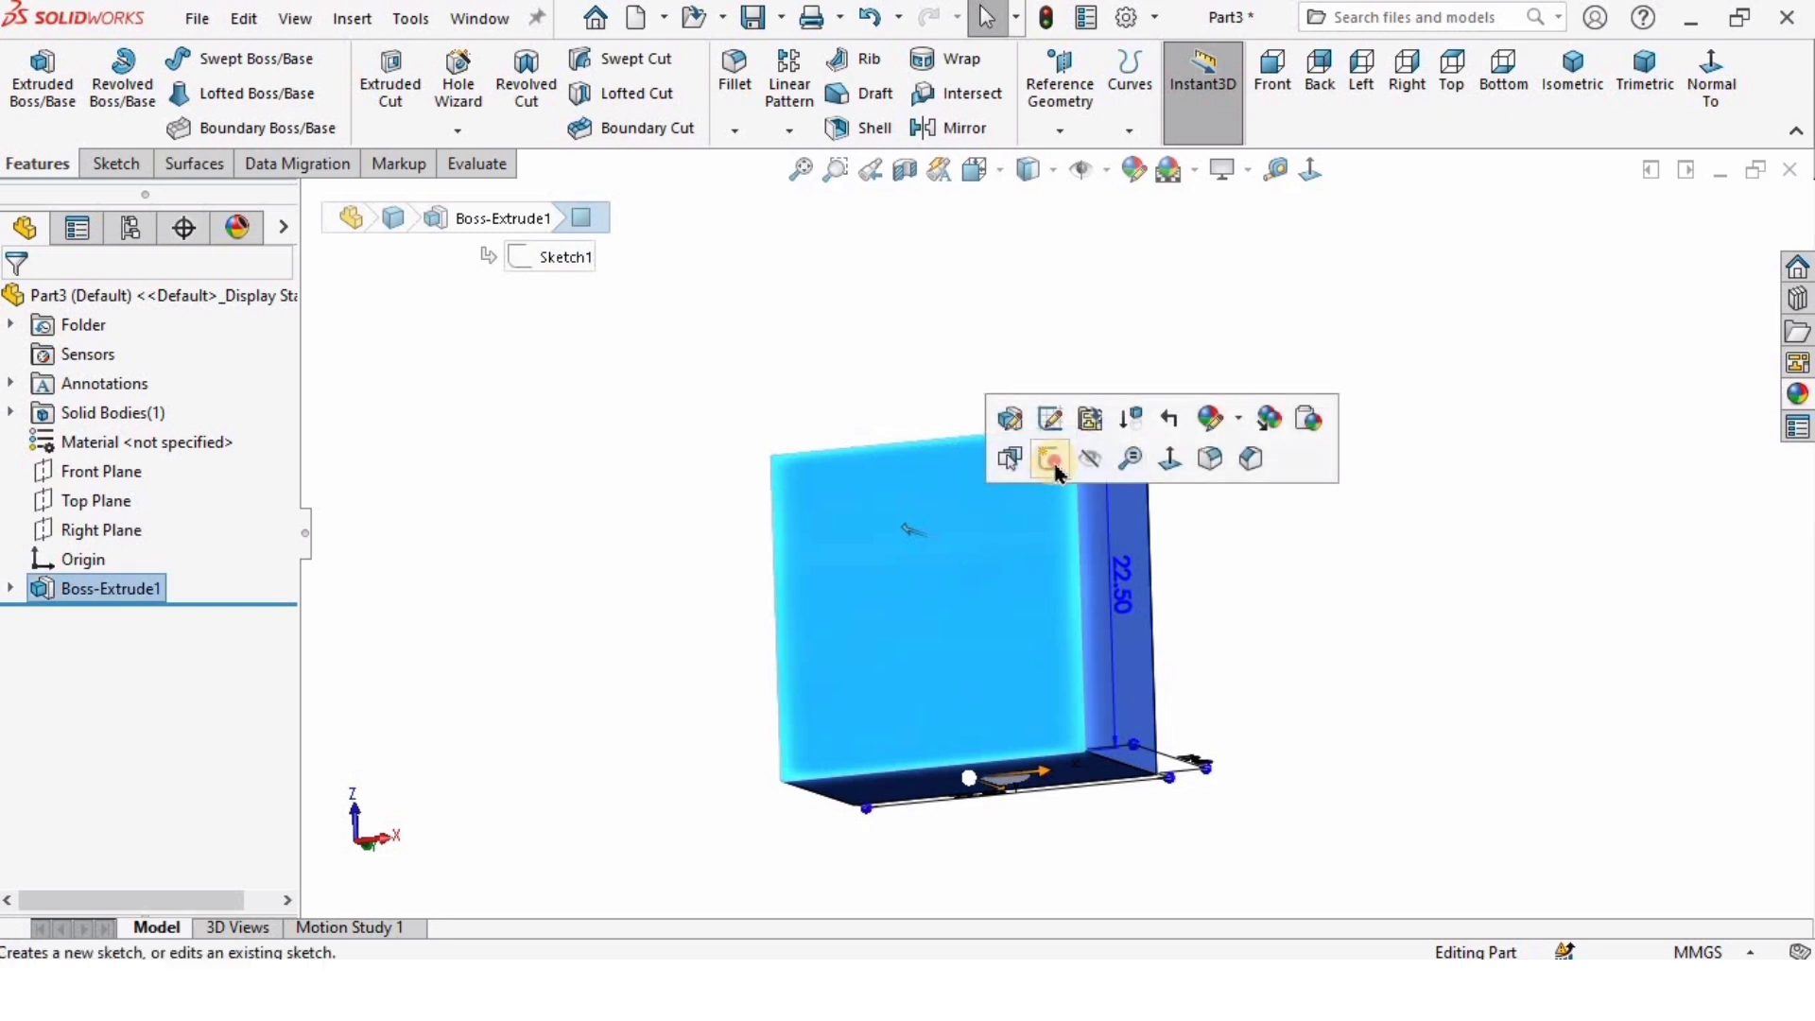
pyautogui.click(1049, 460)
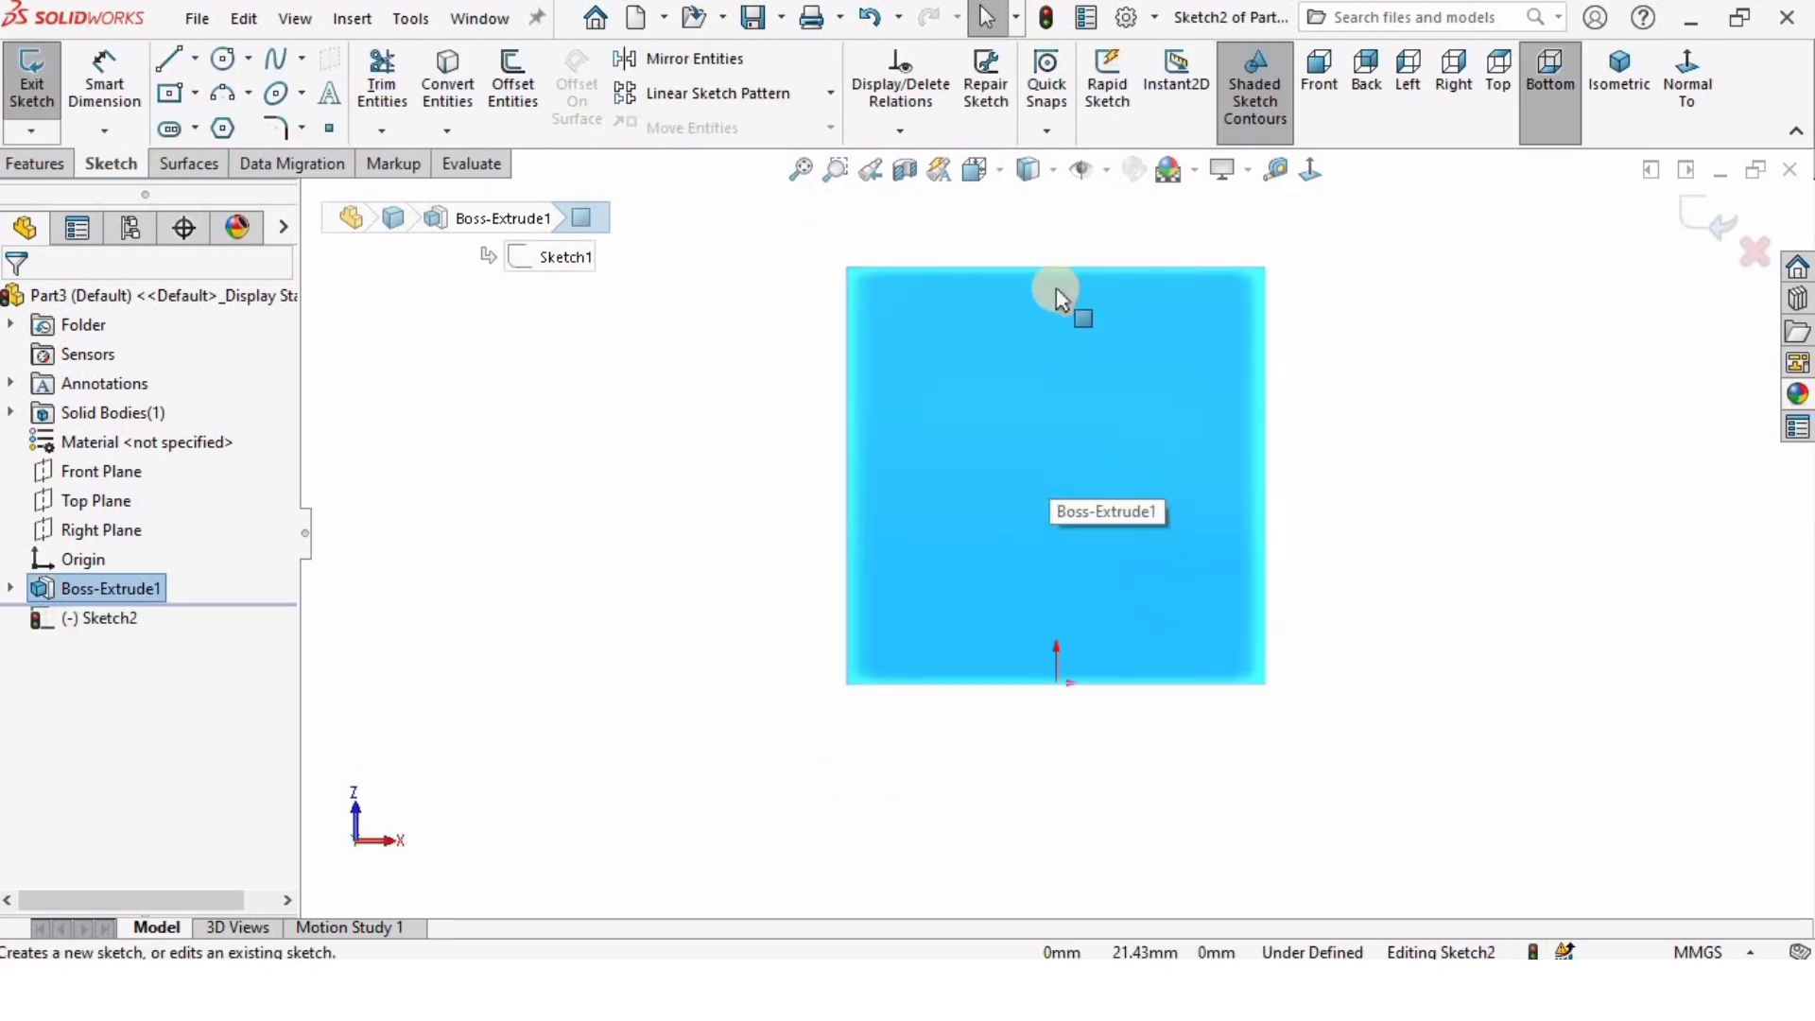
pyautogui.click(428, 324)
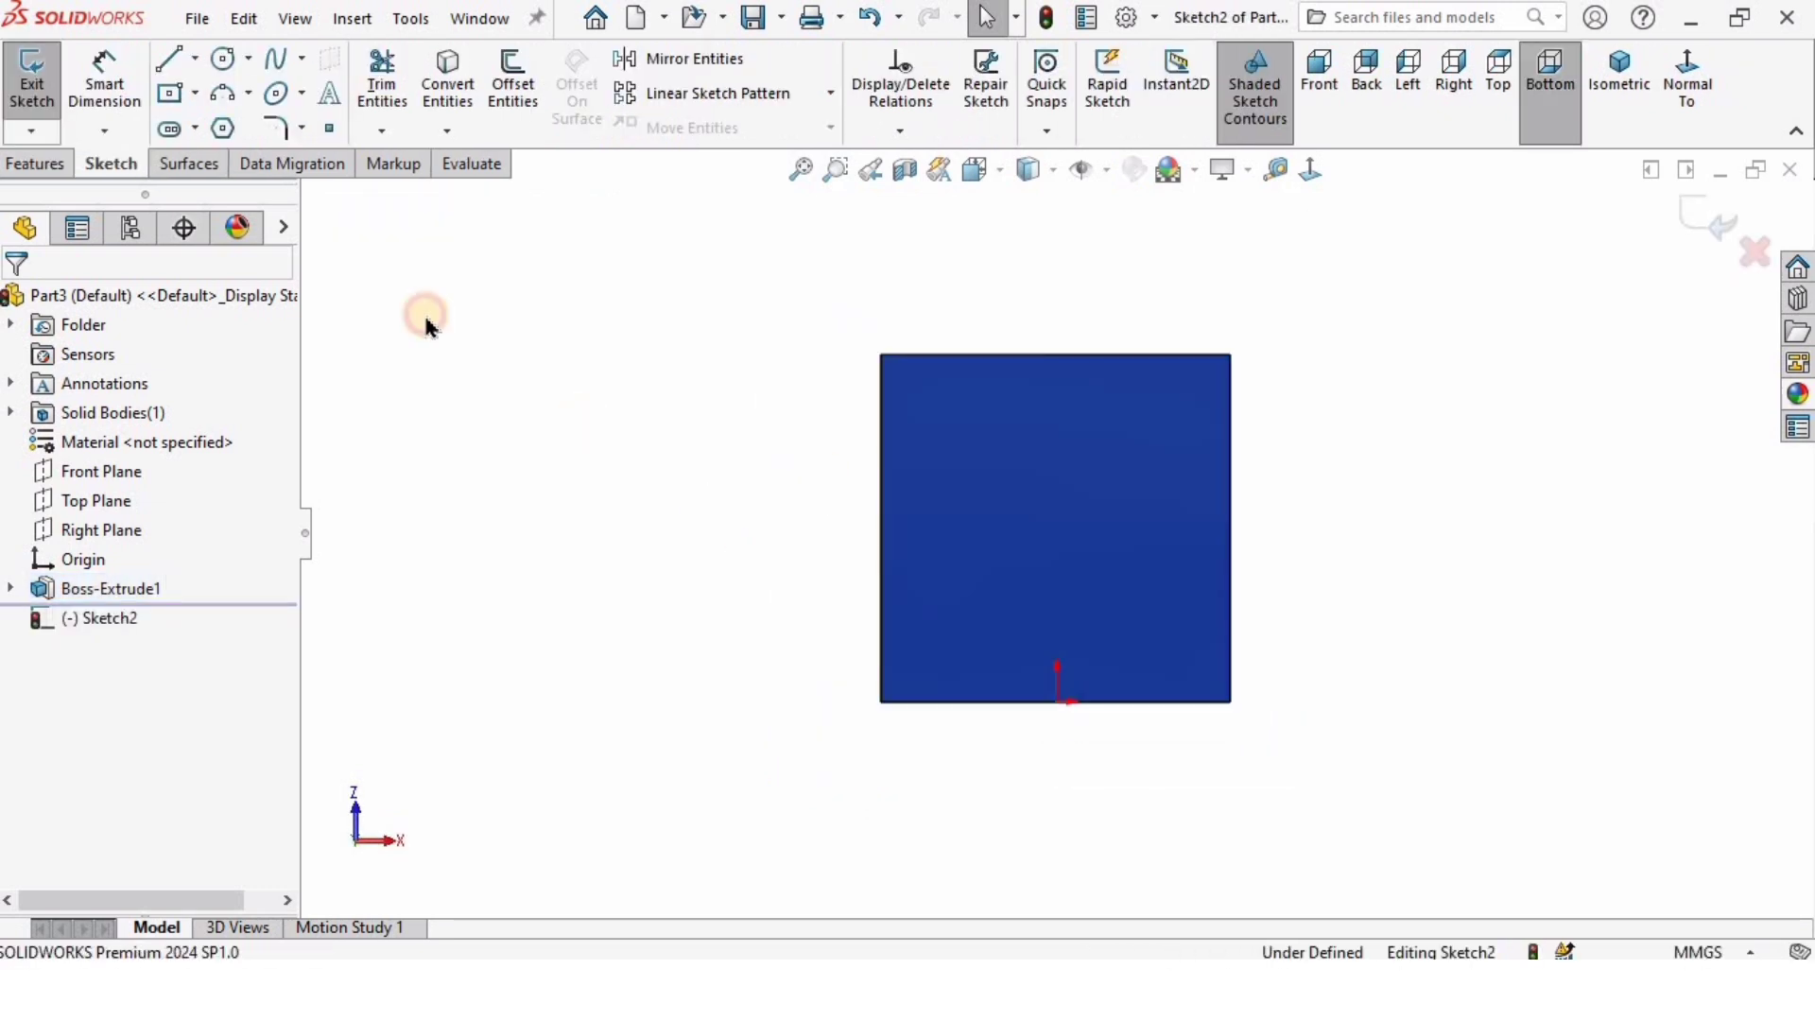
pyautogui.click(194, 95)
pyautogui.click(278, 135)
pyautogui.scroll(2, 1333, 435)
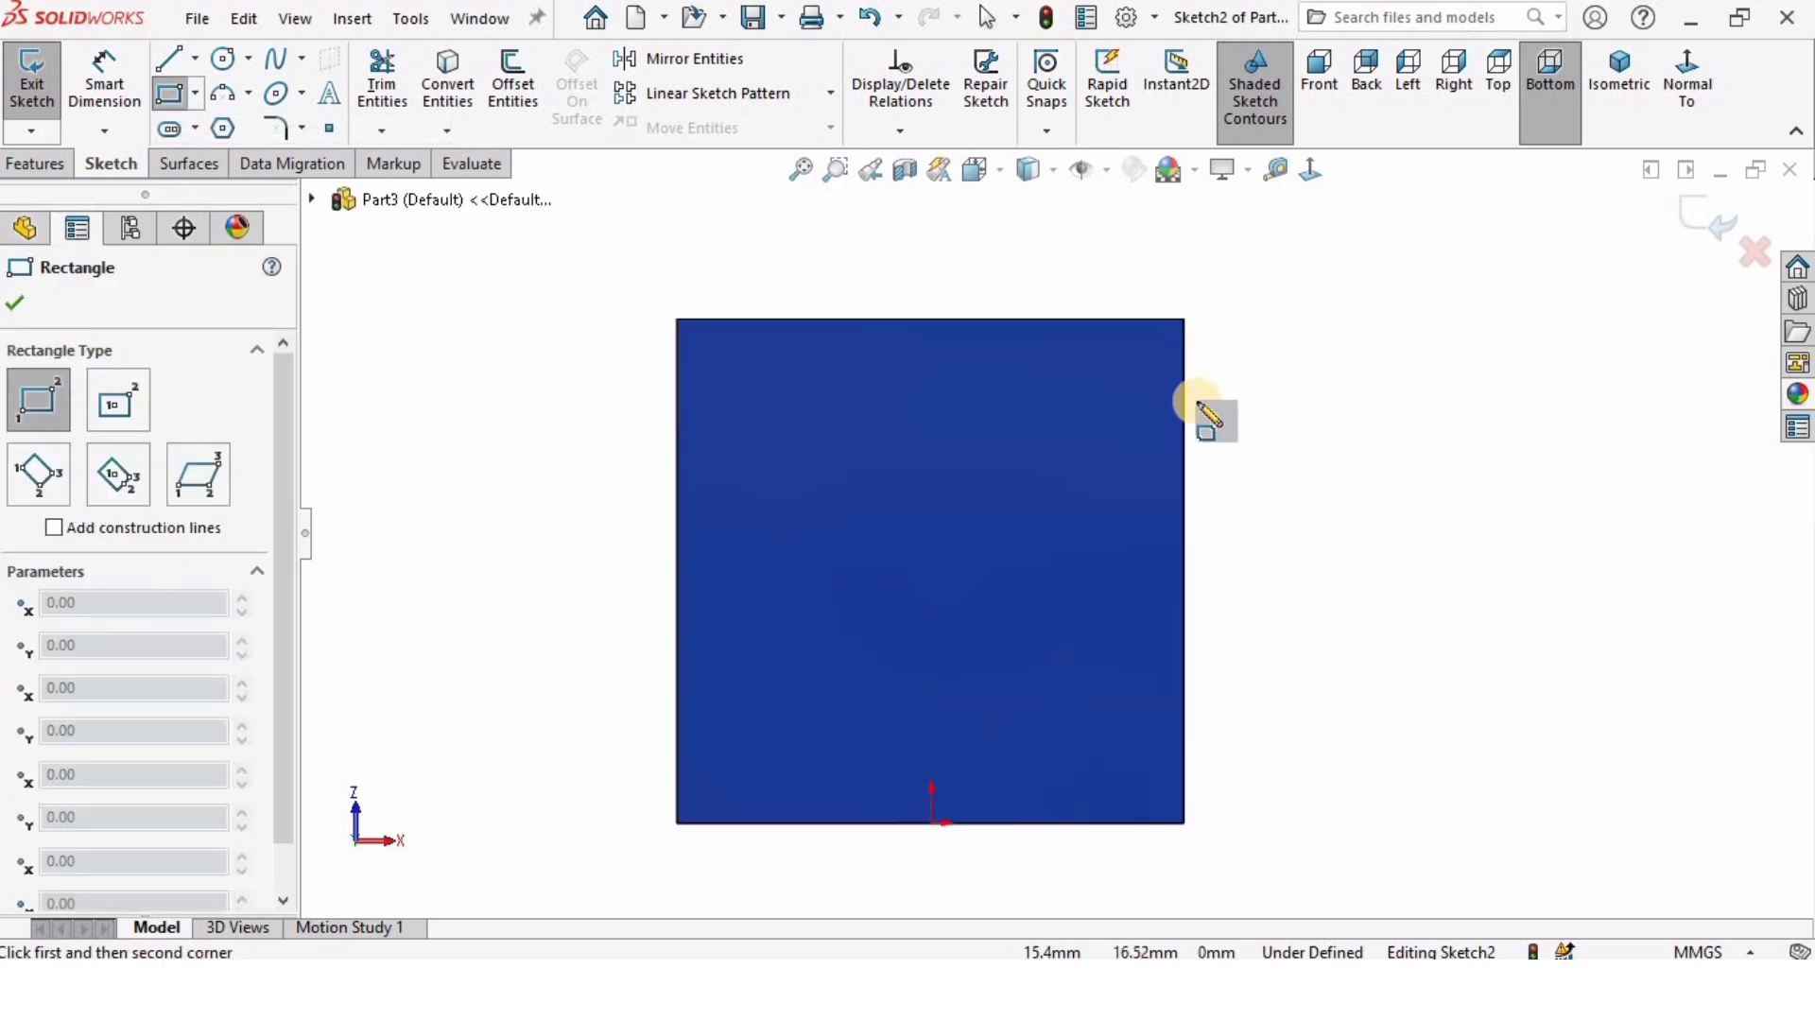
pyautogui.click(1184, 374)
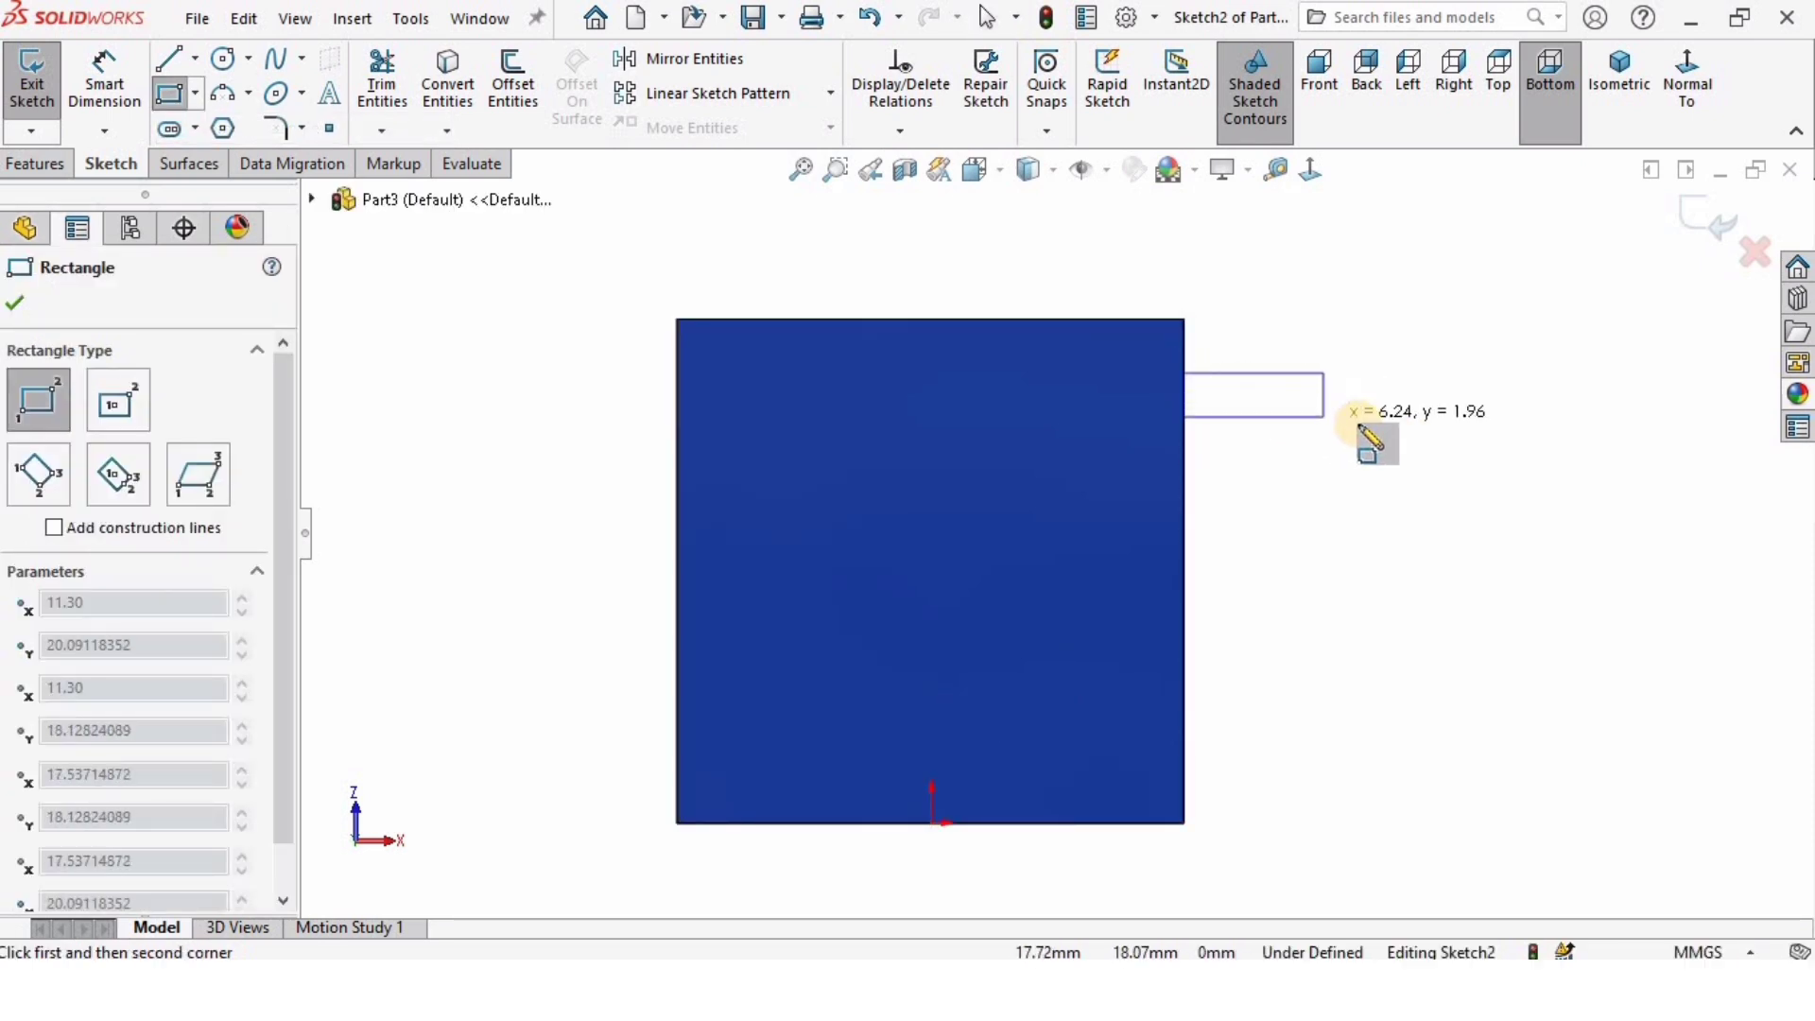
pyautogui.click(1359, 425)
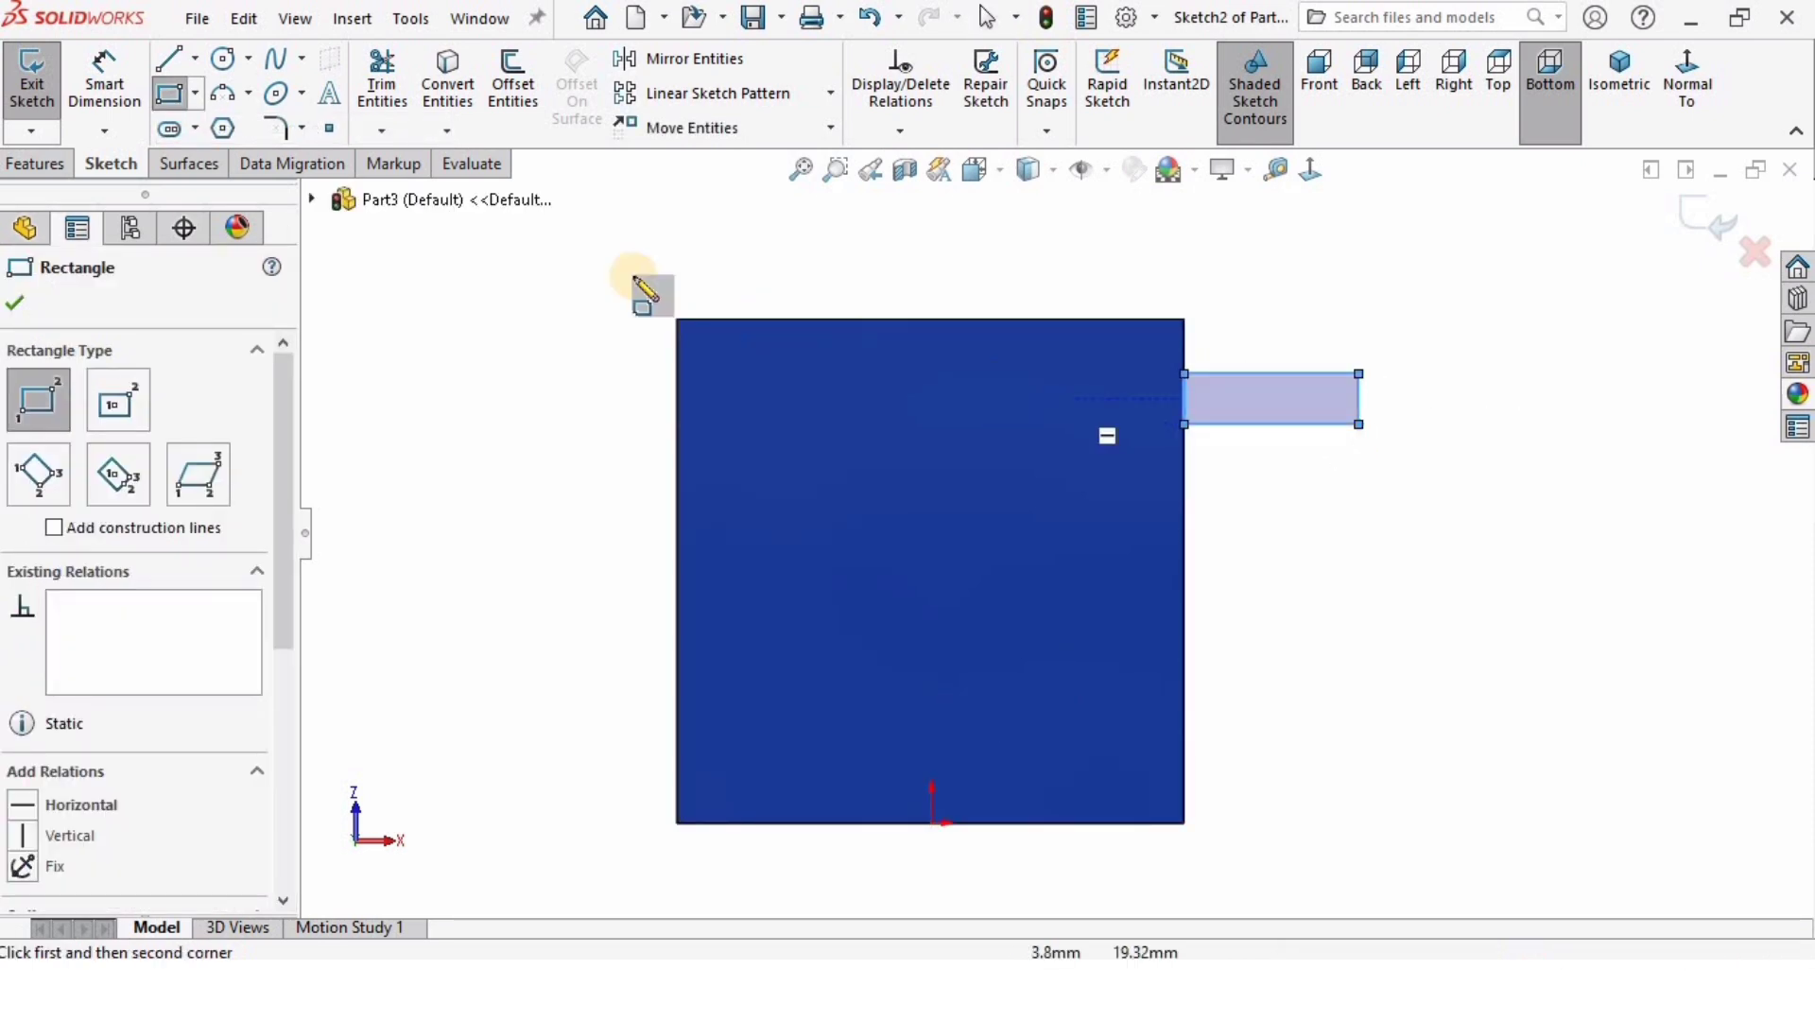
# Step: Dimension the distance between the block's upper edge and the narrow rectangle's upper line as 4.25 mm
pyautogui.click(99, 85)
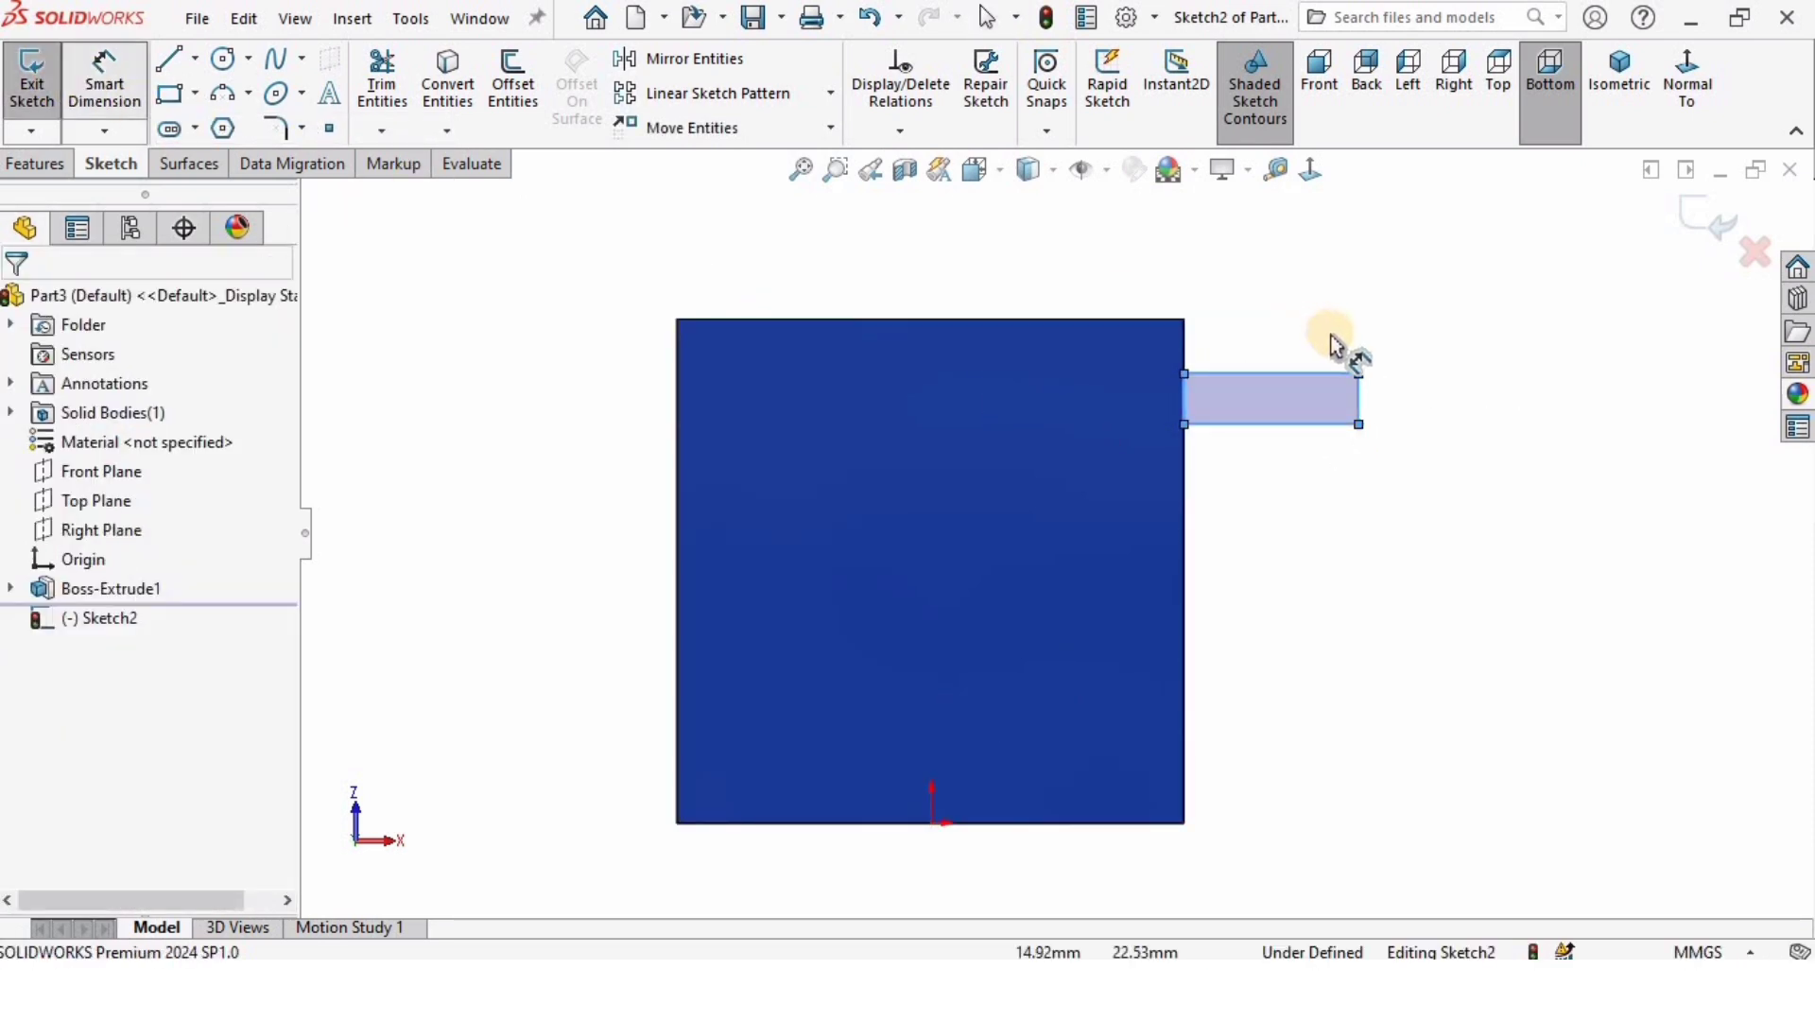
pyautogui.click(1156, 321)
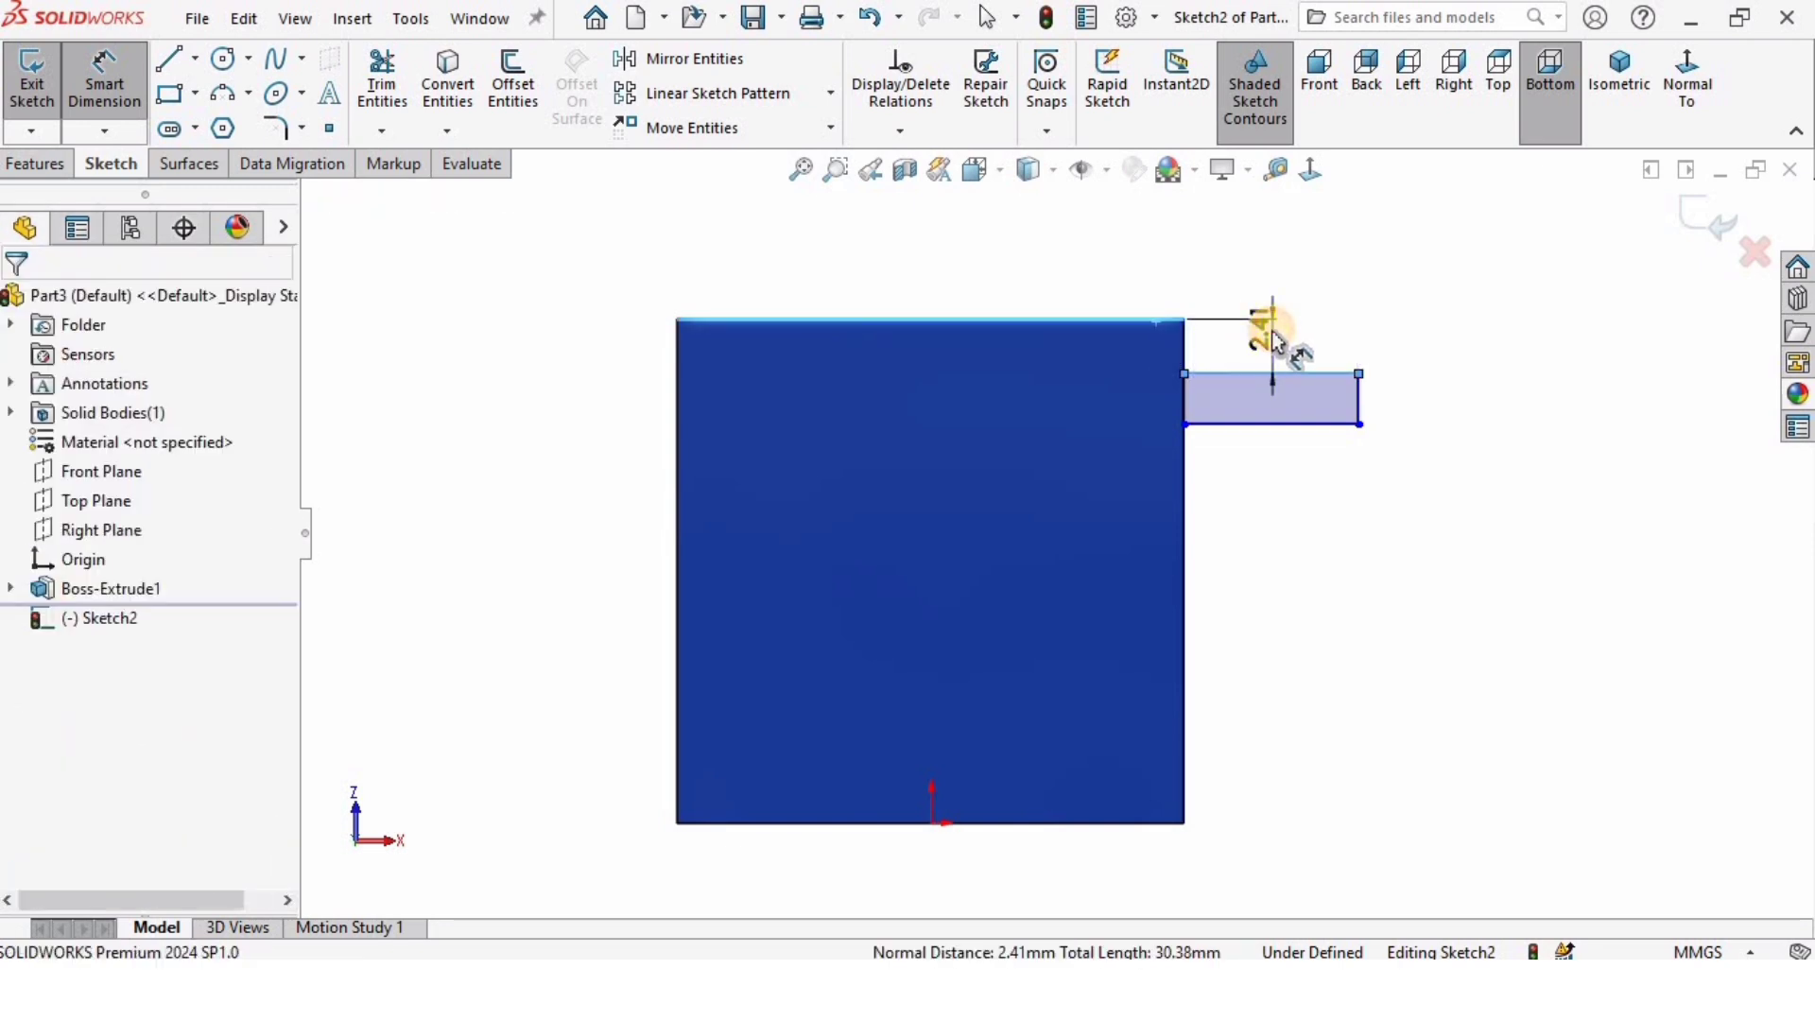
pyautogui.click(1275, 341)
pyautogui.write('4.')
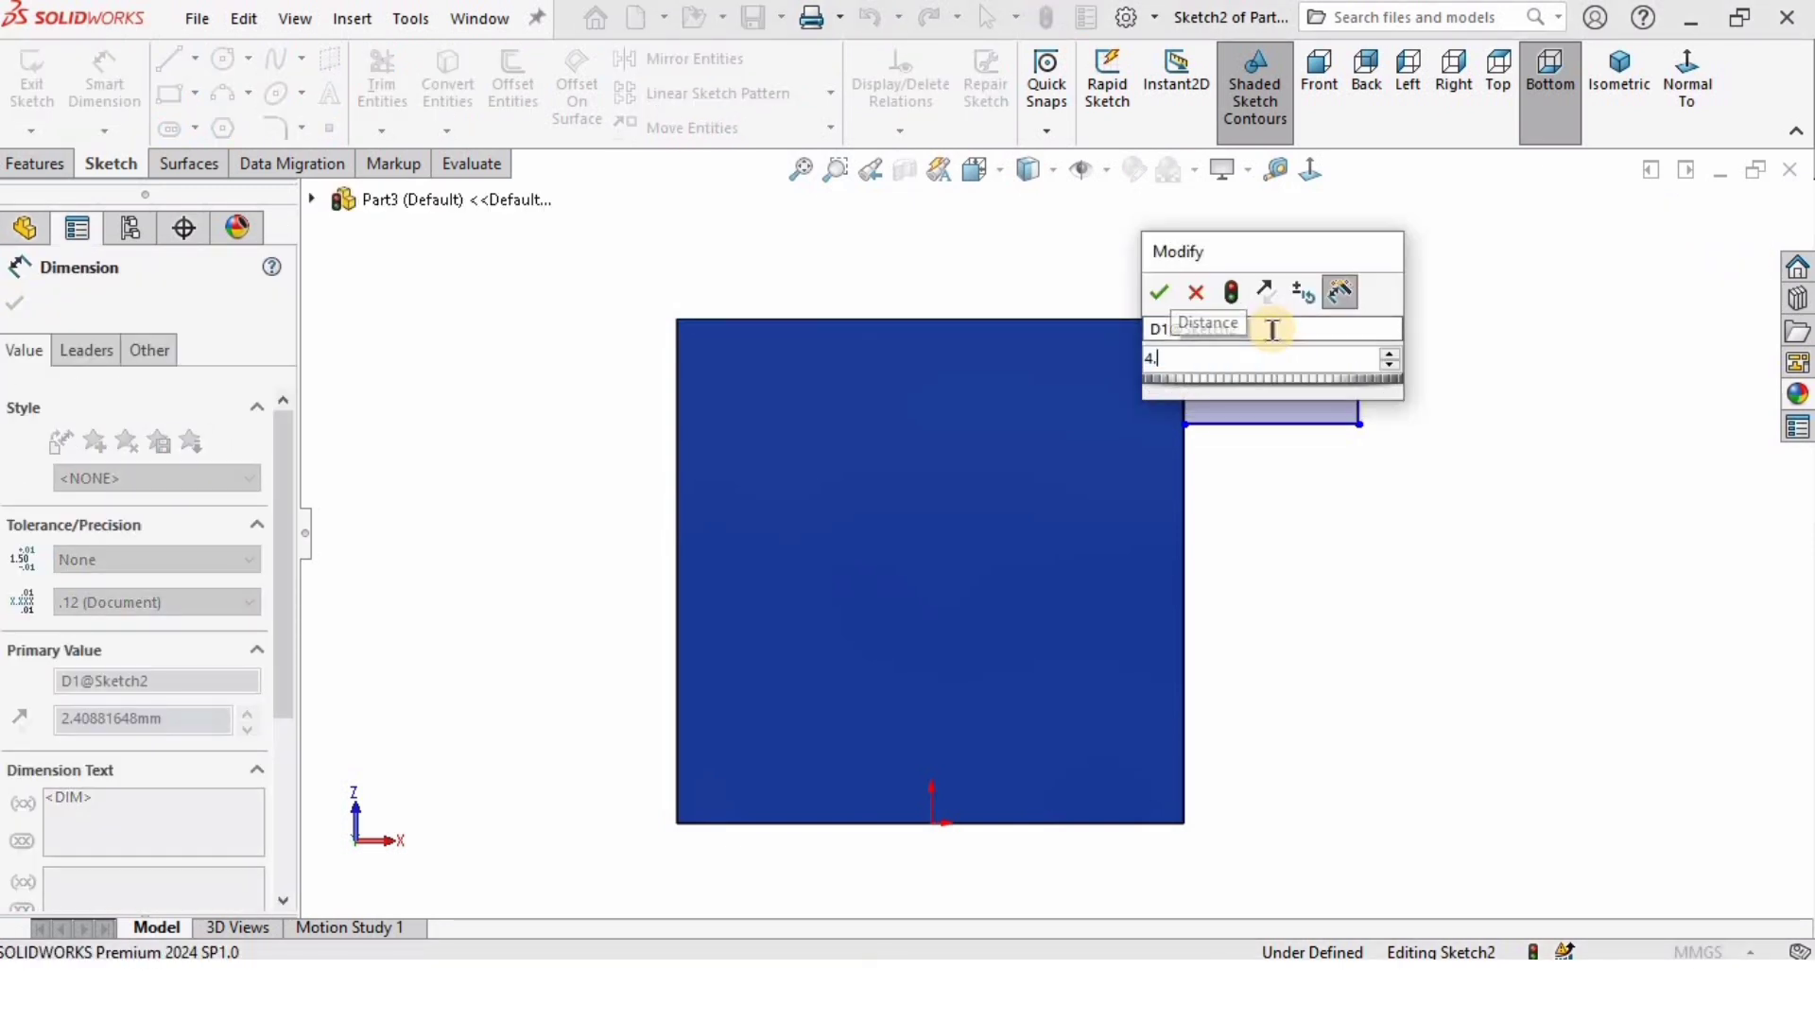
pyautogui.write('25')
pyautogui.press('Return')
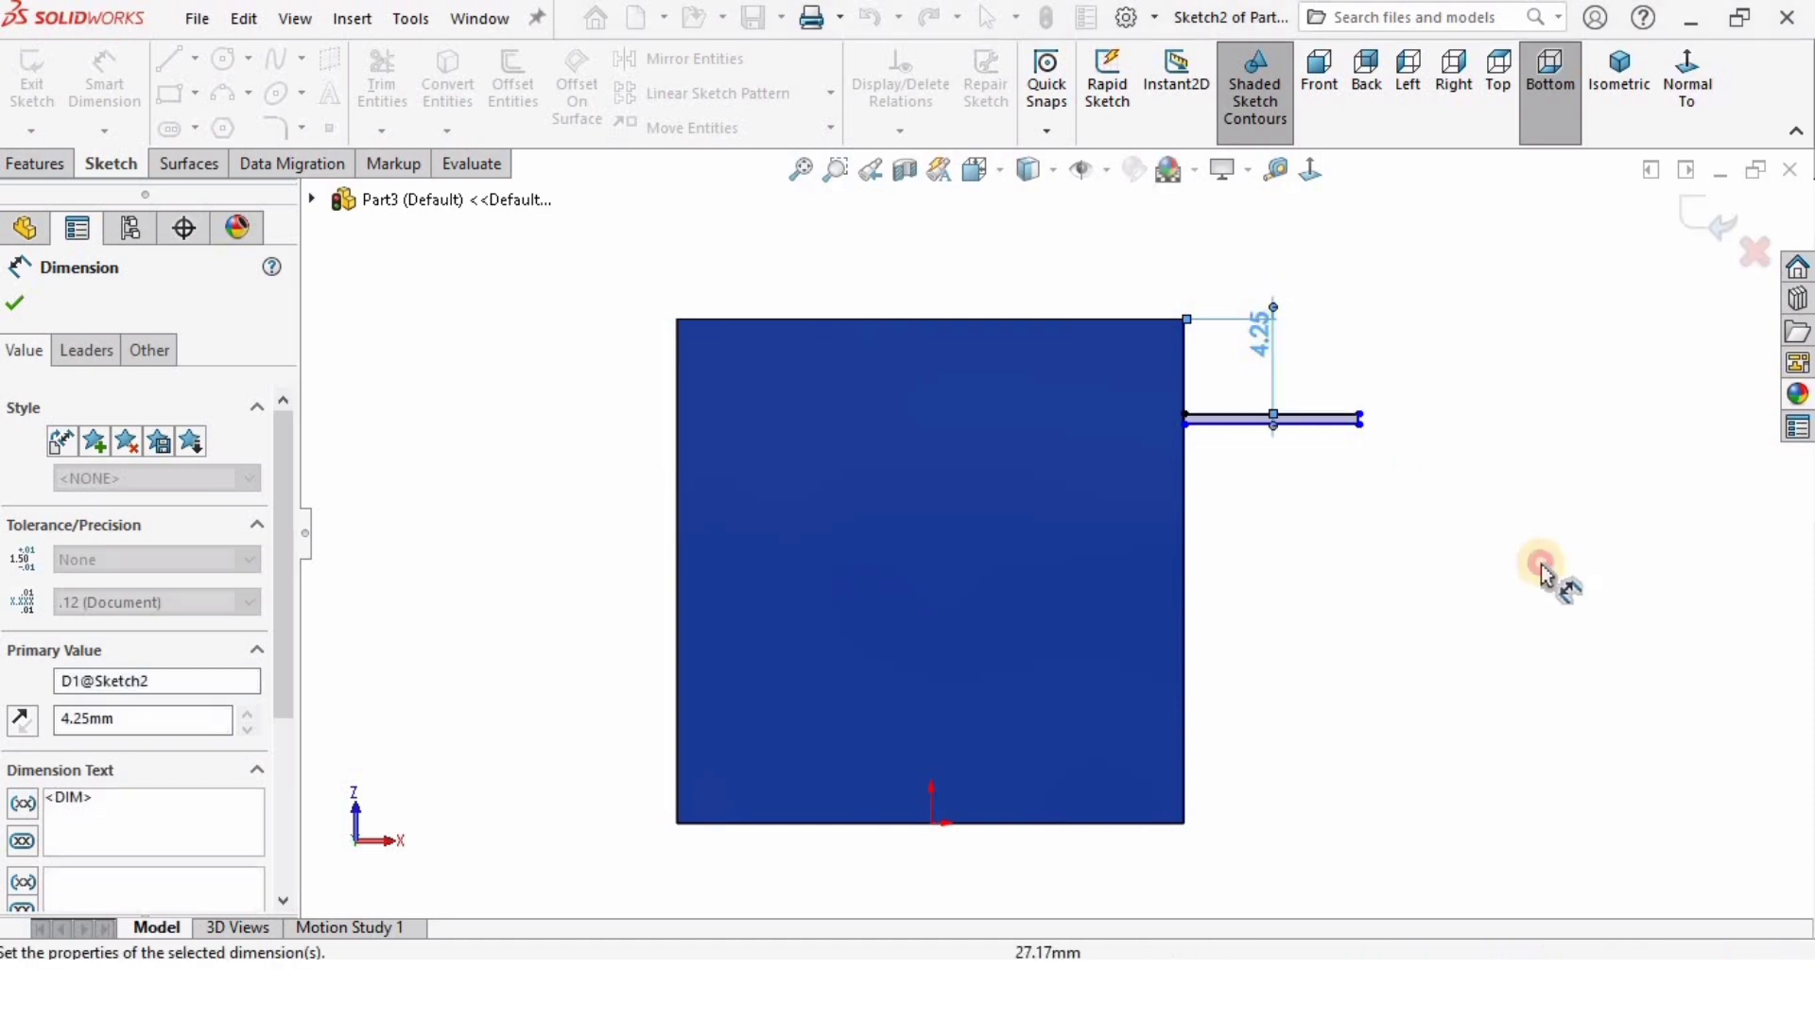
# Step: Dimension the short outer side of the narrow rectangle as 2.4 mm
pyautogui.scroll(3, 1347, 570)
pyautogui.scroll(5, 1300, 325)
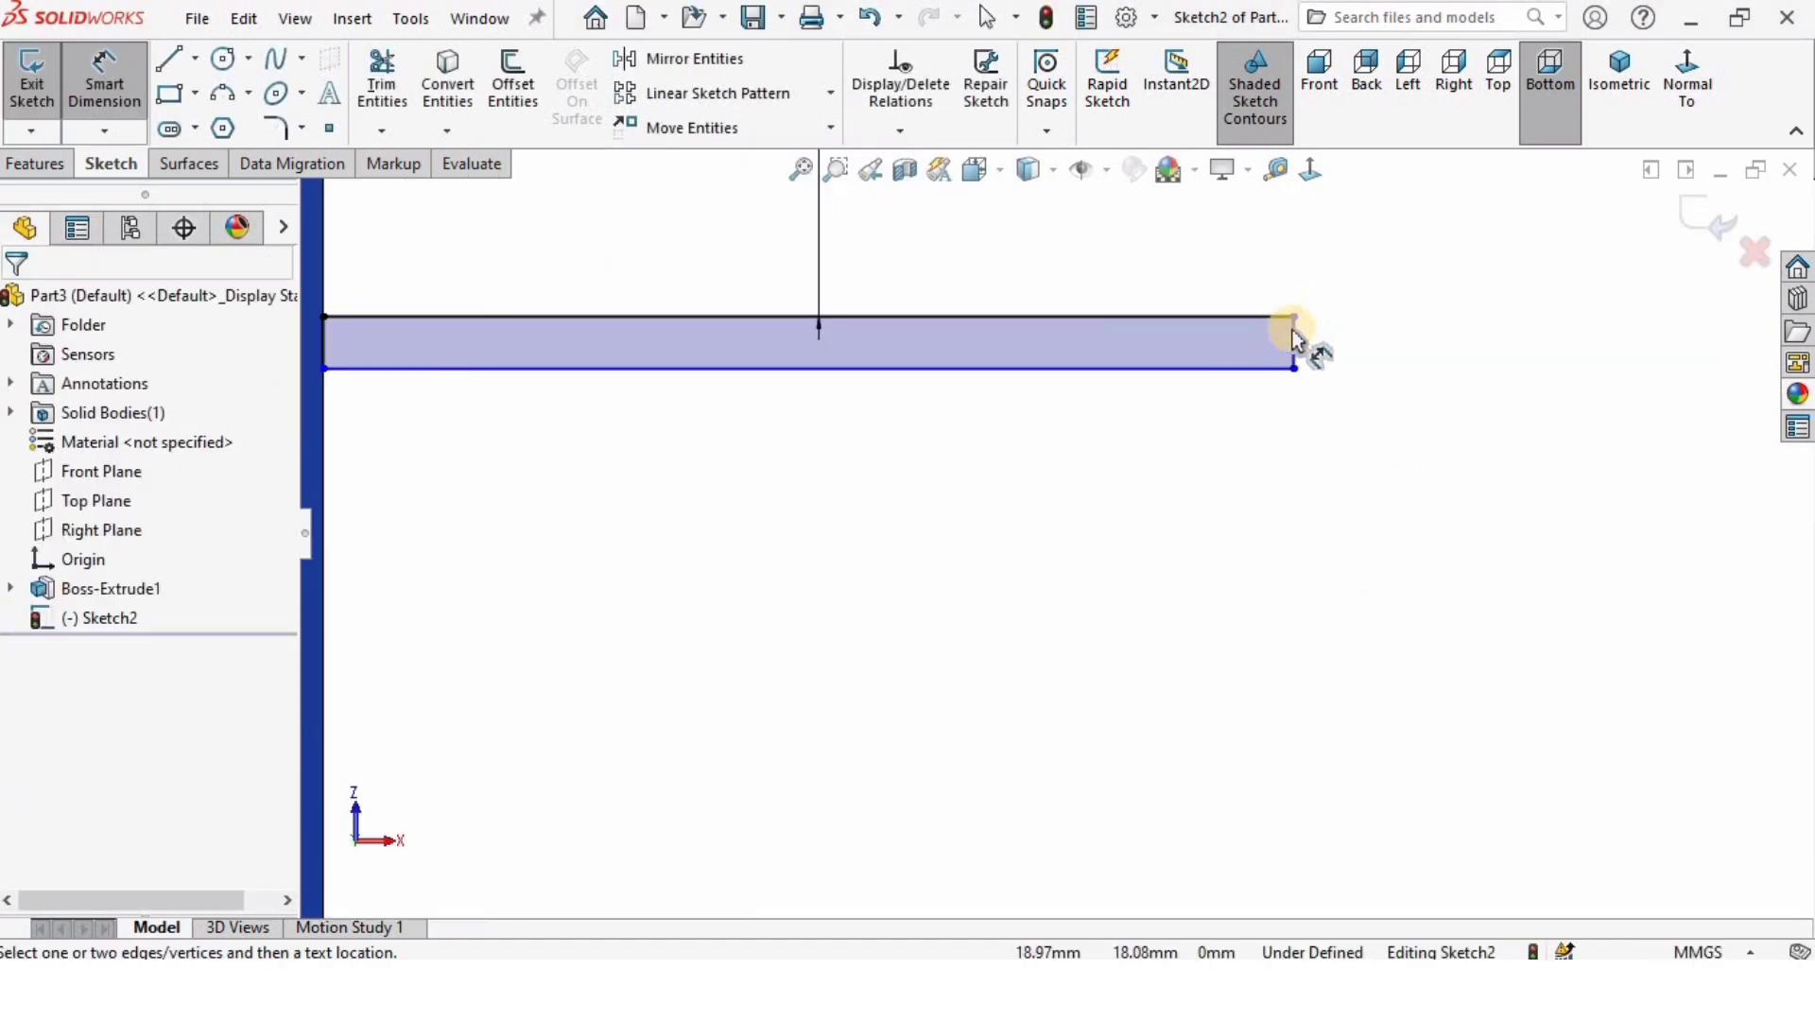
pyautogui.click(1294, 344)
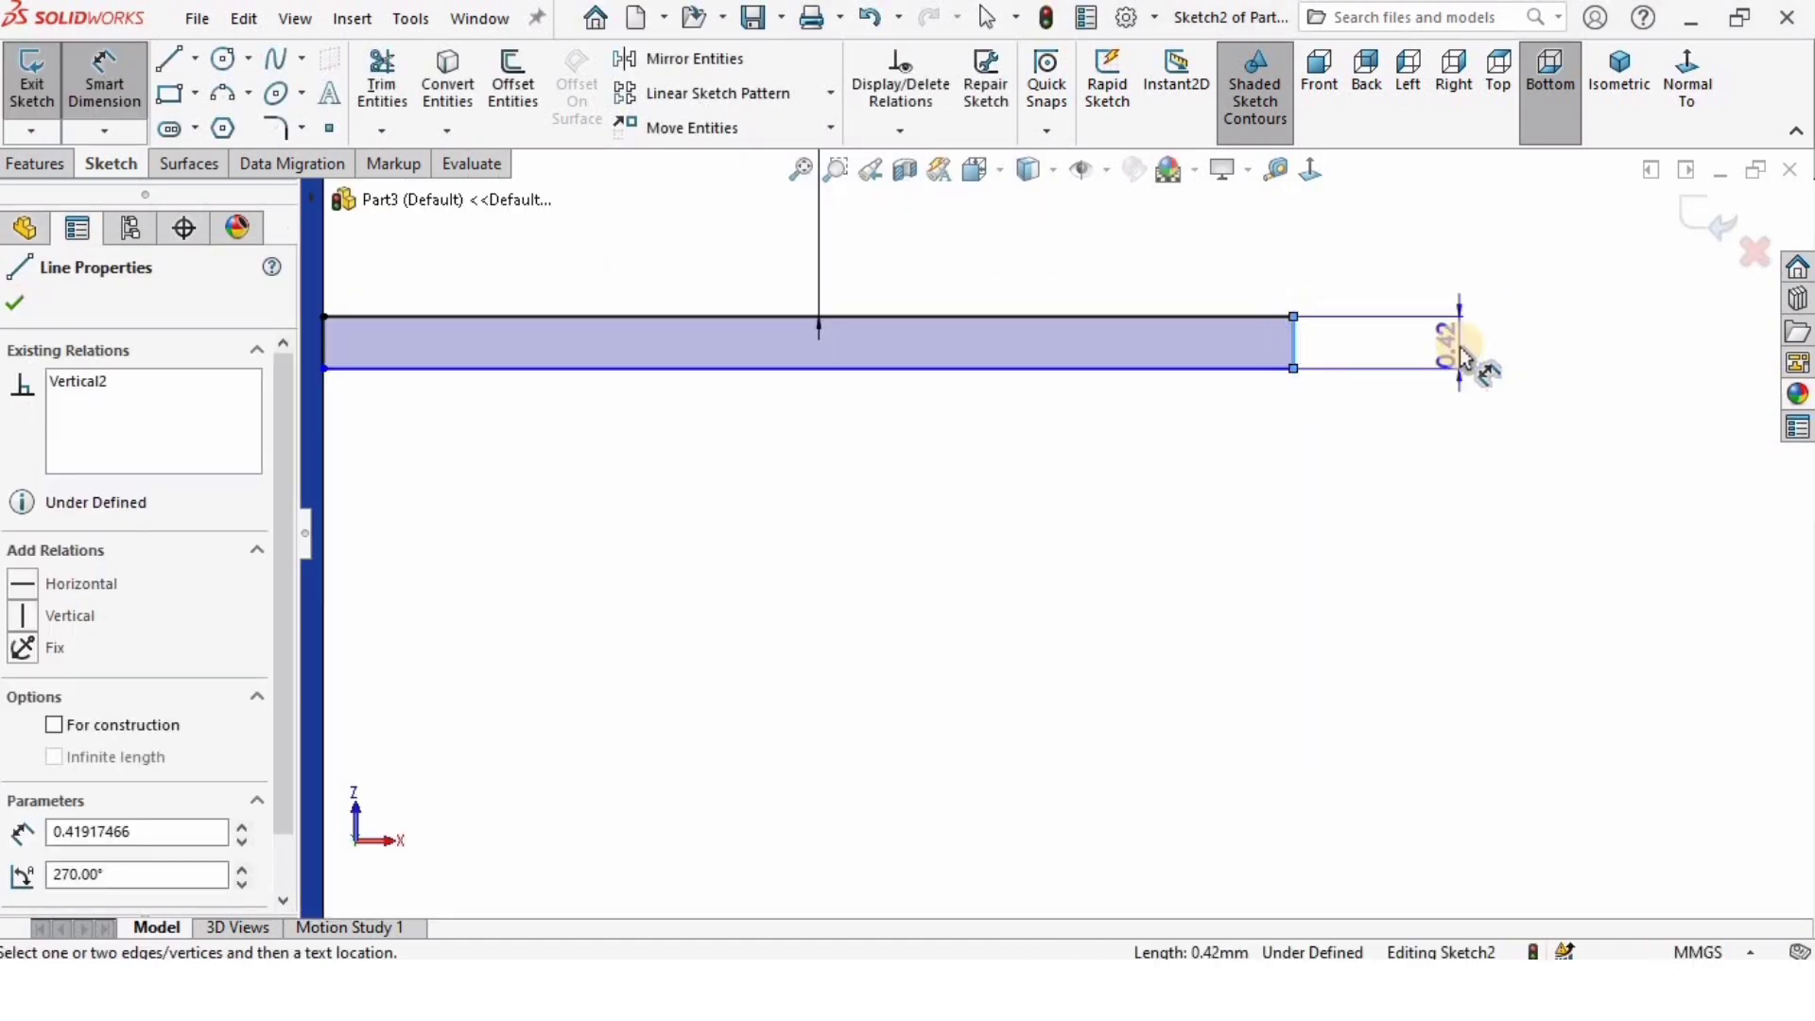
pyautogui.click(1461, 358)
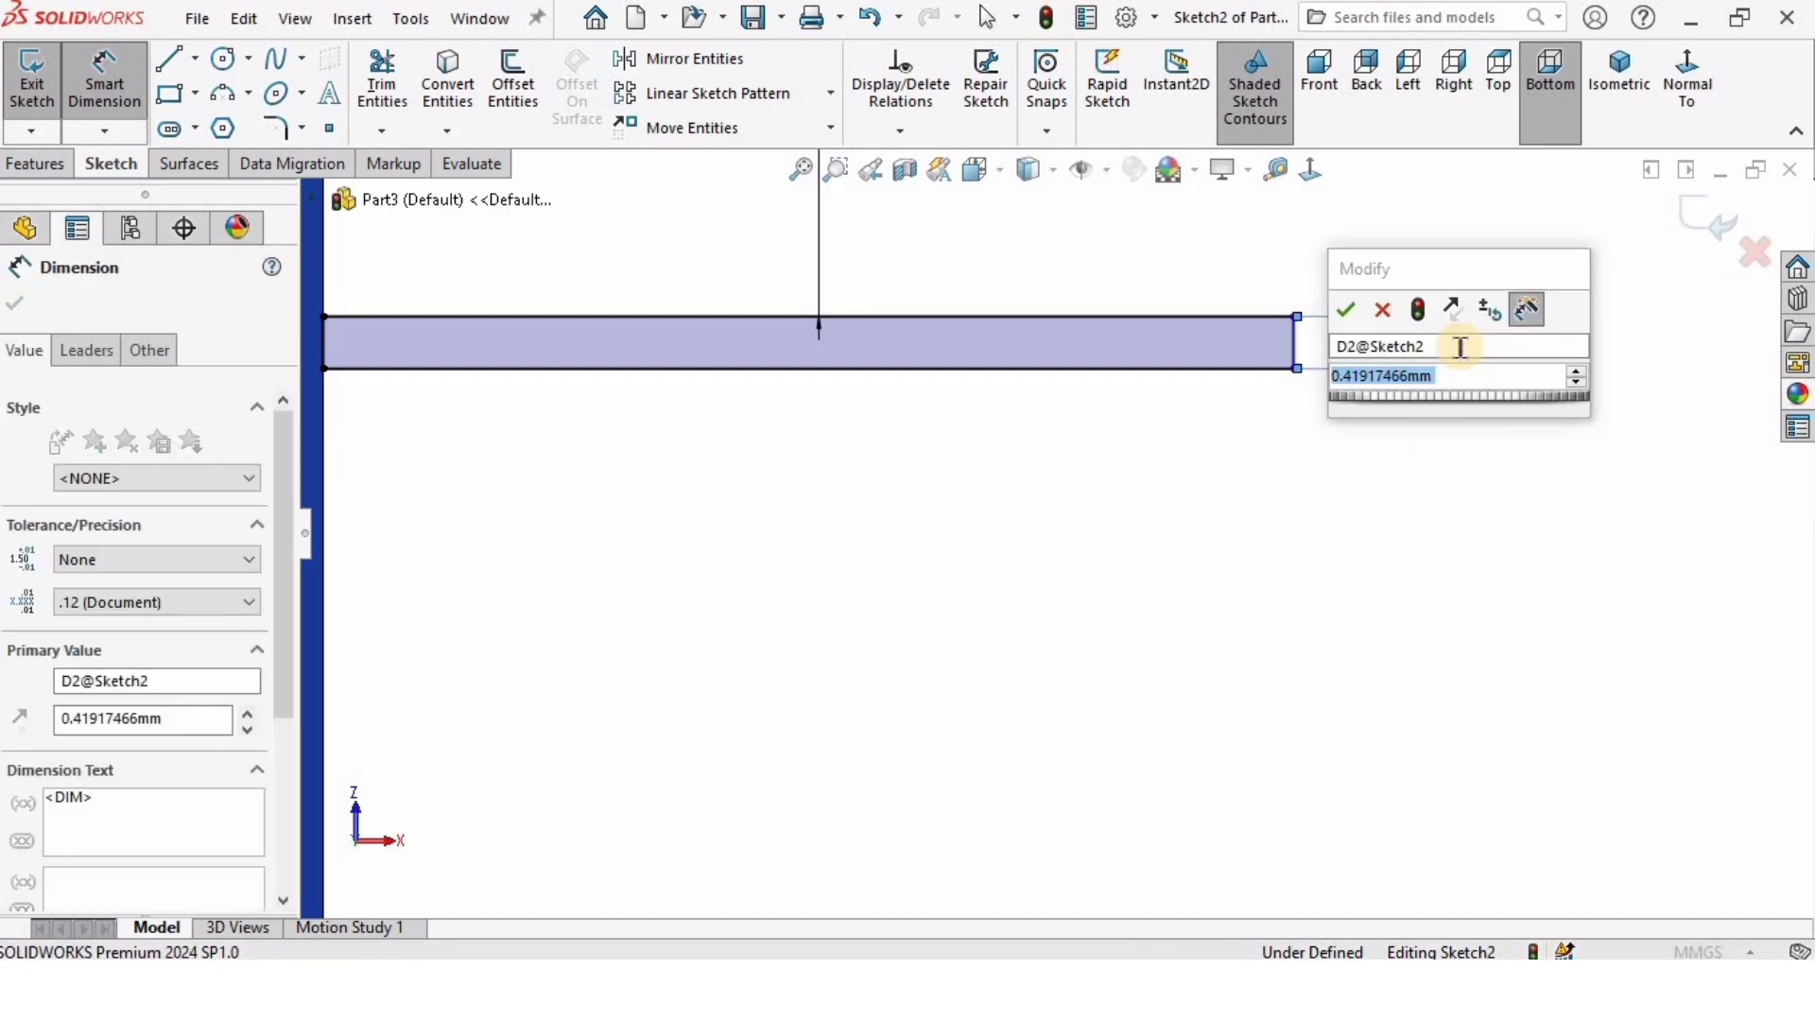
pyautogui.write('2.4')
pyautogui.press('Return')
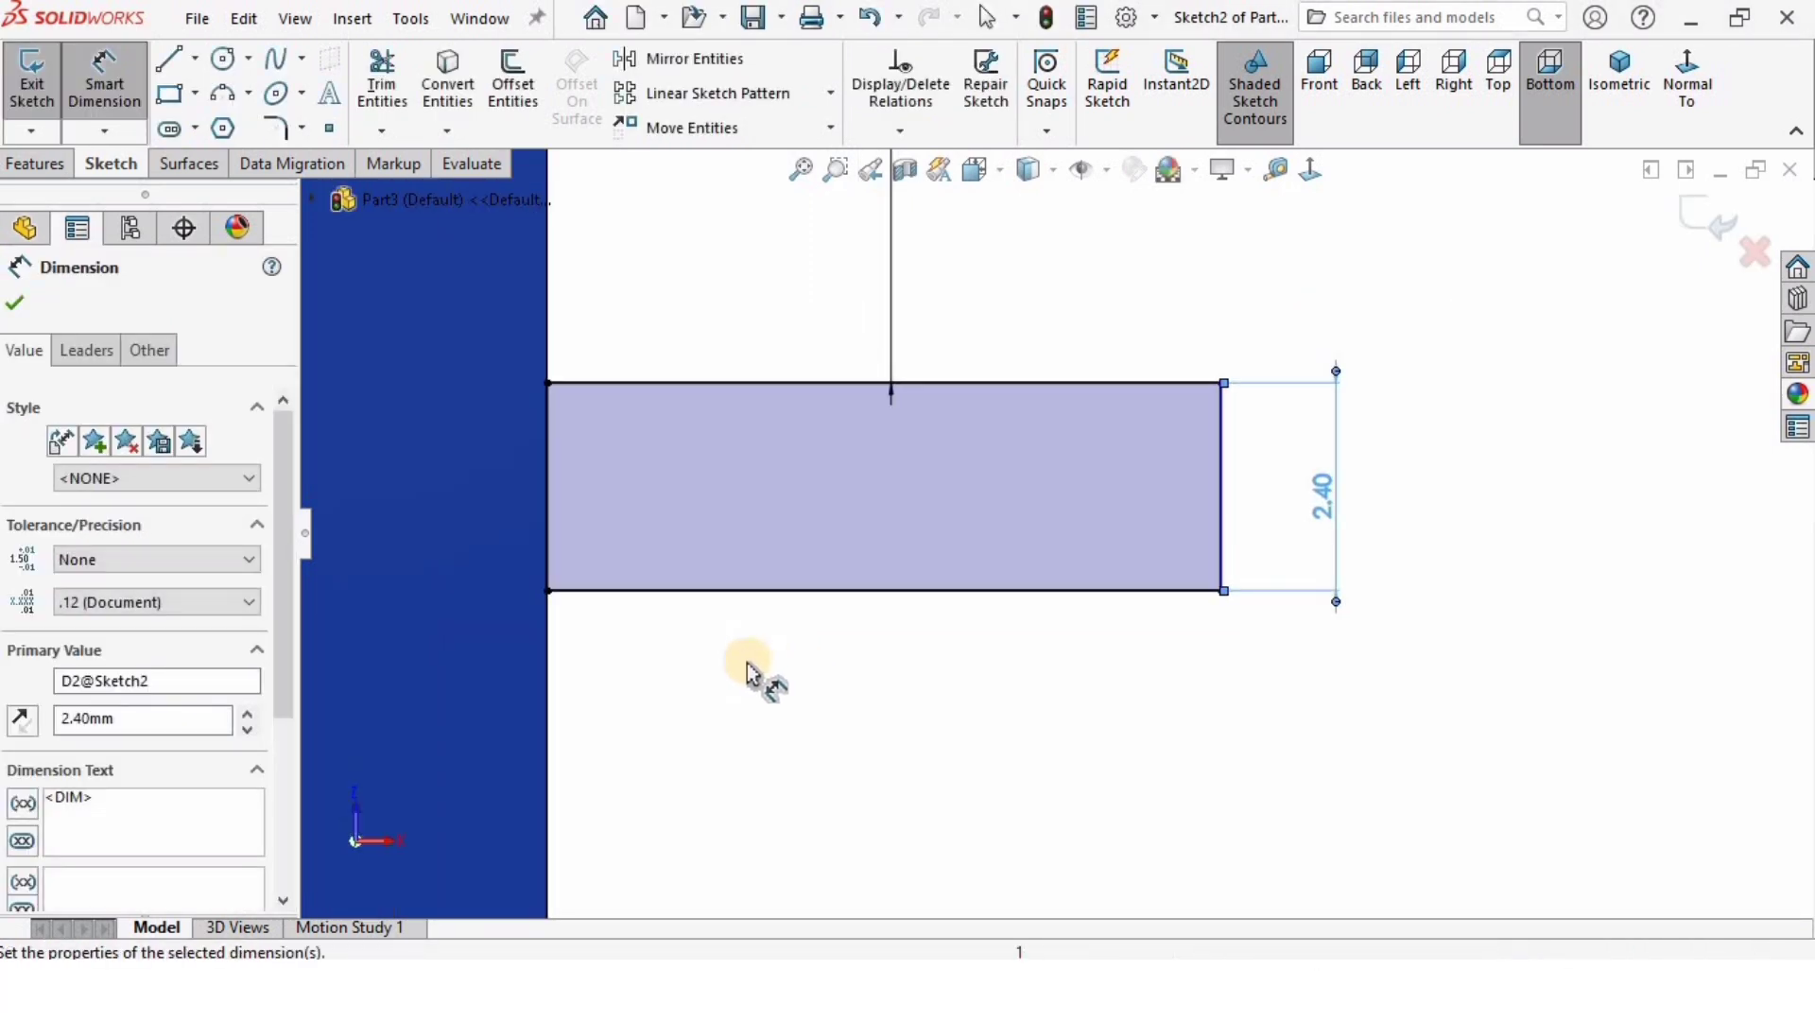
# Step: Dimension the lower long side of the narrow rectangle as 5 mm
pyautogui.click(1090, 596)
pyautogui.click(984, 652)
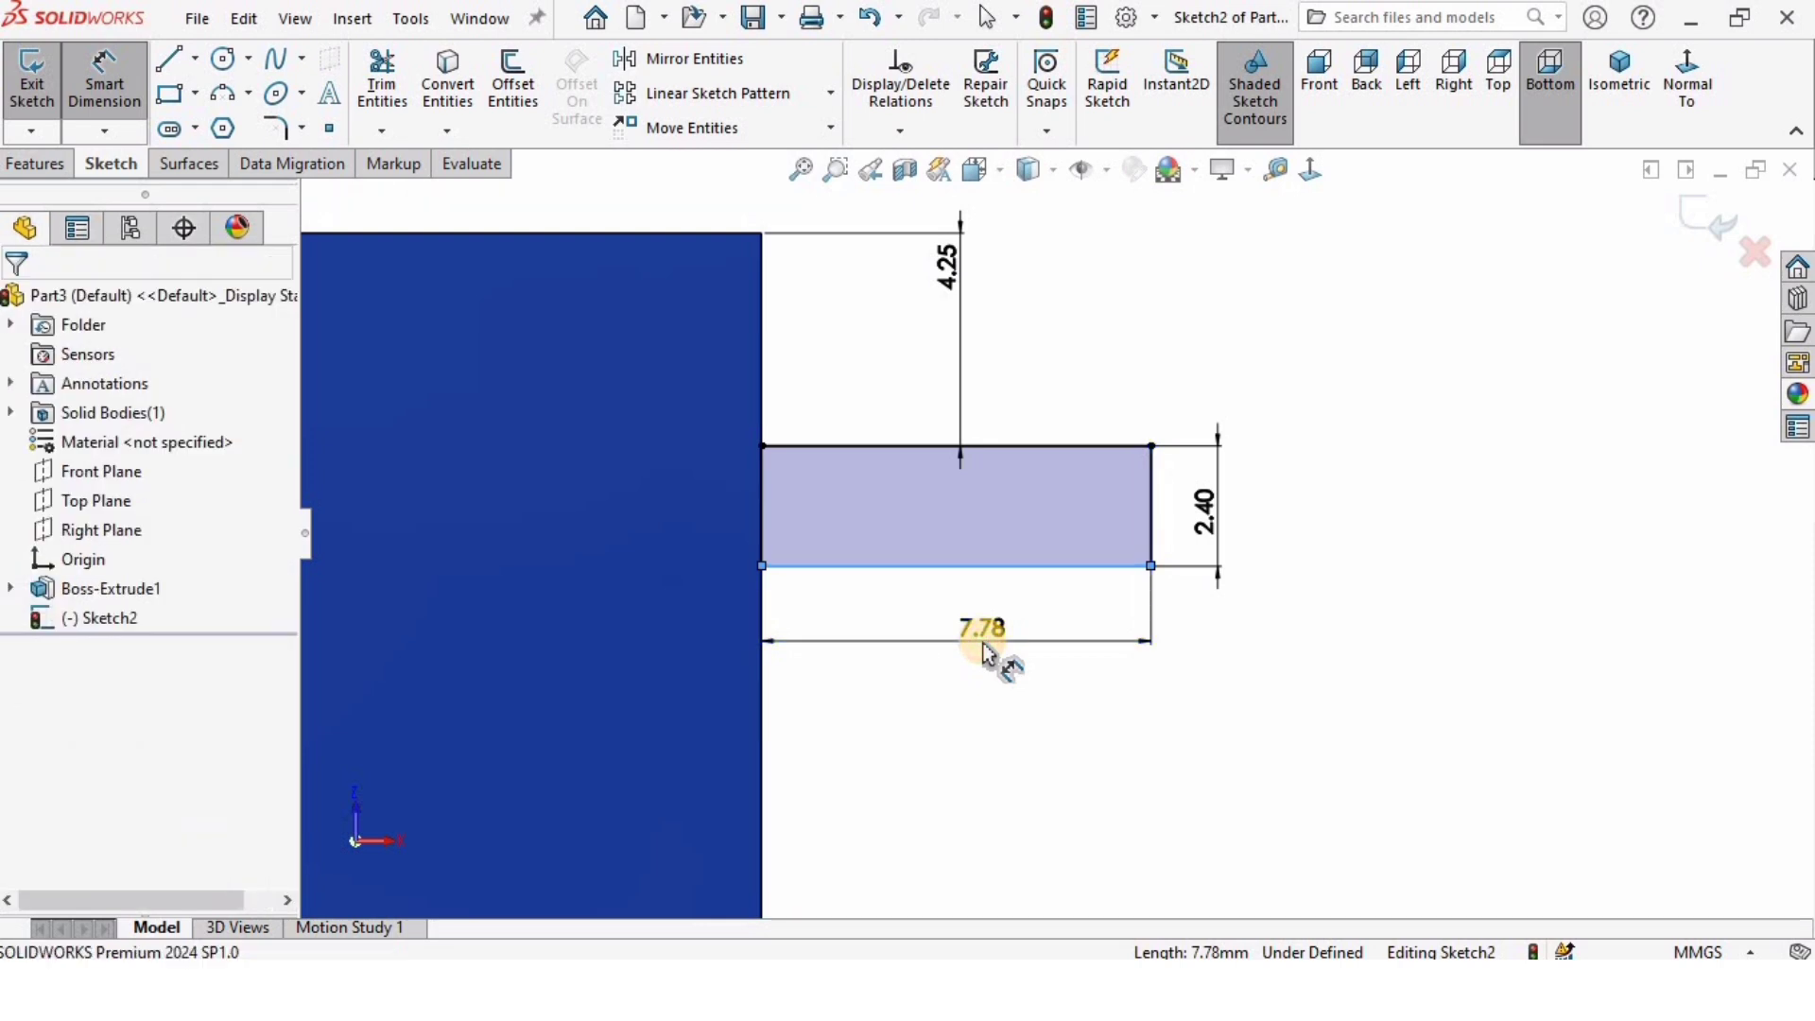
pyautogui.press('Return')
pyautogui.click(1004, 821)
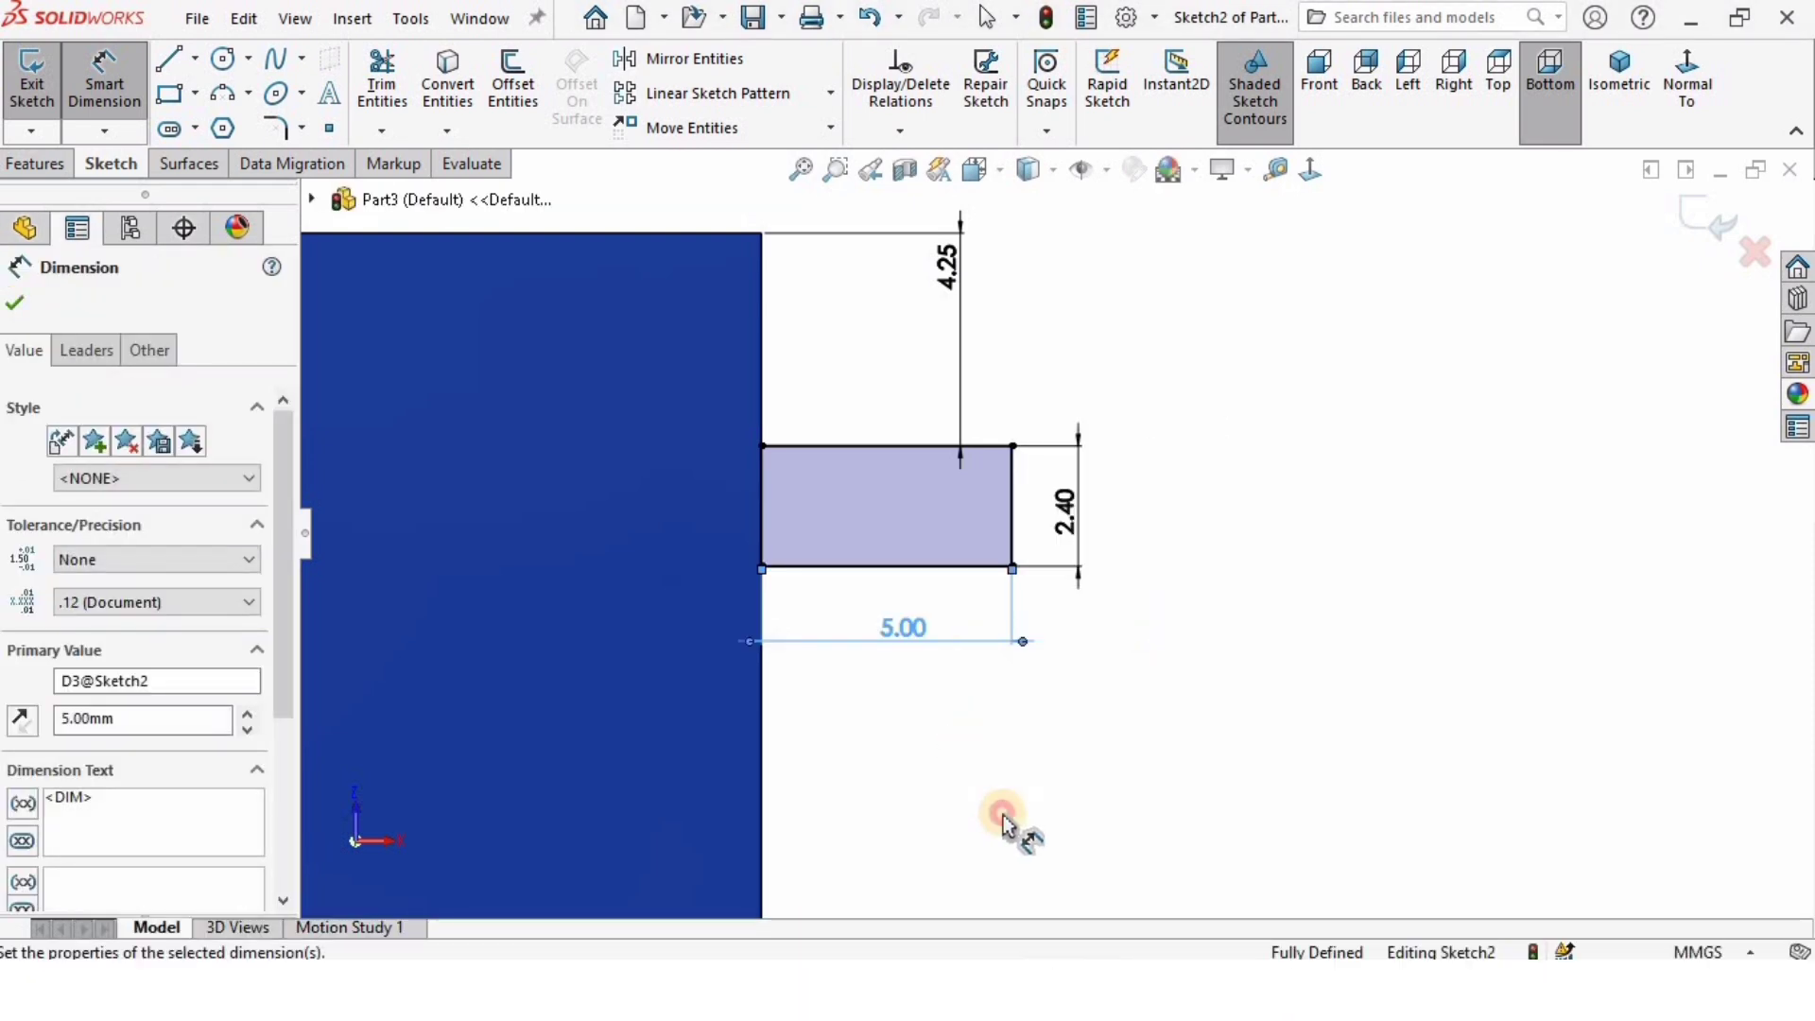
# Step: Draw a vertical centerline across the block's face from the midpoint of its upper edge to the midpoint of its lower edge
pyautogui.scroll(5, 543, 621)
pyautogui.scroll(-1, 562, 570)
pyautogui.scroll(-1, 562, 569)
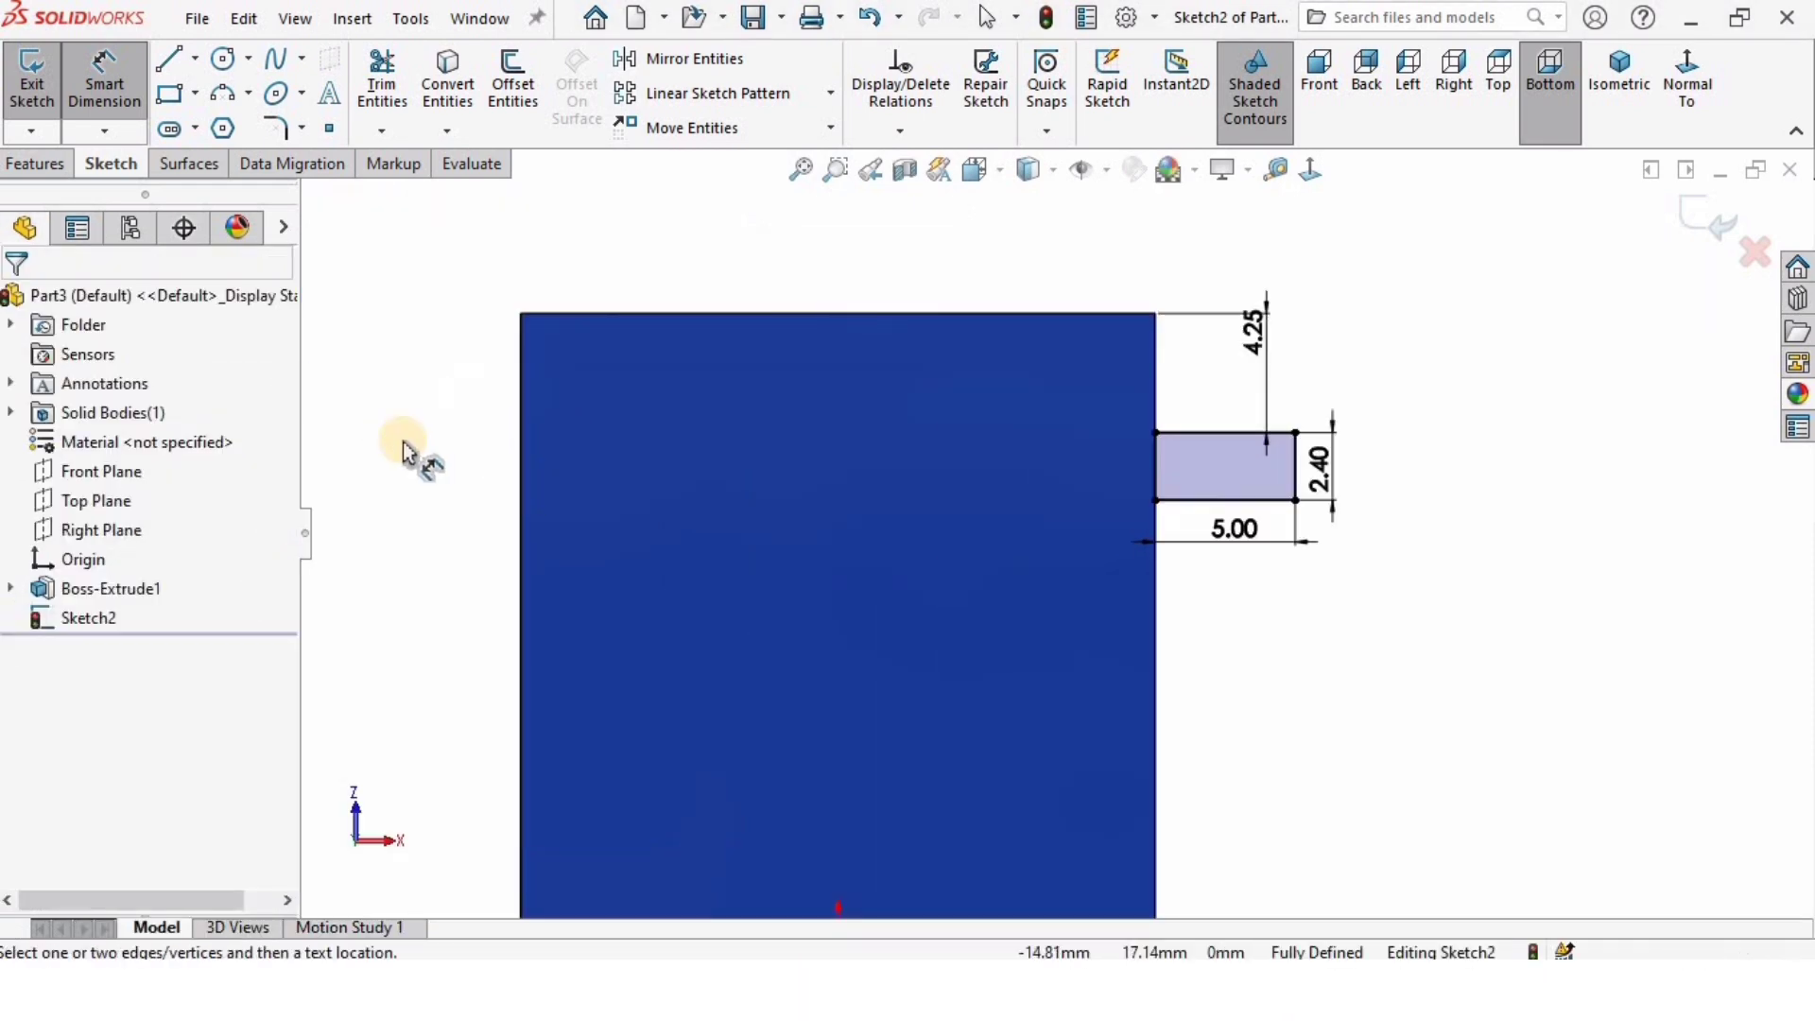
pyautogui.click(194, 59)
pyautogui.click(216, 126)
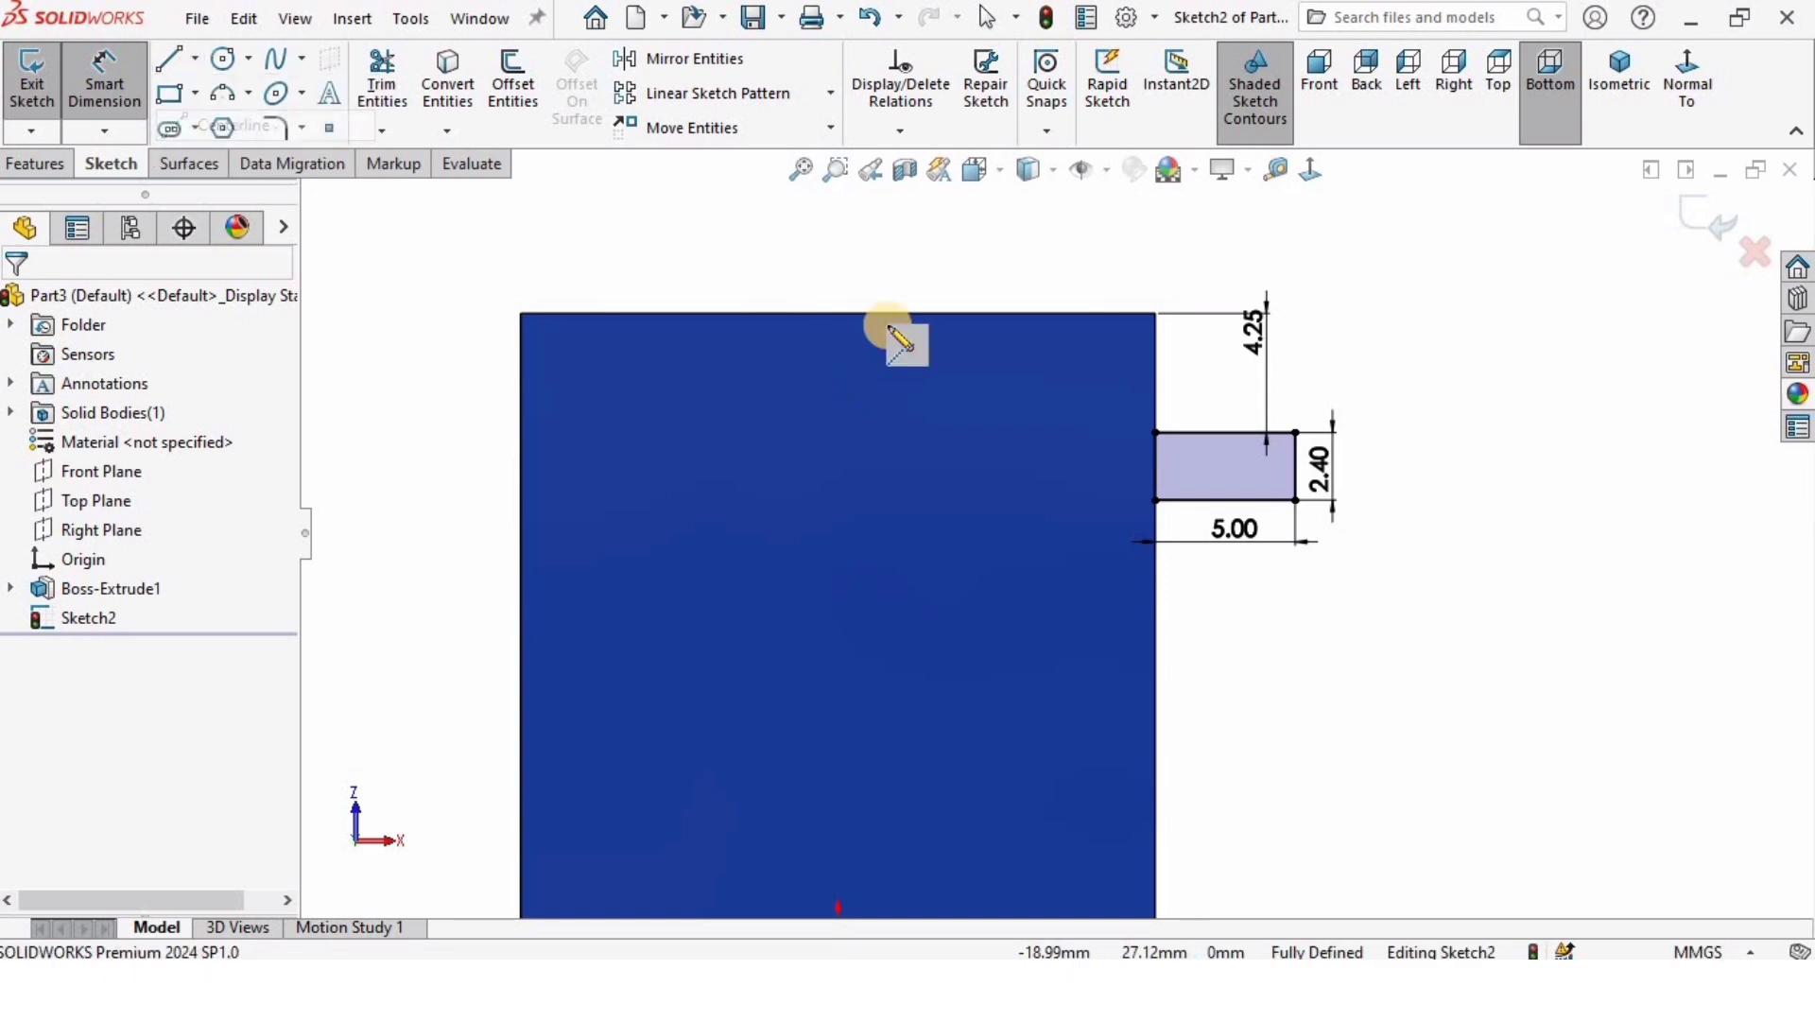
pyautogui.click(838, 313)
pyautogui.scroll(2, 855, 605)
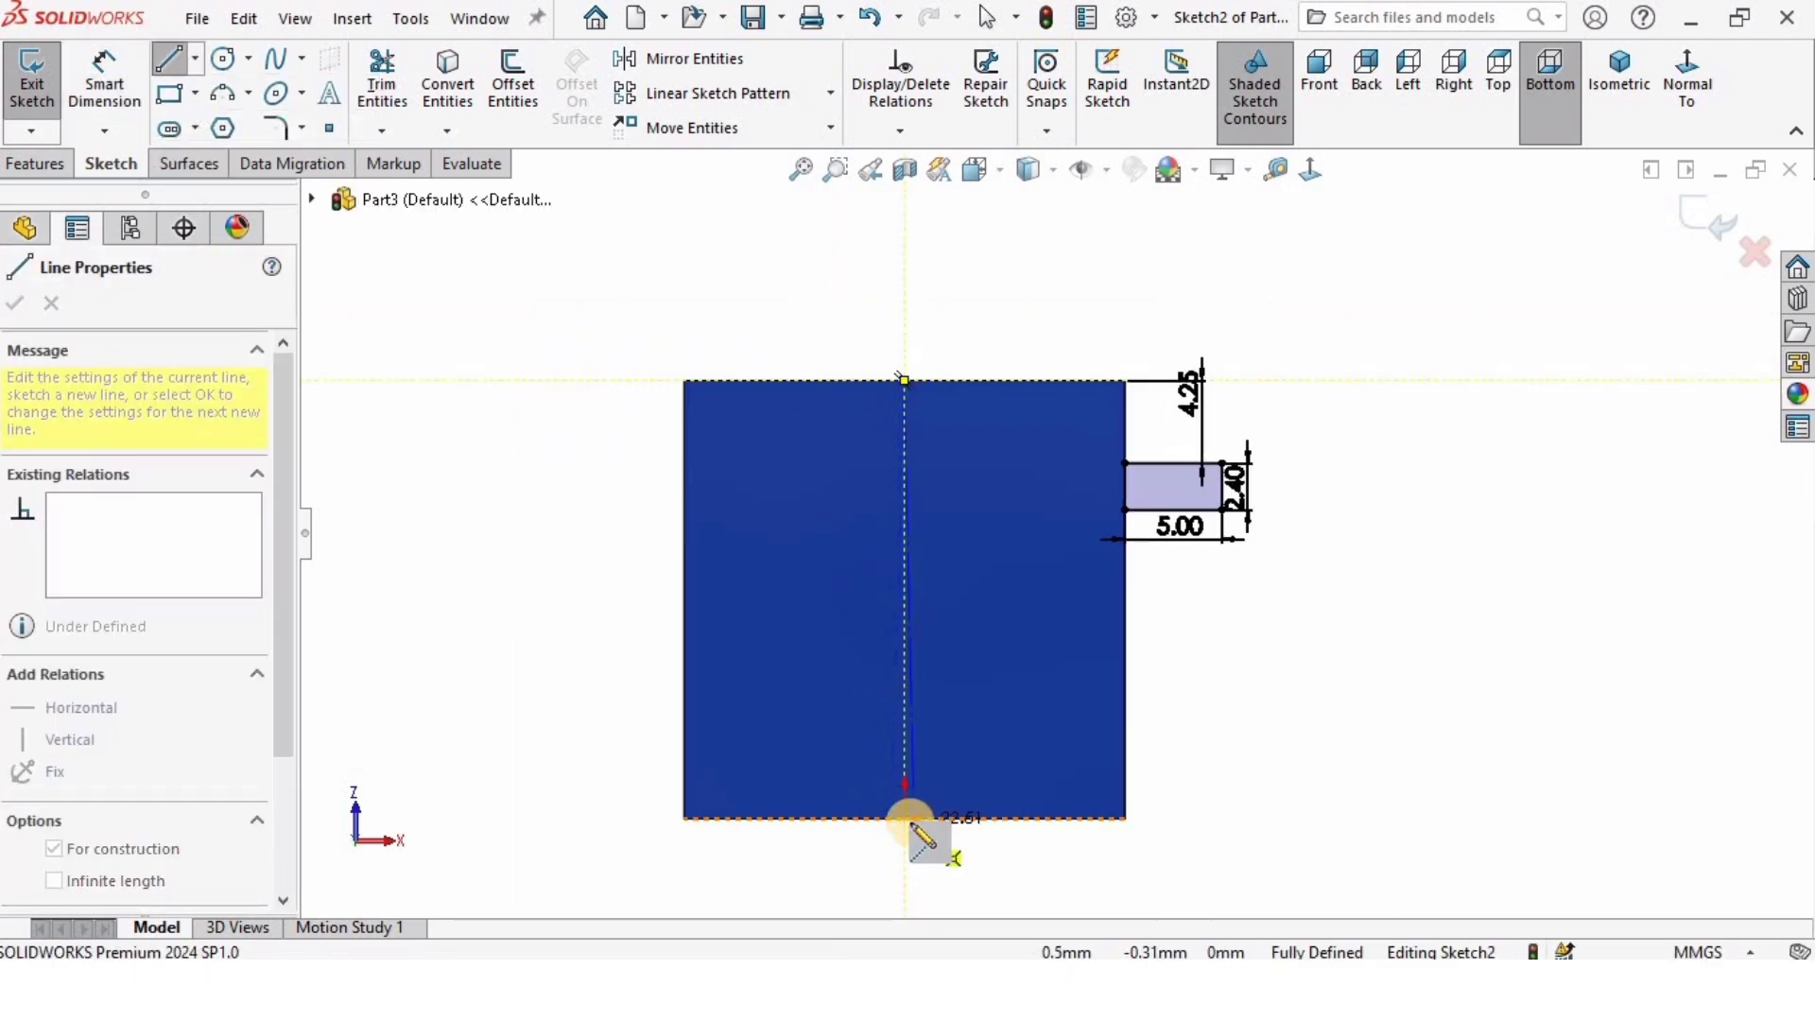
pyautogui.doubleClick(905, 819)
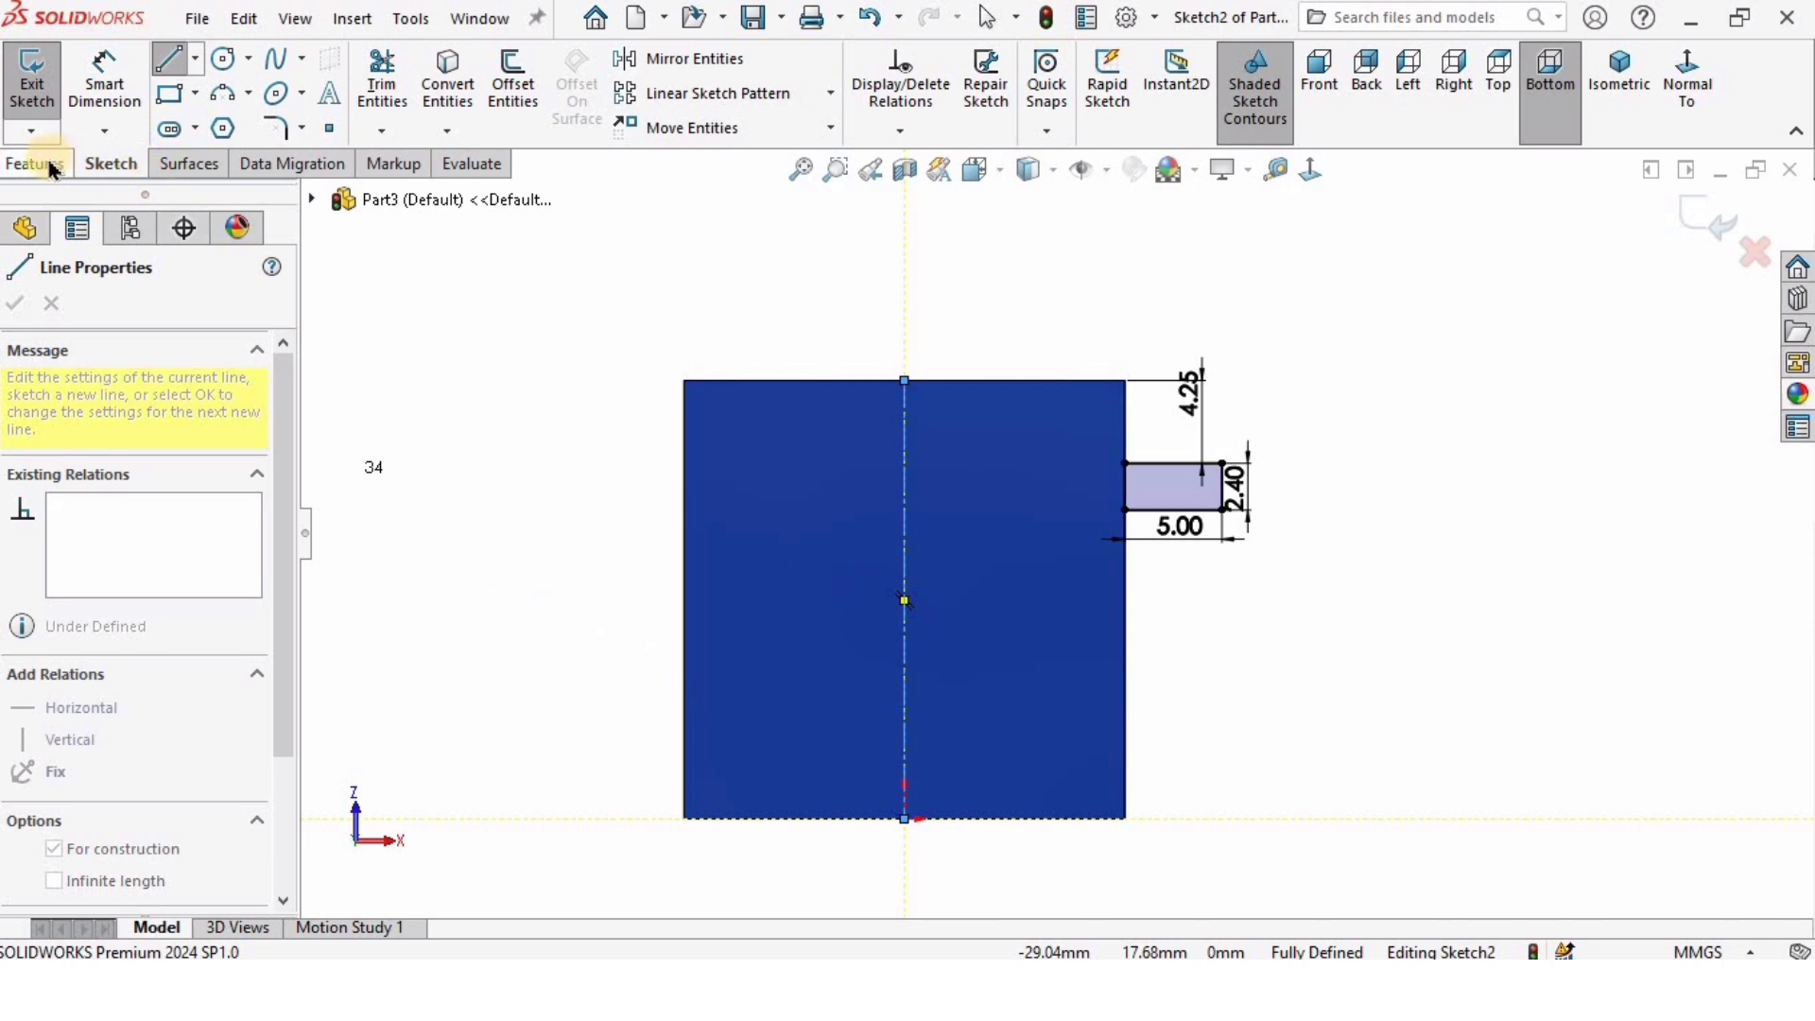
# Step: Mirror the four lines of the narrow rectangle about the vertical centerline, keeping the original
pyautogui.click(636, 59)
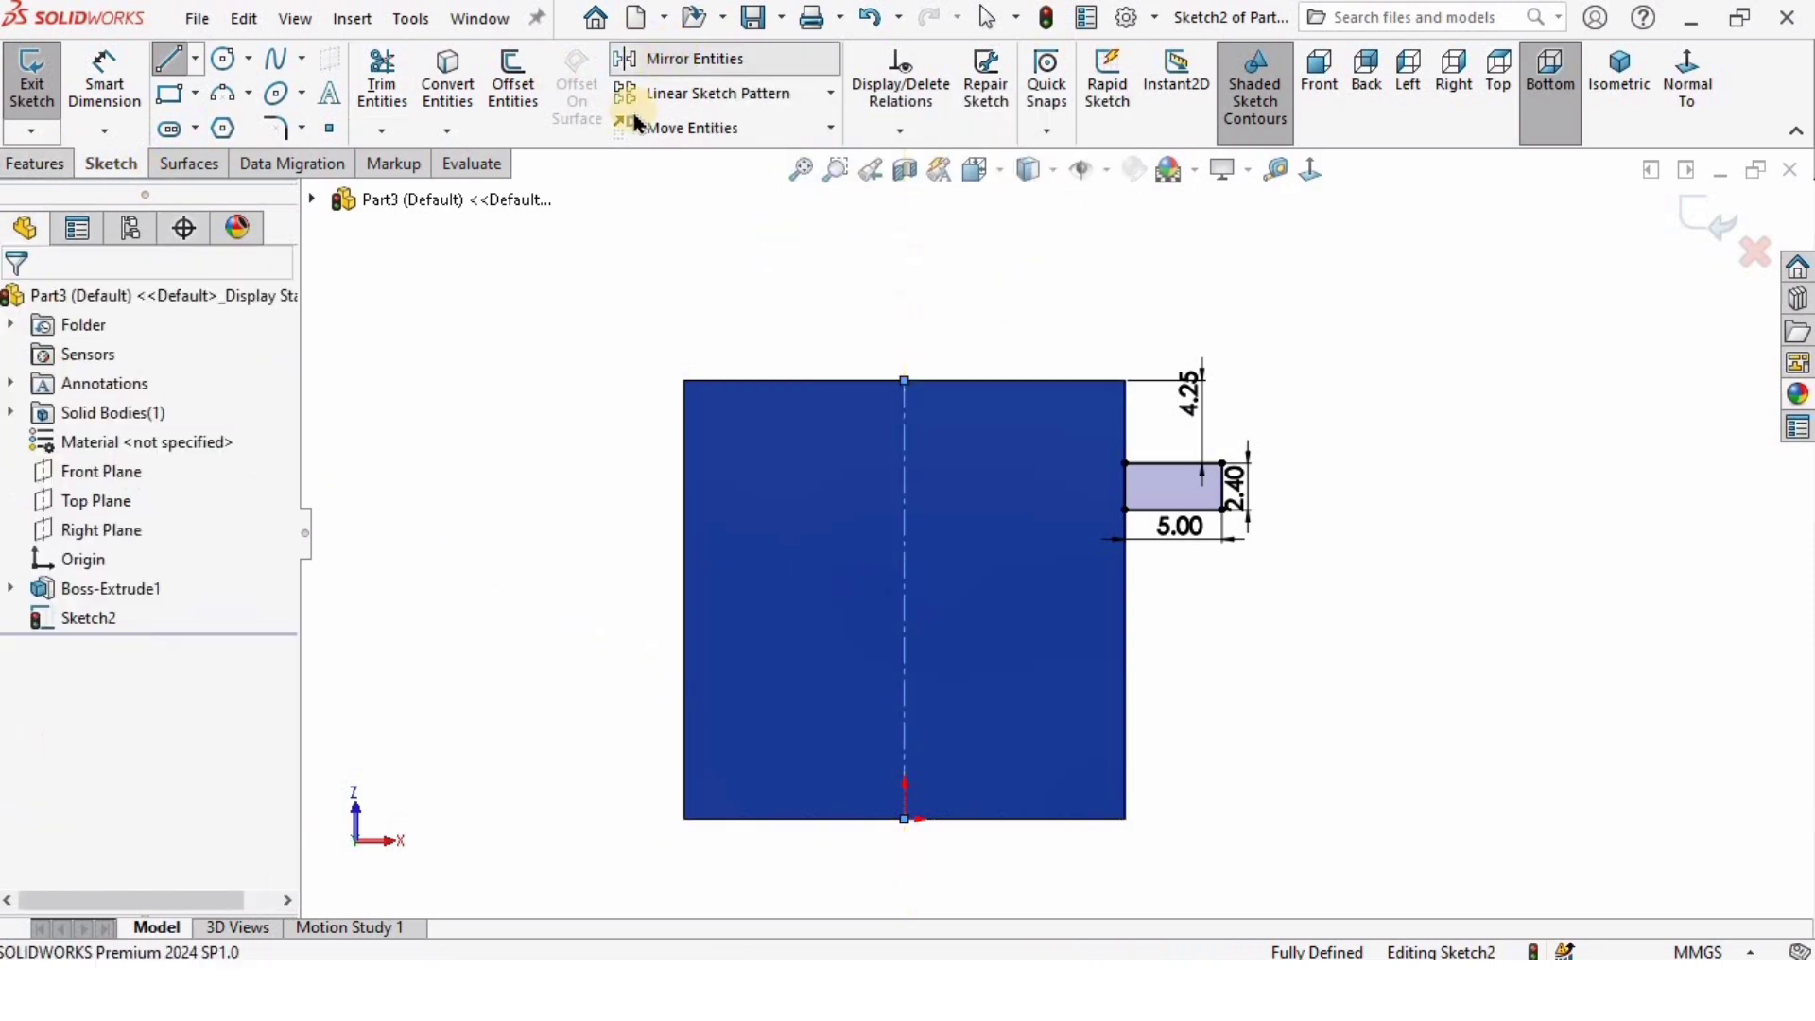
pyautogui.click(74, 513)
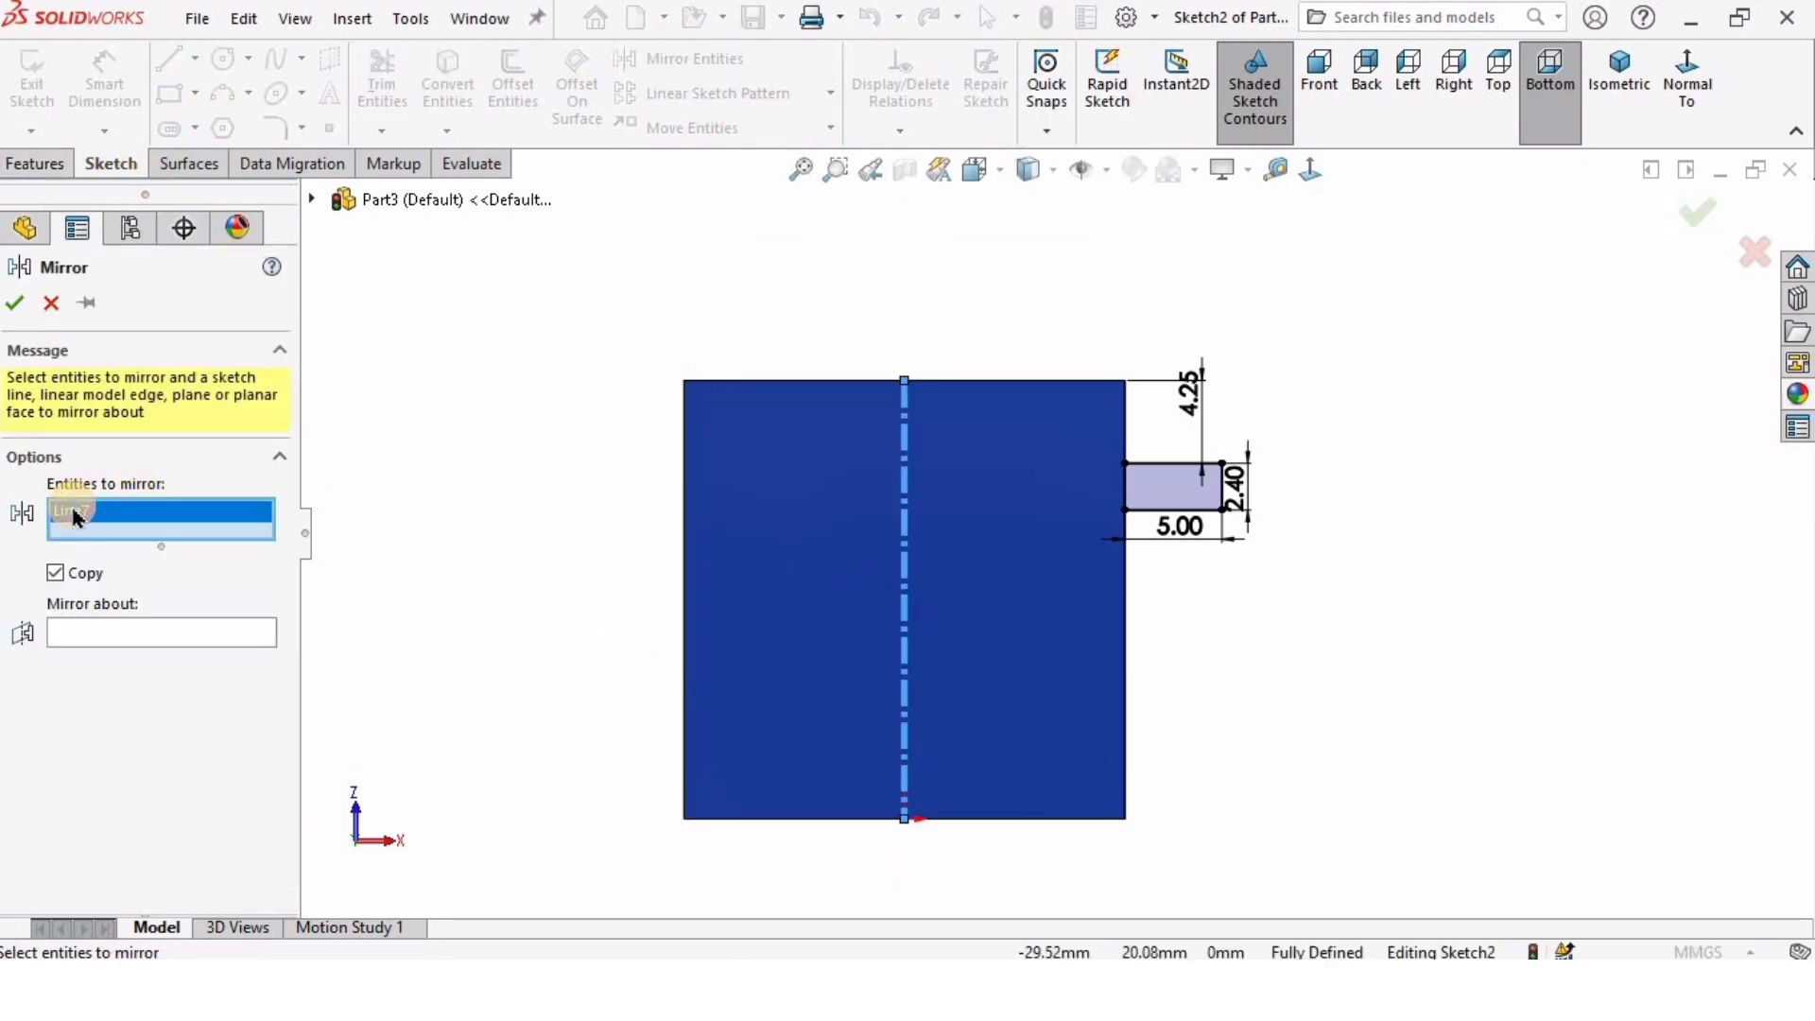
pyautogui.press('Delete')
pyautogui.moveTo(1318, 591); pyautogui.dragTo(1099, 491)
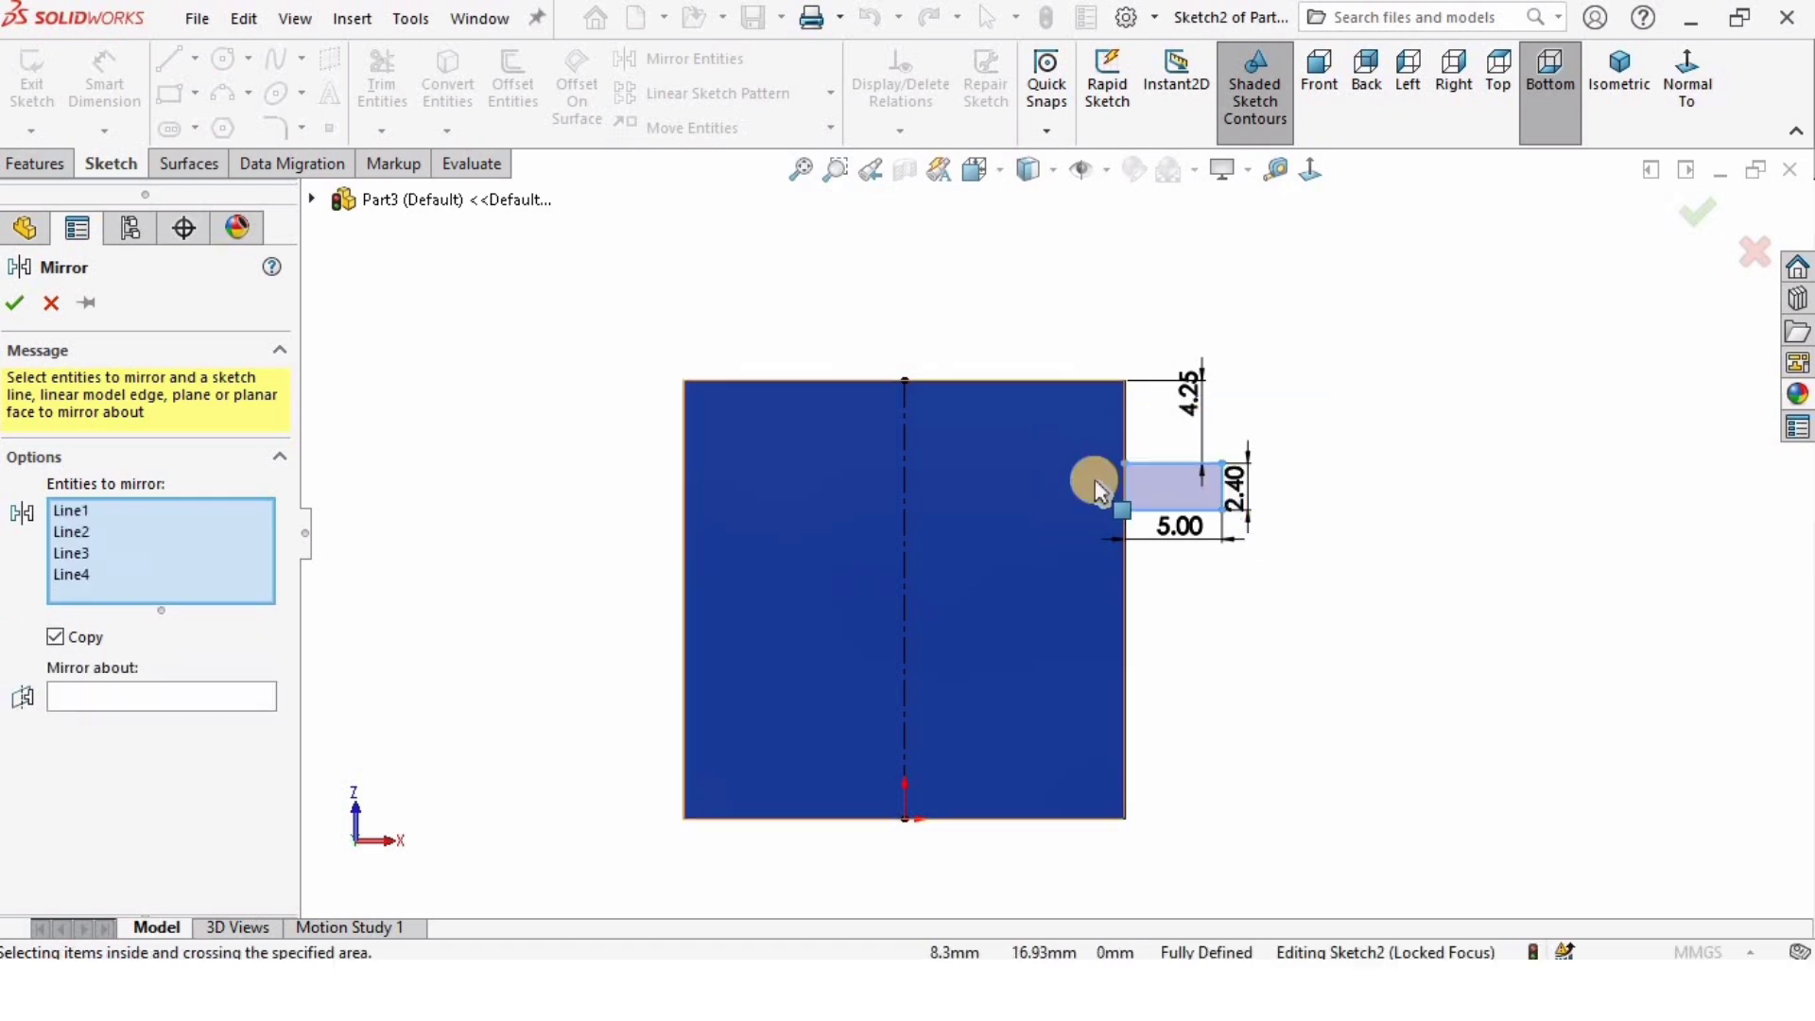
pyautogui.click(114, 697)
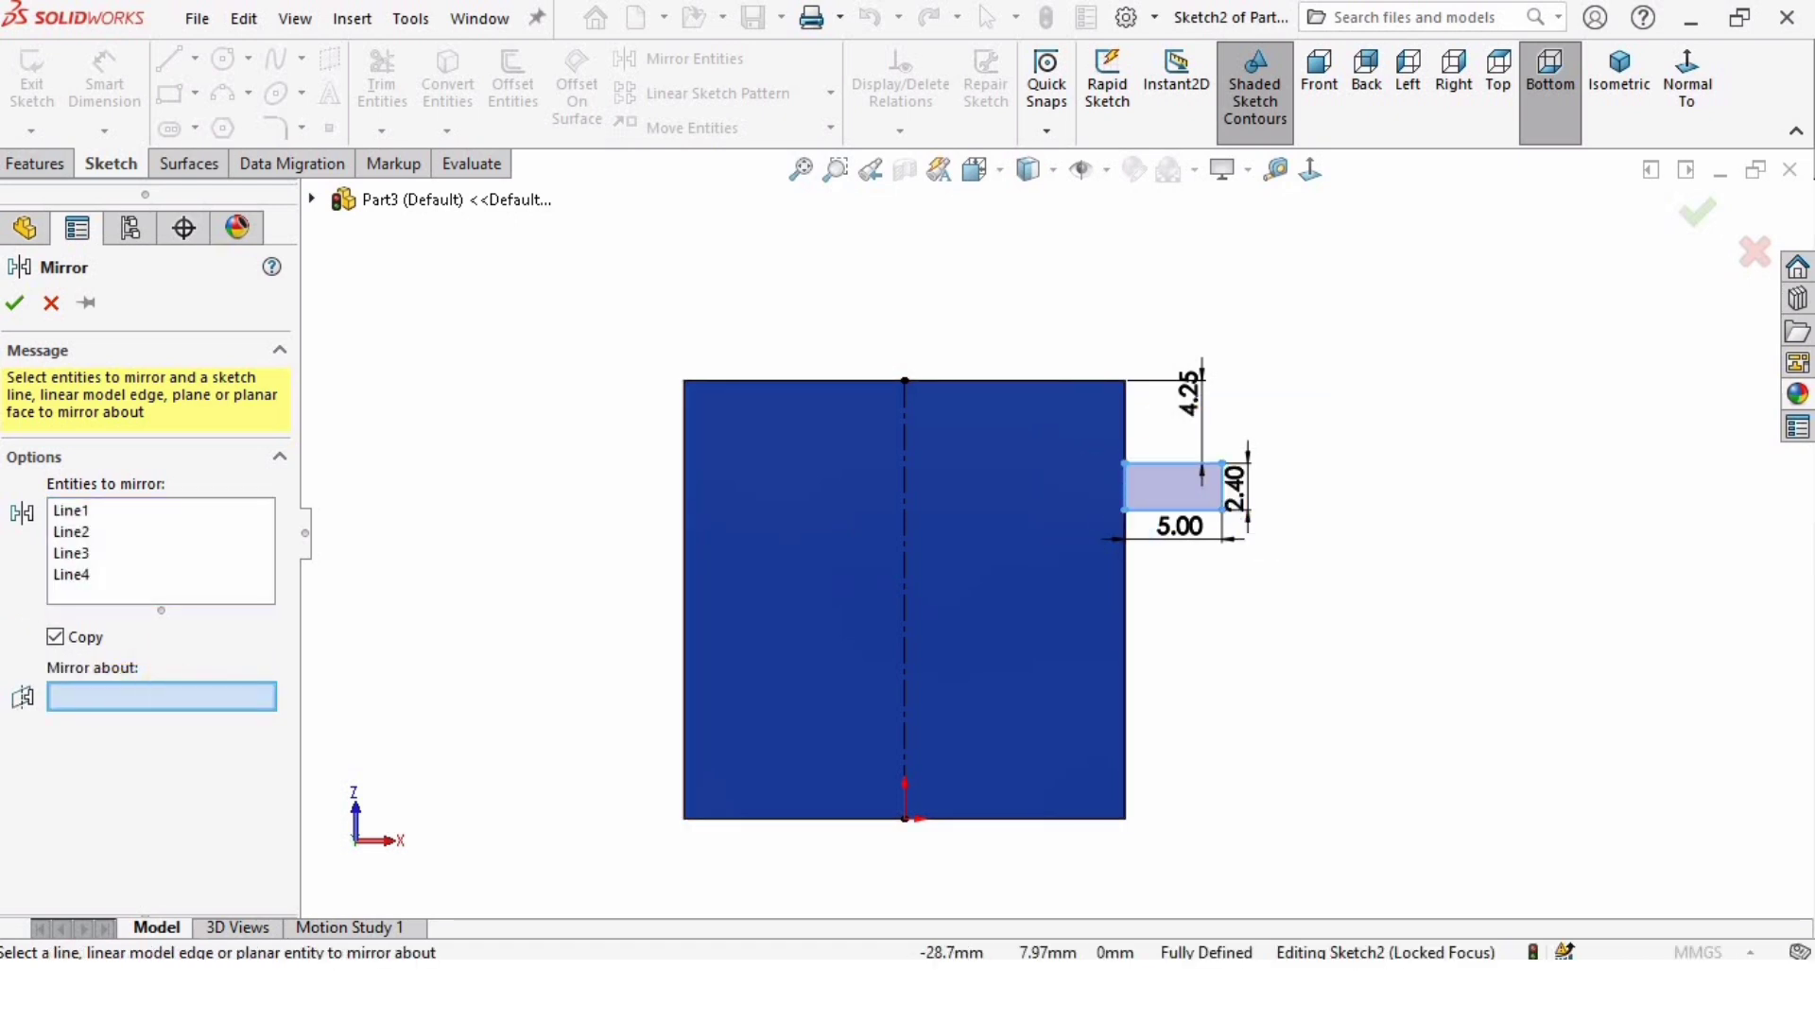
pyautogui.click(908, 437)
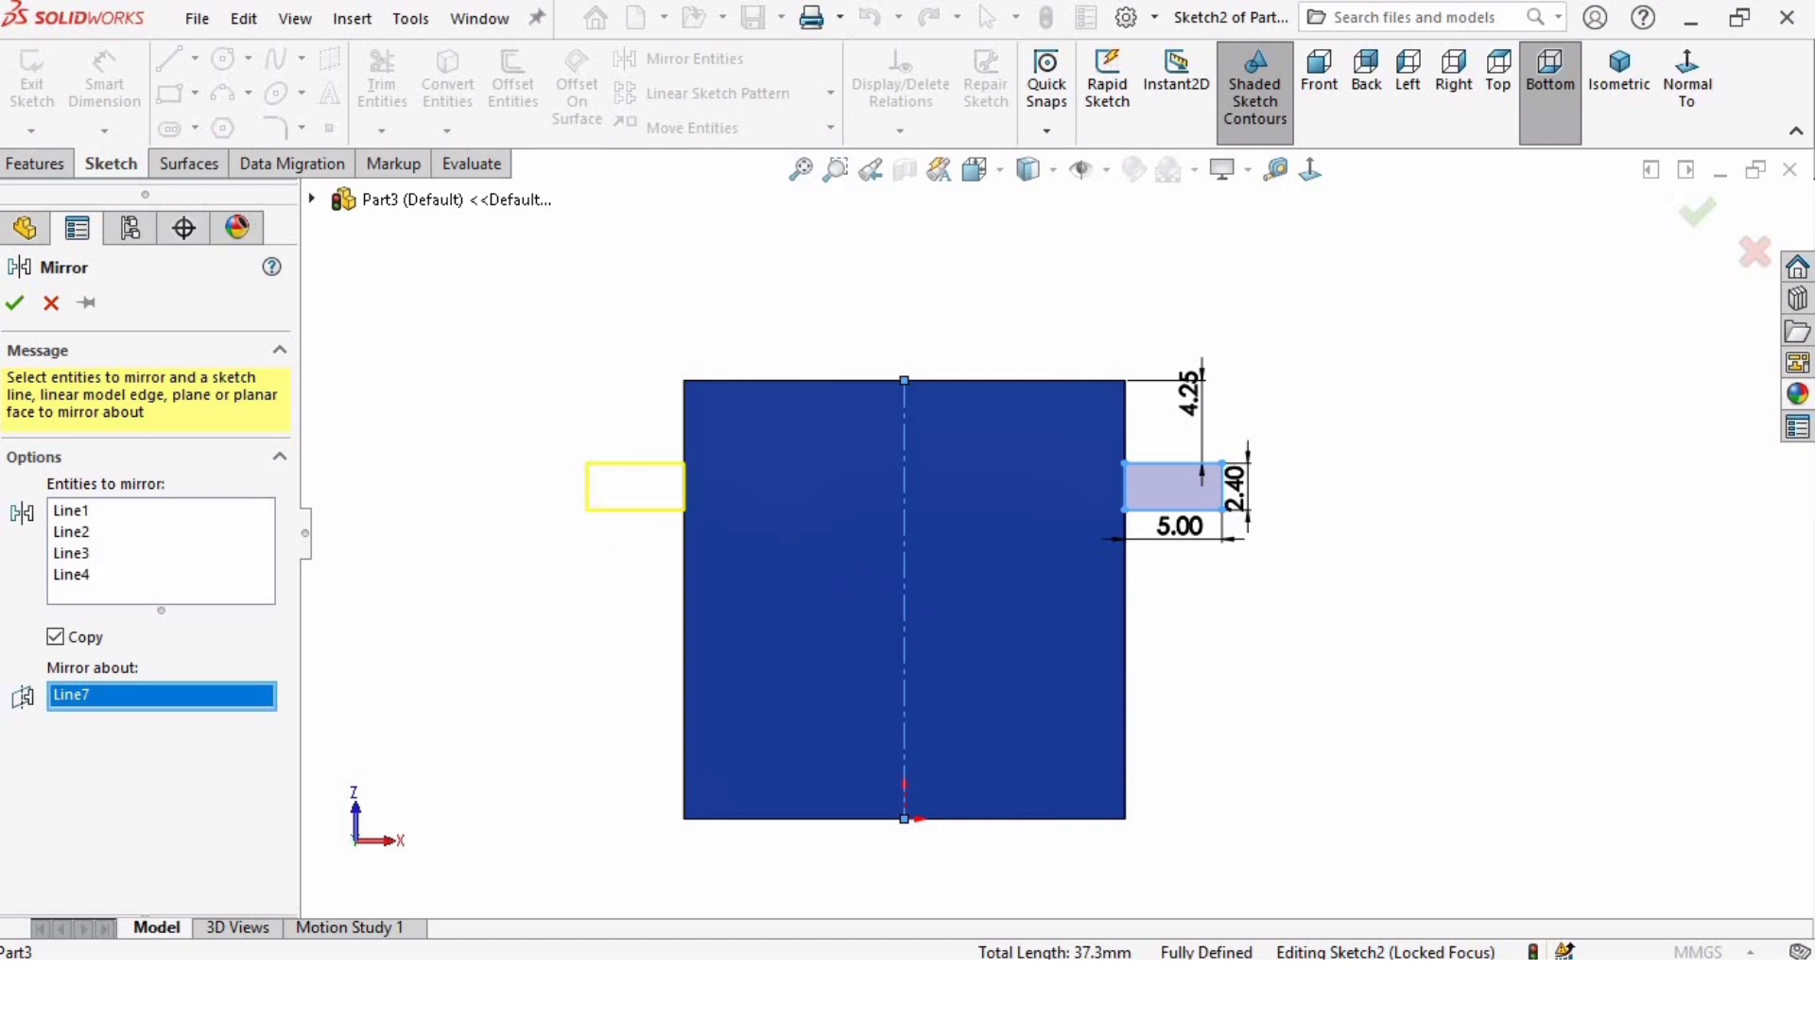
pyautogui.click(16, 305)
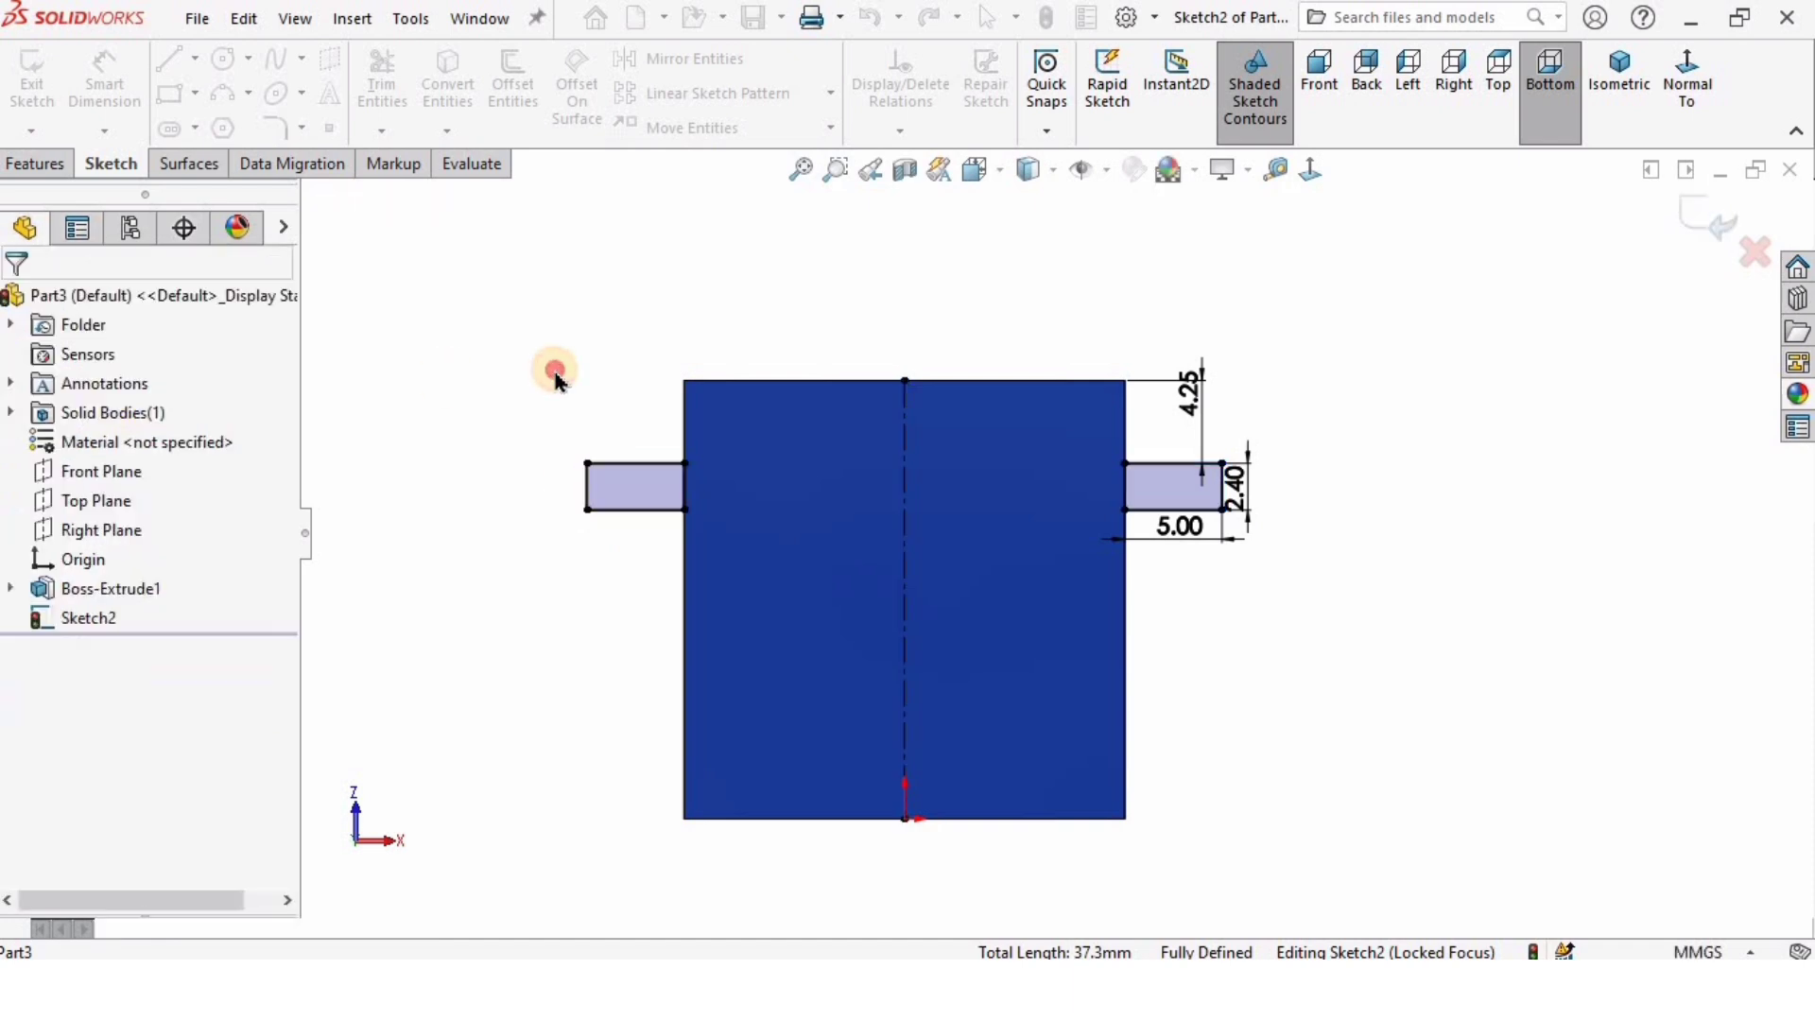
# Step: Extrude both rectangles as a merged boss along the block's sides, Up To Surface, ending at the block's opposite face
pyautogui.click(27, 166)
pyautogui.click(34, 87)
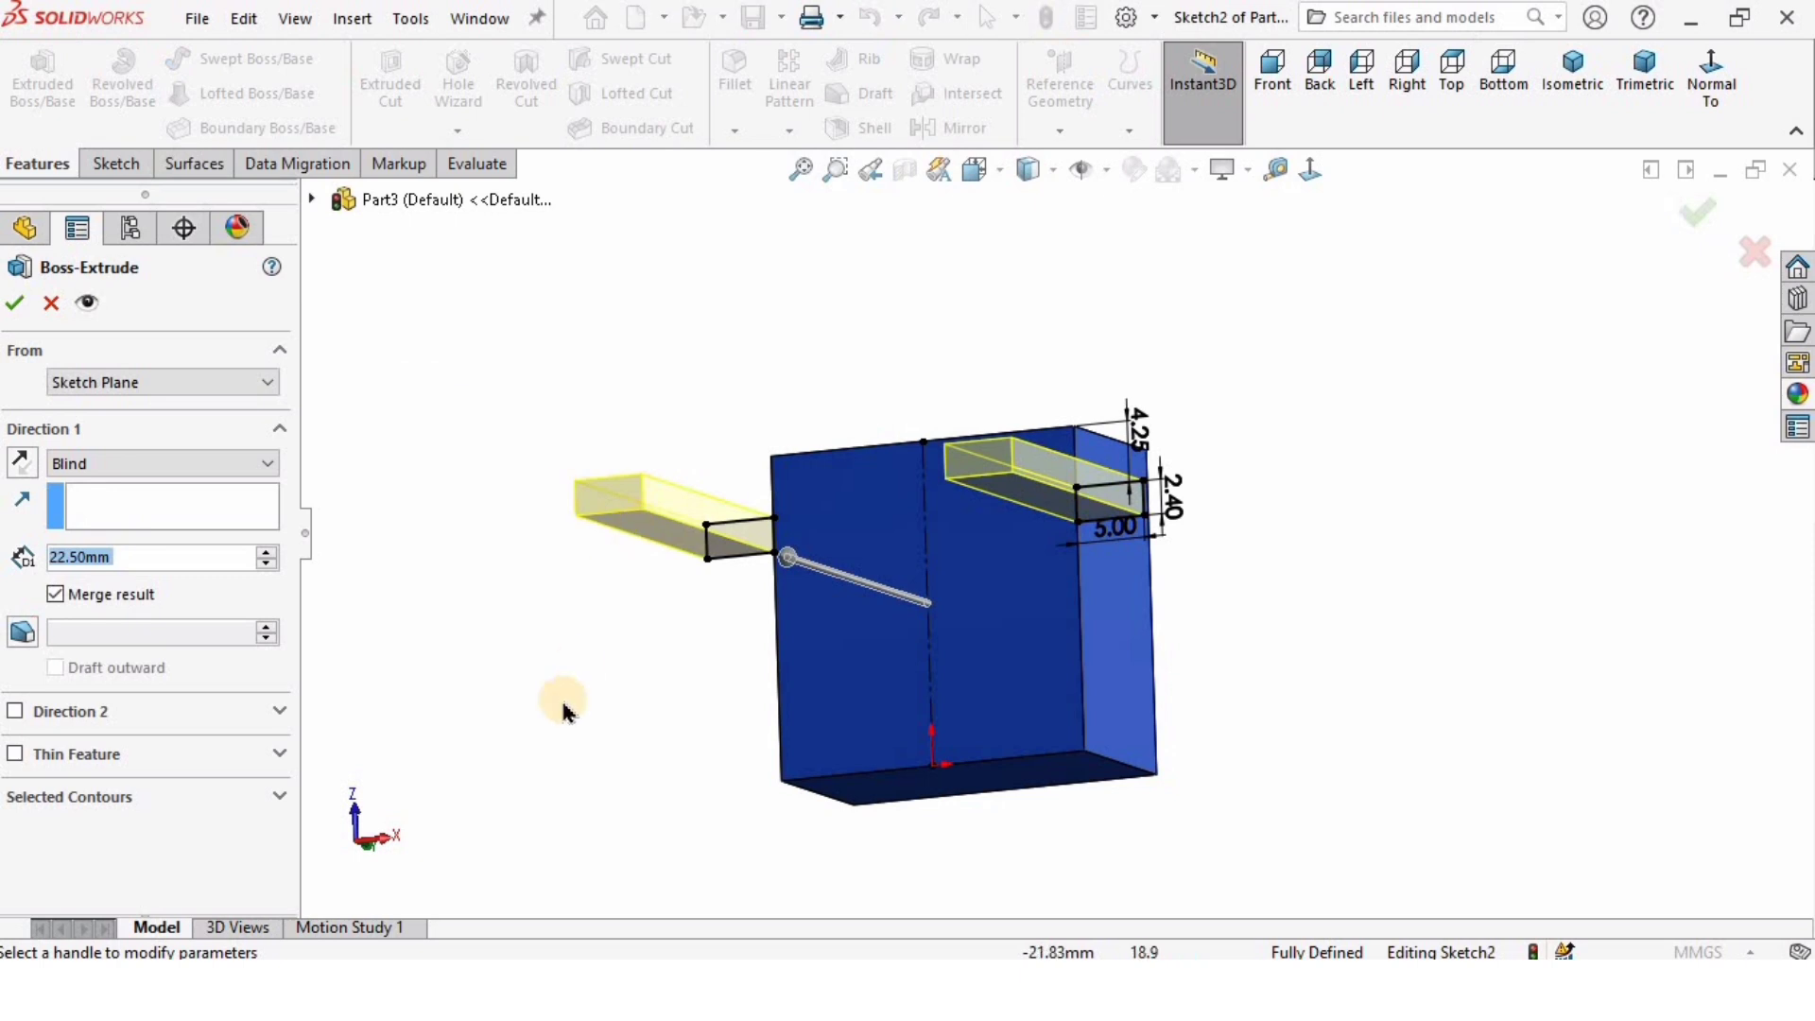
pyautogui.moveTo(734, 687)
pyautogui.mouseDown(button='middle')
pyautogui.moveTo(831, 648)
pyautogui.moveTo(733, 677)
pyautogui.moveTo(752, 672)
pyautogui.mouseUp(button='middle')
pyautogui.click(208, 463)
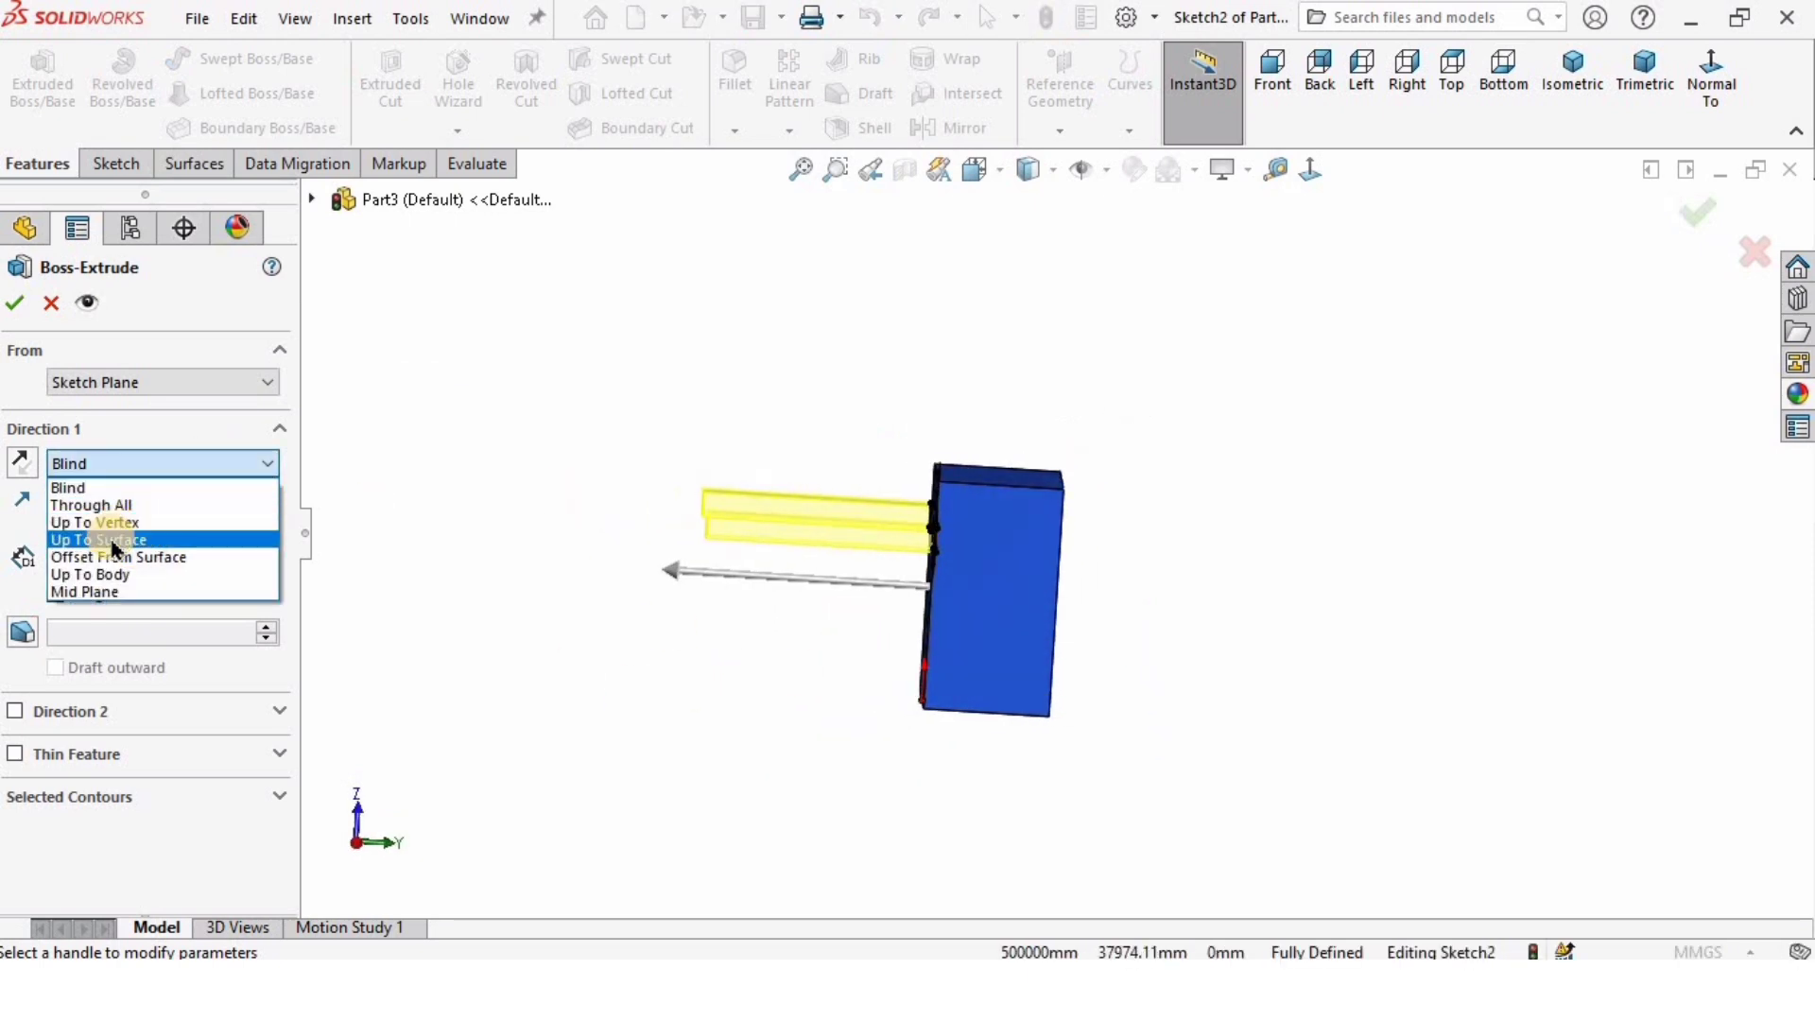
pyautogui.click(104, 535)
pyautogui.moveTo(1059, 631); pyautogui.dragTo(955, 662, button='middle')
pyautogui.click(1013, 613)
pyautogui.scroll(-5, 984, 636)
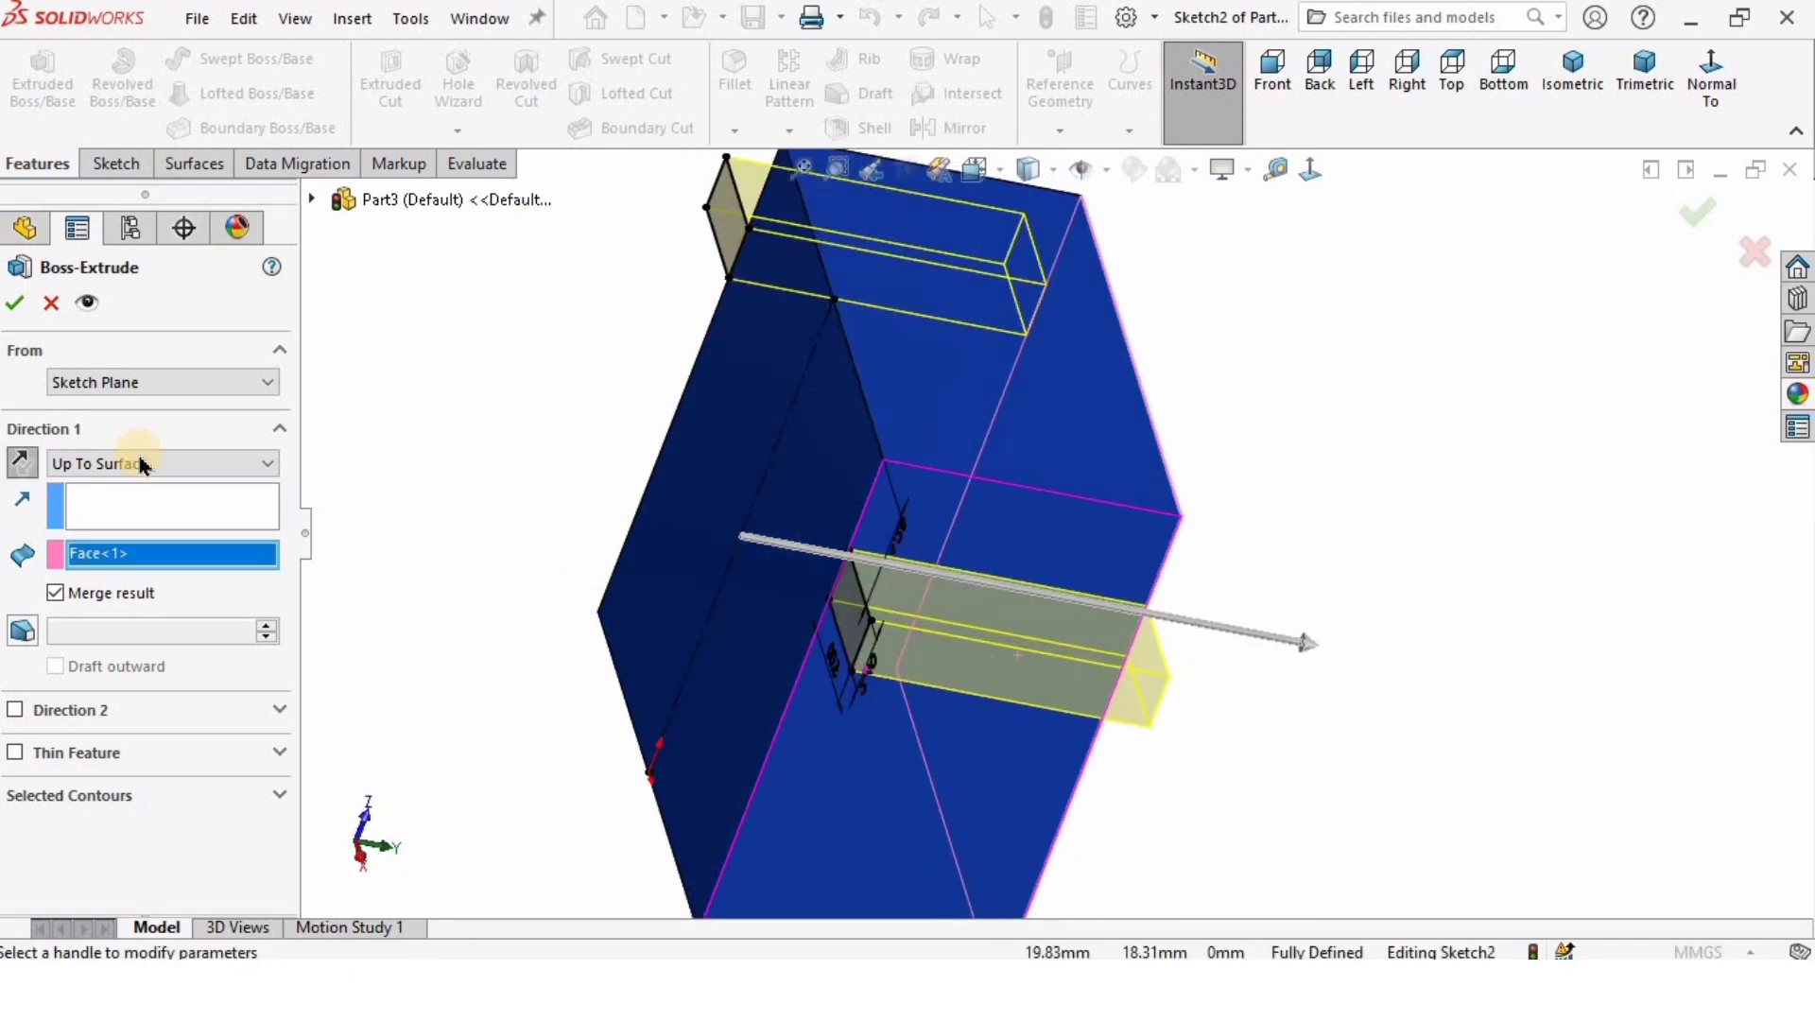
pyautogui.click(14, 303)
pyautogui.scroll(3, 449, 377)
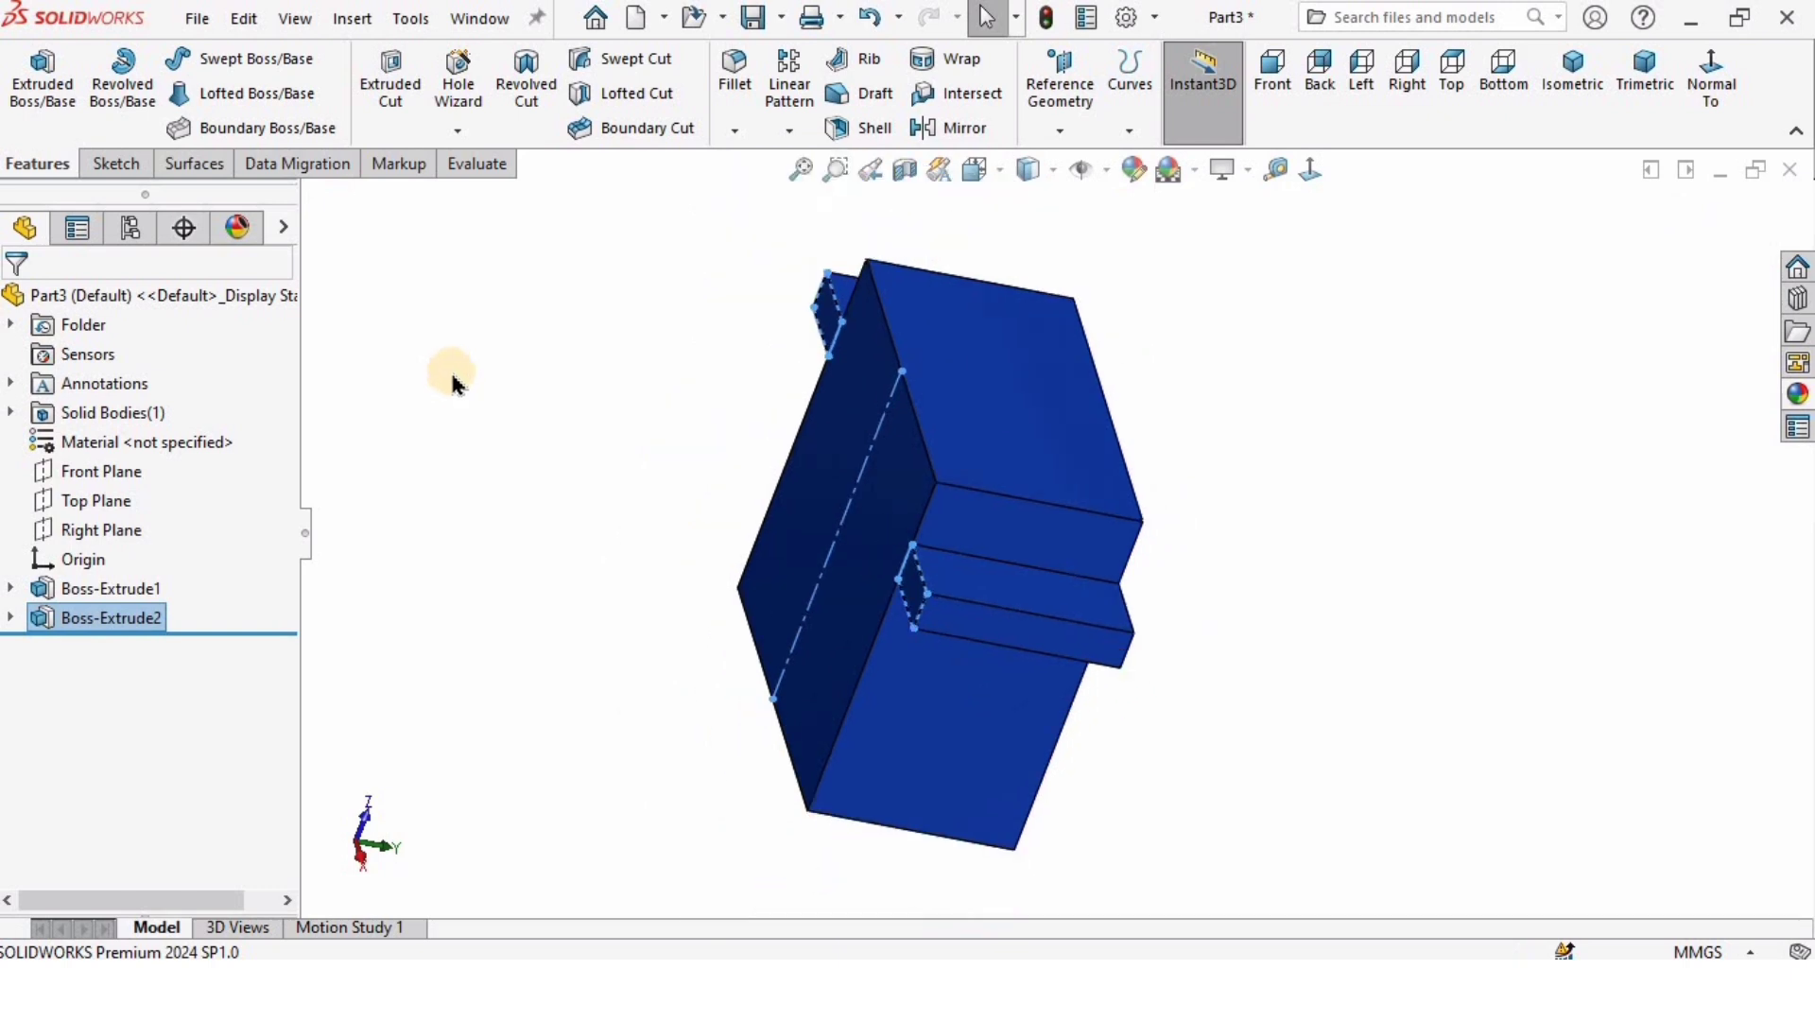
# Step: Start a sketch on the right tab's broad front face and draw a horizontal centerline between the midpoints of the tabs' outer edges
pyautogui.moveTo(908, 511); pyautogui.dragTo(1042, 576, button='middle')
pyautogui.scroll(-3, 1042, 576)
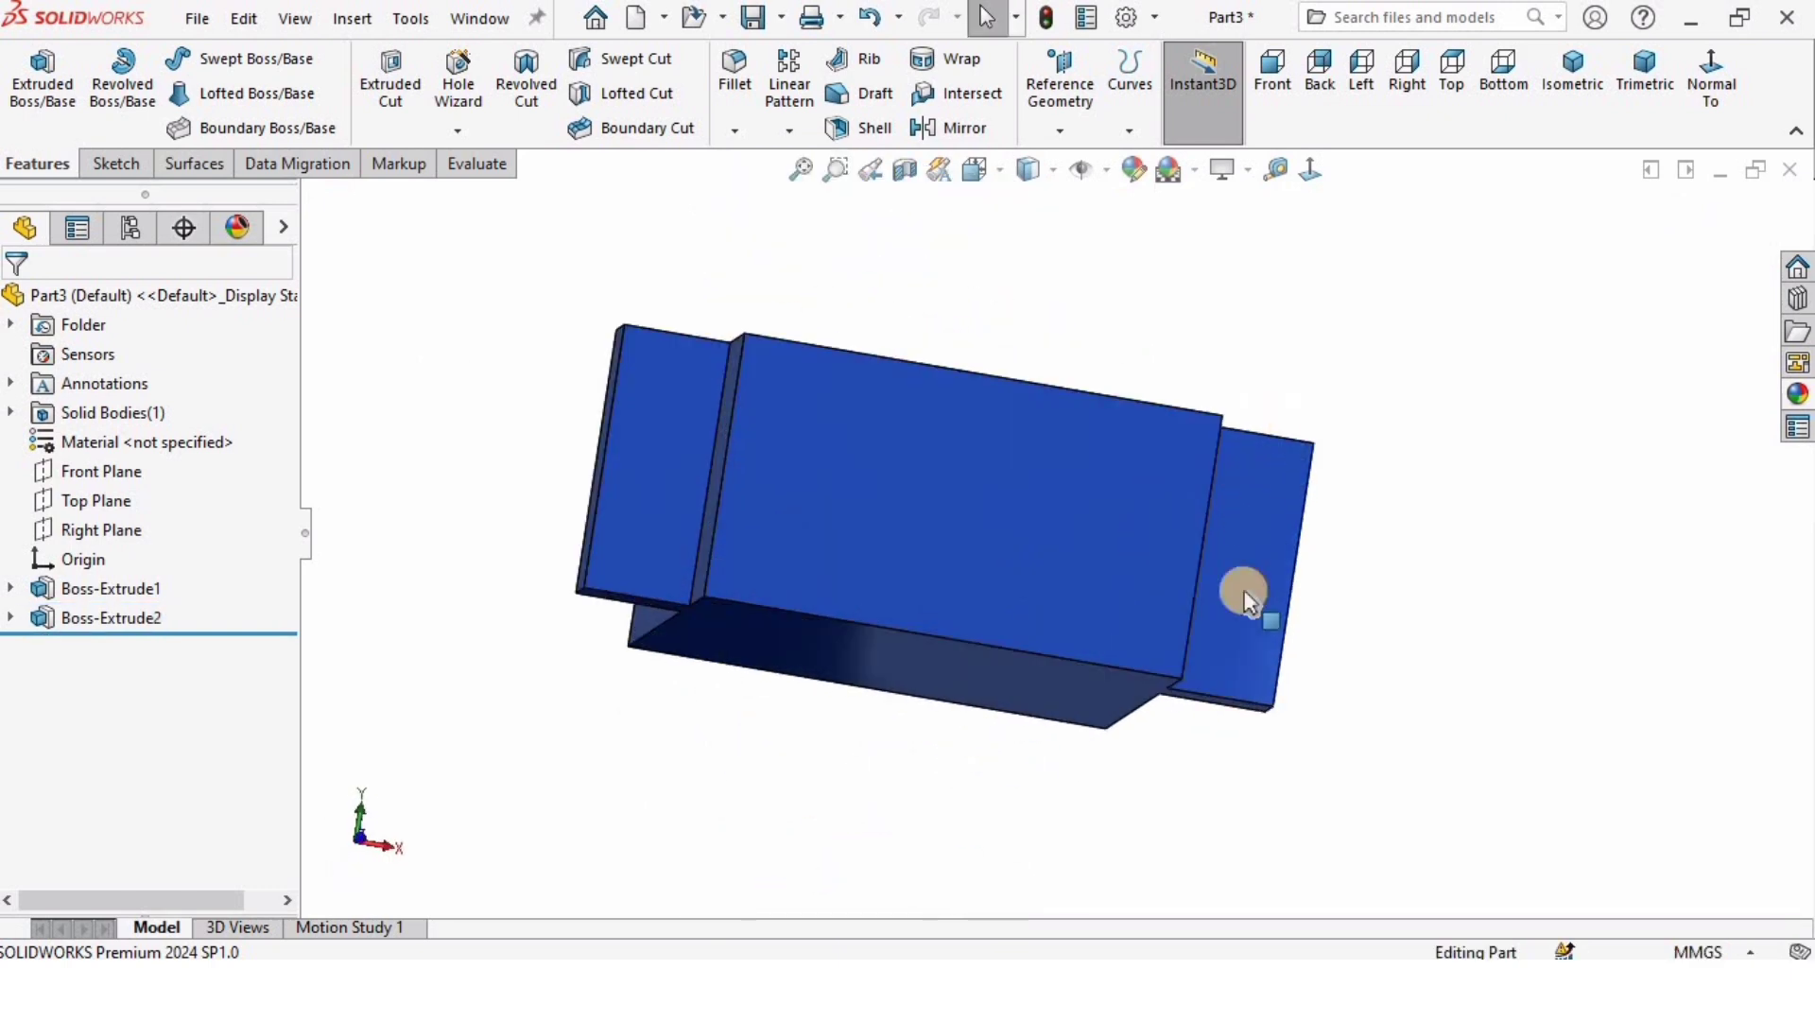
pyautogui.click(1278, 528)
pyautogui.click(1403, 459)
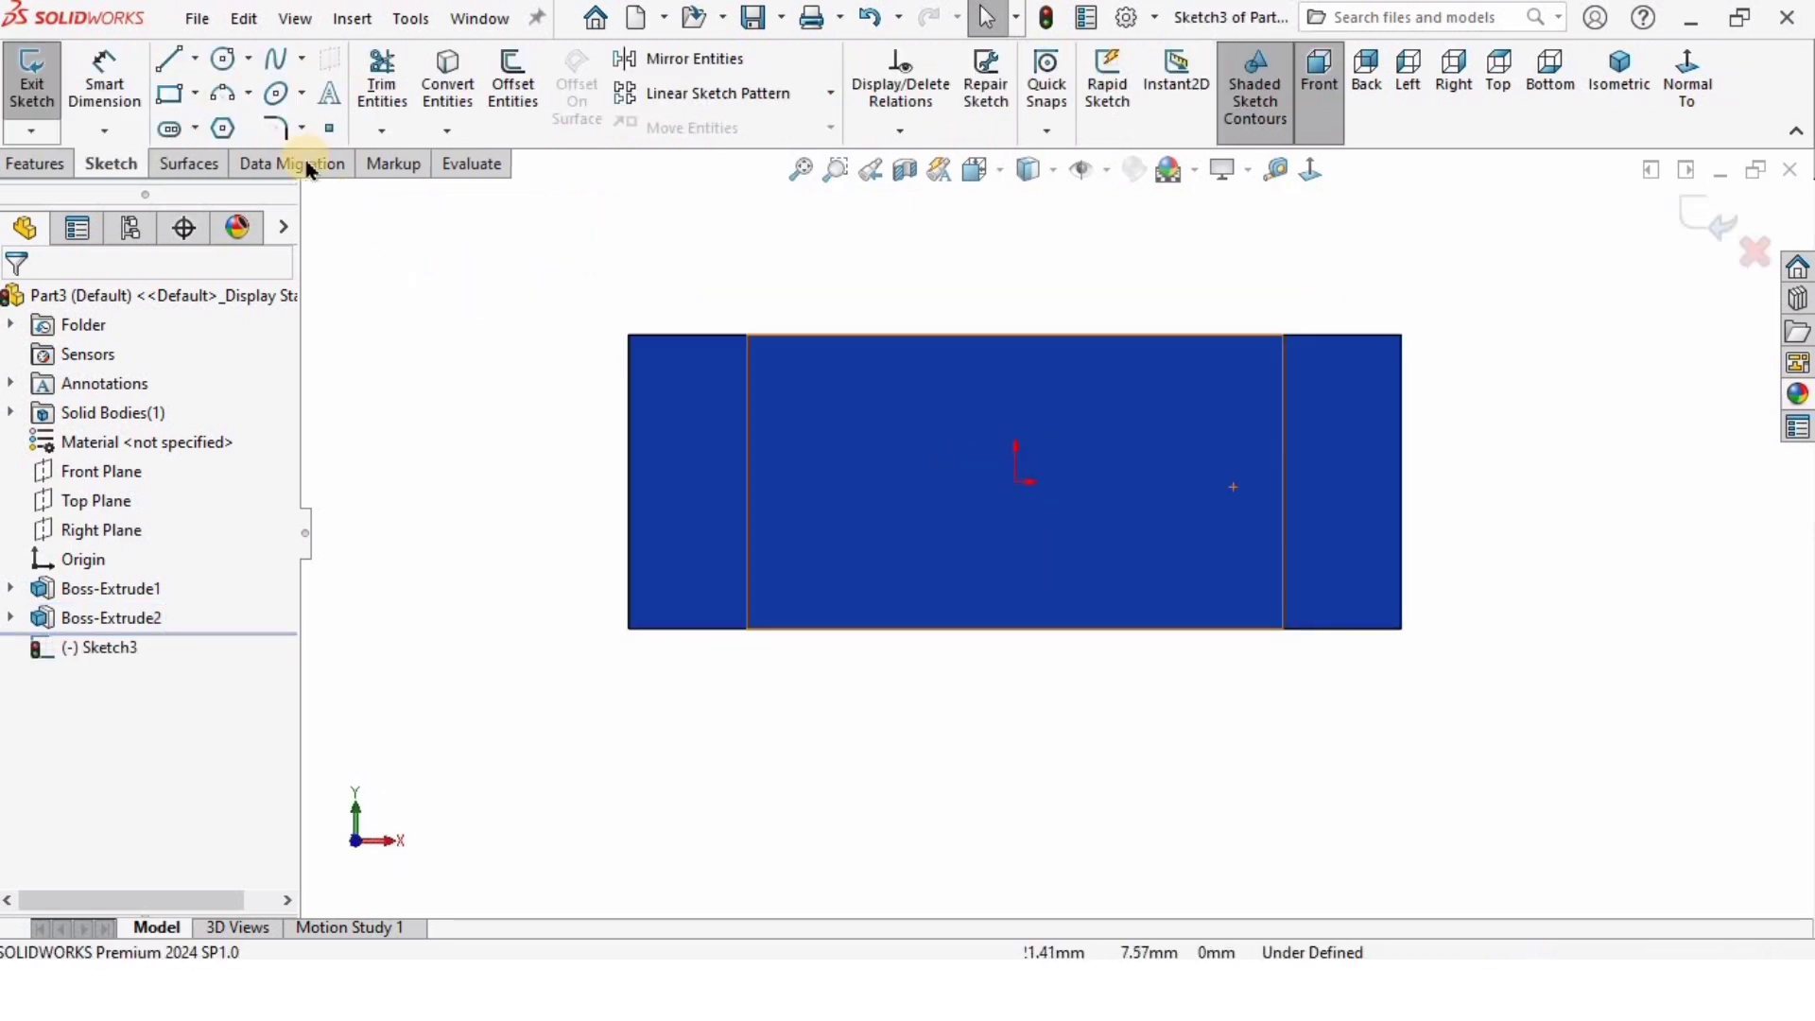
pyautogui.click(195, 58)
pyautogui.click(194, 126)
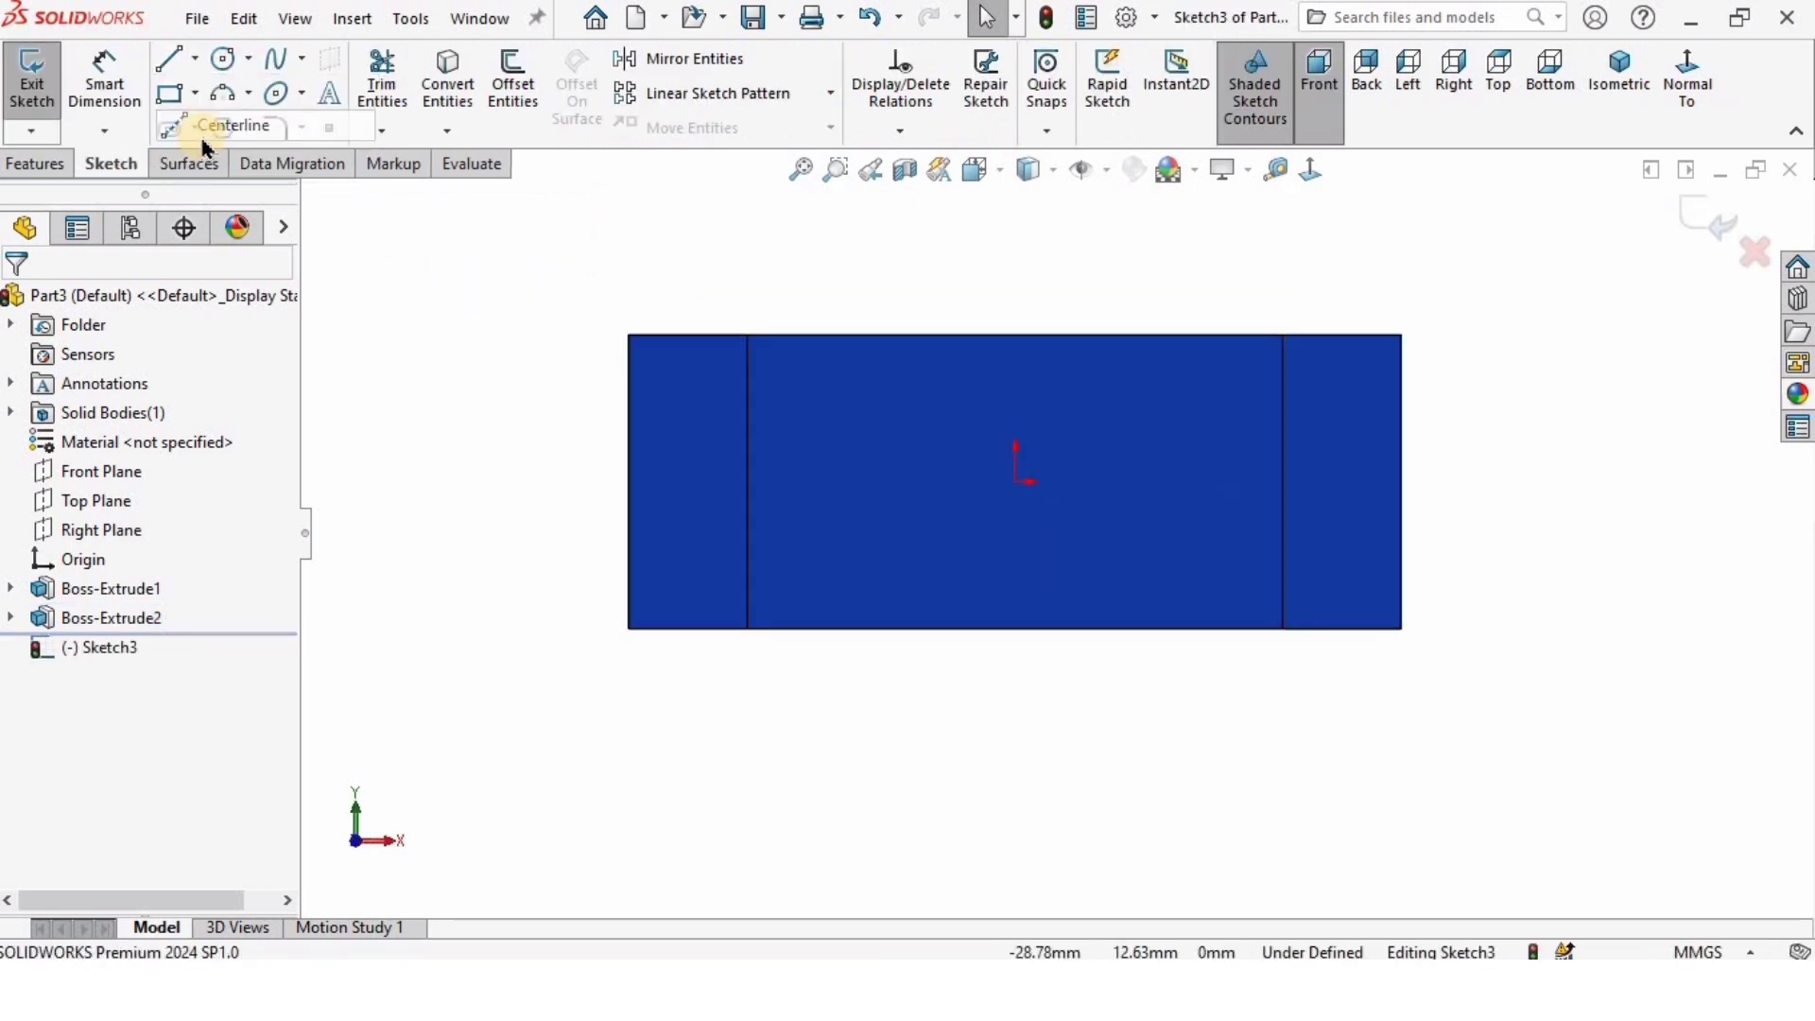
pyautogui.click(628, 482)
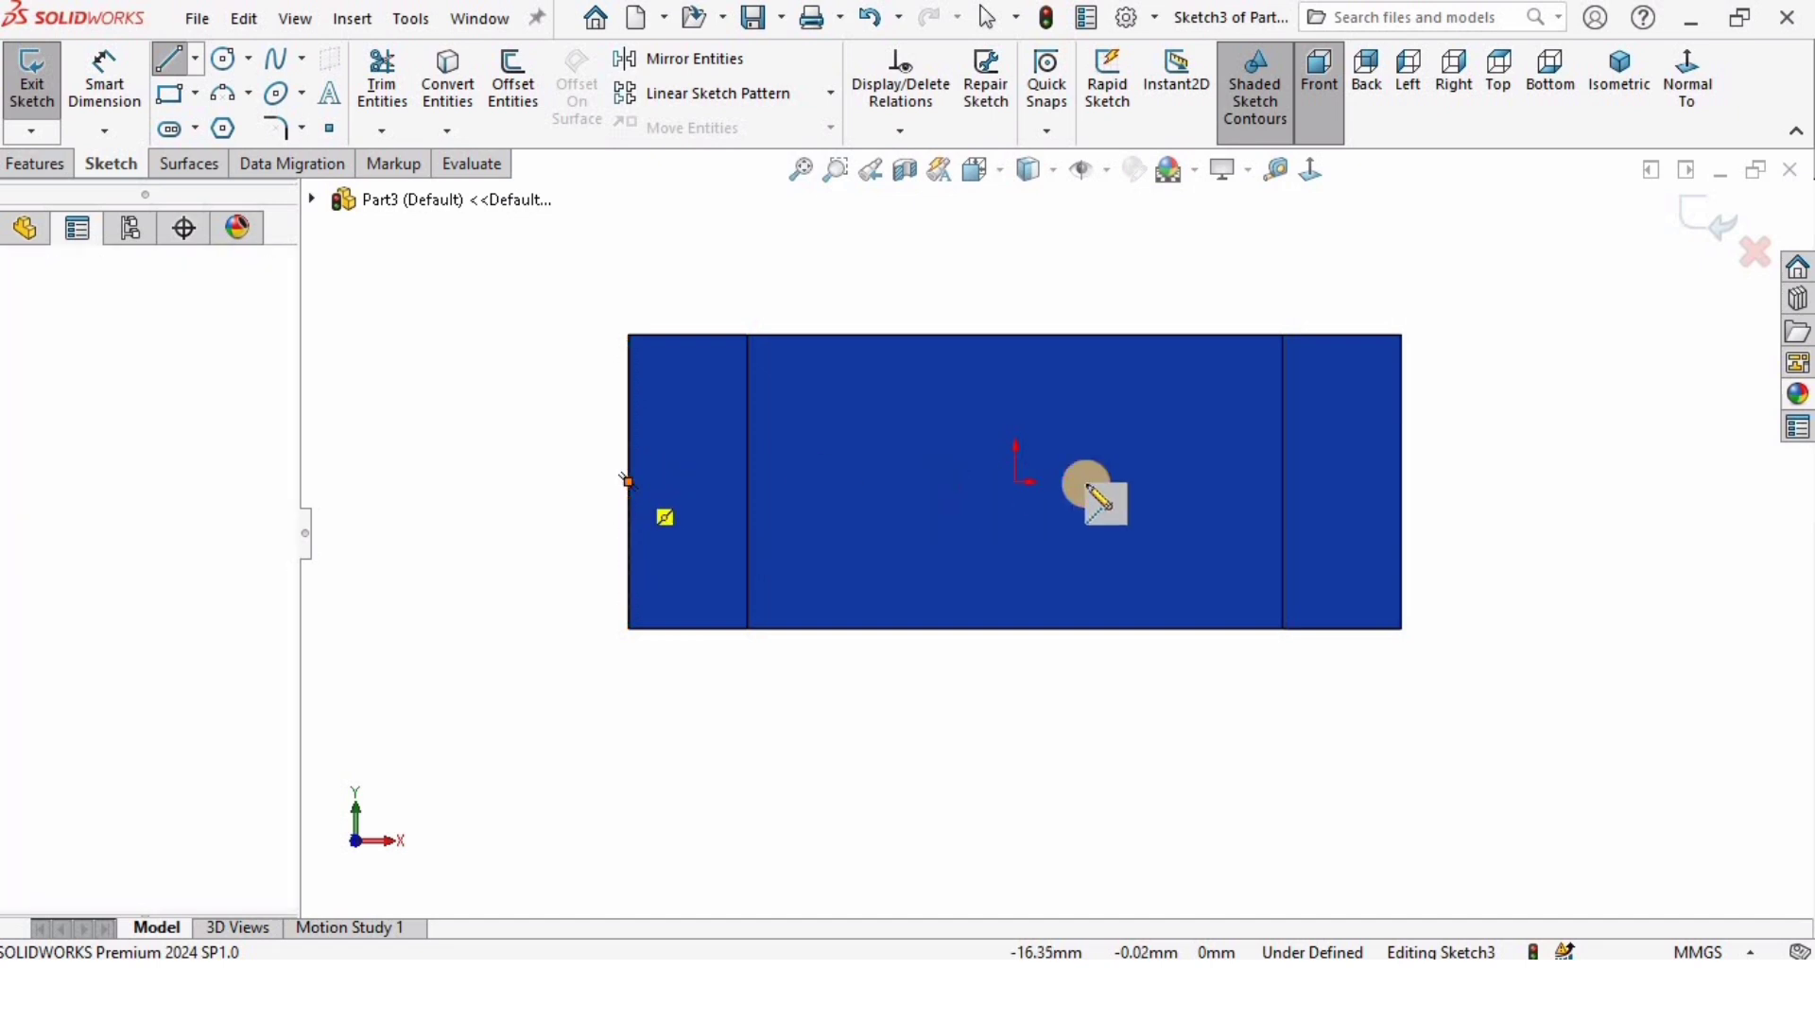
pyautogui.click(1397, 482)
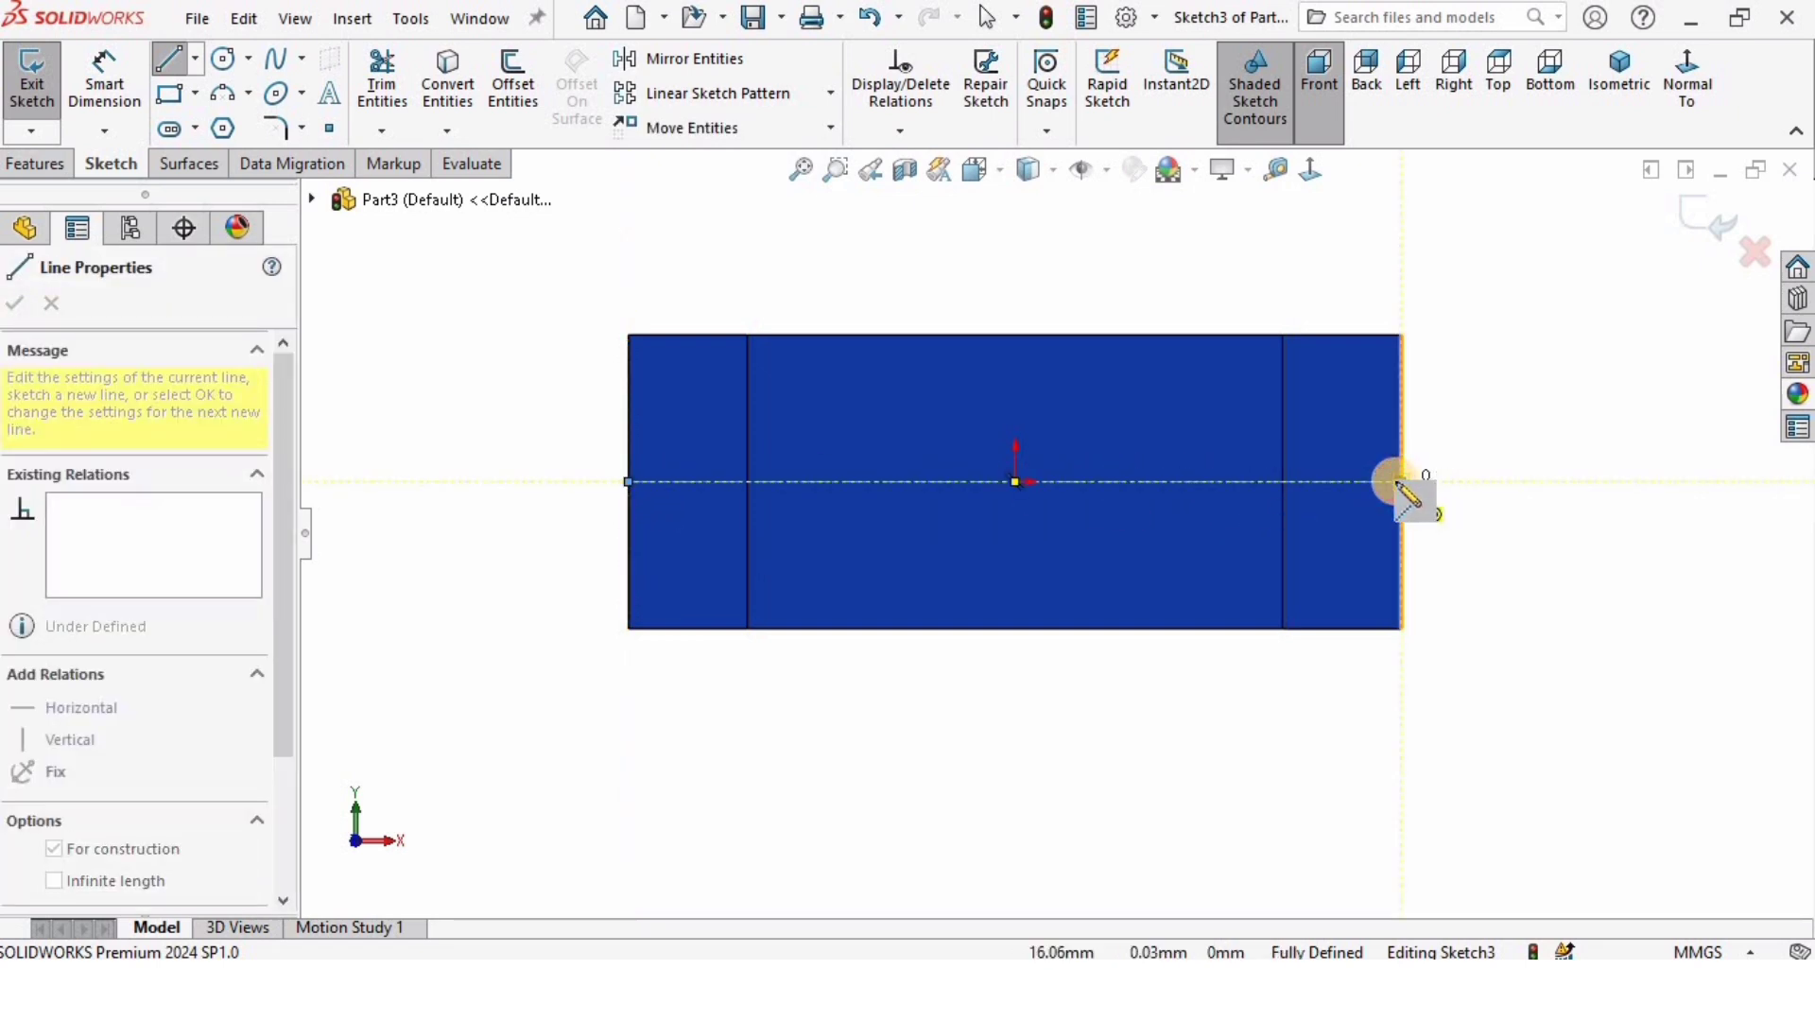
# Step: Draw a vertical centerline through the origin from the midpoint of the block's upper edge to the midpoint of its lower edge
pyautogui.click(171, 64)
pyautogui.click(195, 62)
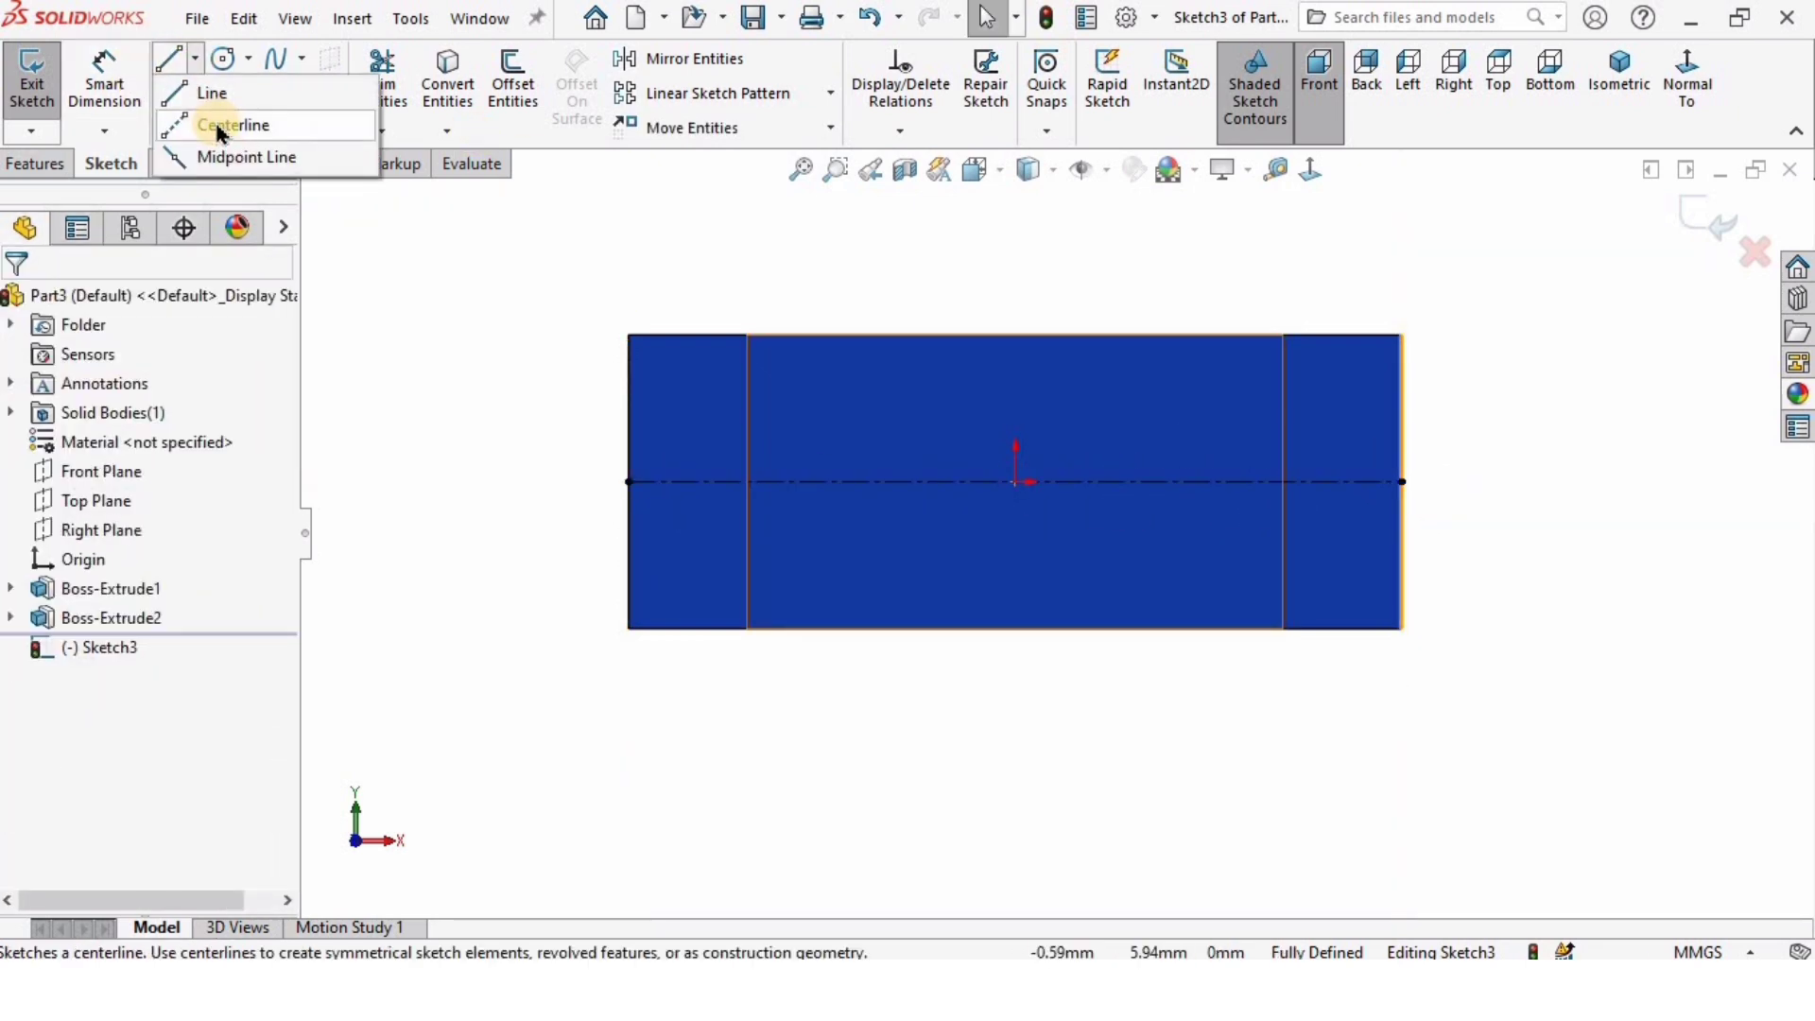
pyautogui.click(213, 123)
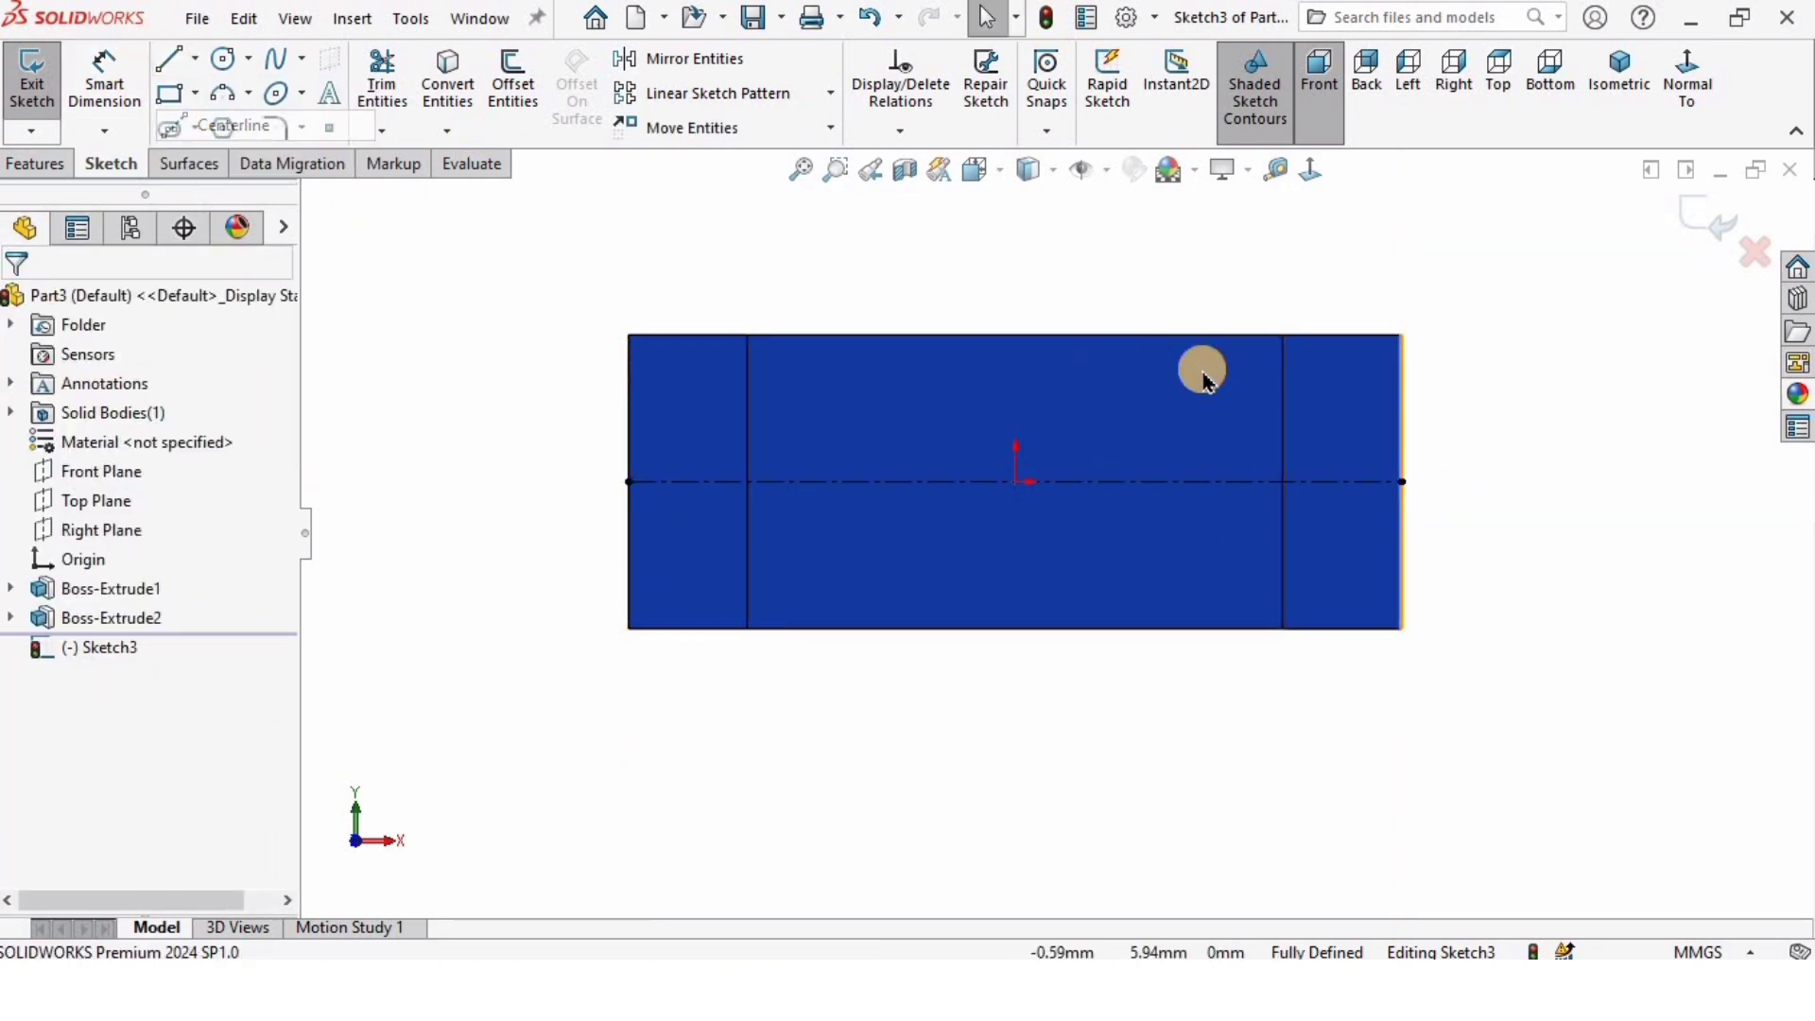
pyautogui.click(1014, 335)
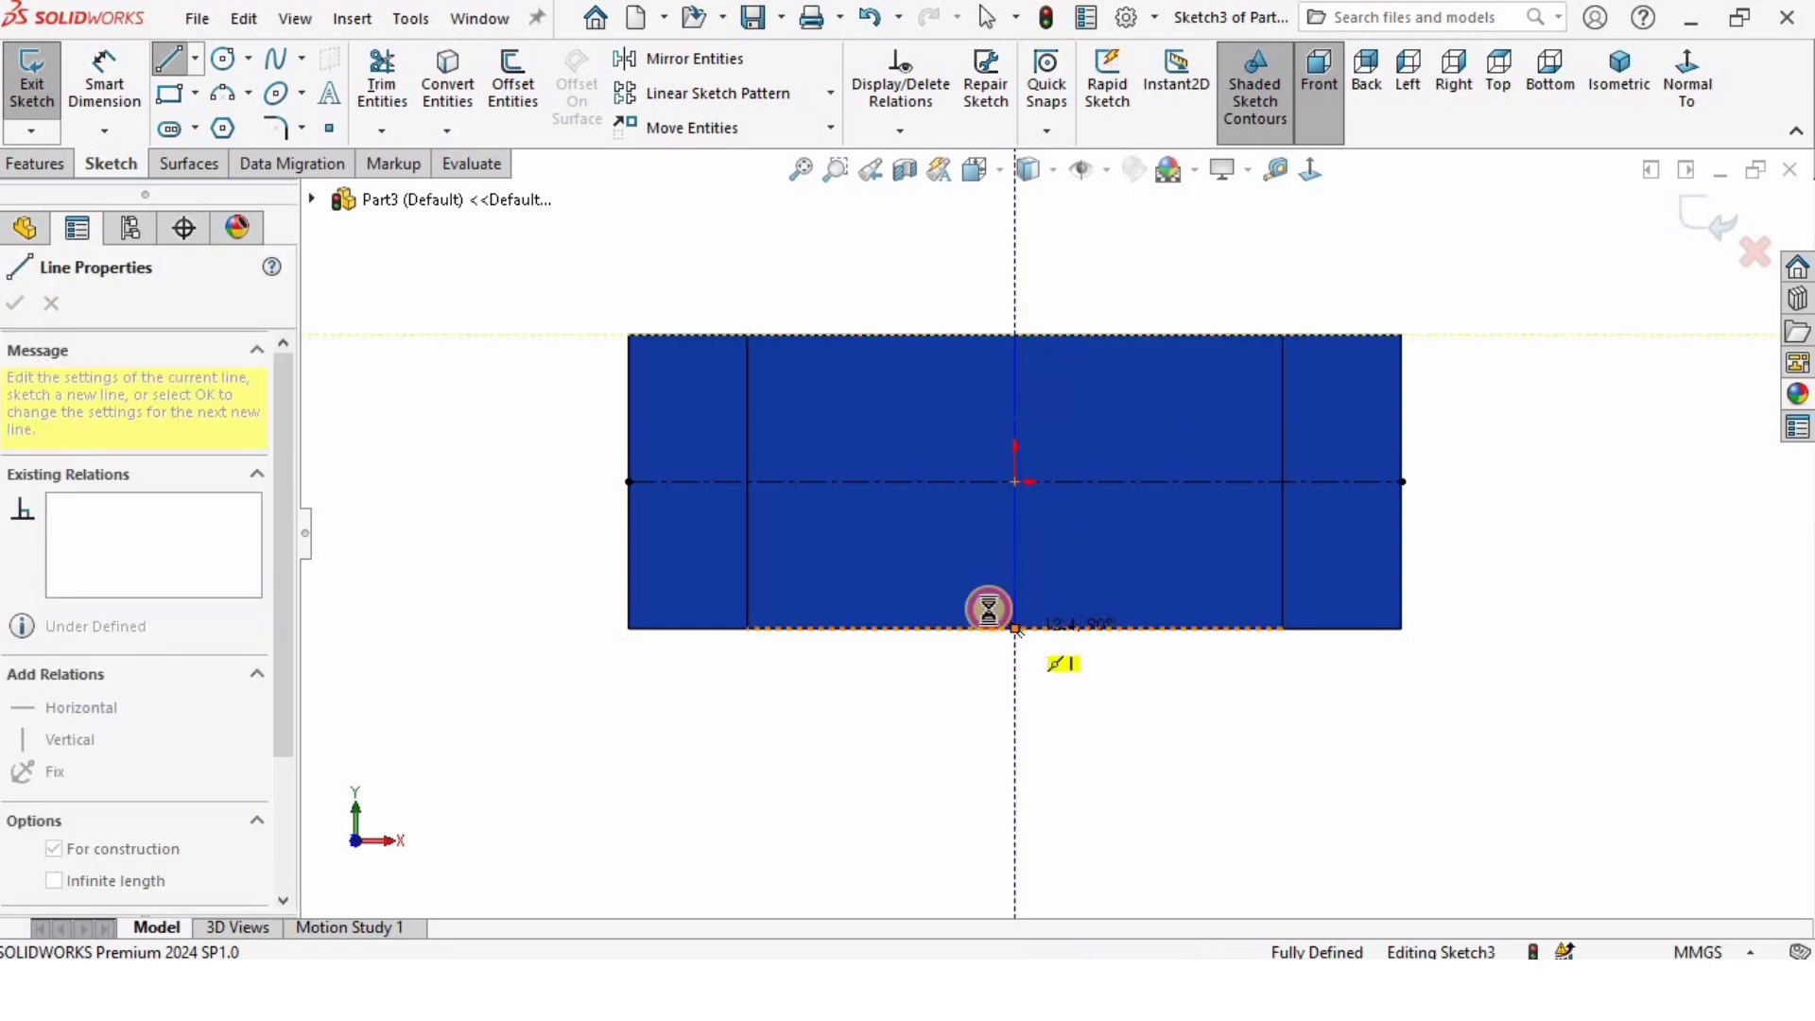
pyautogui.press('Escape')
# Step: Sketch a small circle on the left tab, centered on the horizontal centerline about 2.85 mm from the tab's outer edge
pyautogui.scroll(-2, 900, 559)
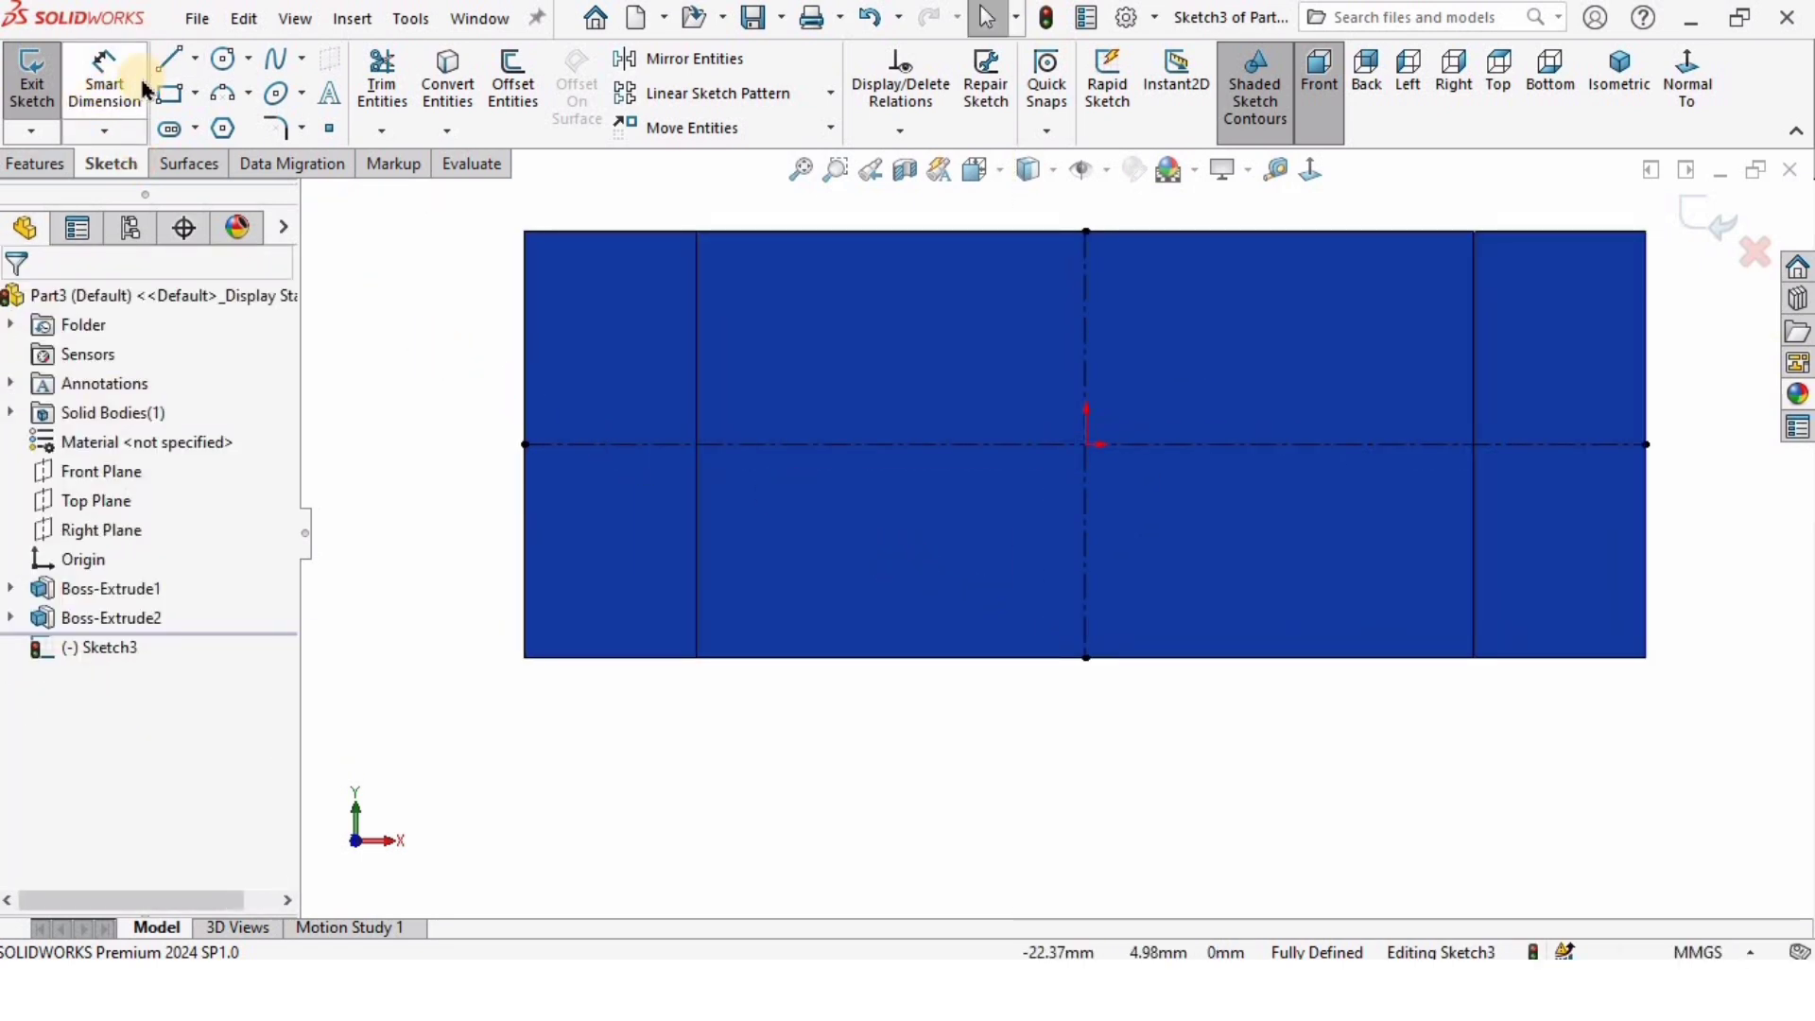
pyautogui.click(227, 62)
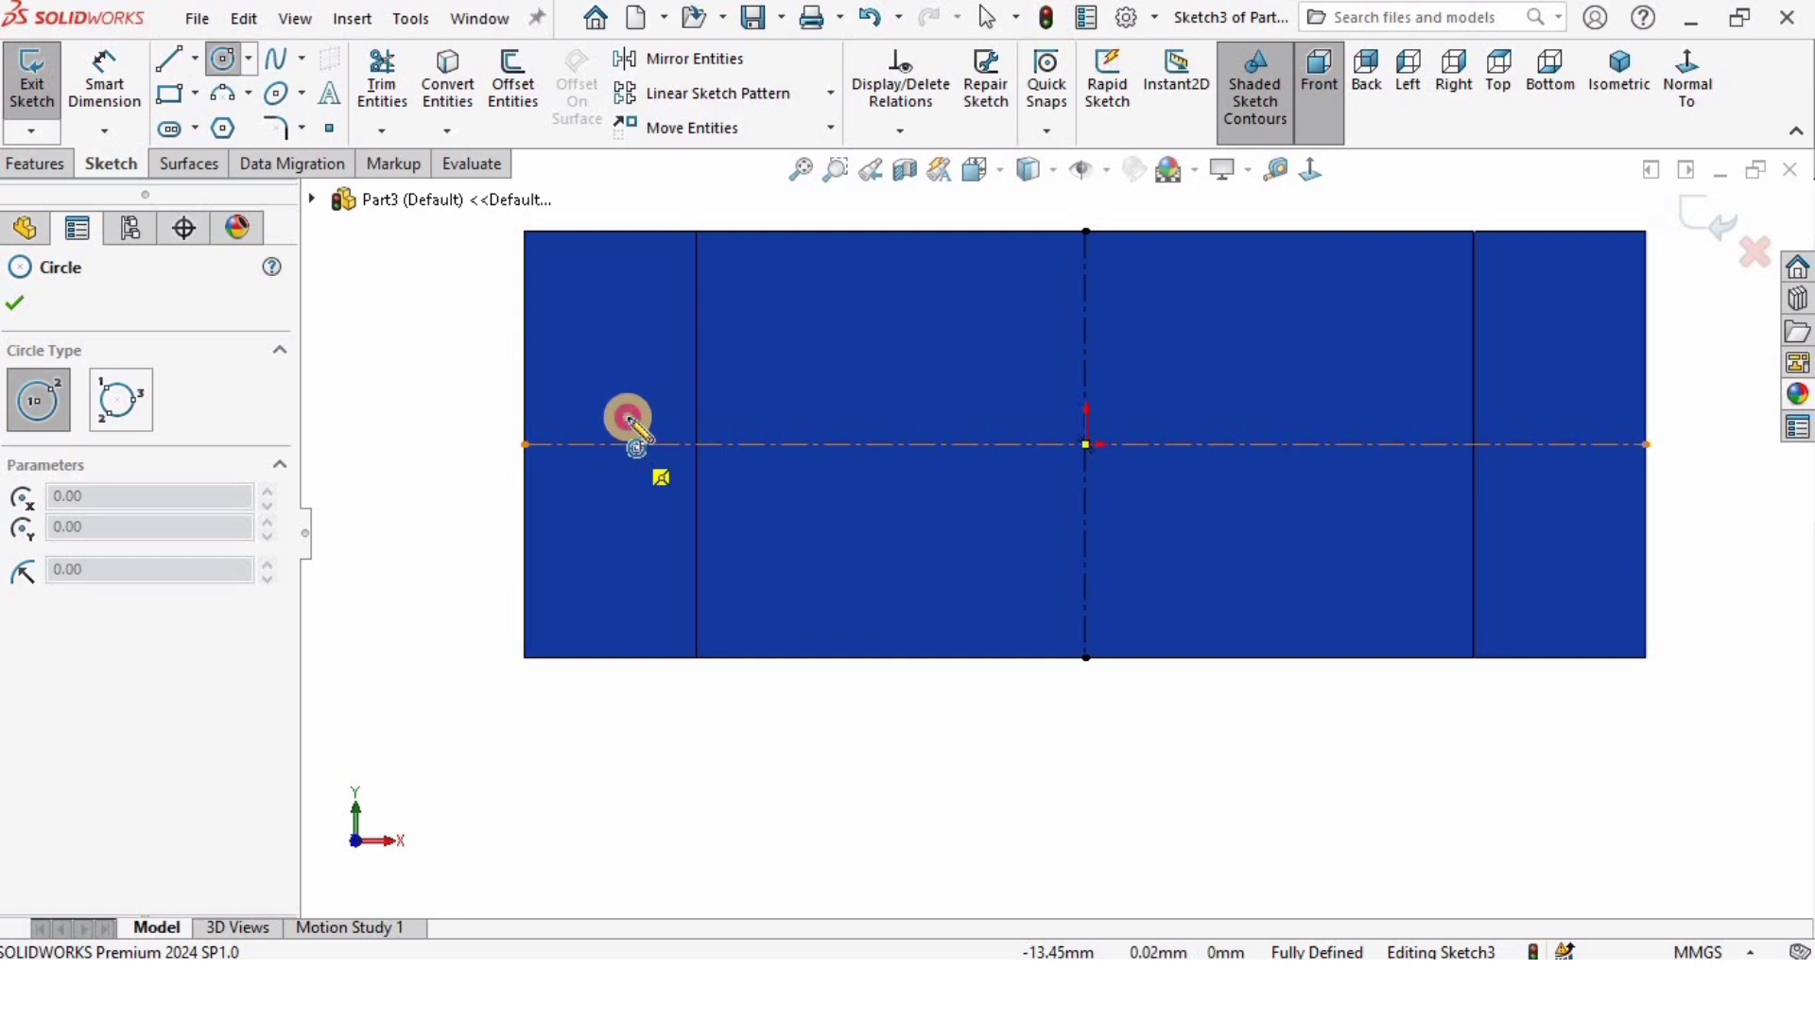
pyautogui.moveTo(630, 422)
pyautogui.mouseDown()
pyautogui.moveTo(627, 401)
pyautogui.moveTo(600, 417)
pyautogui.mouseUp()
pyautogui.press('Escape')
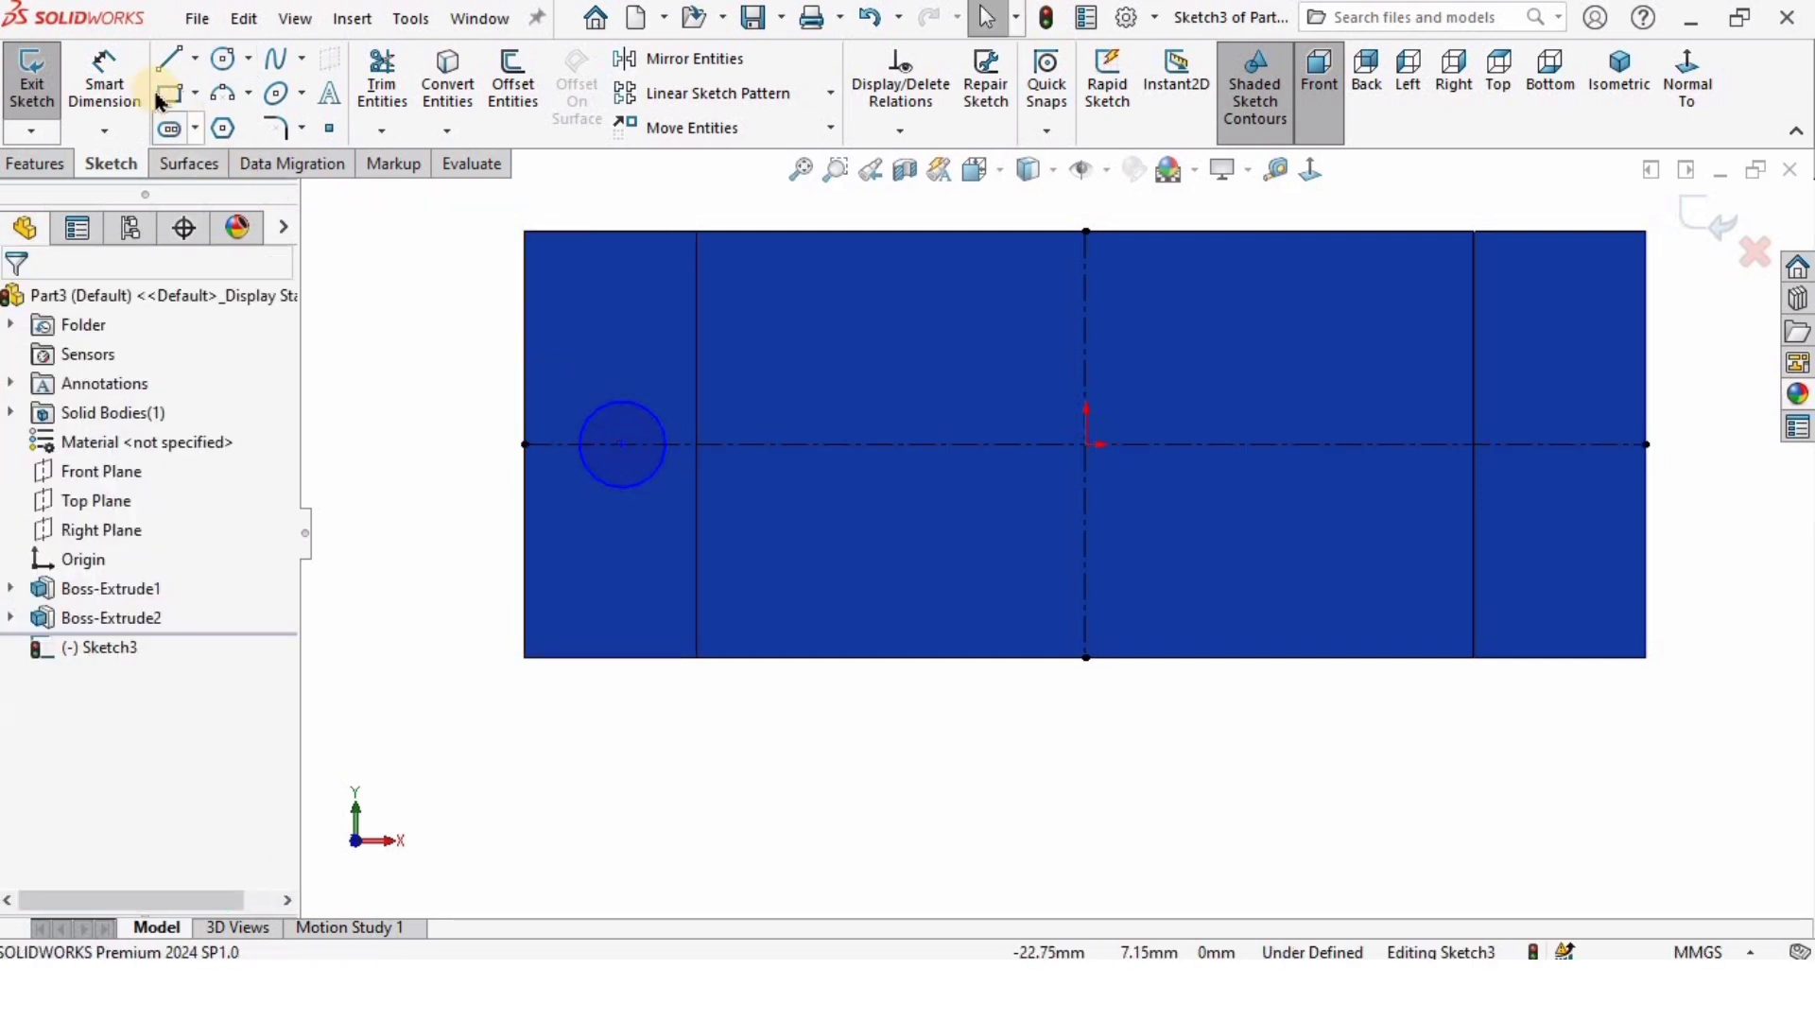
# Step: Dimension the circle's center 2.5 mm from the left tab's outer edge
pyautogui.click(119, 88)
pyautogui.click(621, 444)
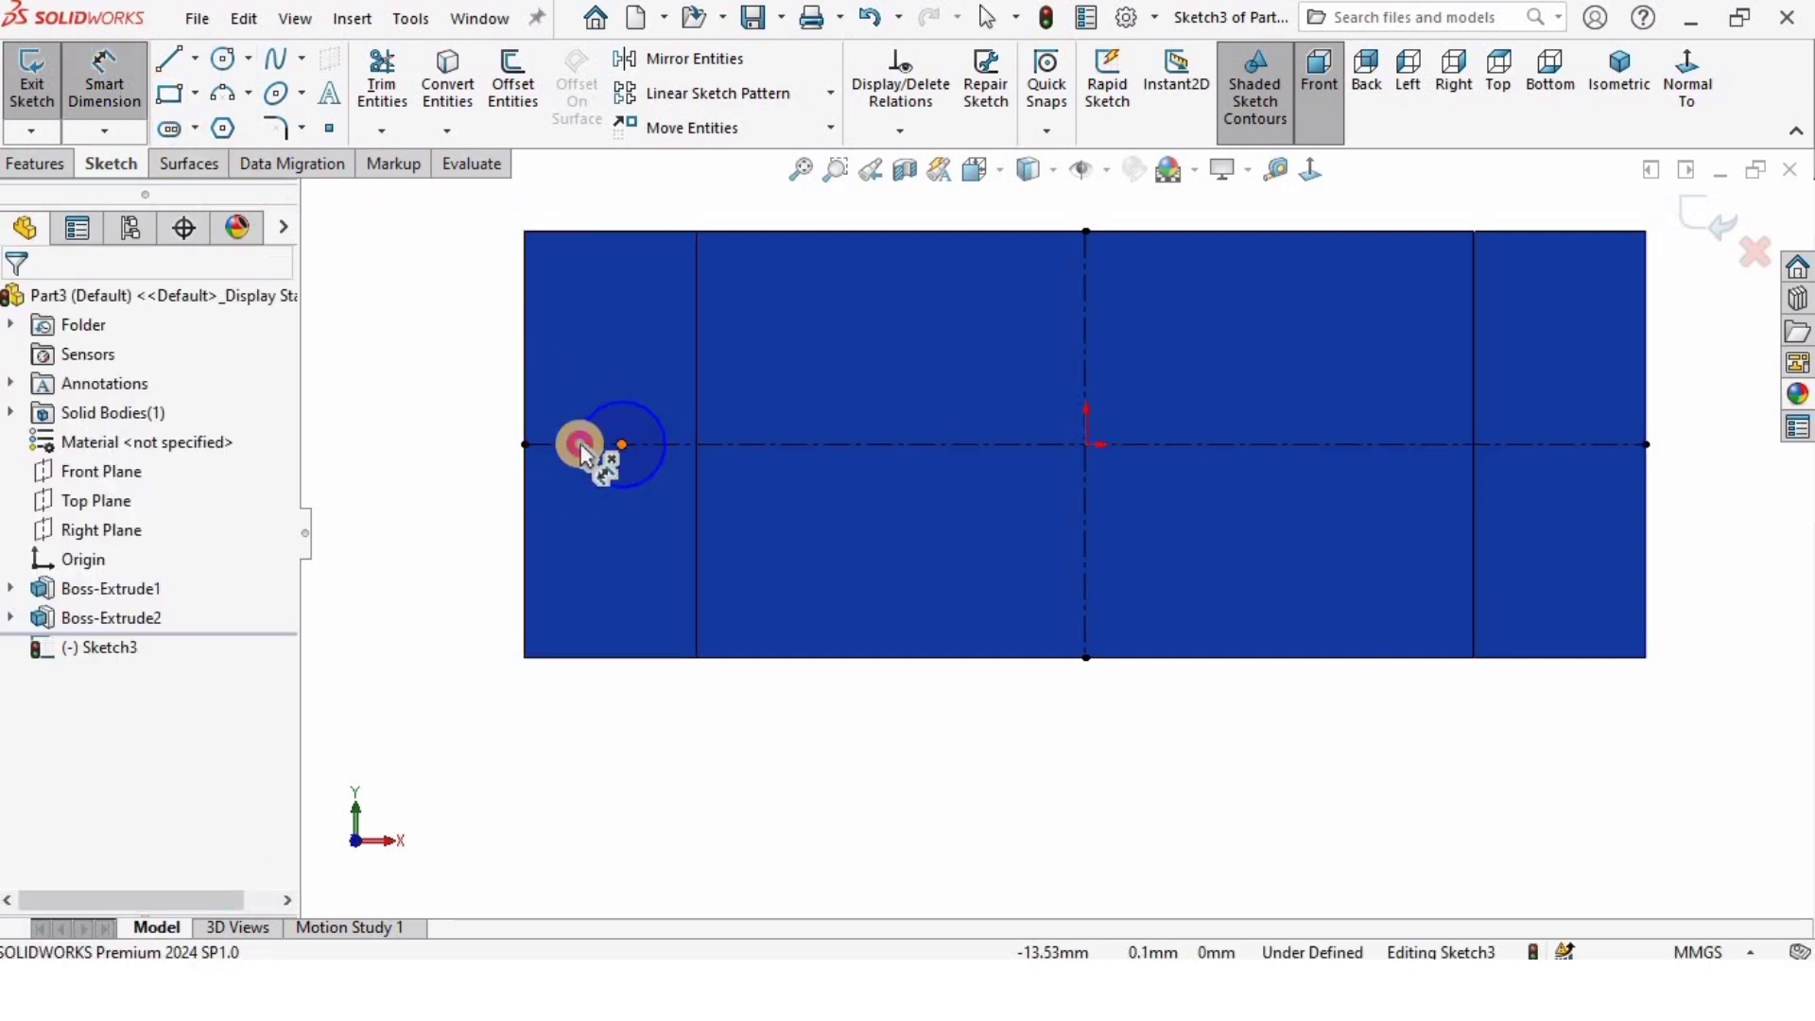
pyautogui.click(526, 445)
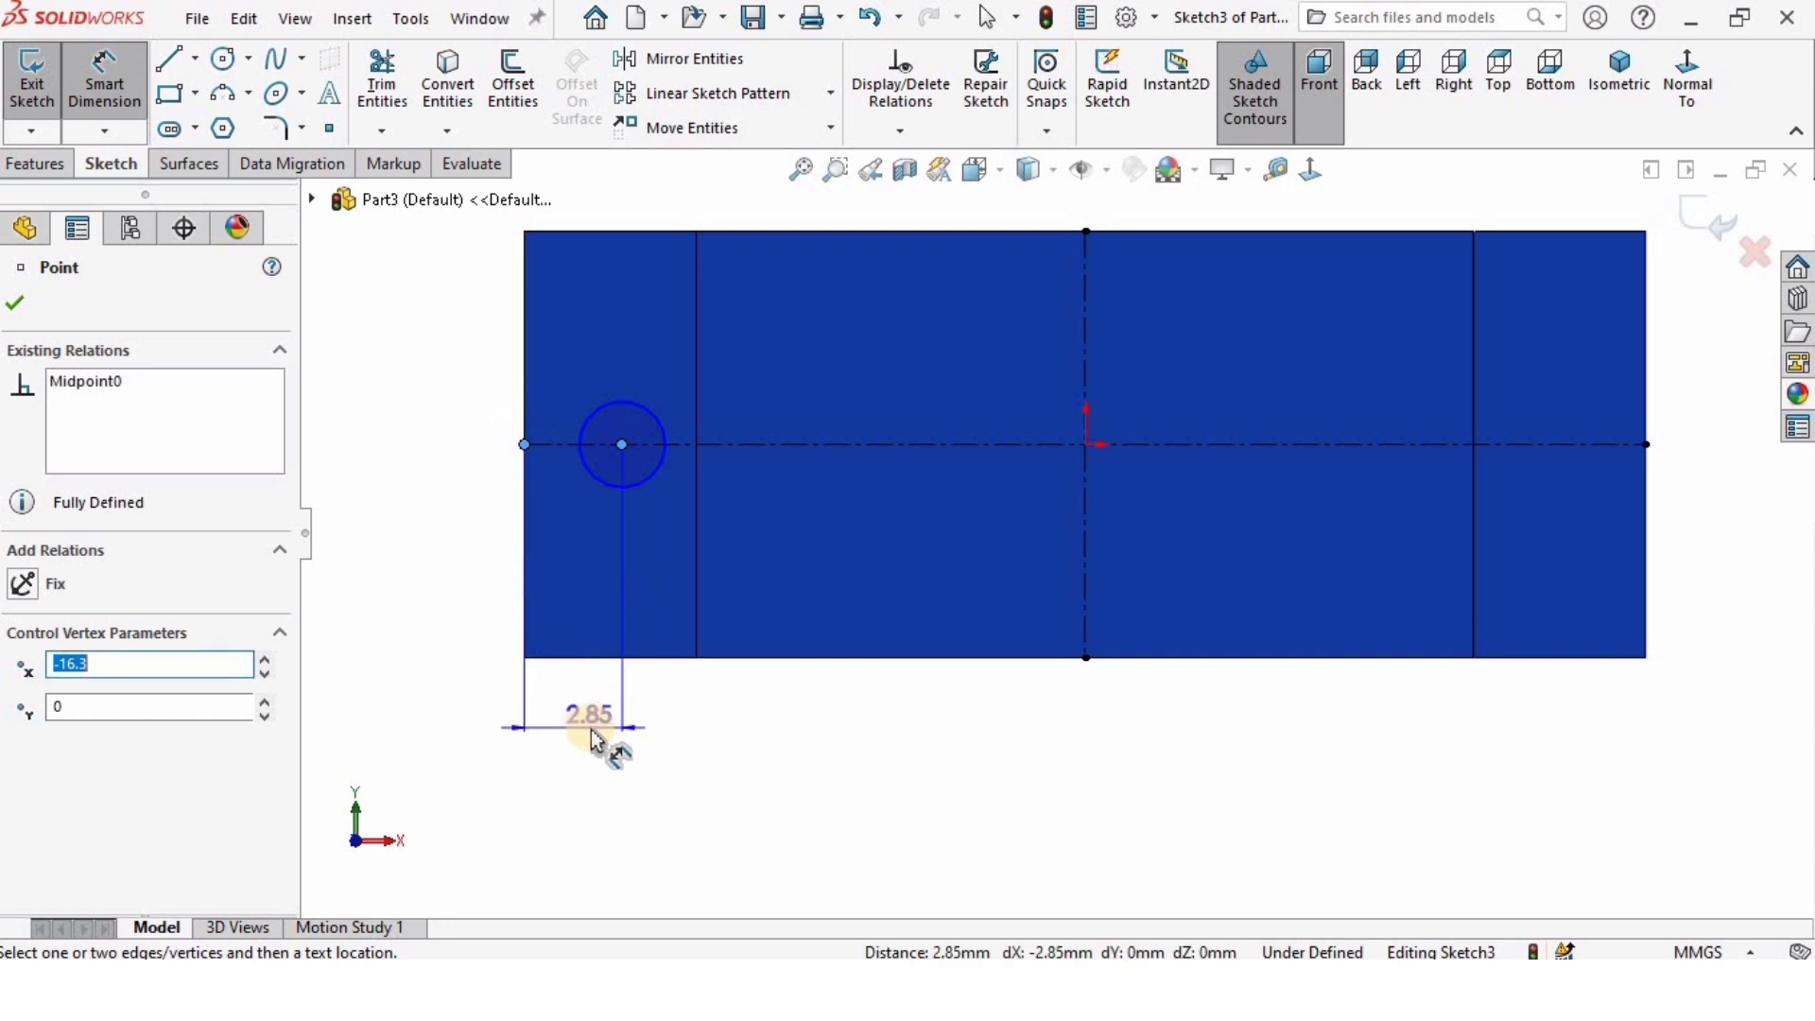
pyautogui.click(598, 742)
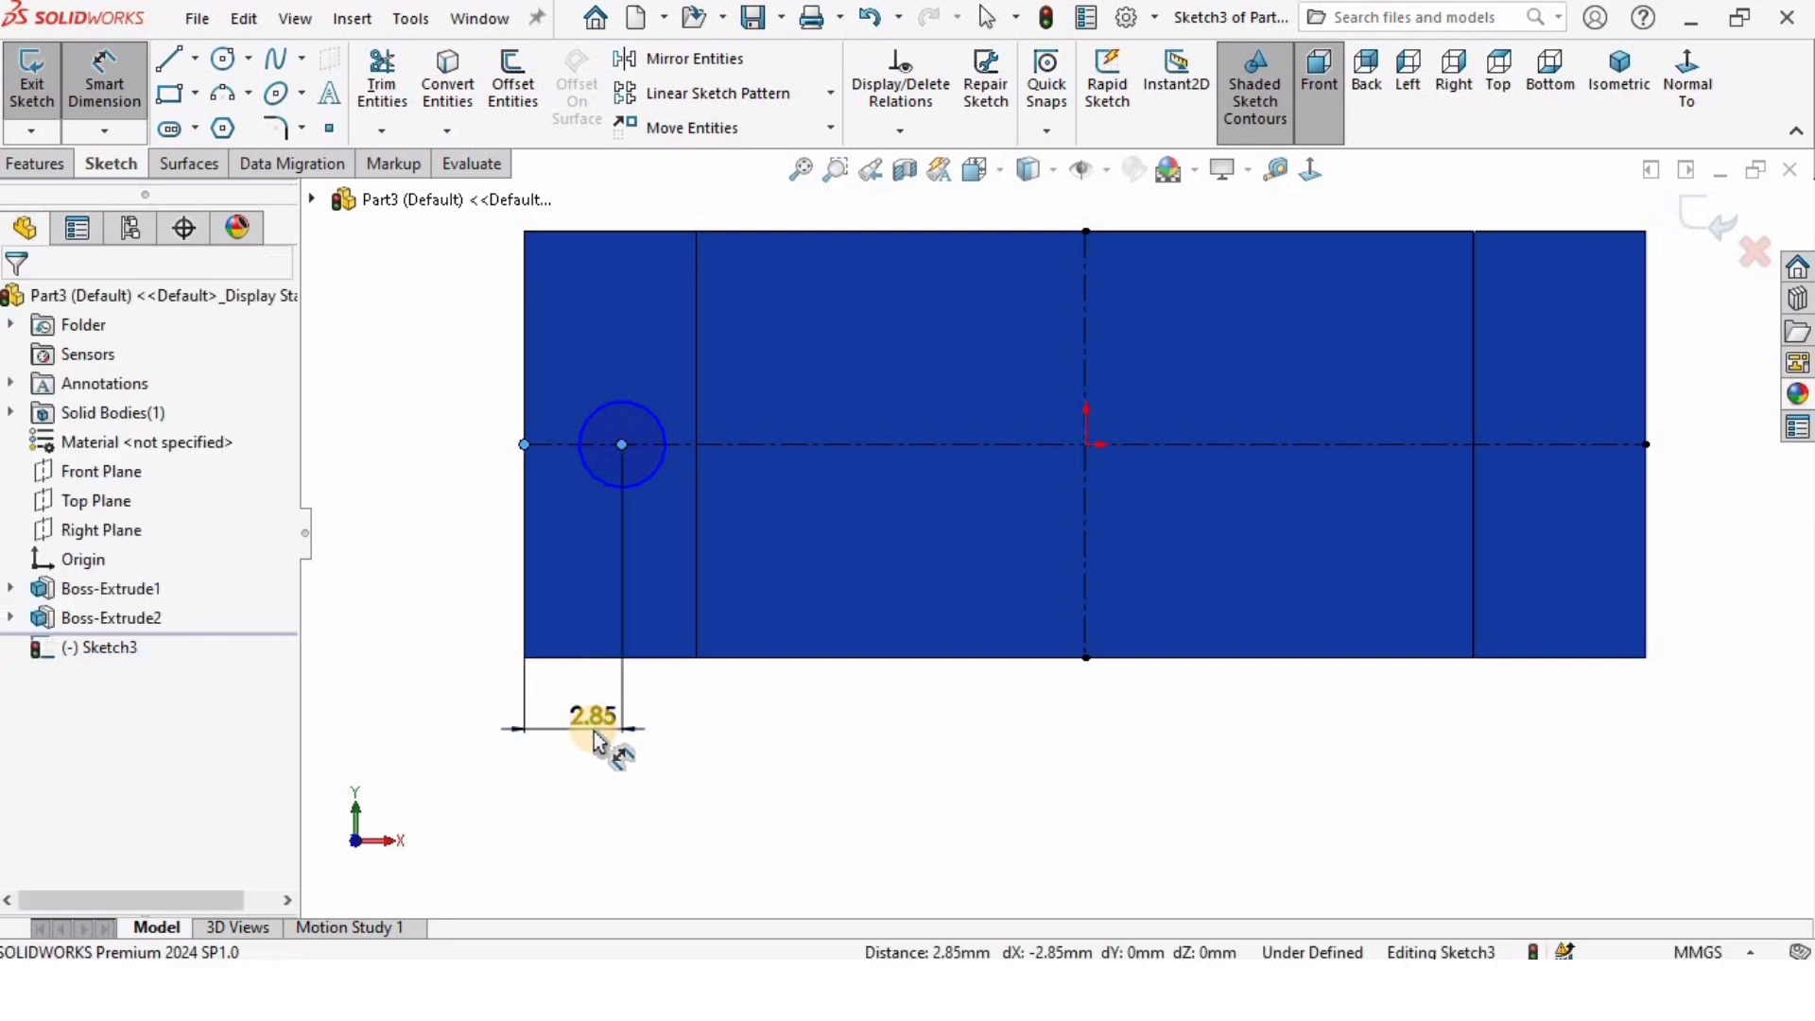
pyautogui.write('2.')
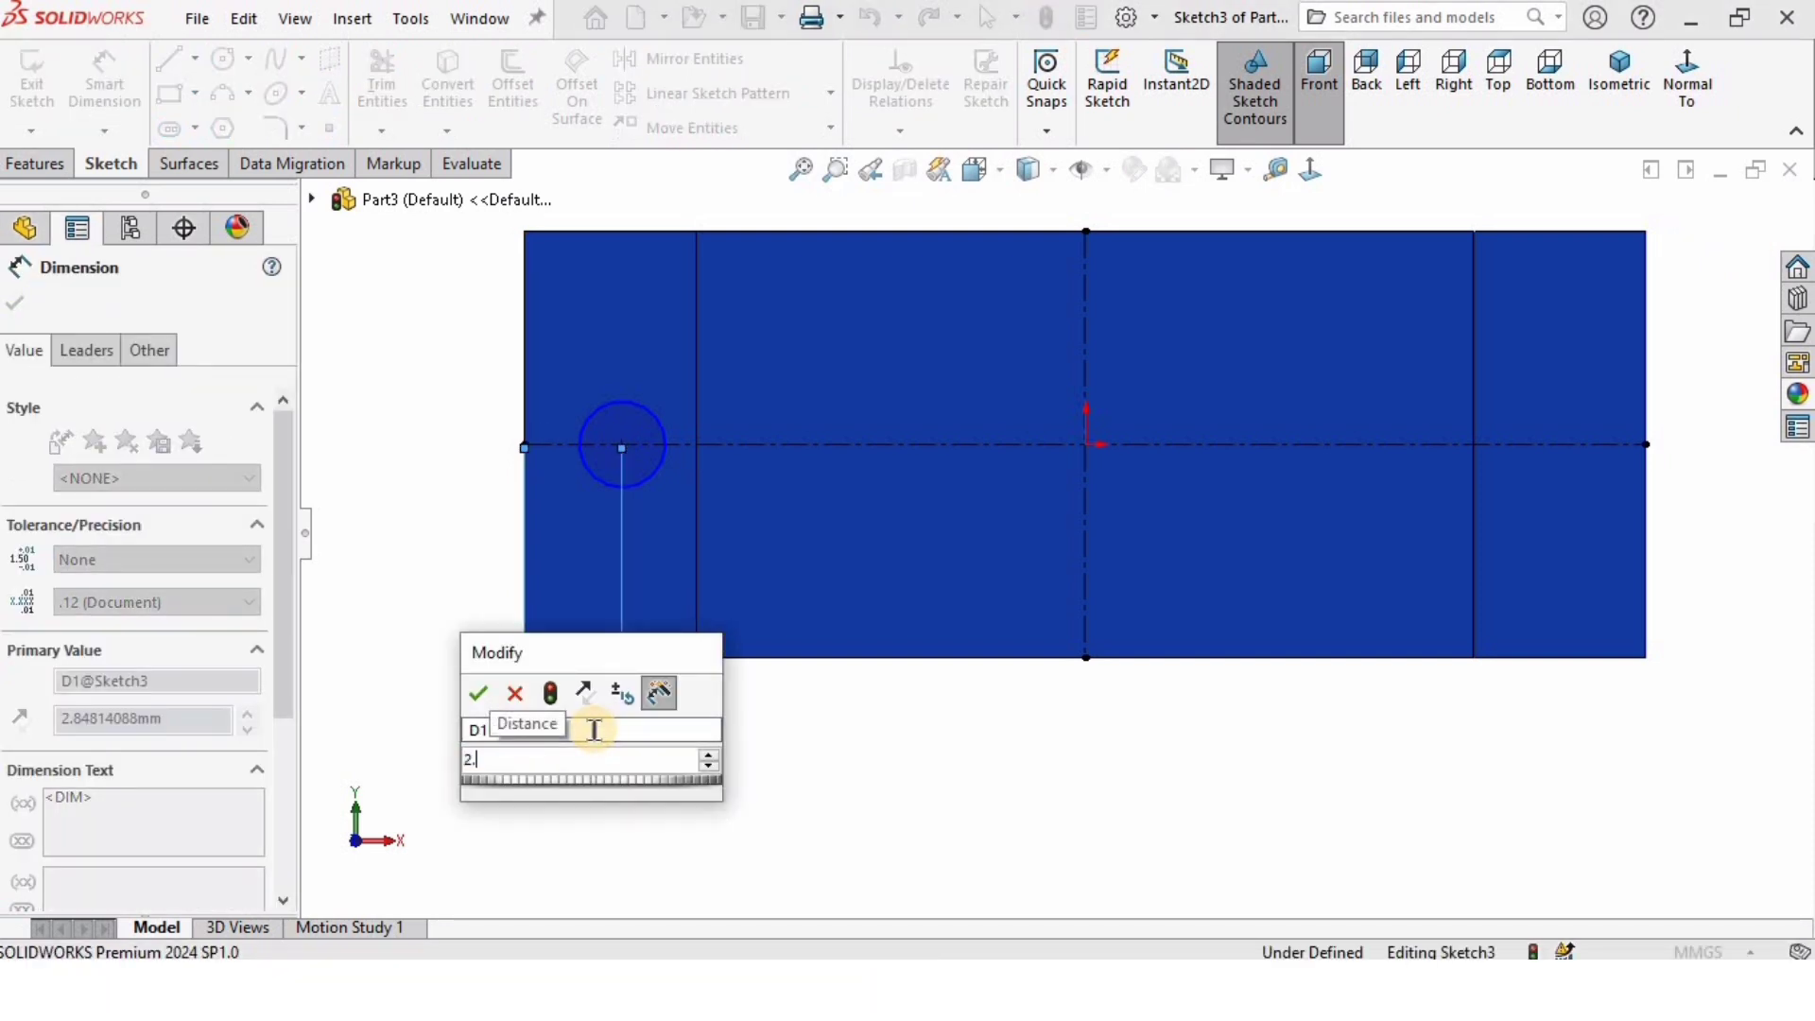
pyautogui.write('5')
pyautogui.press('Return')
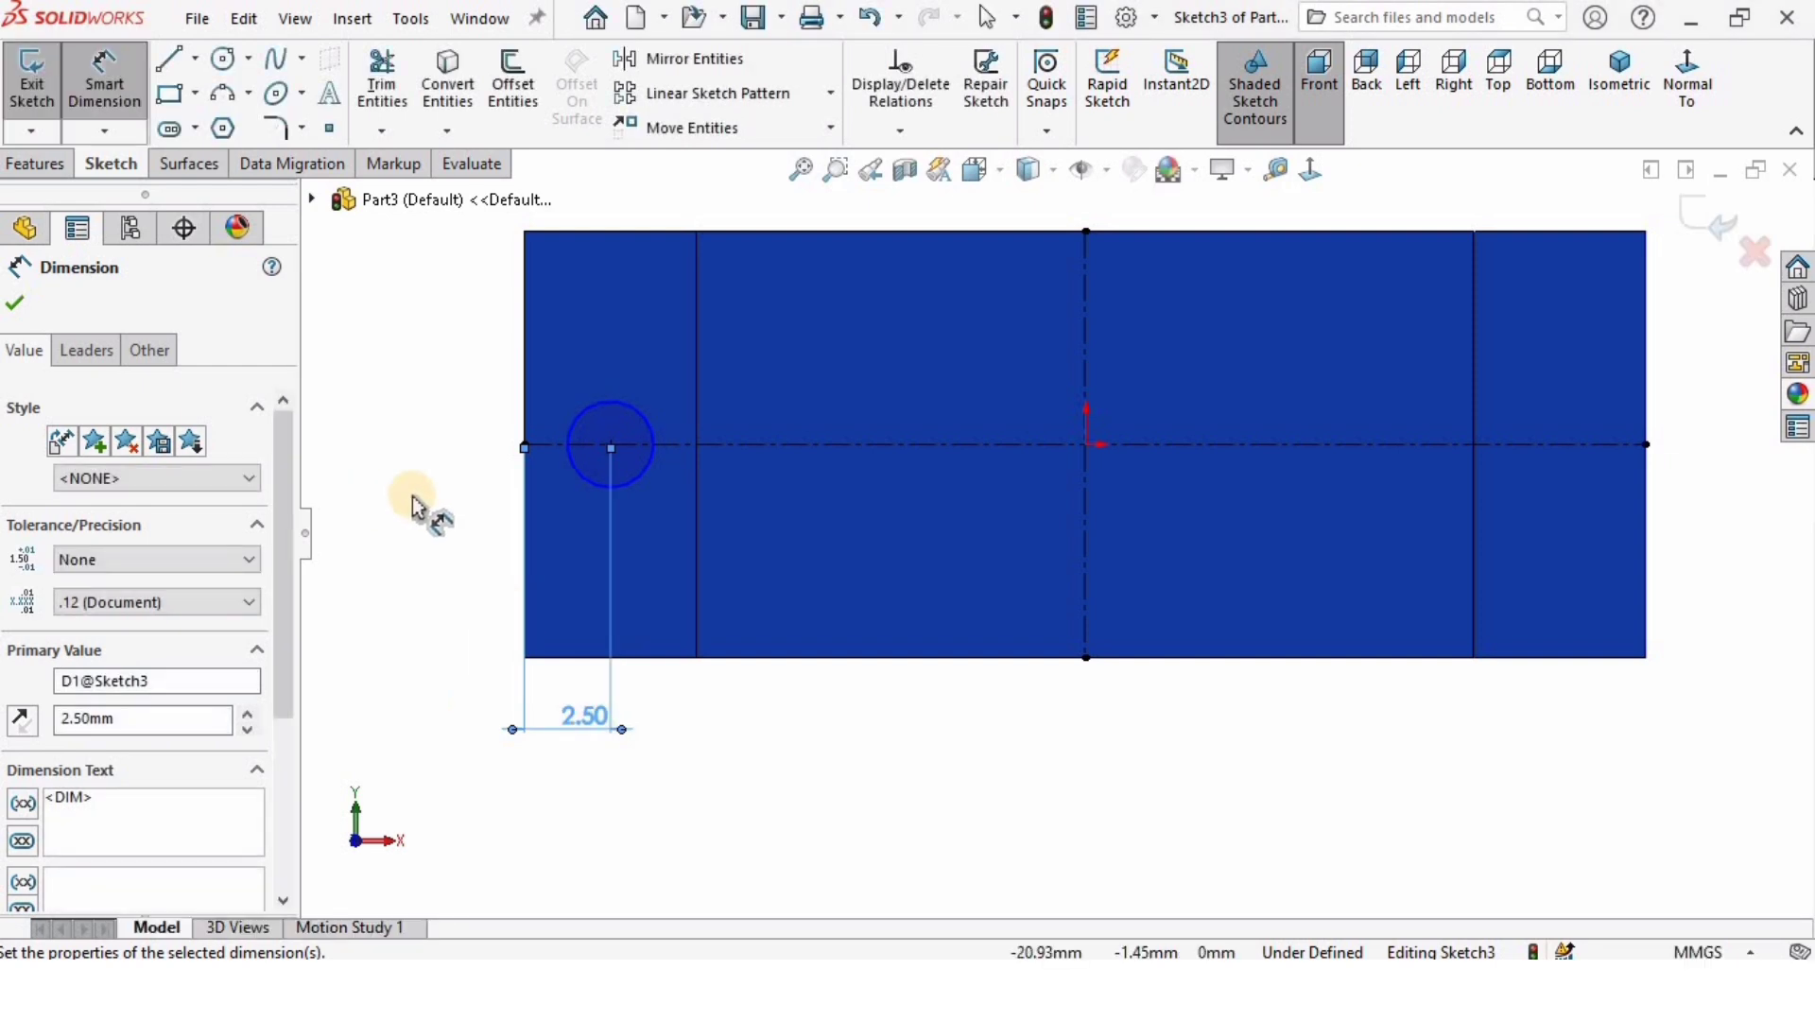
# Step: Dimension the circle on the left tab with a diameter of 2 mm
pyautogui.click(640, 405)
pyautogui.click(646, 405)
pyautogui.scroll(1, 687, 270)
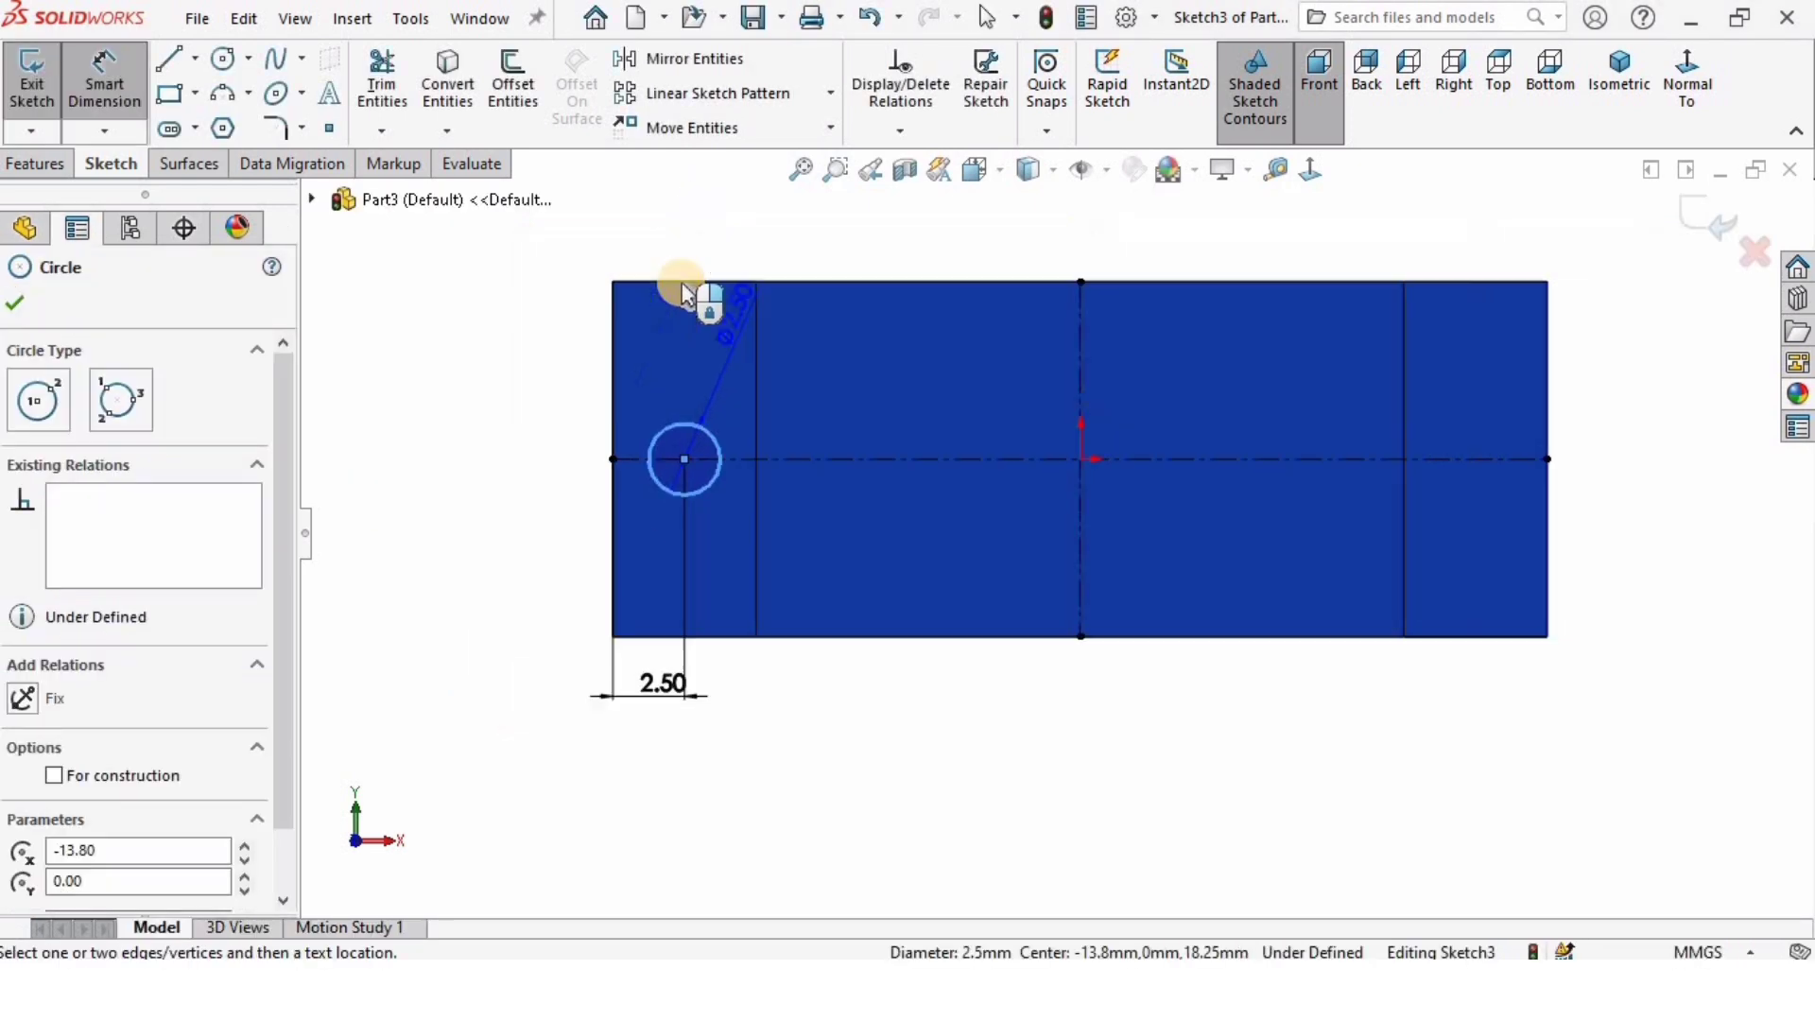
pyautogui.click(829, 238)
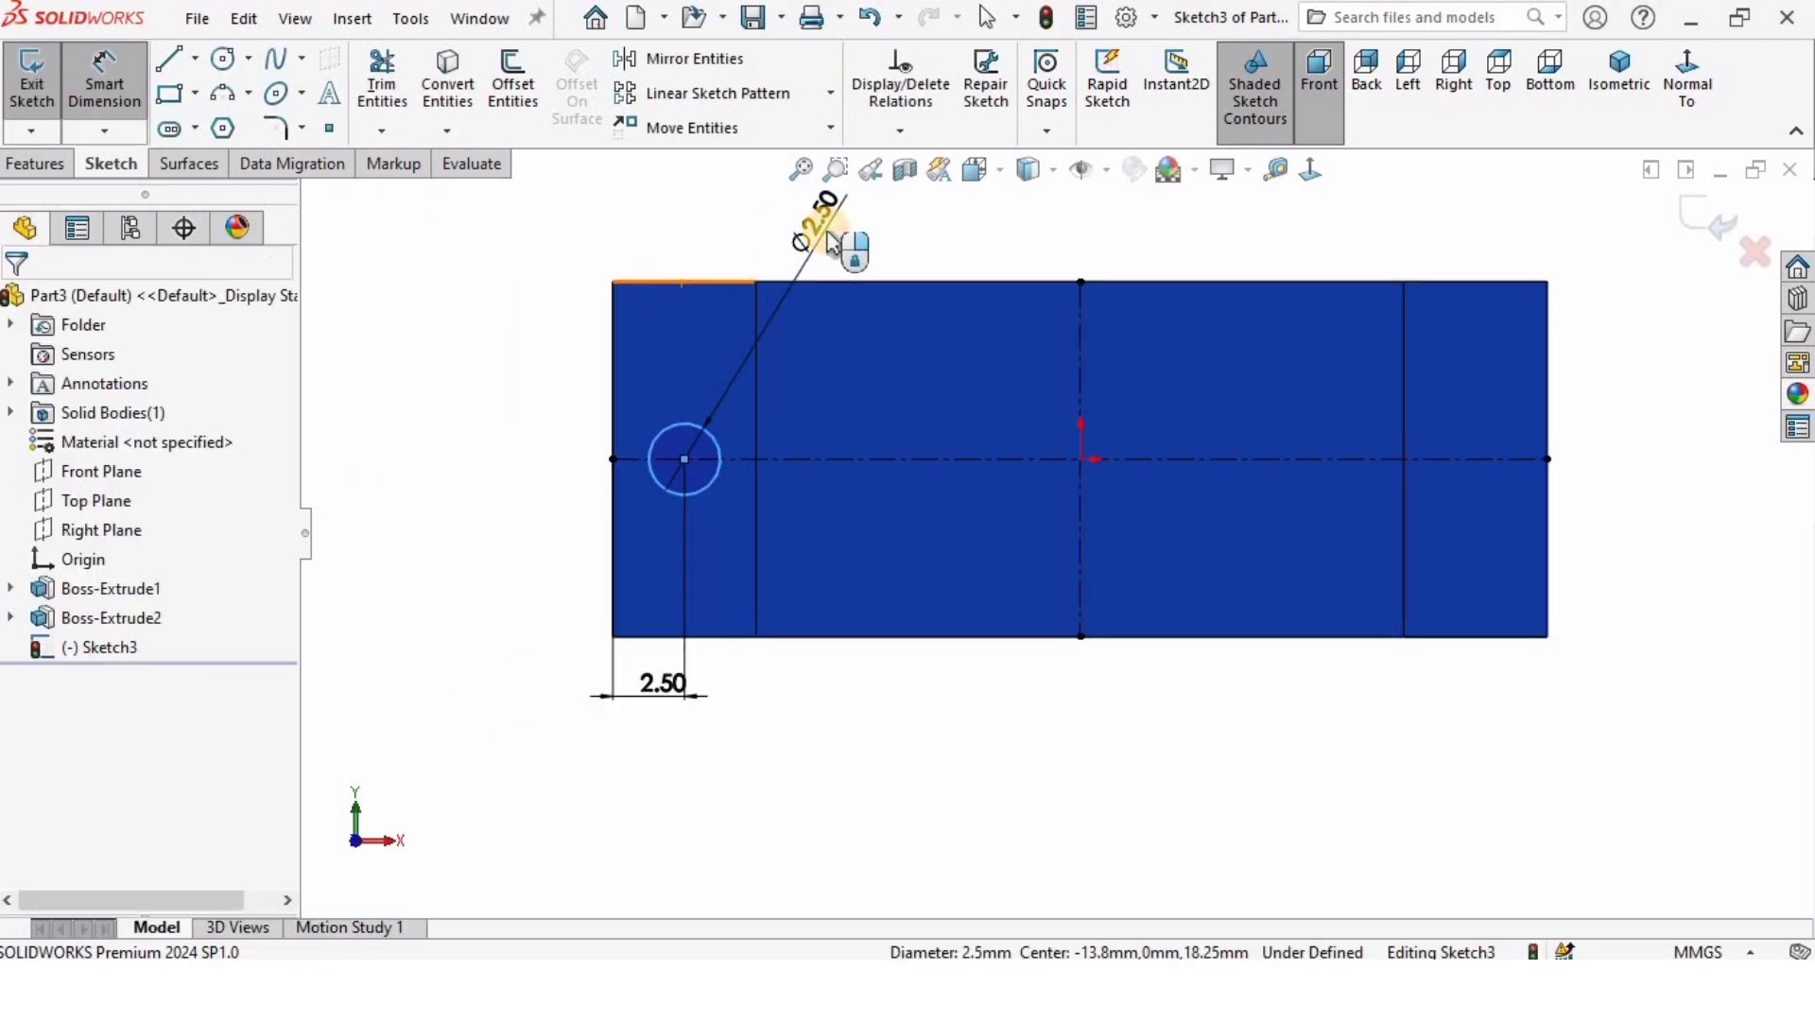
pyautogui.write('2.00mm')
pyautogui.press('Return')
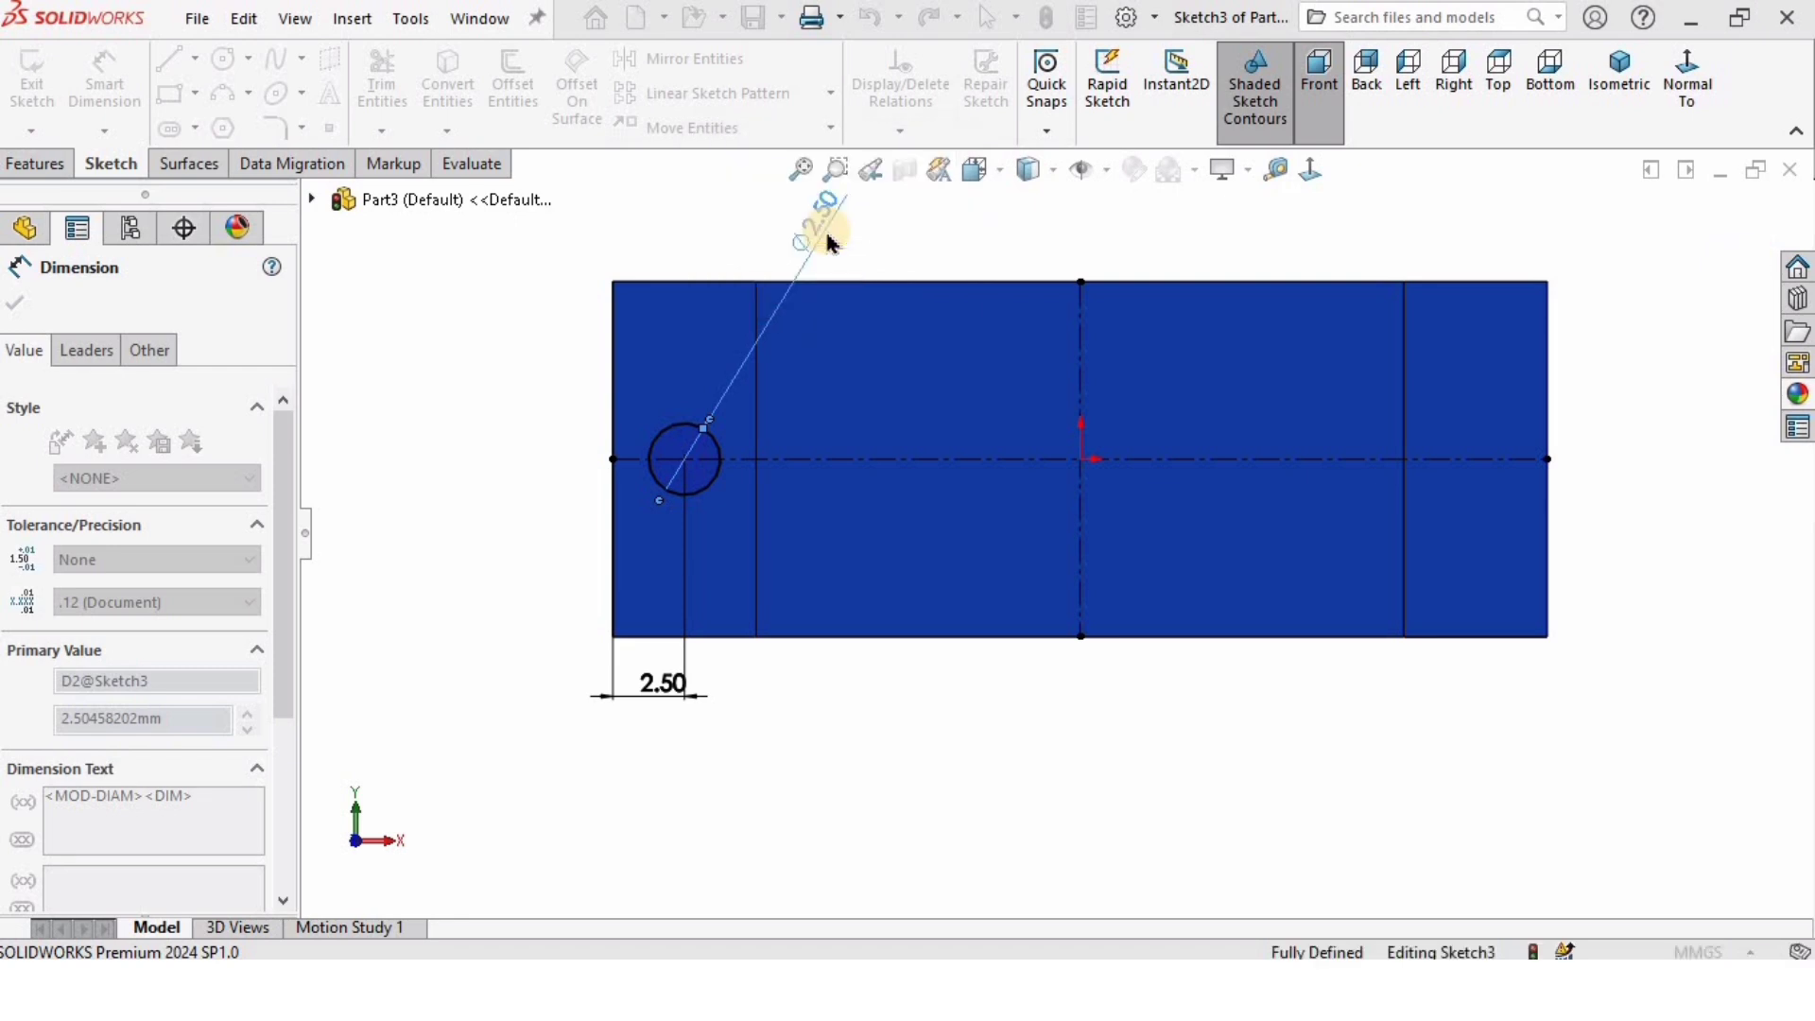
pyautogui.click(460, 563)
# Step: Sketch a corner rectangle about 1.4 mm wide from the left tab's outer edge across the centerline toward the circle, and lower its upper edge
pyautogui.scroll(2, 662, 572)
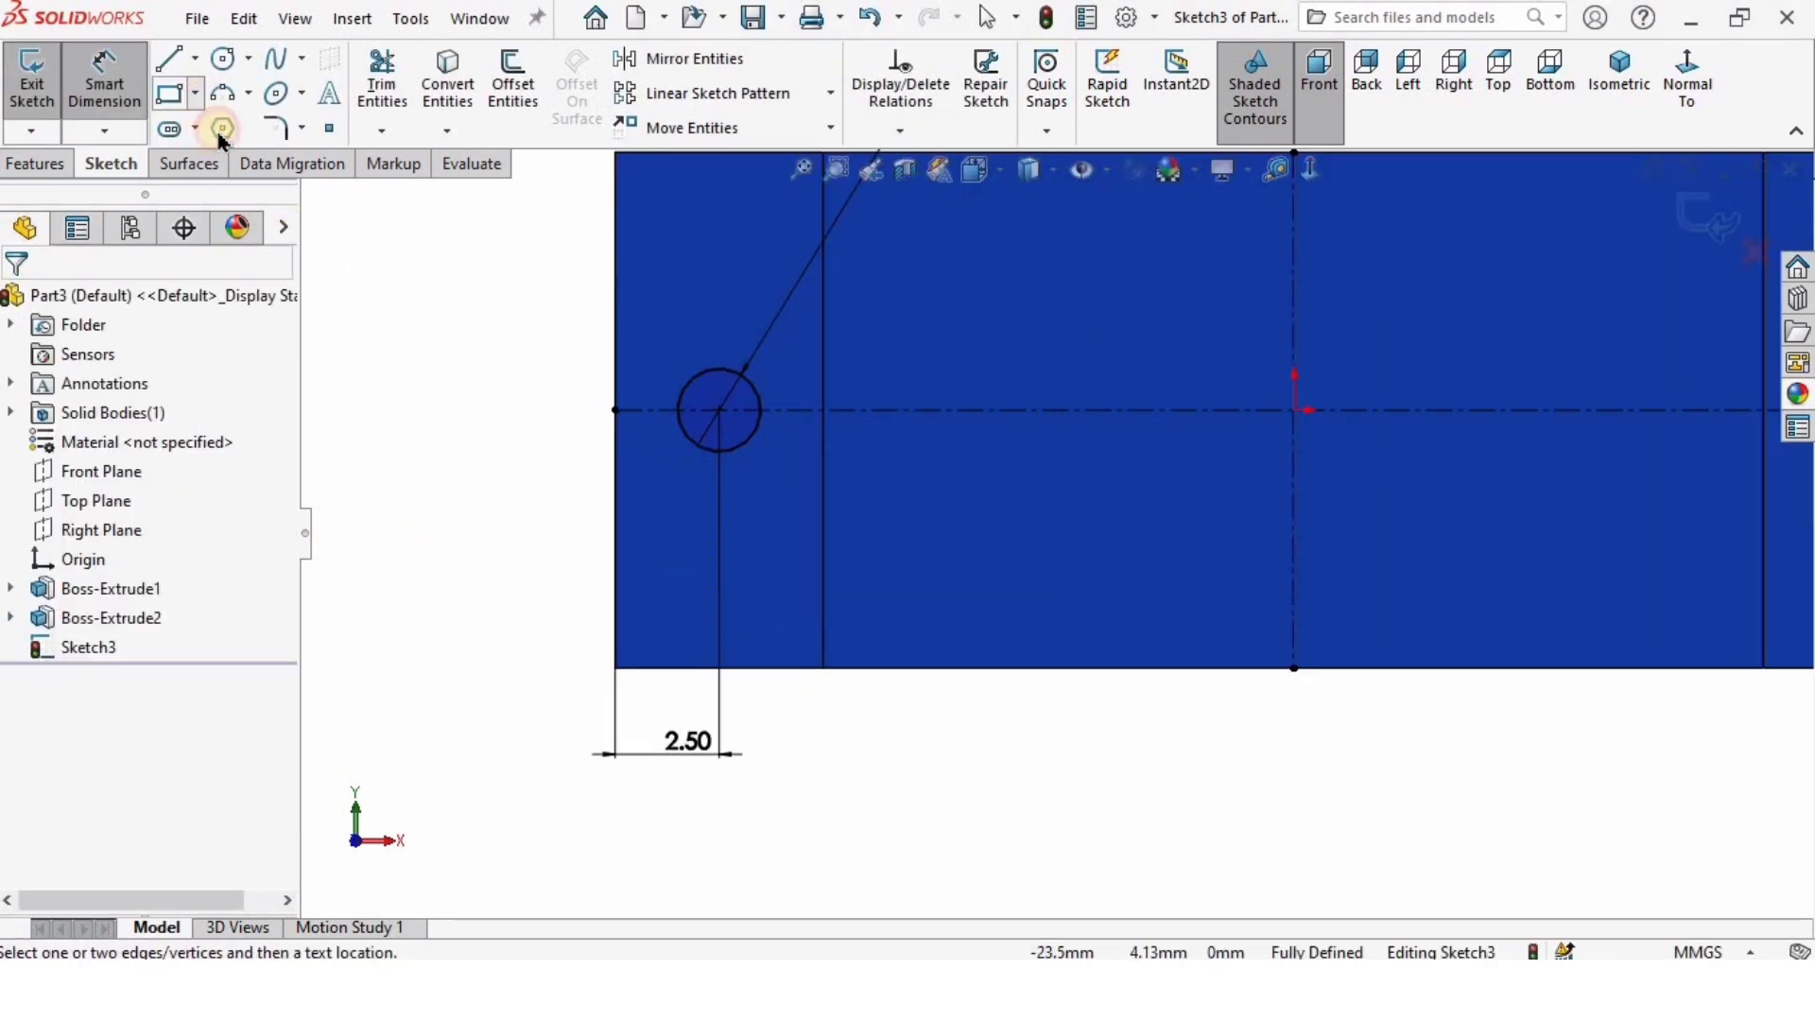
pyautogui.click(195, 92)
pyautogui.click(240, 138)
pyautogui.scroll(2, 662, 454)
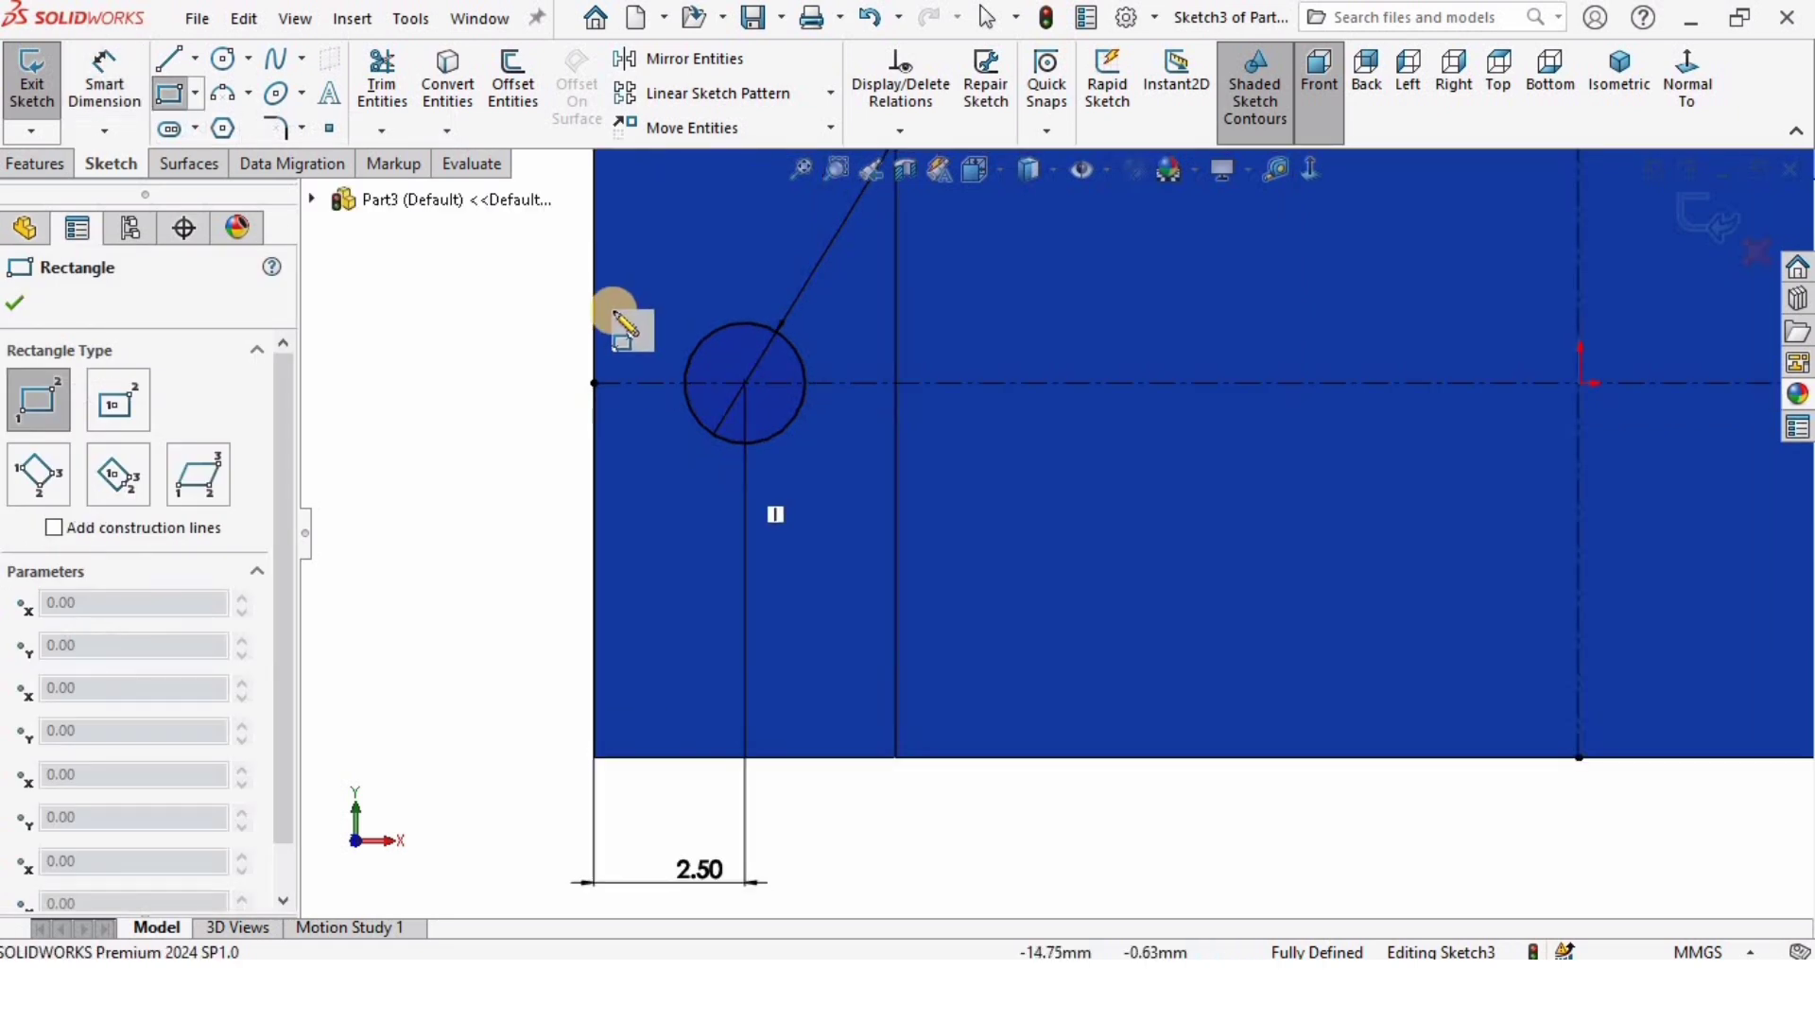
pyautogui.click(610, 366)
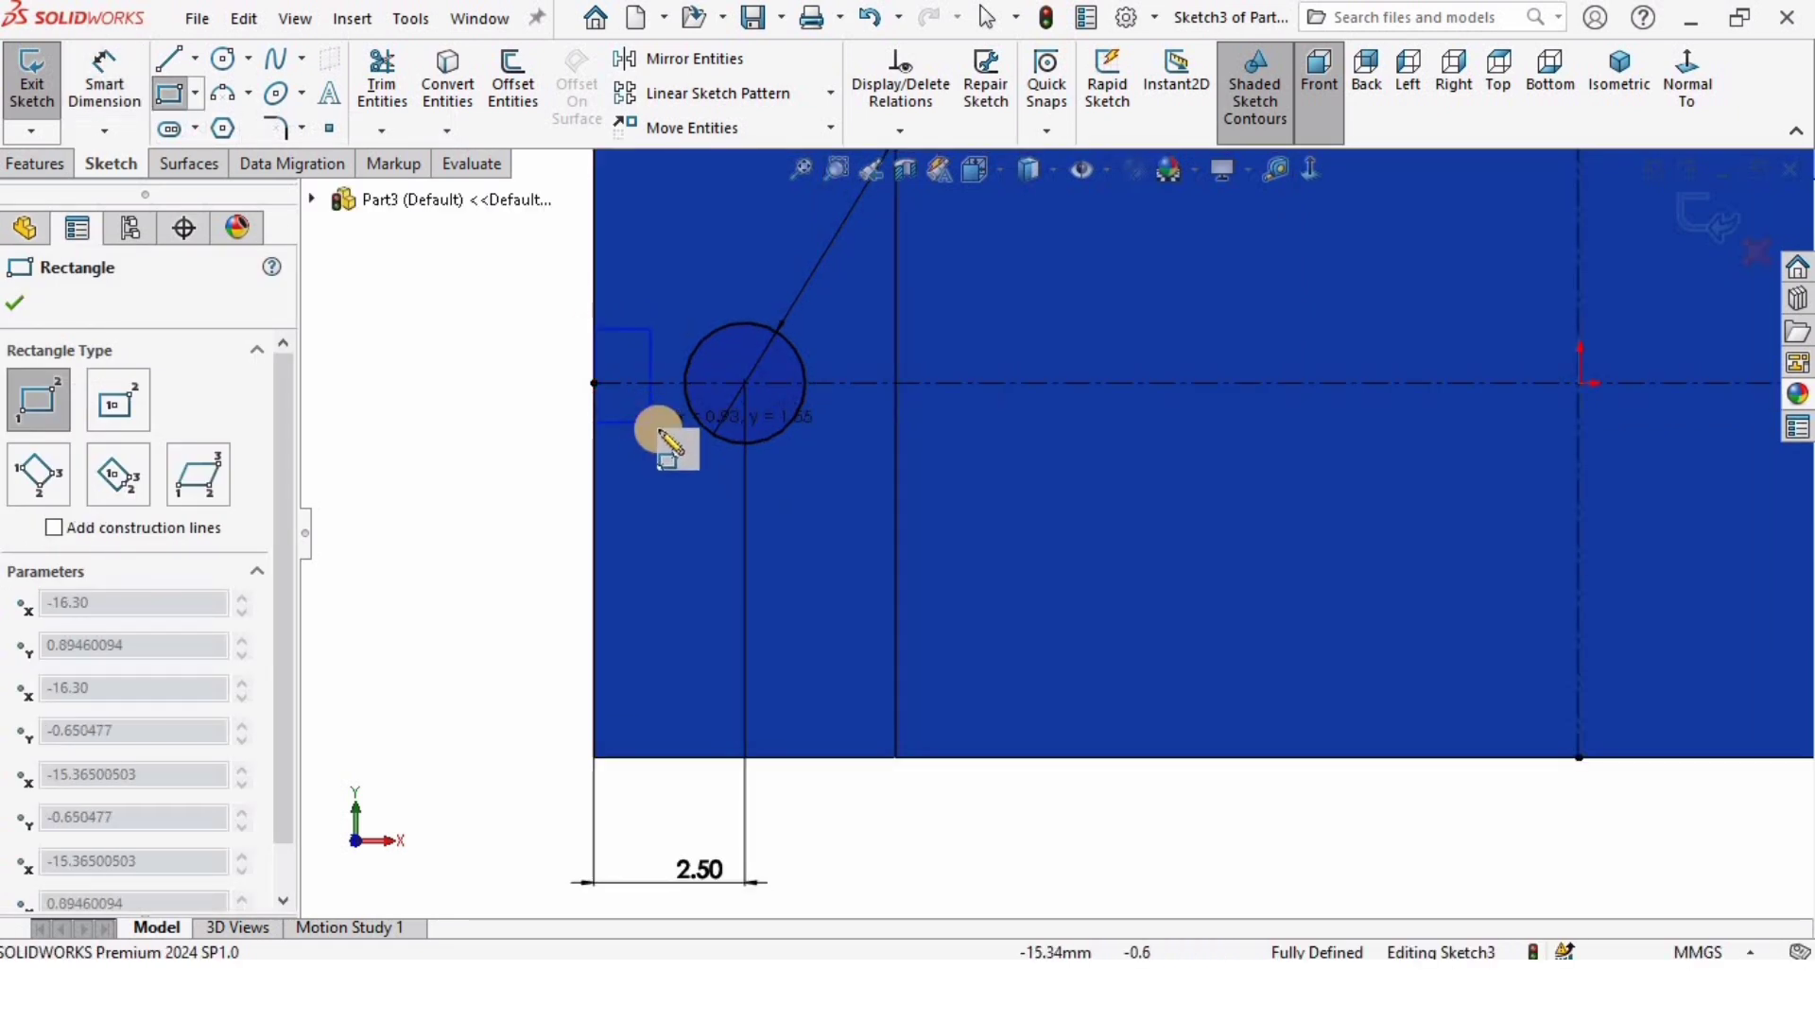
pyautogui.click(683, 435)
pyautogui.press('Escape')
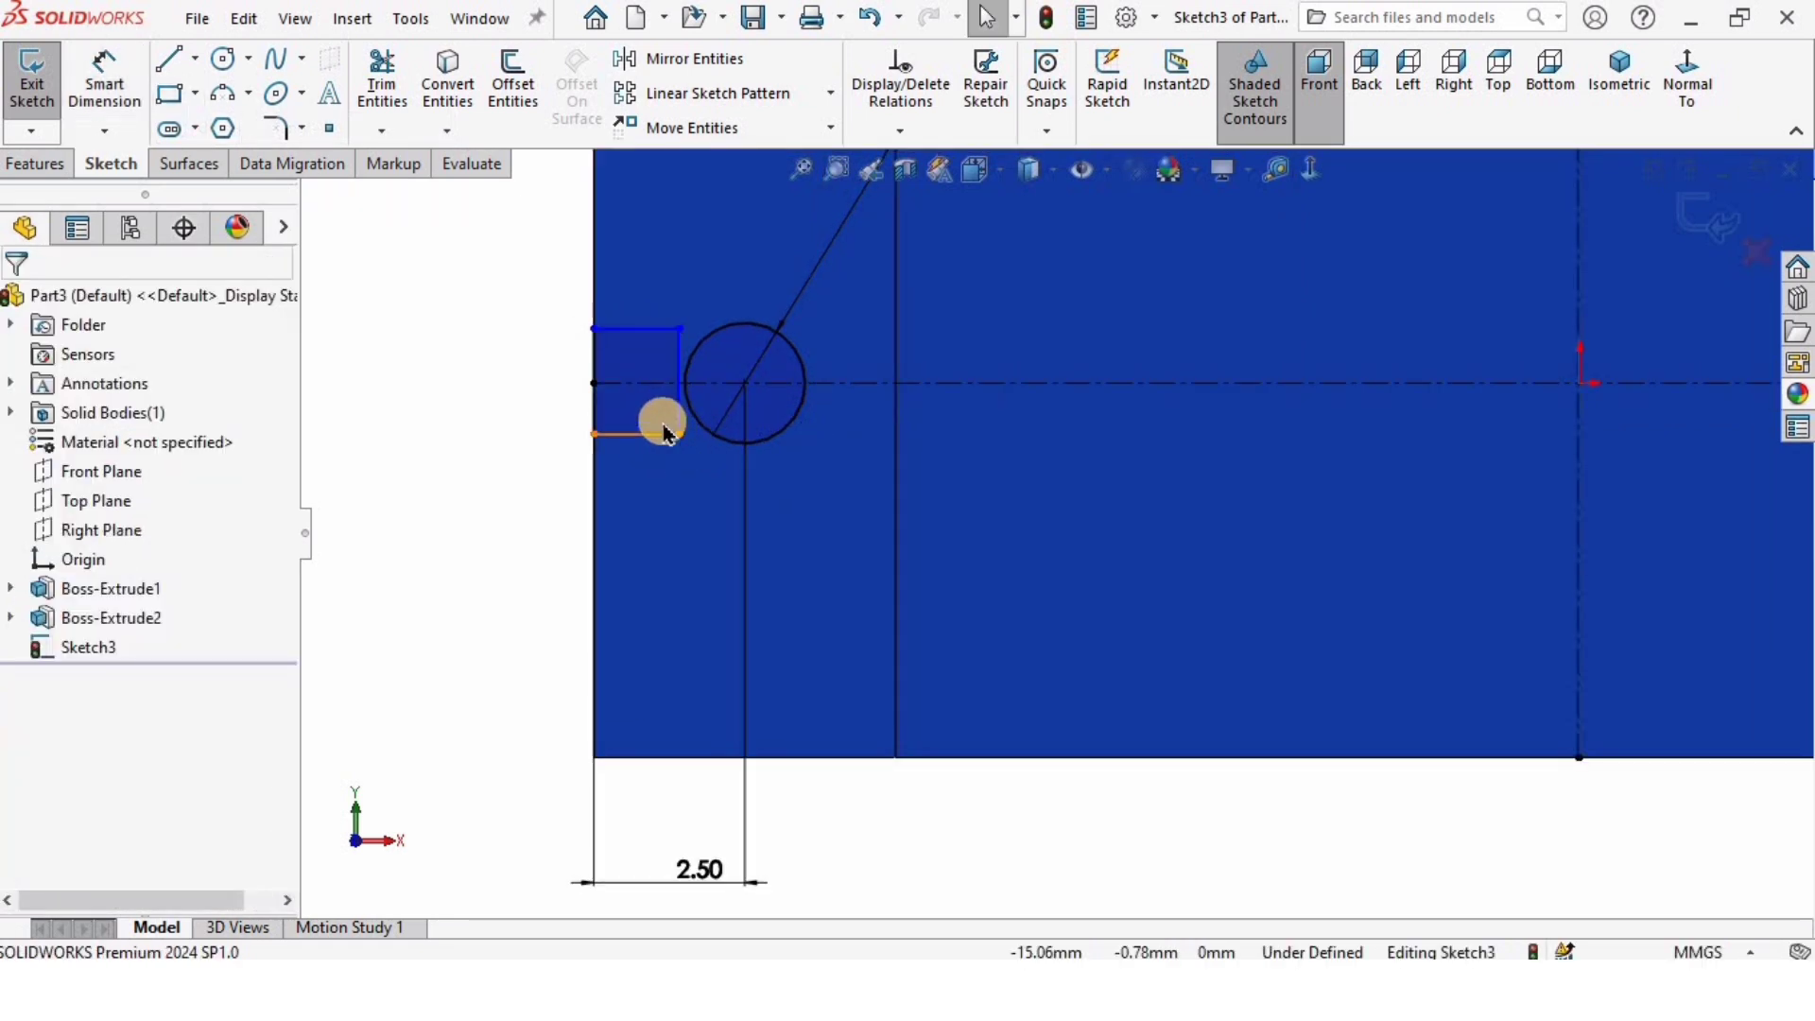
pyautogui.scroll(2, 673, 378)
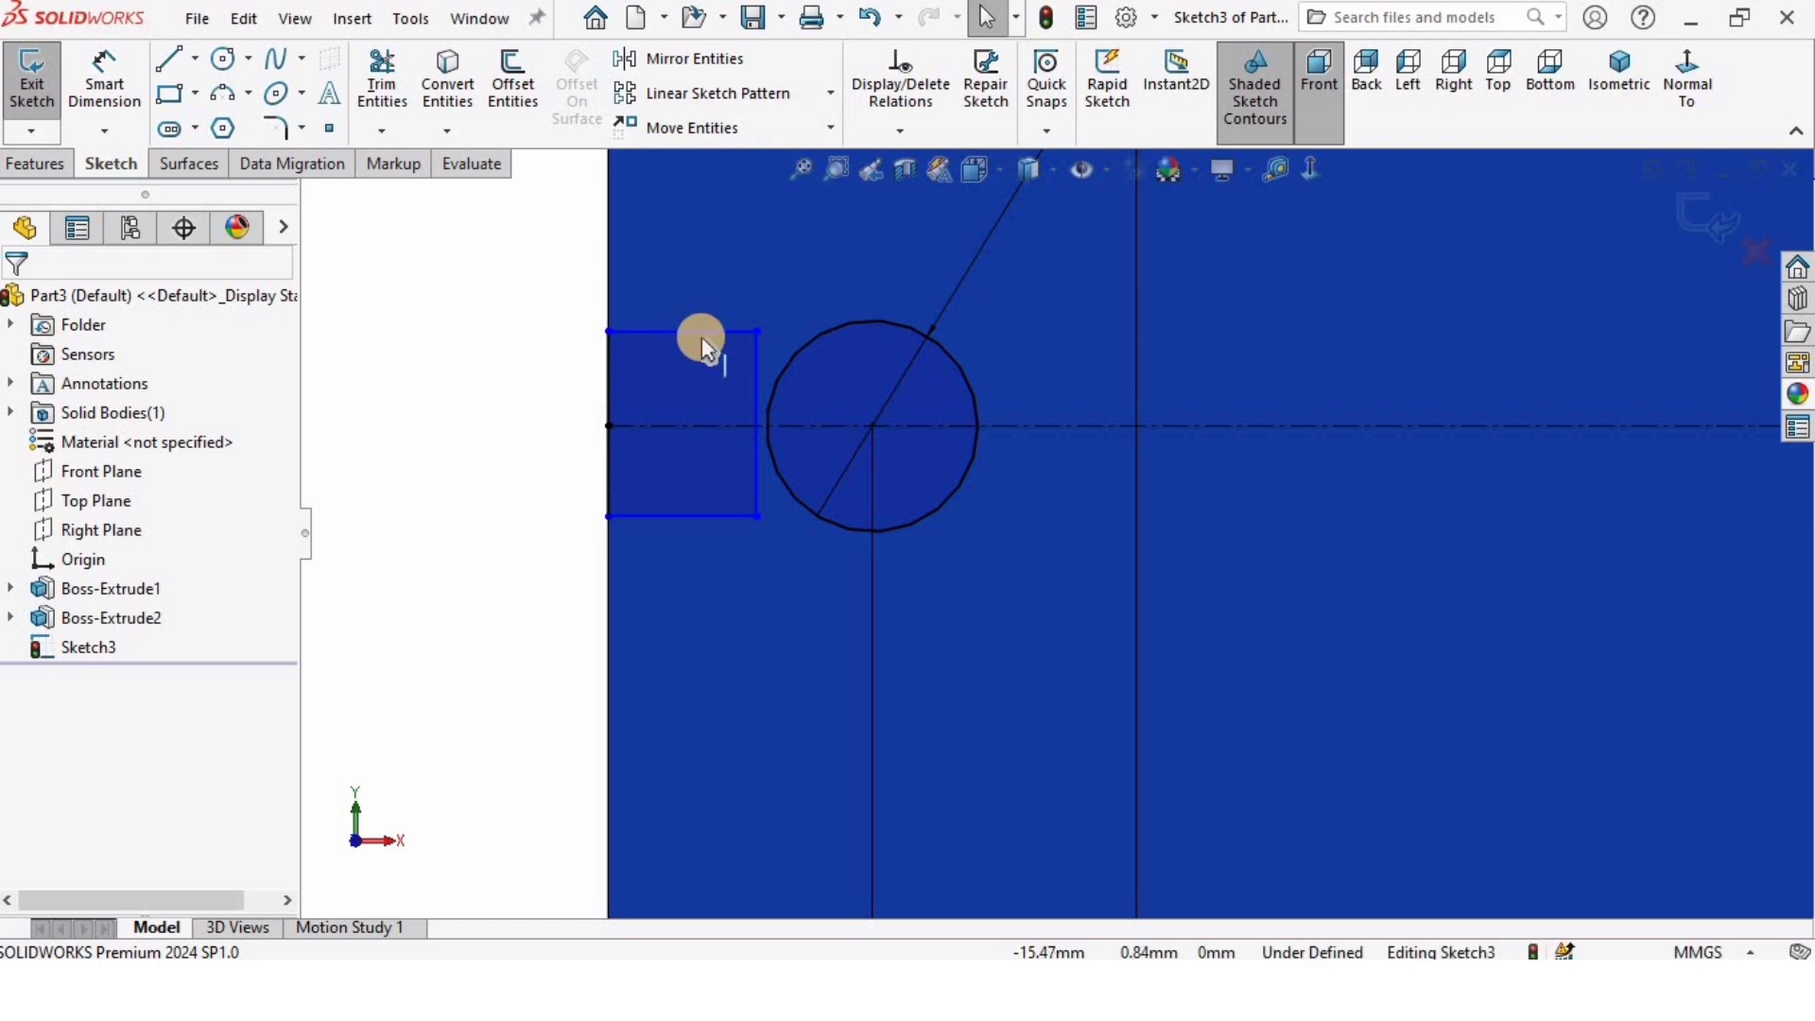
pyautogui.moveTo(716, 377); pyautogui.dragTo(716, 369)
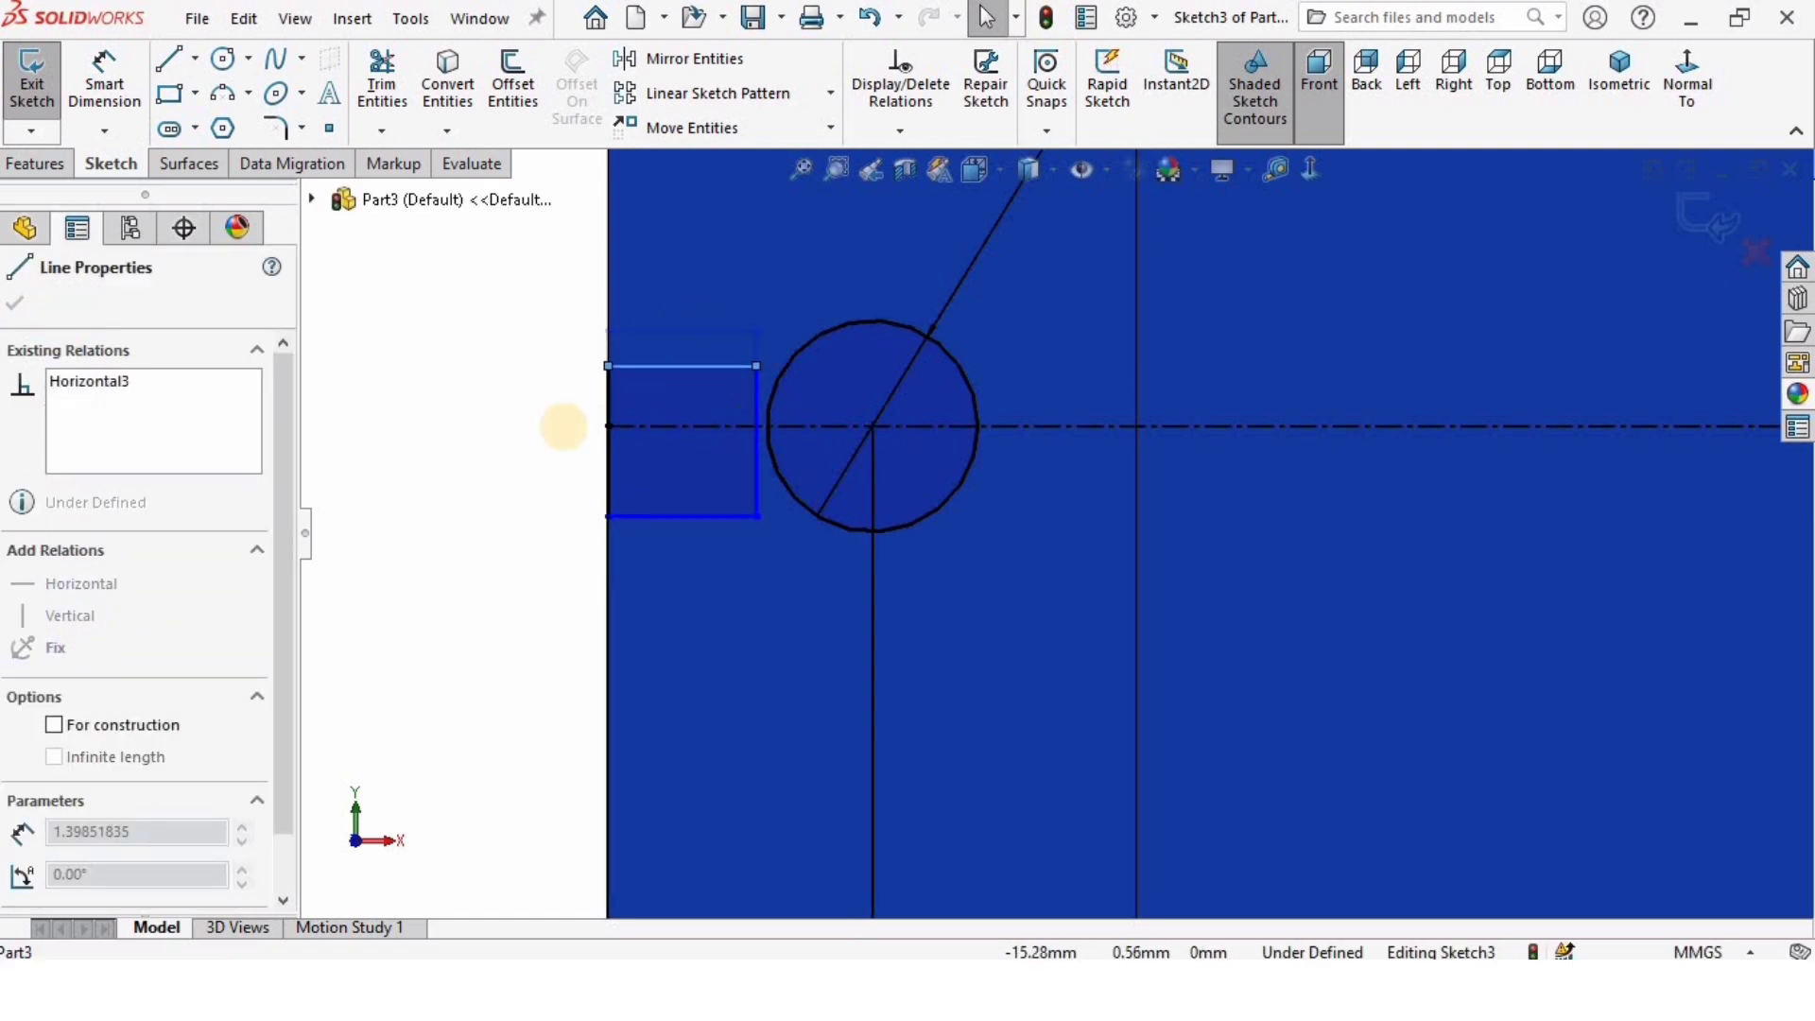
pyautogui.click(517, 399)
# Step: Make the rectangle's upper inner corner coincident with the circle
pyautogui.scroll(3, 851, 408)
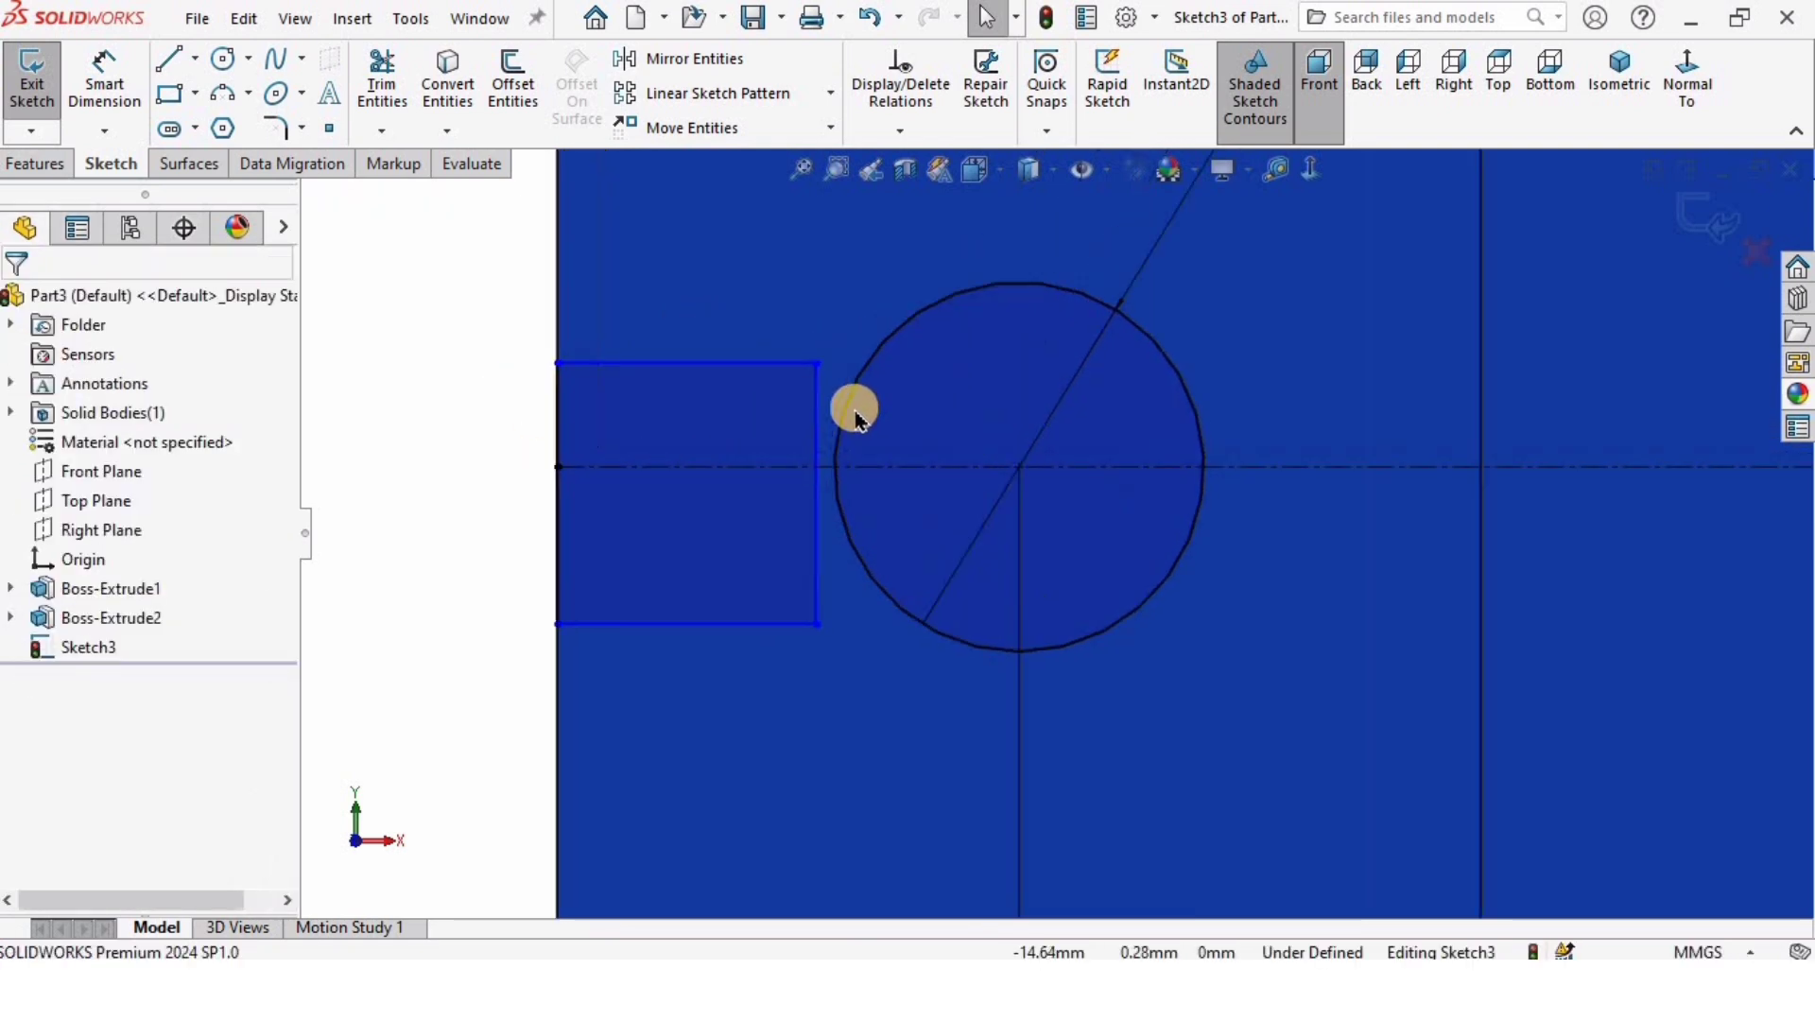
pyautogui.click(895, 337)
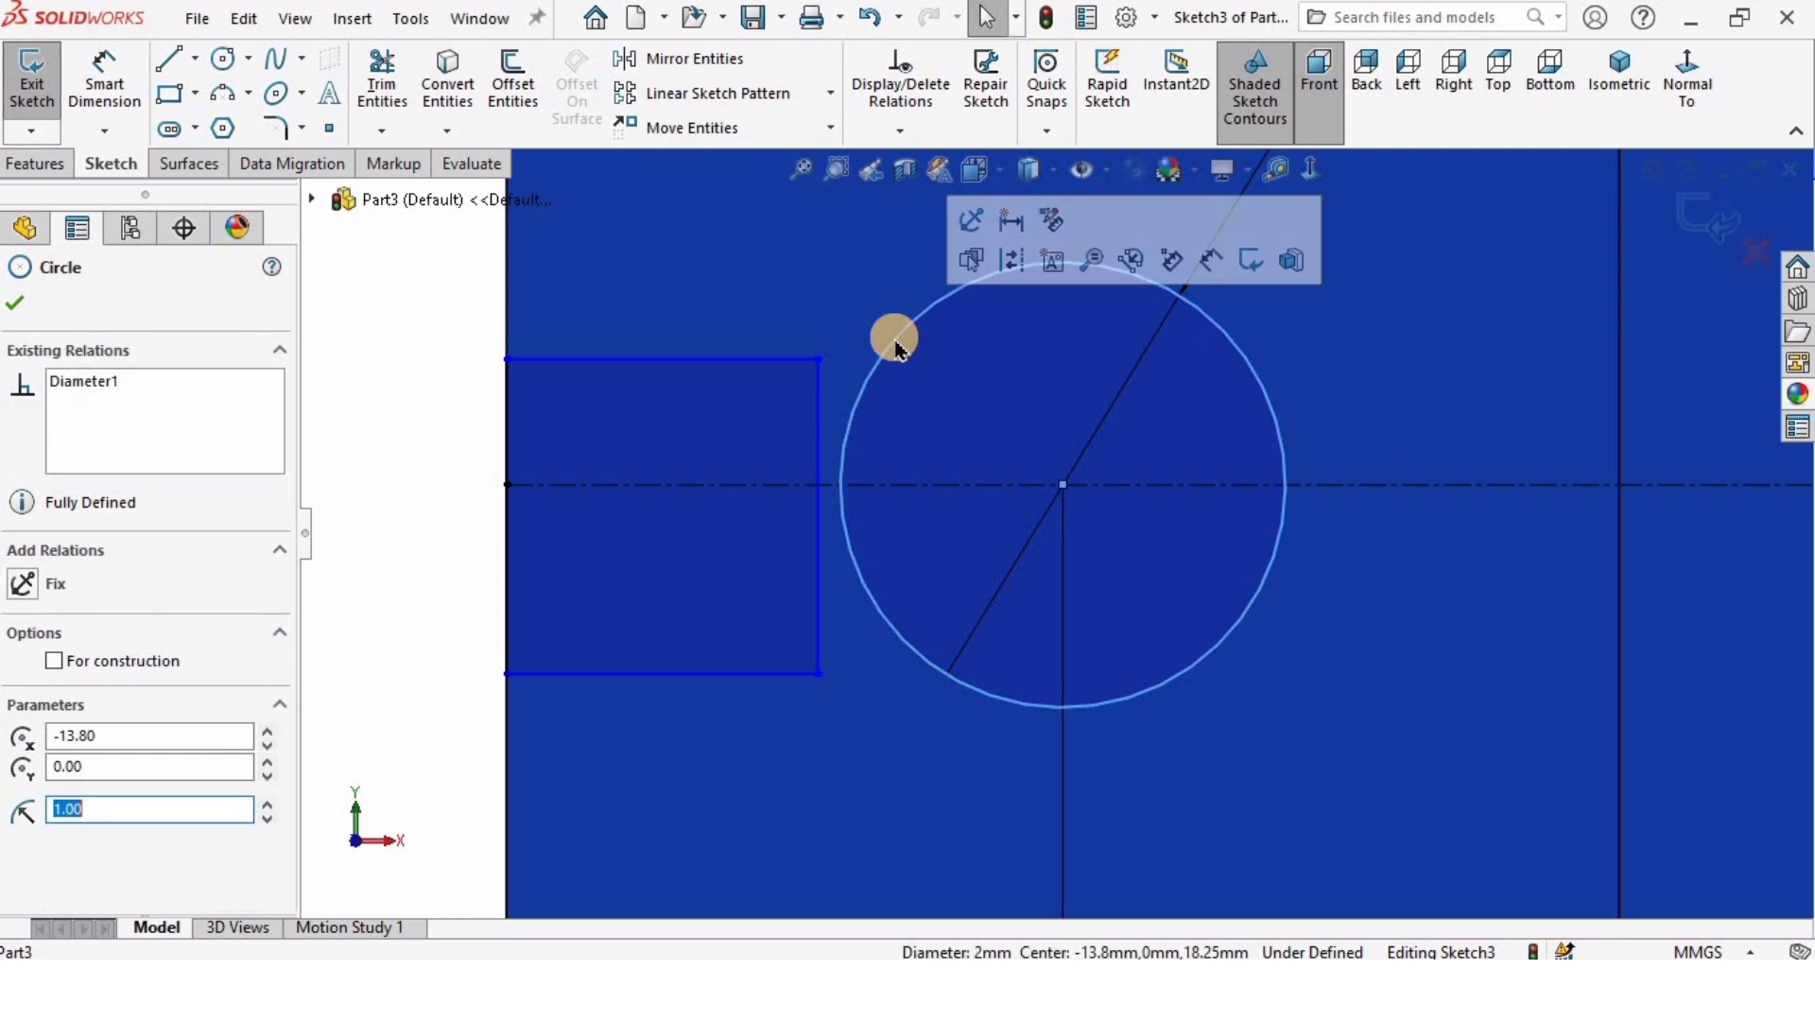
pyautogui.keyDown('ctrl'); pyautogui.click(819, 360); pyautogui.keyUp('ctrl')
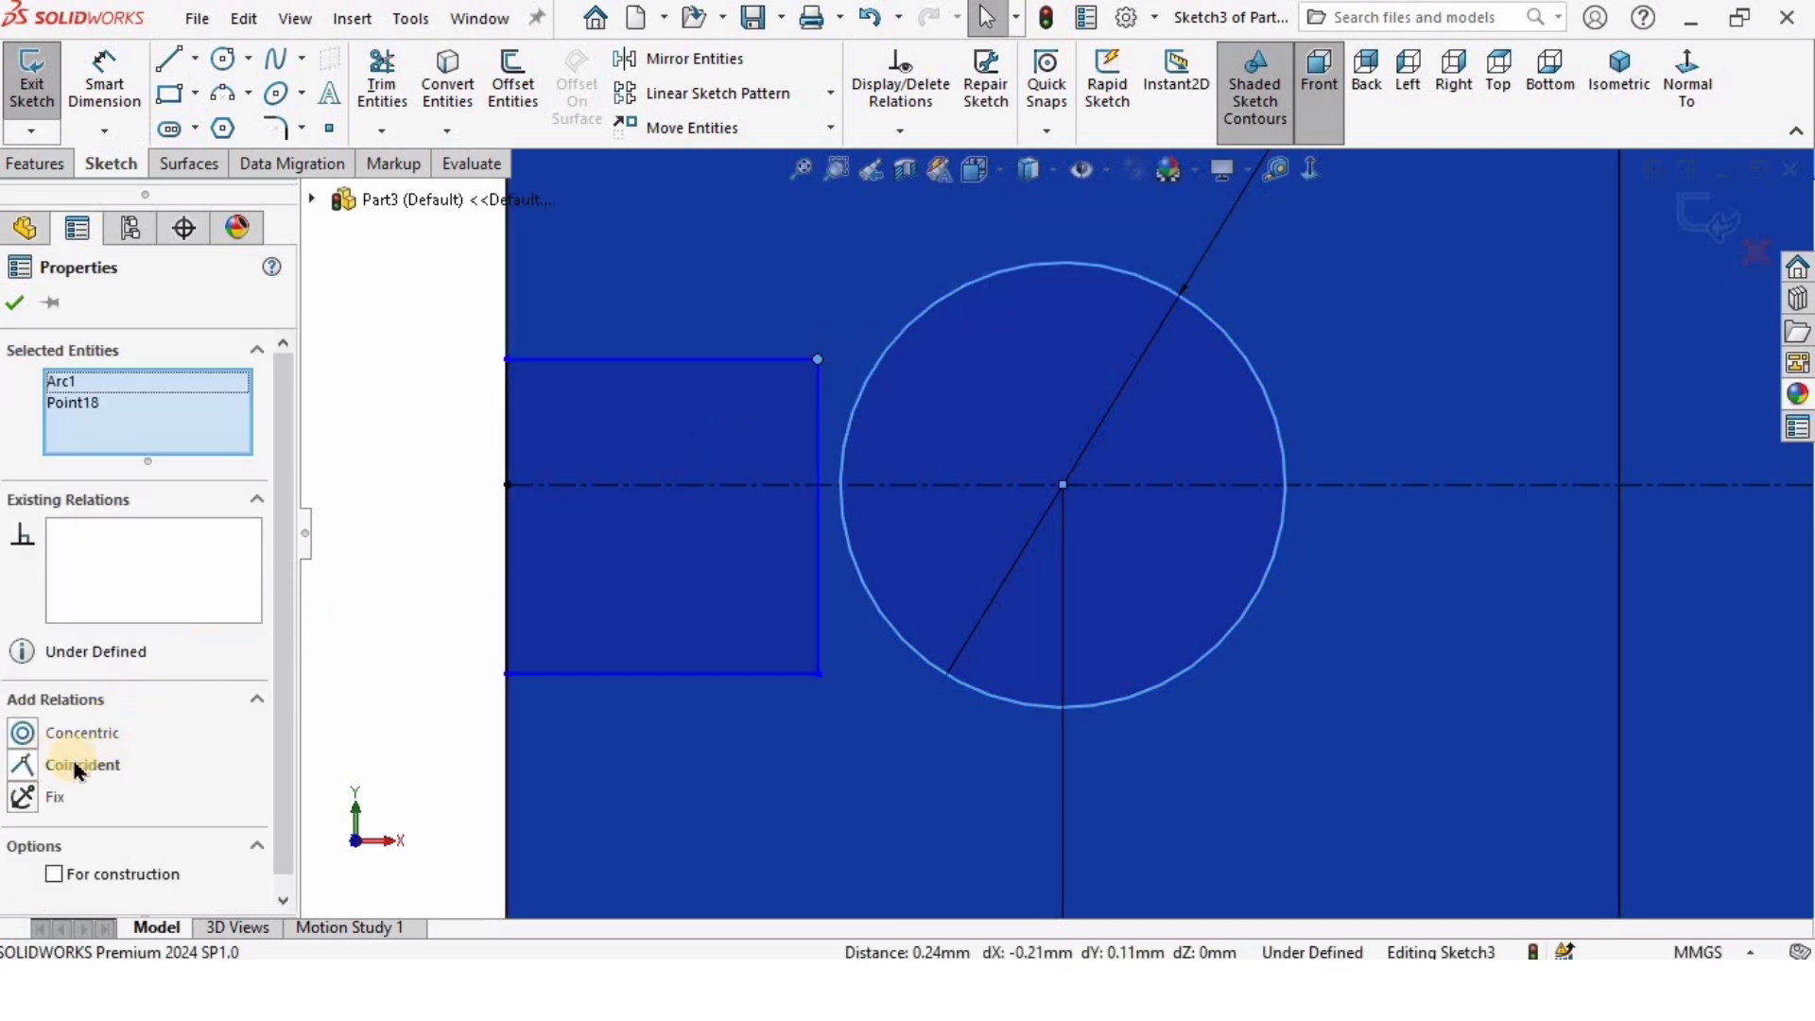
pyautogui.click(79, 765)
pyautogui.click(474, 450)
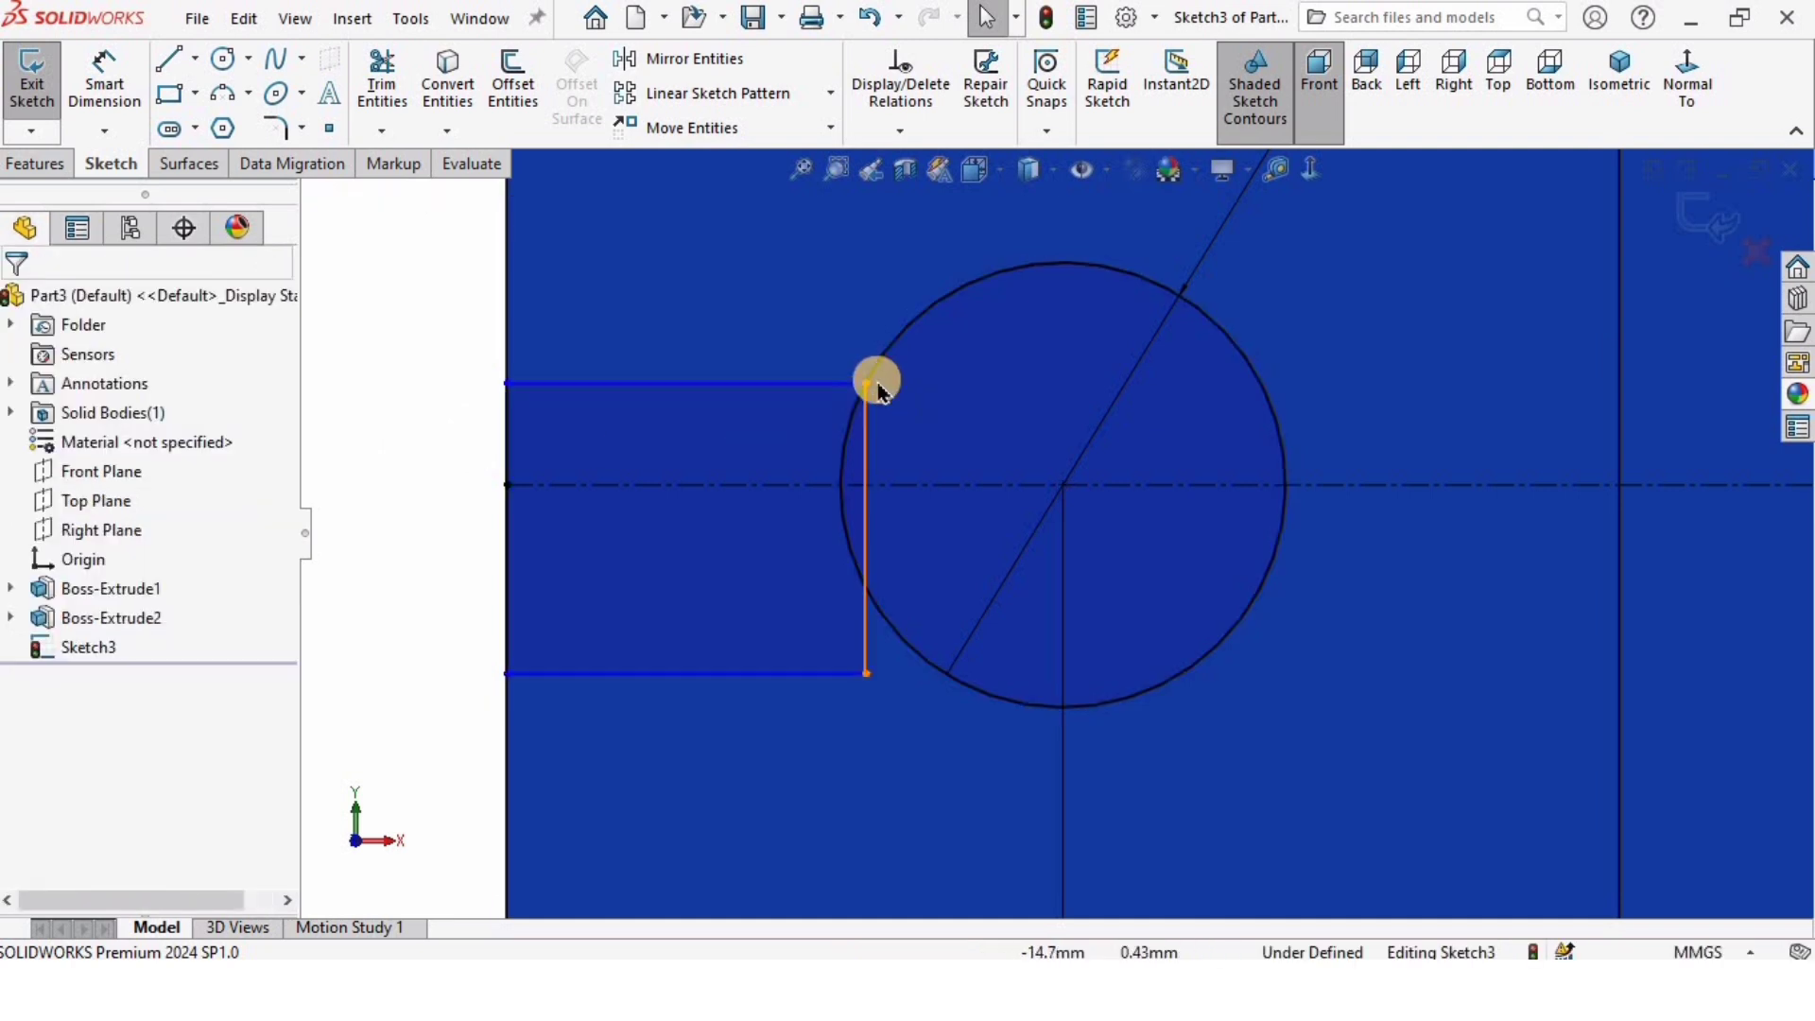
# Step: Make the rectangle's upper and lower edges symmetric about the horizontal centerline
pyautogui.scroll(-2, 838, 562)
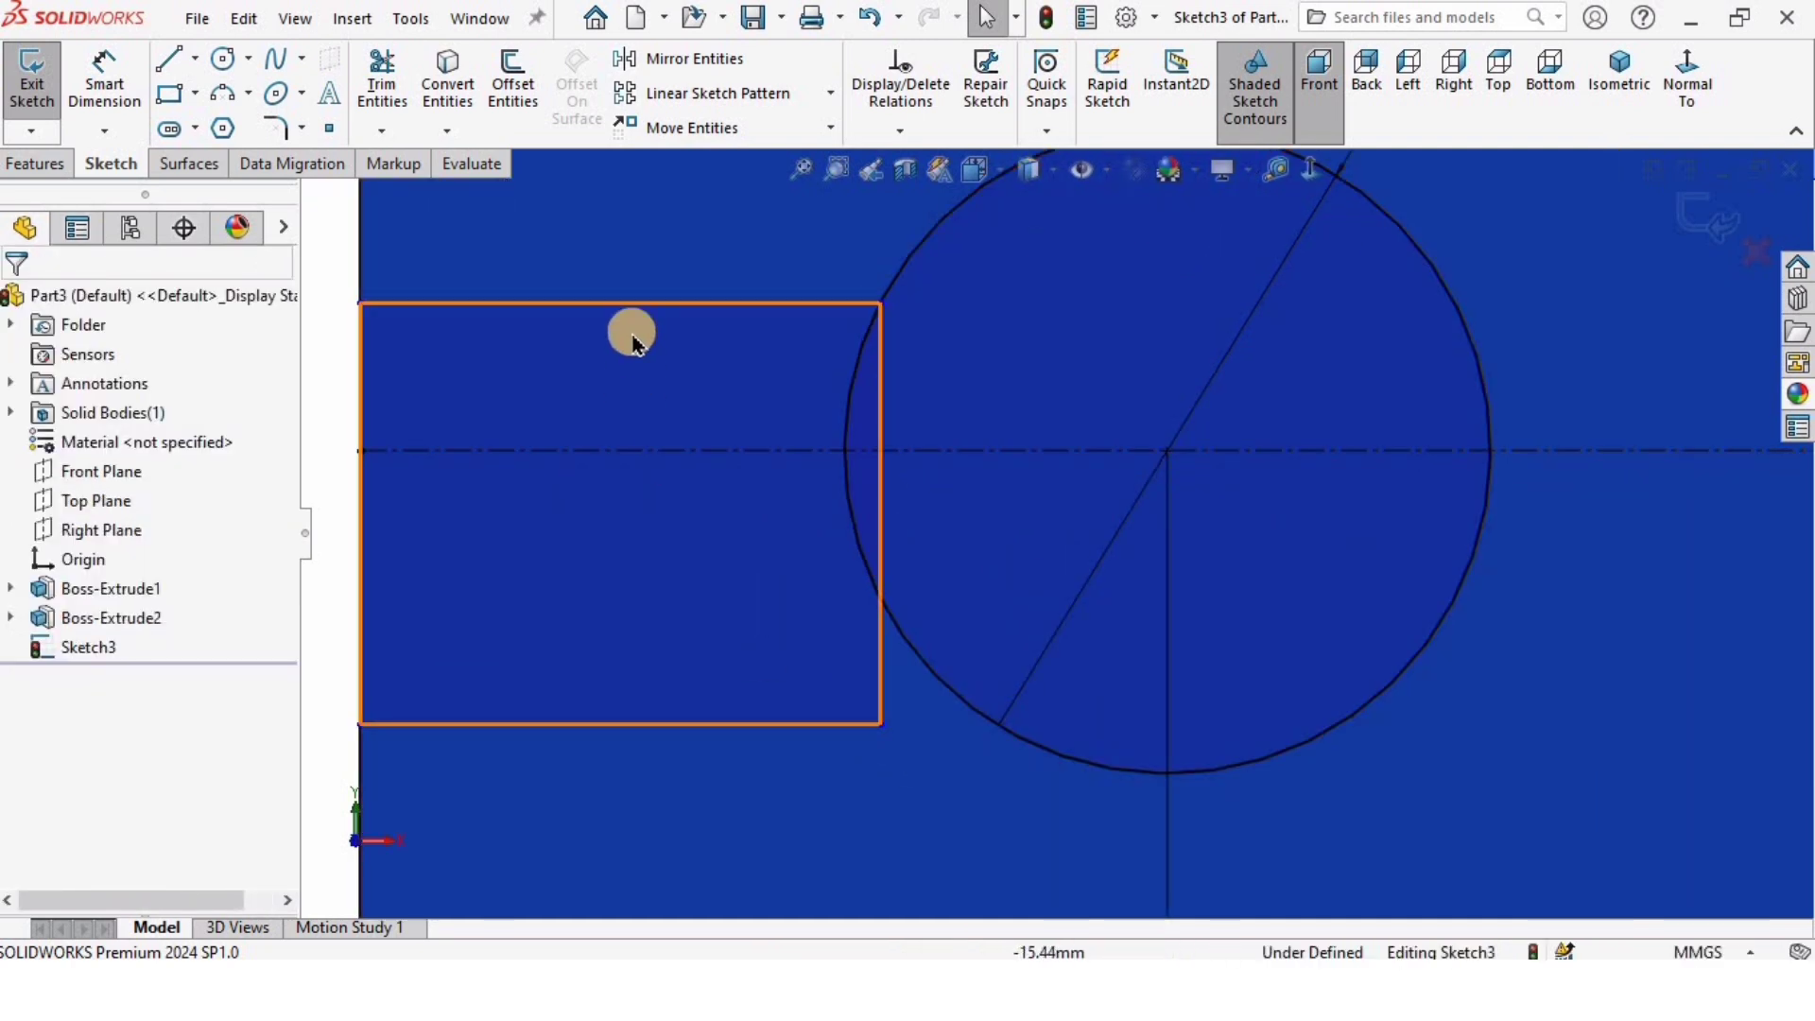
pyautogui.click(634, 303)
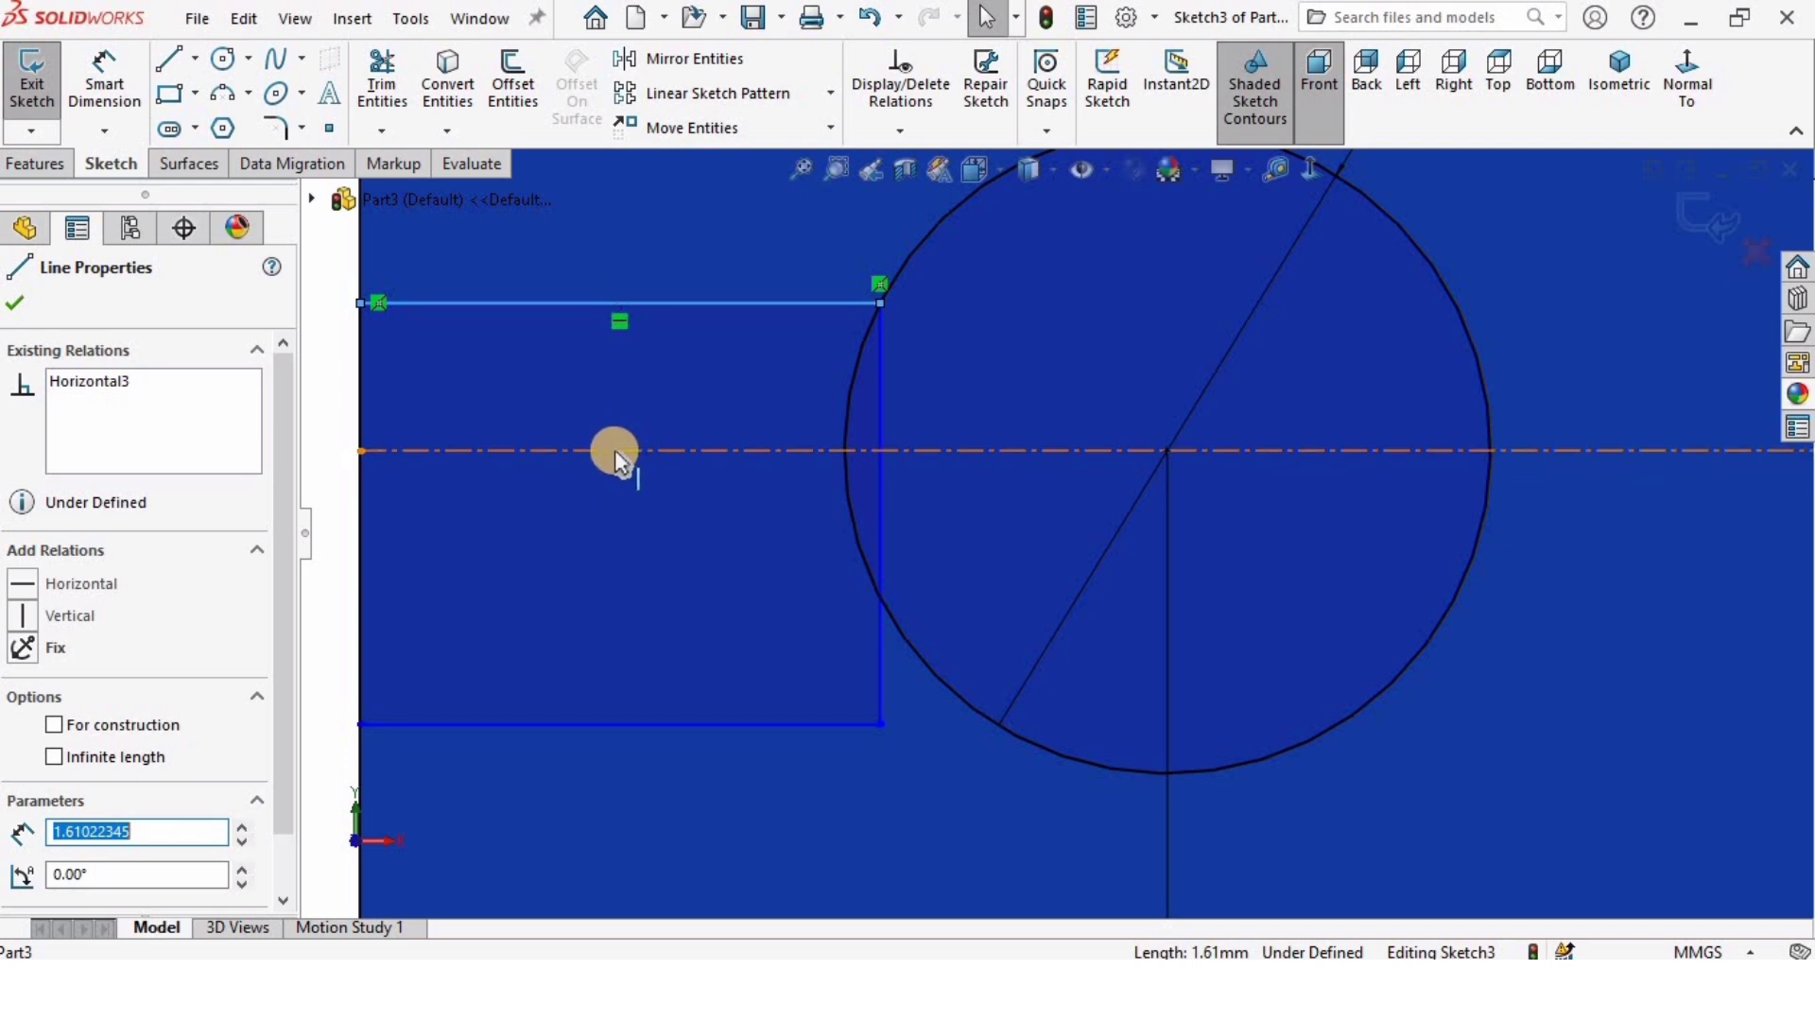
pyautogui.click(614, 450)
pyautogui.keyDown('ctrl'); pyautogui.click(650, 723); pyautogui.keyUp('ctrl')
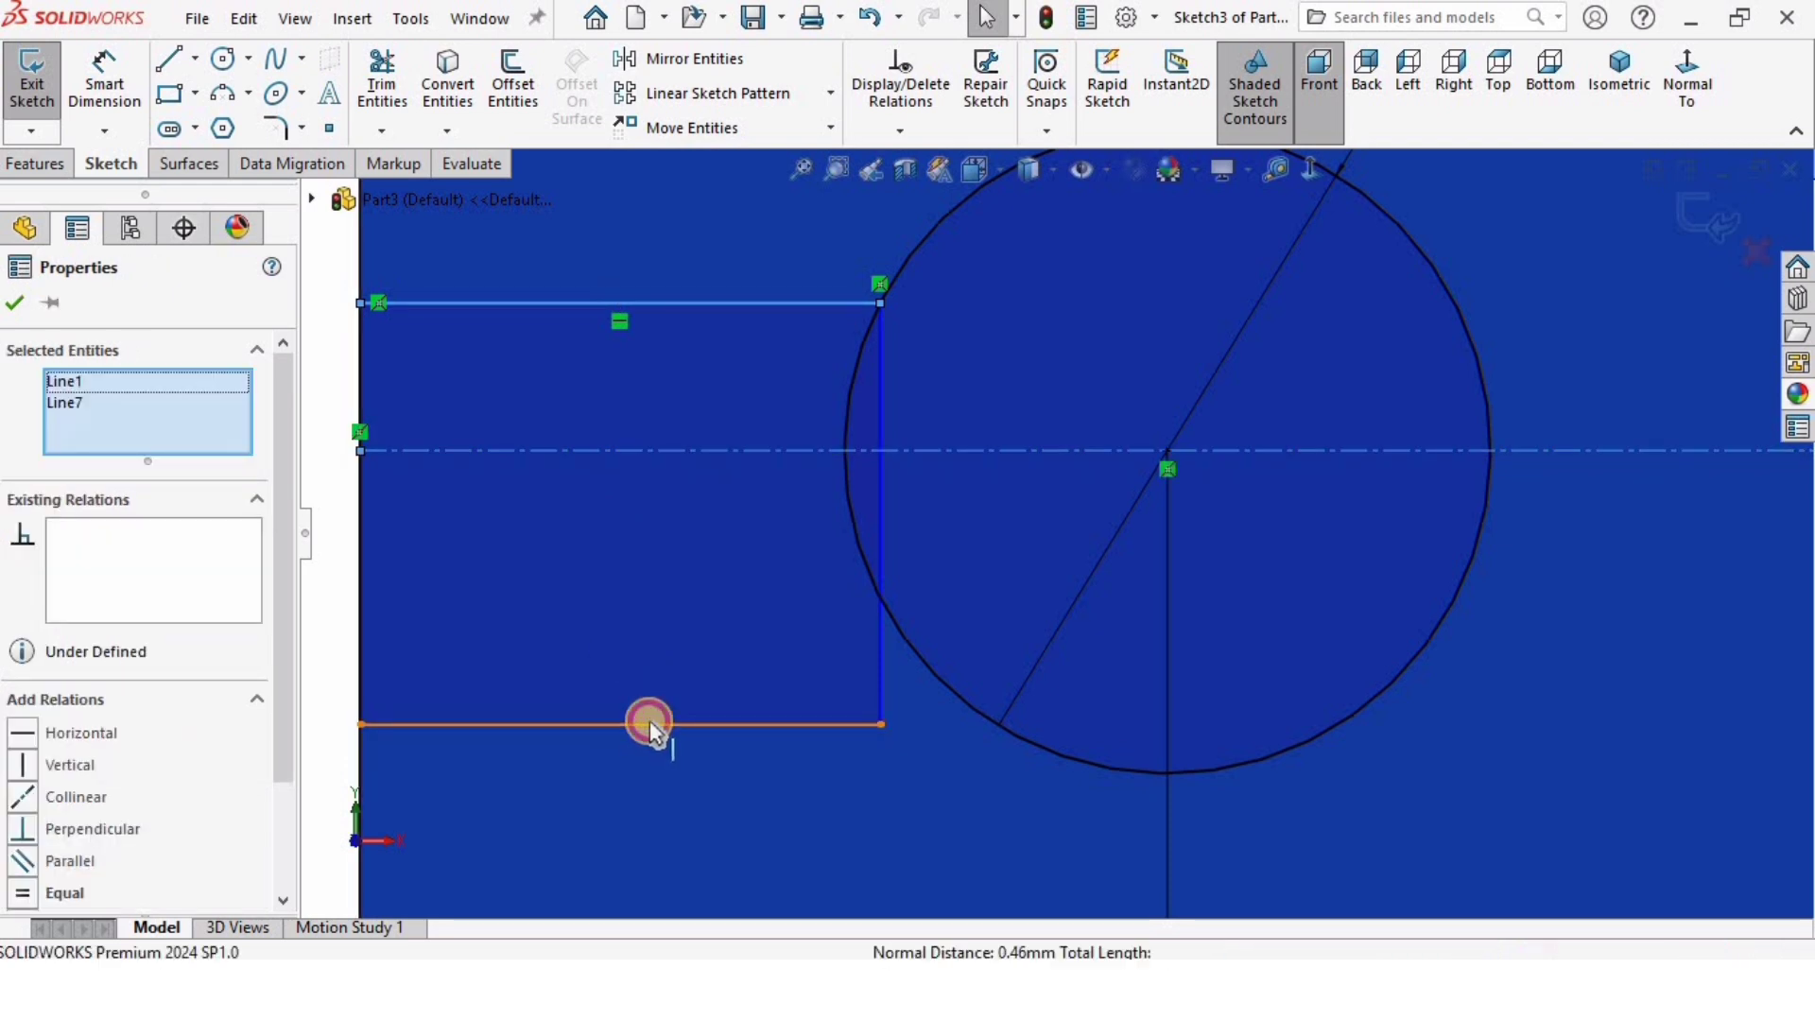
pyautogui.keyDown('ctrl'); pyautogui.click(650, 723); pyautogui.keyUp('ctrl')
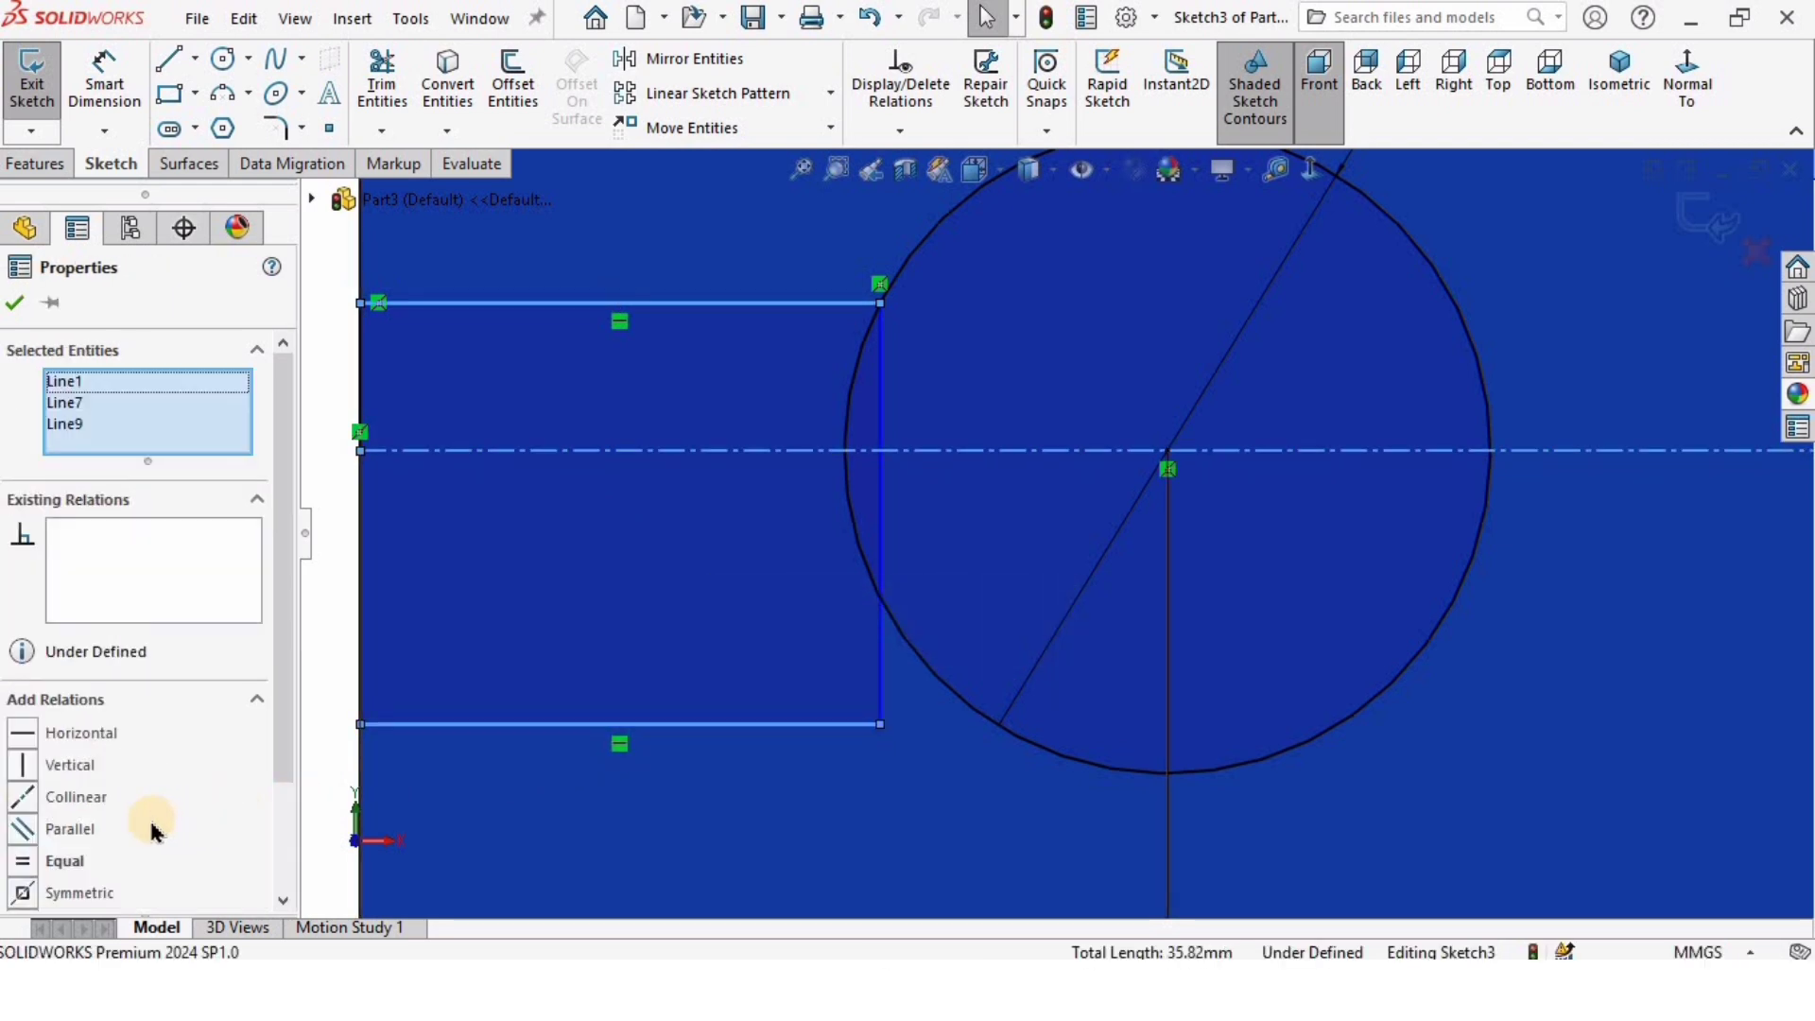
pyautogui.click(76, 895)
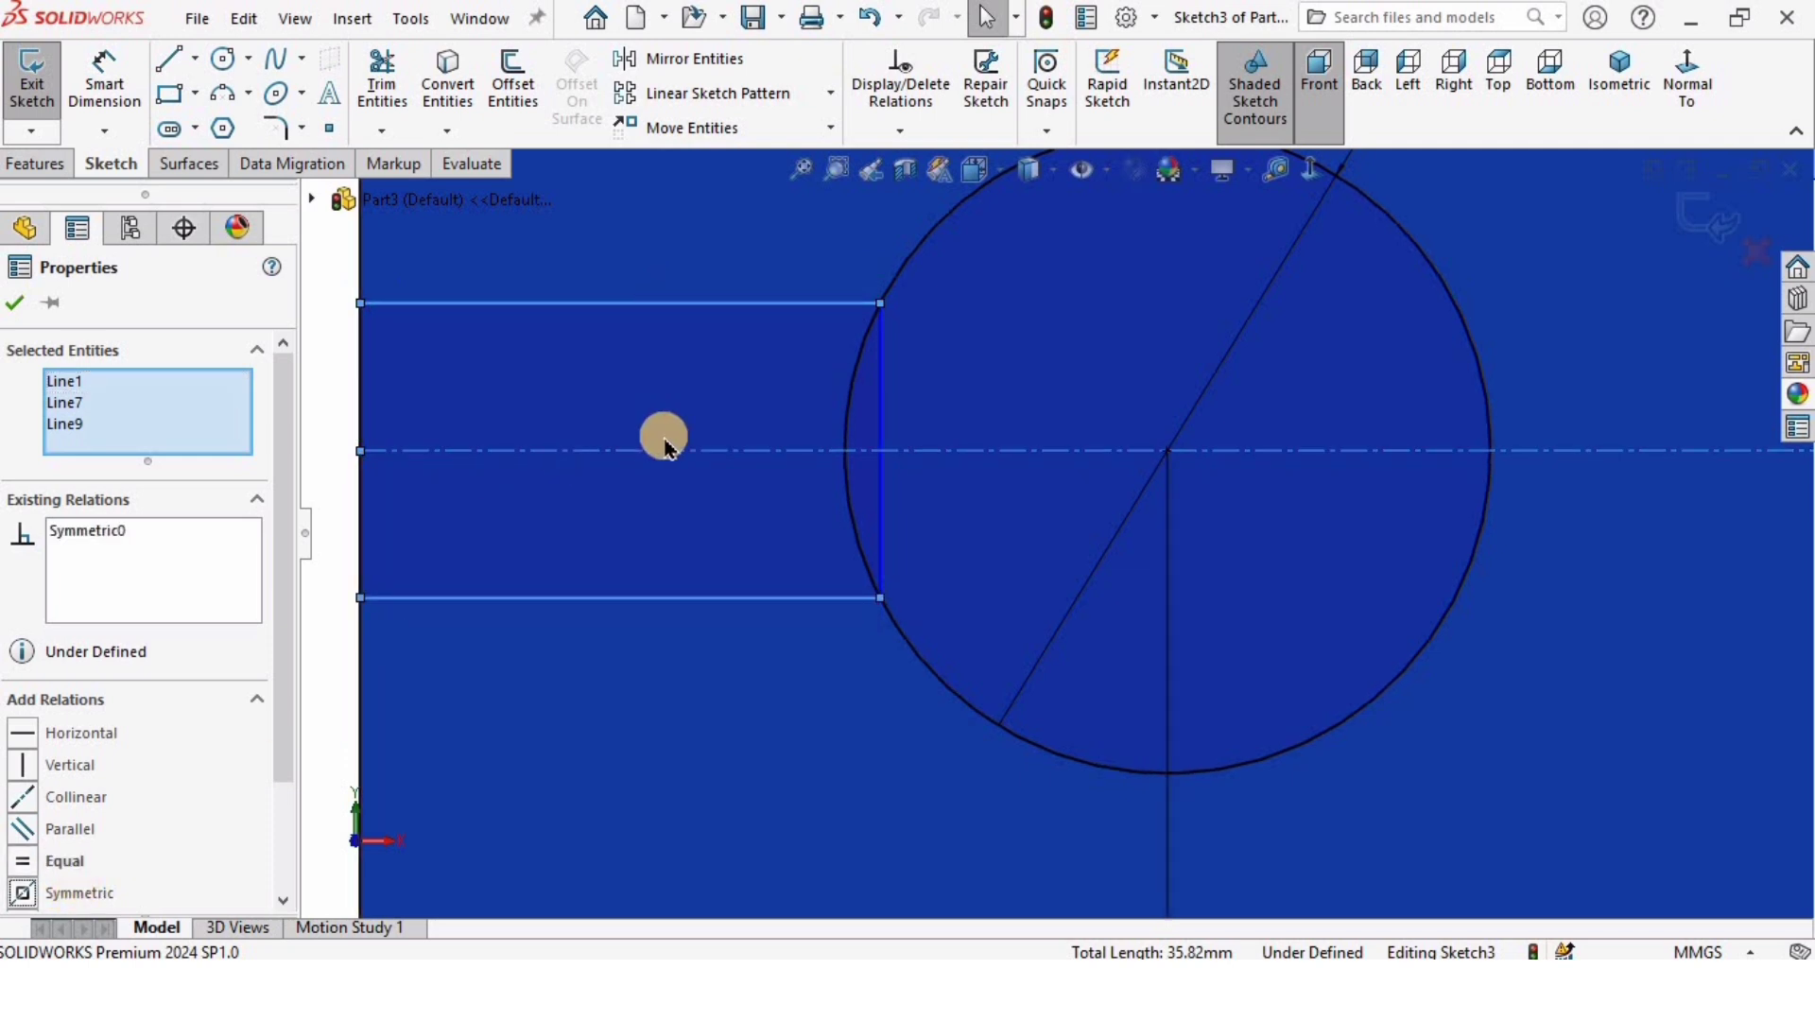
pyautogui.click(880, 597)
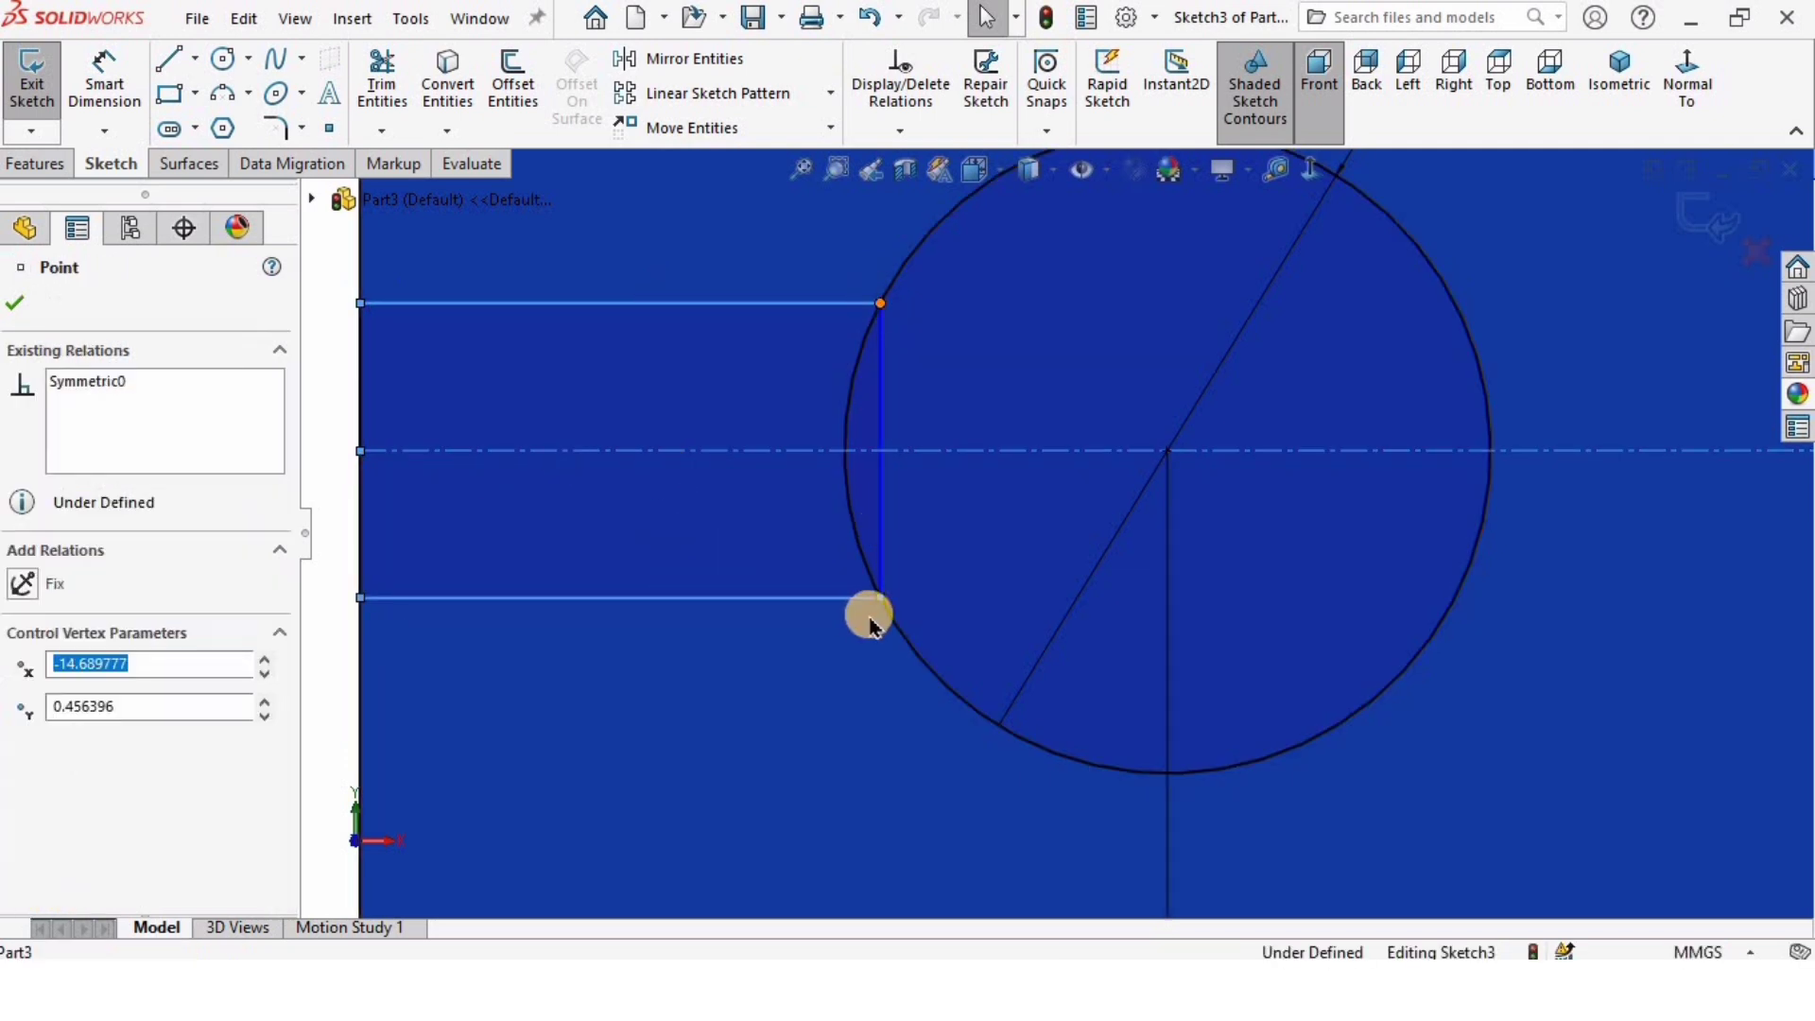
pyautogui.click(848, 707)
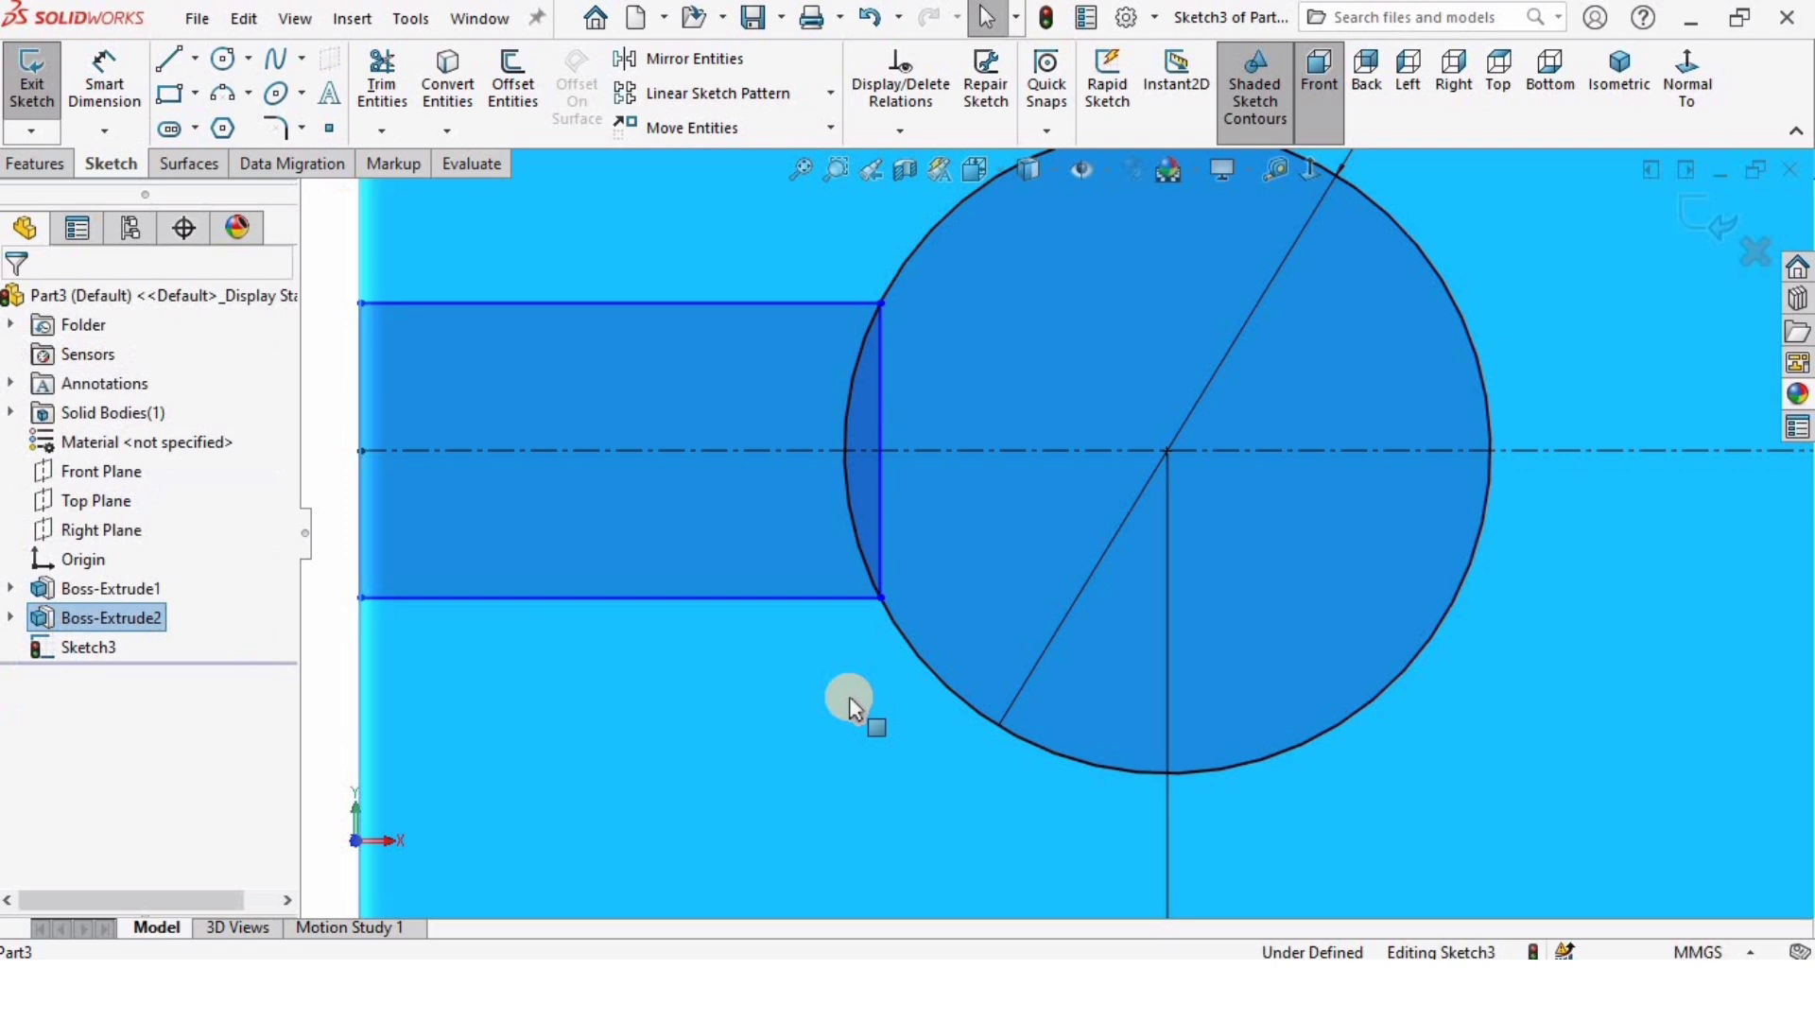
# Step: Delete the rectangle's inner vertical edge and power-trim the circle's arc between the two horizontal lines to form an open keyhole slot
pyautogui.click(877, 366)
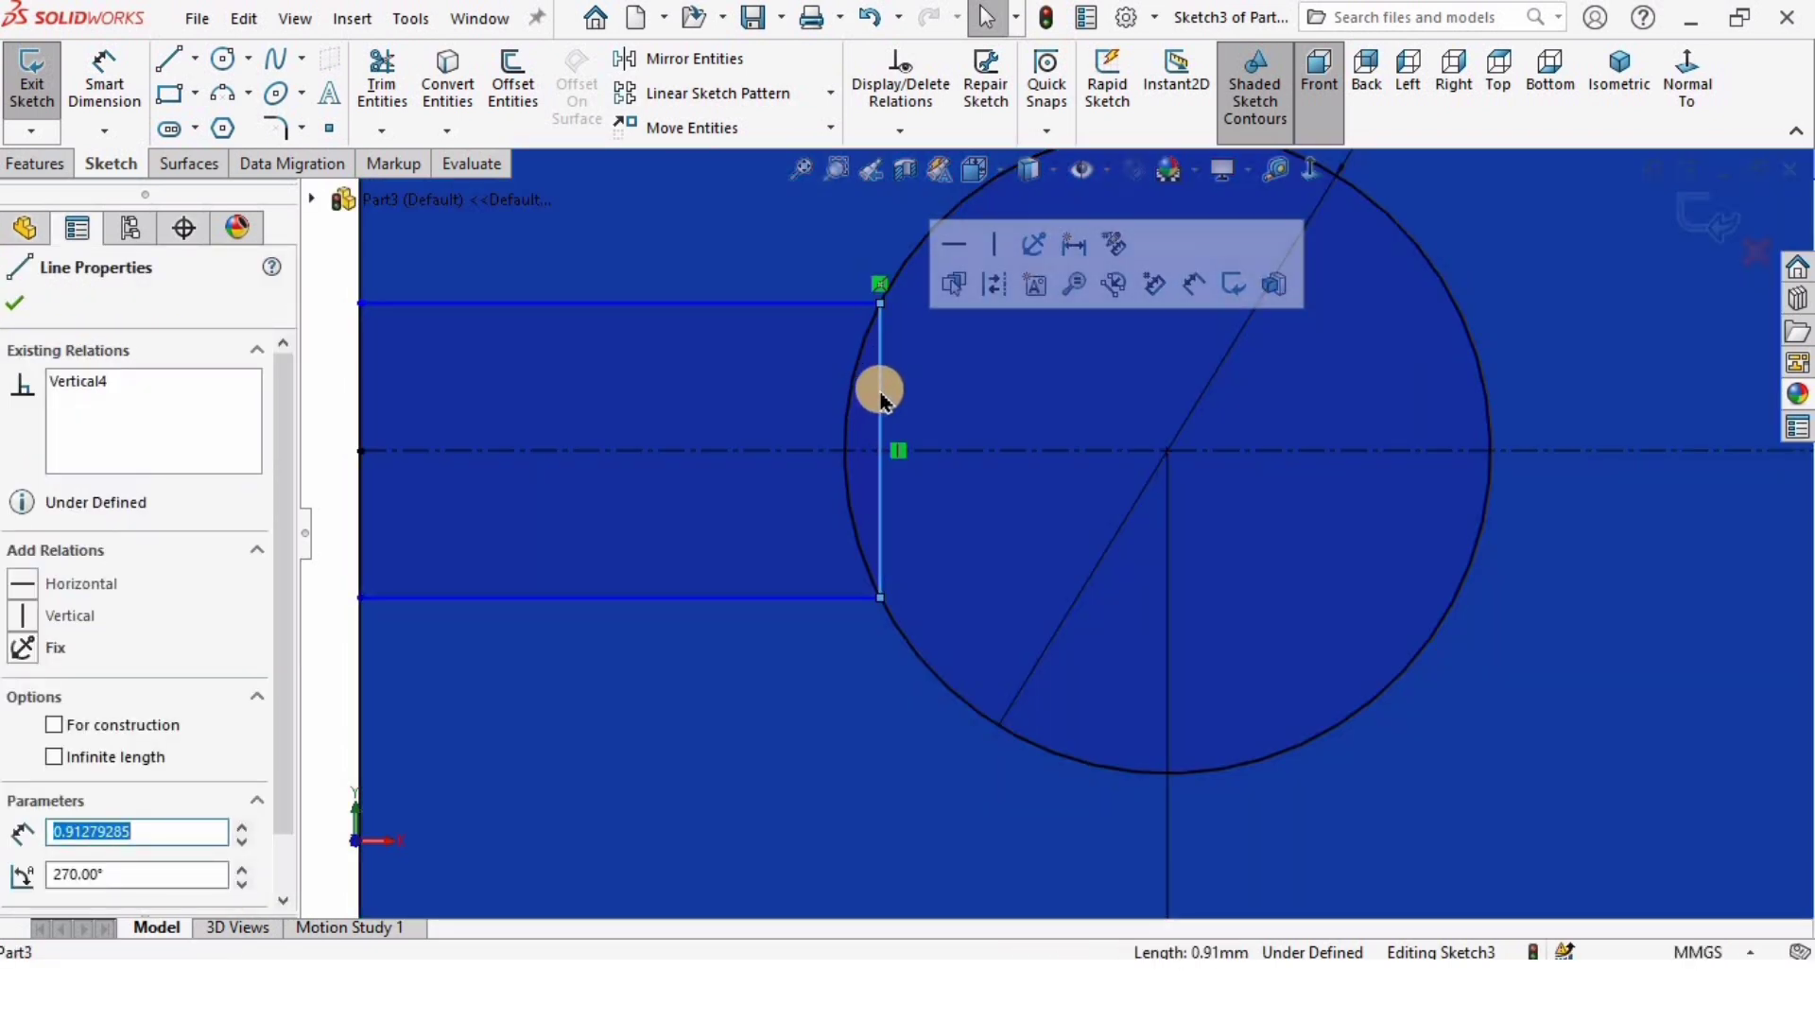
pyautogui.press('Delete')
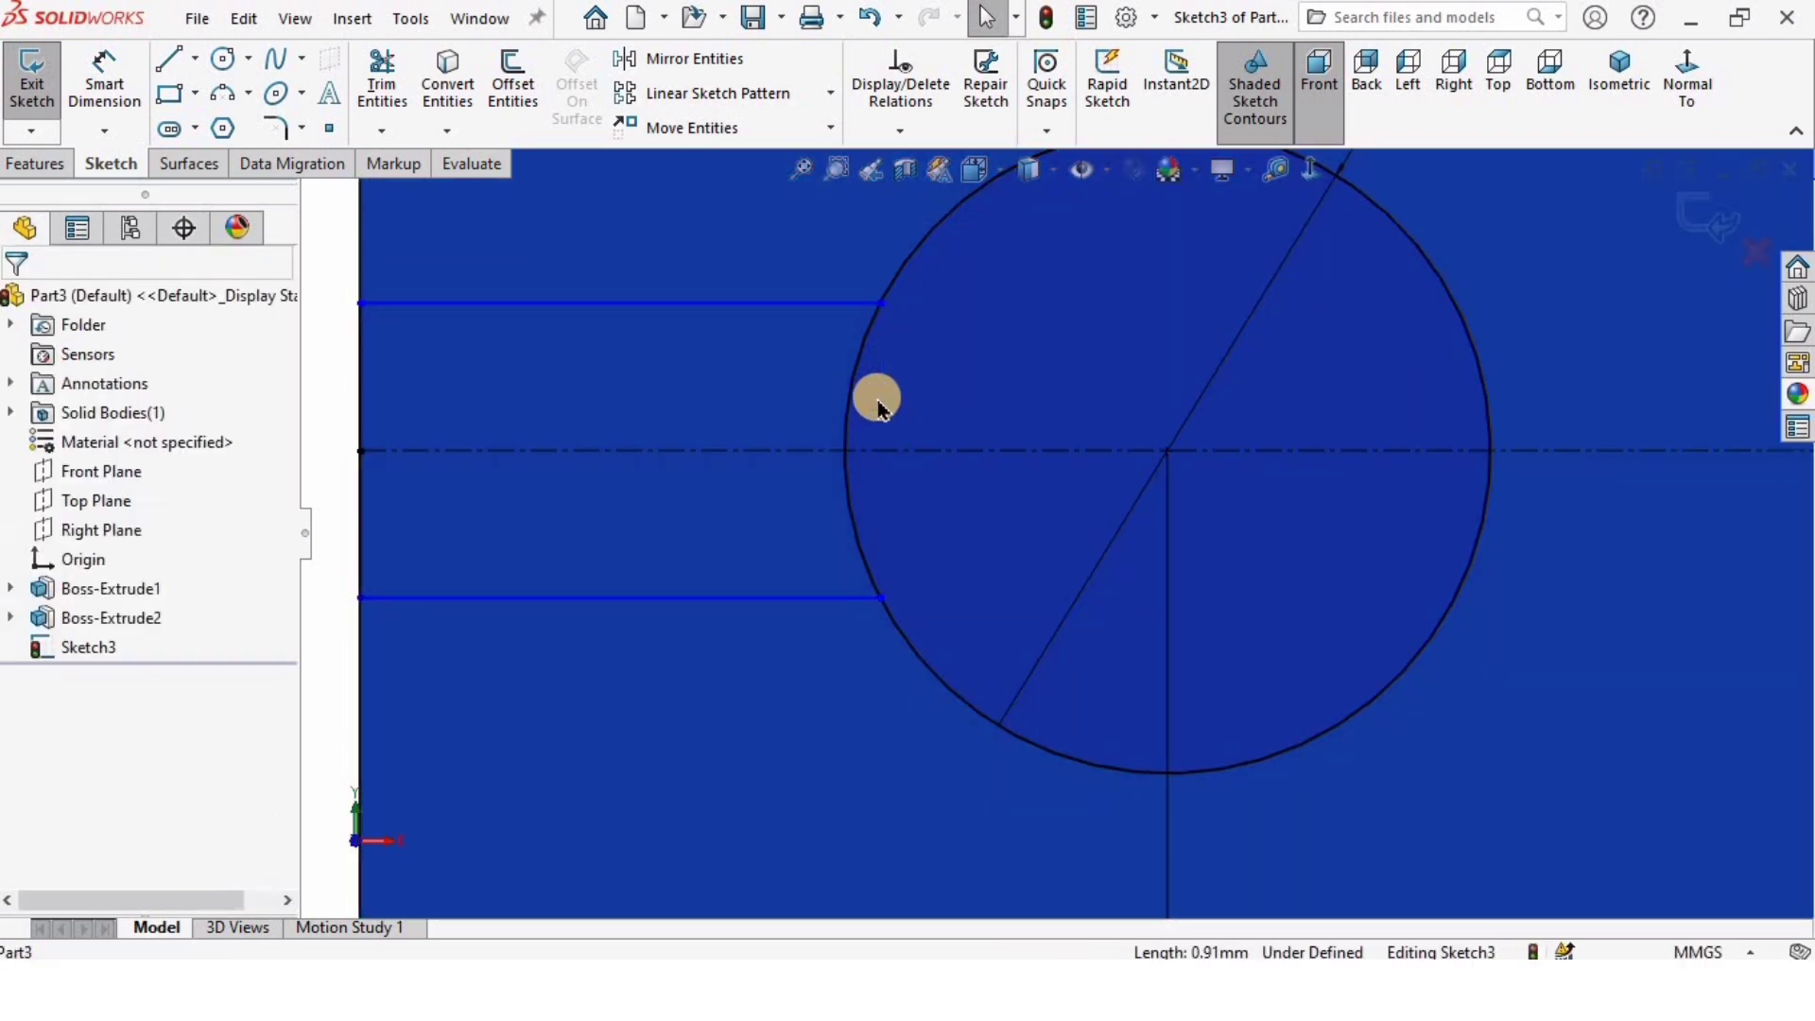
pyautogui.click(397, 81)
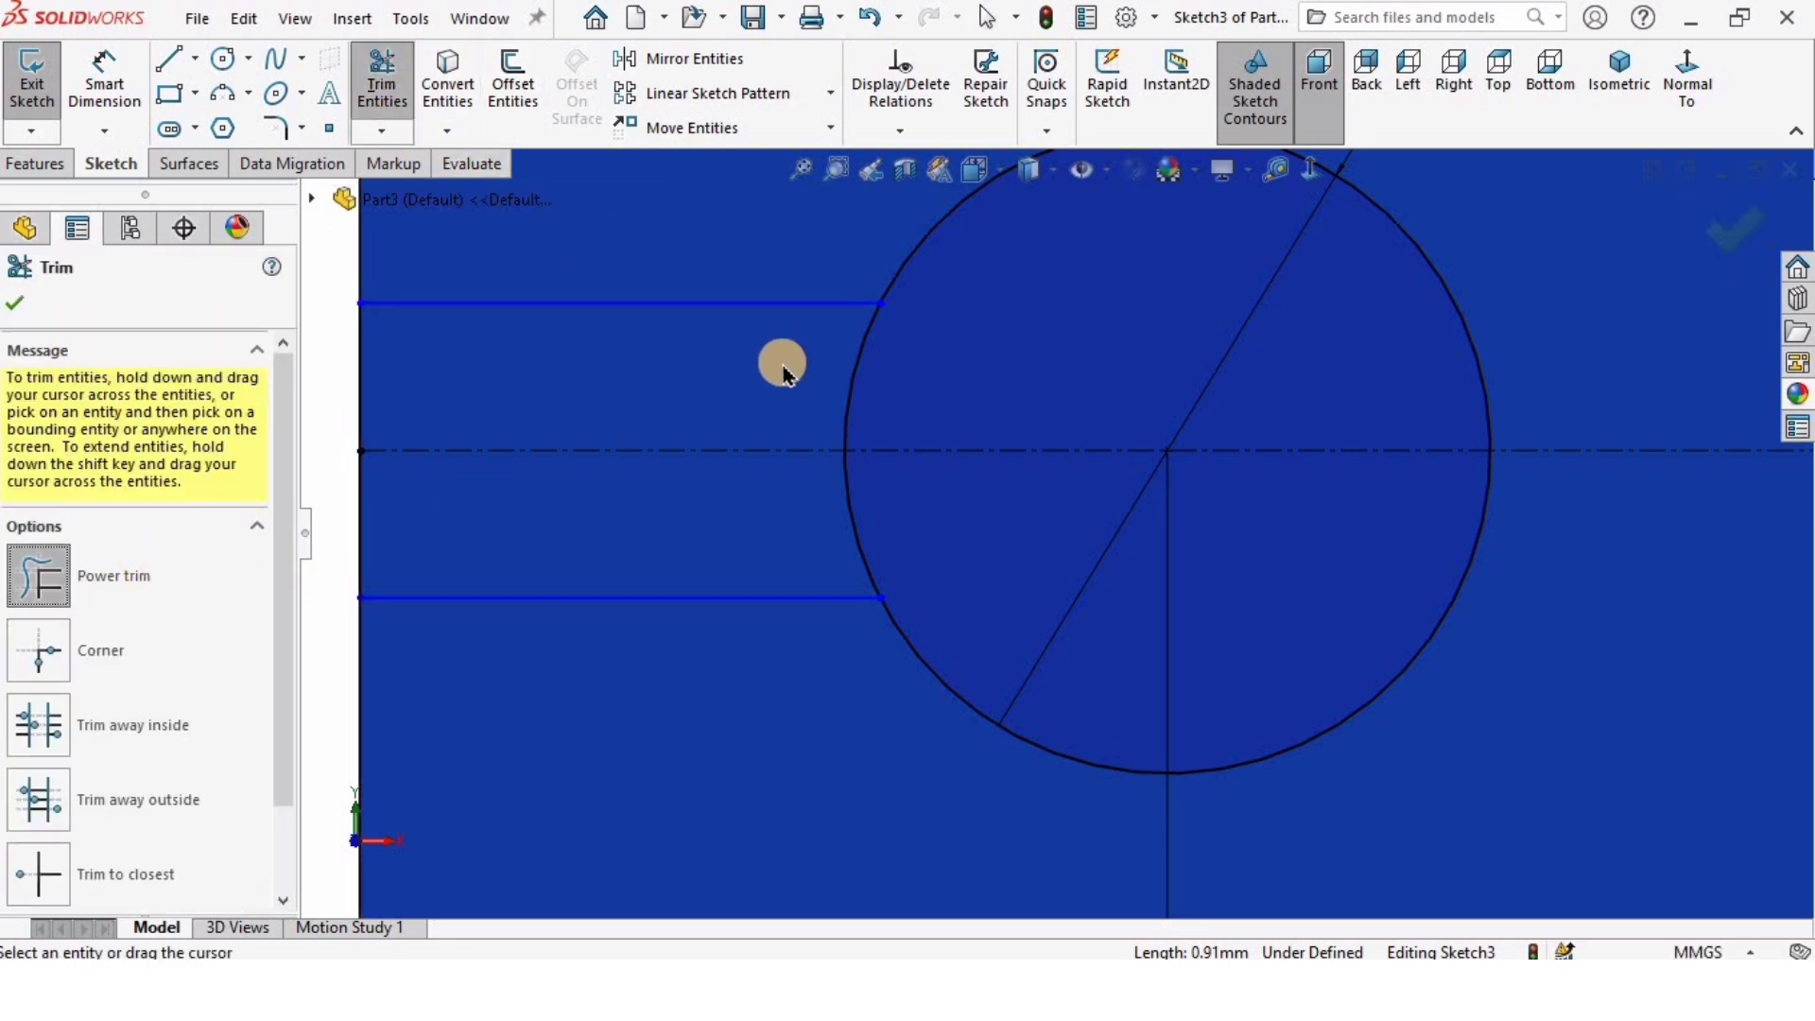
pyautogui.moveTo(783, 368); pyautogui.dragTo(876, 388)
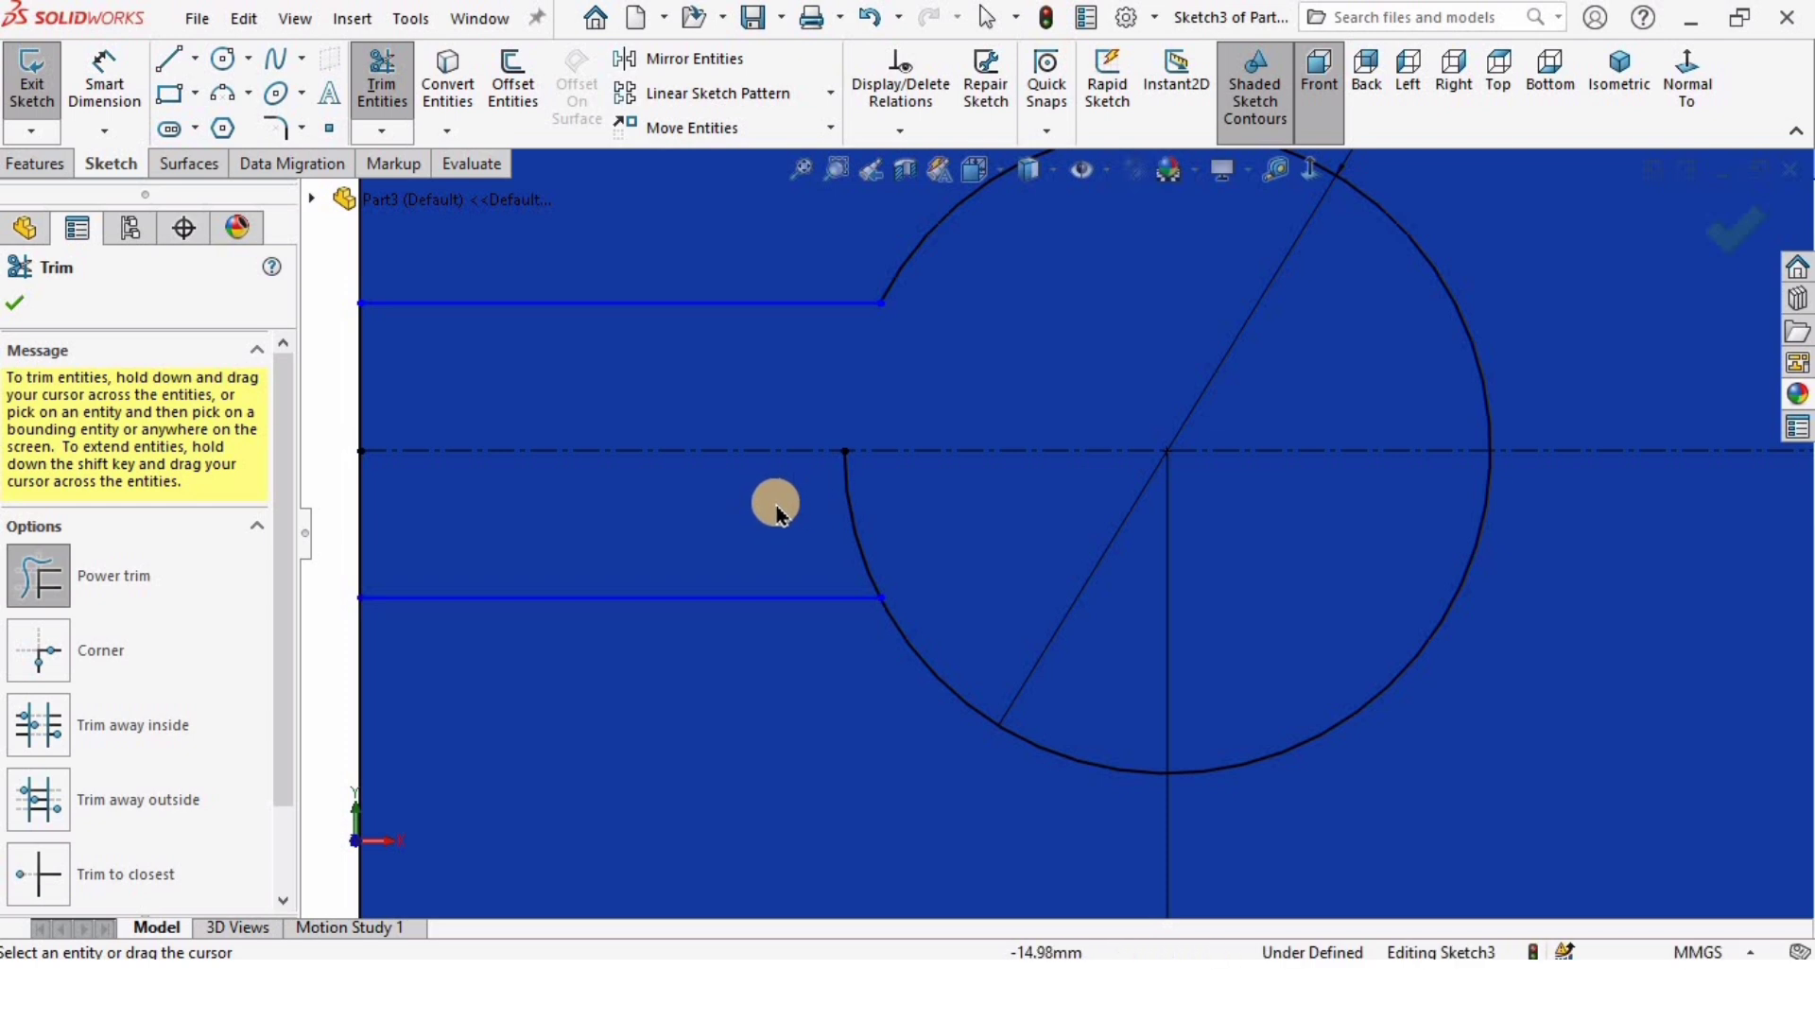
pyautogui.moveTo(777, 506); pyautogui.dragTo(928, 491)
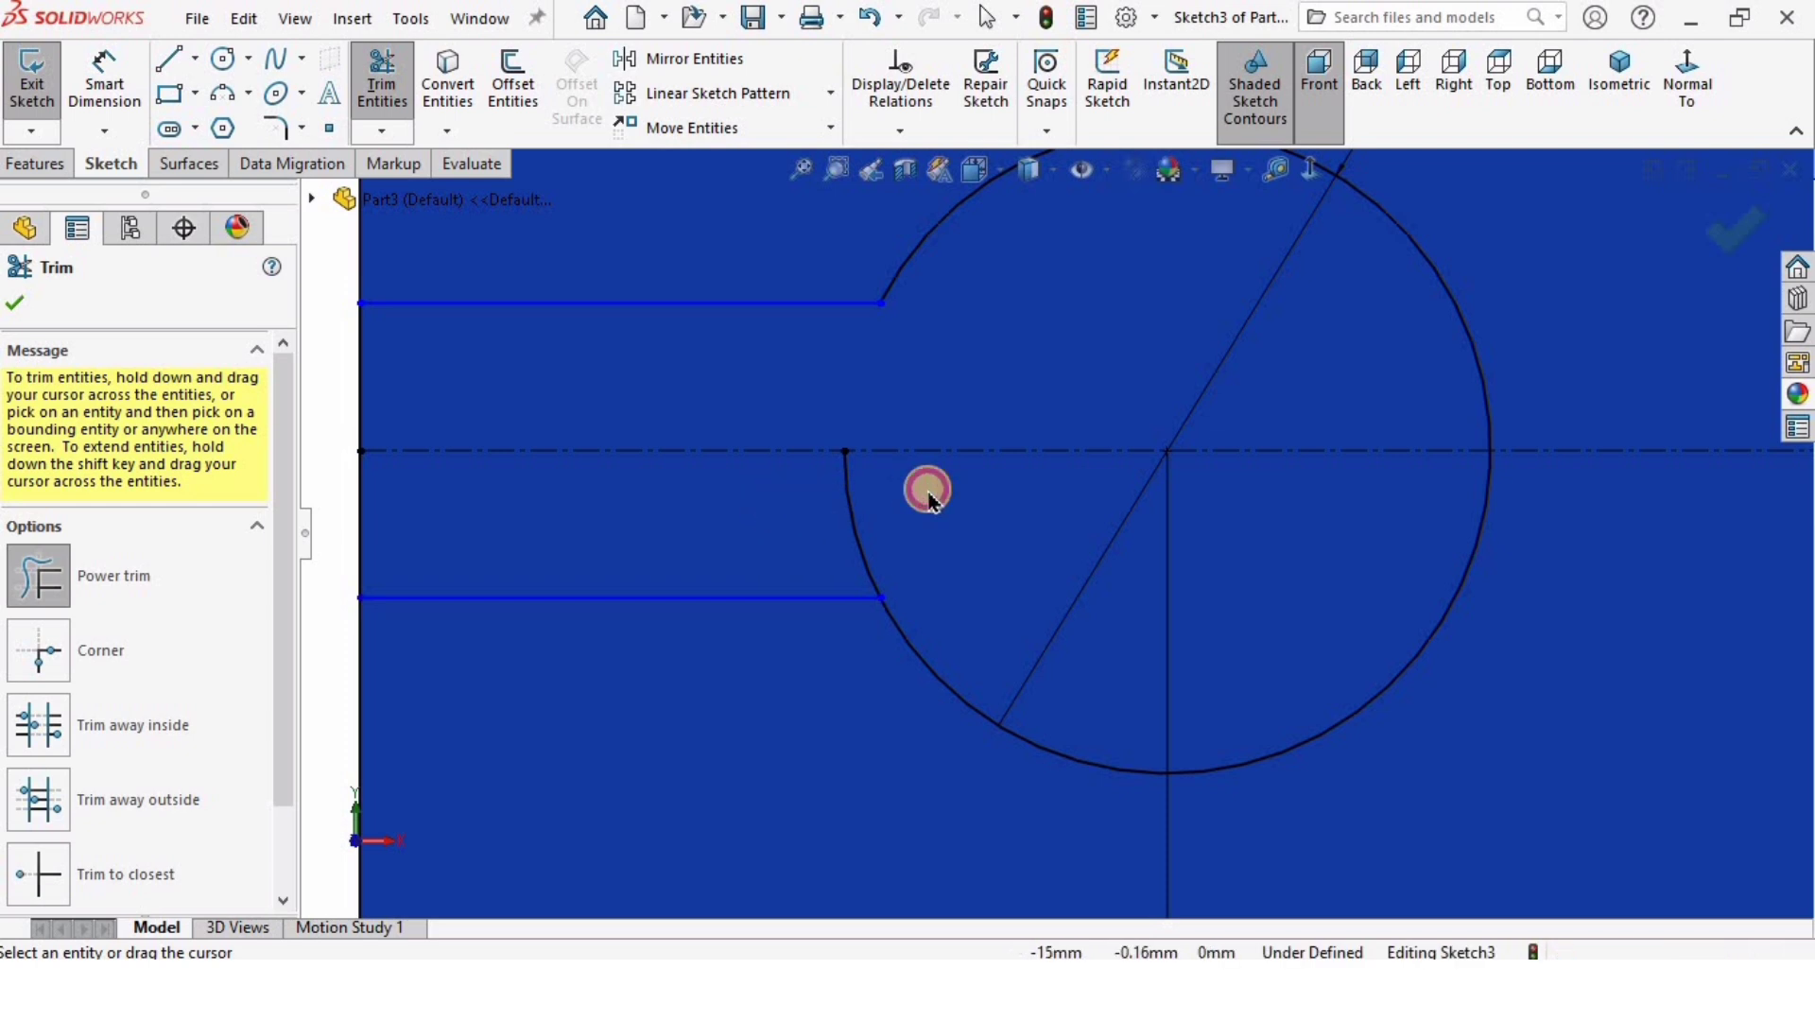
pyautogui.click(17, 307)
pyautogui.scroll(3, 1041, 458)
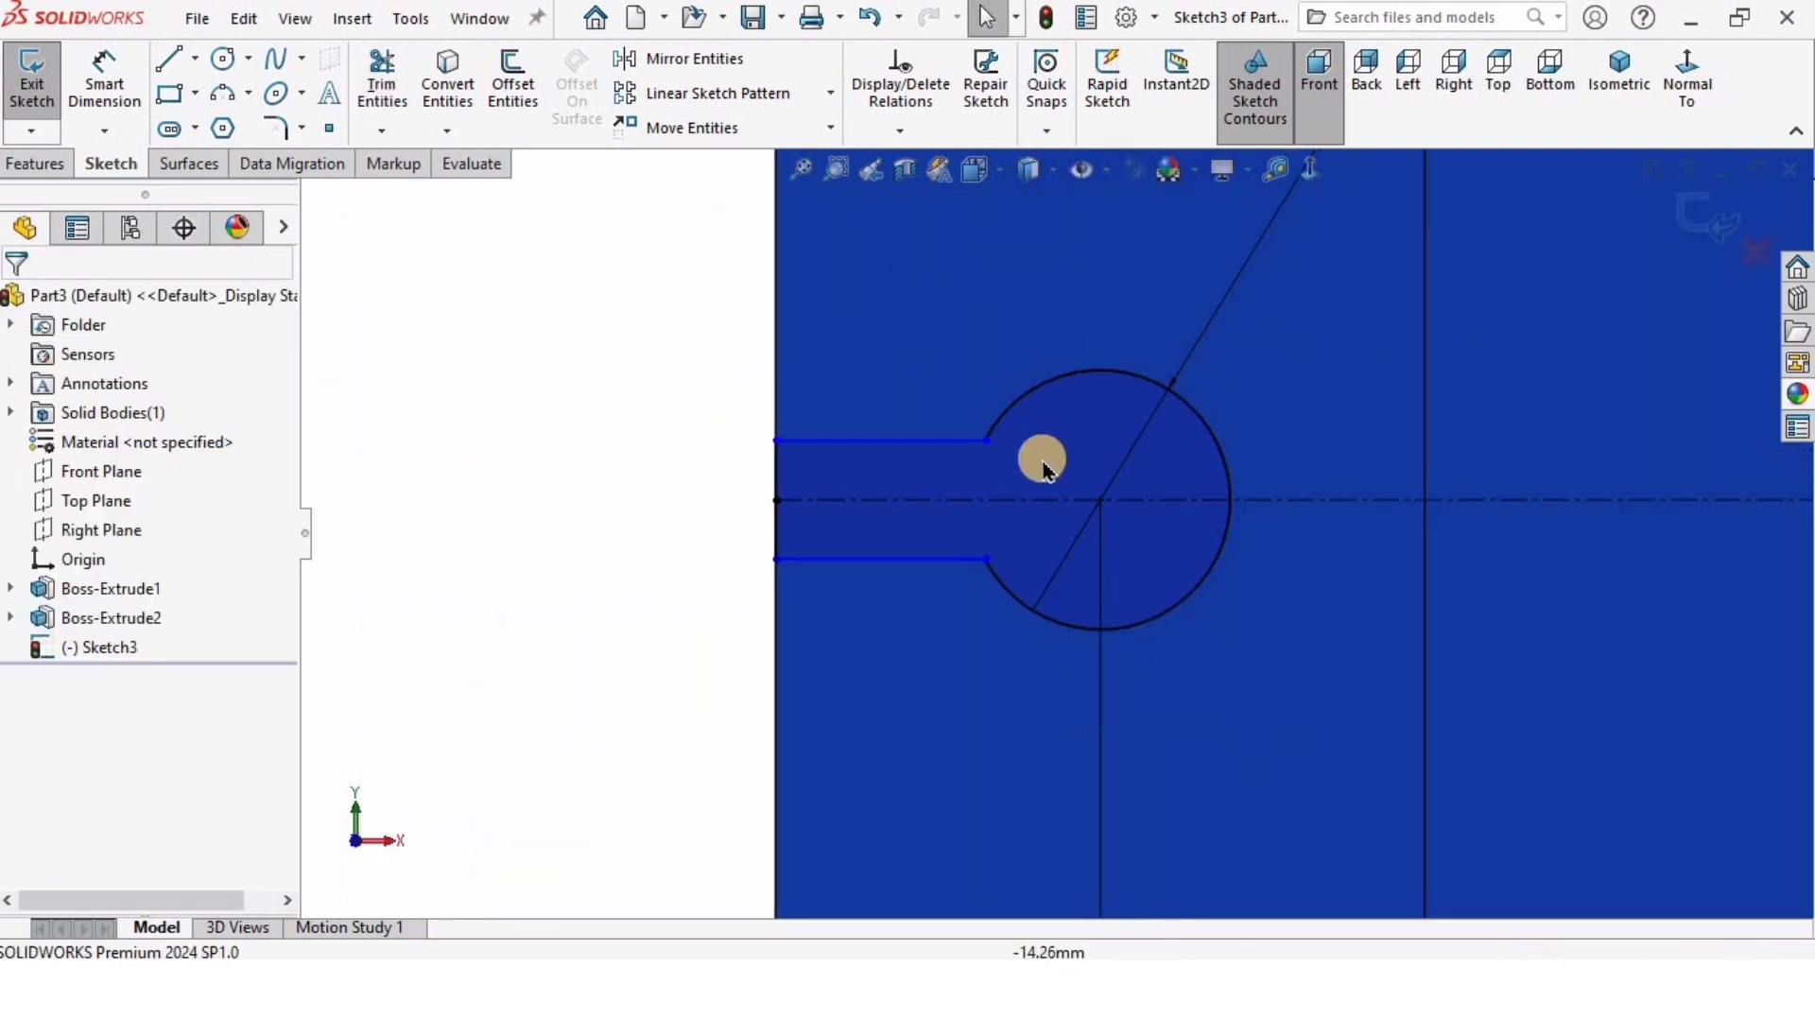
pyautogui.click(504, 527)
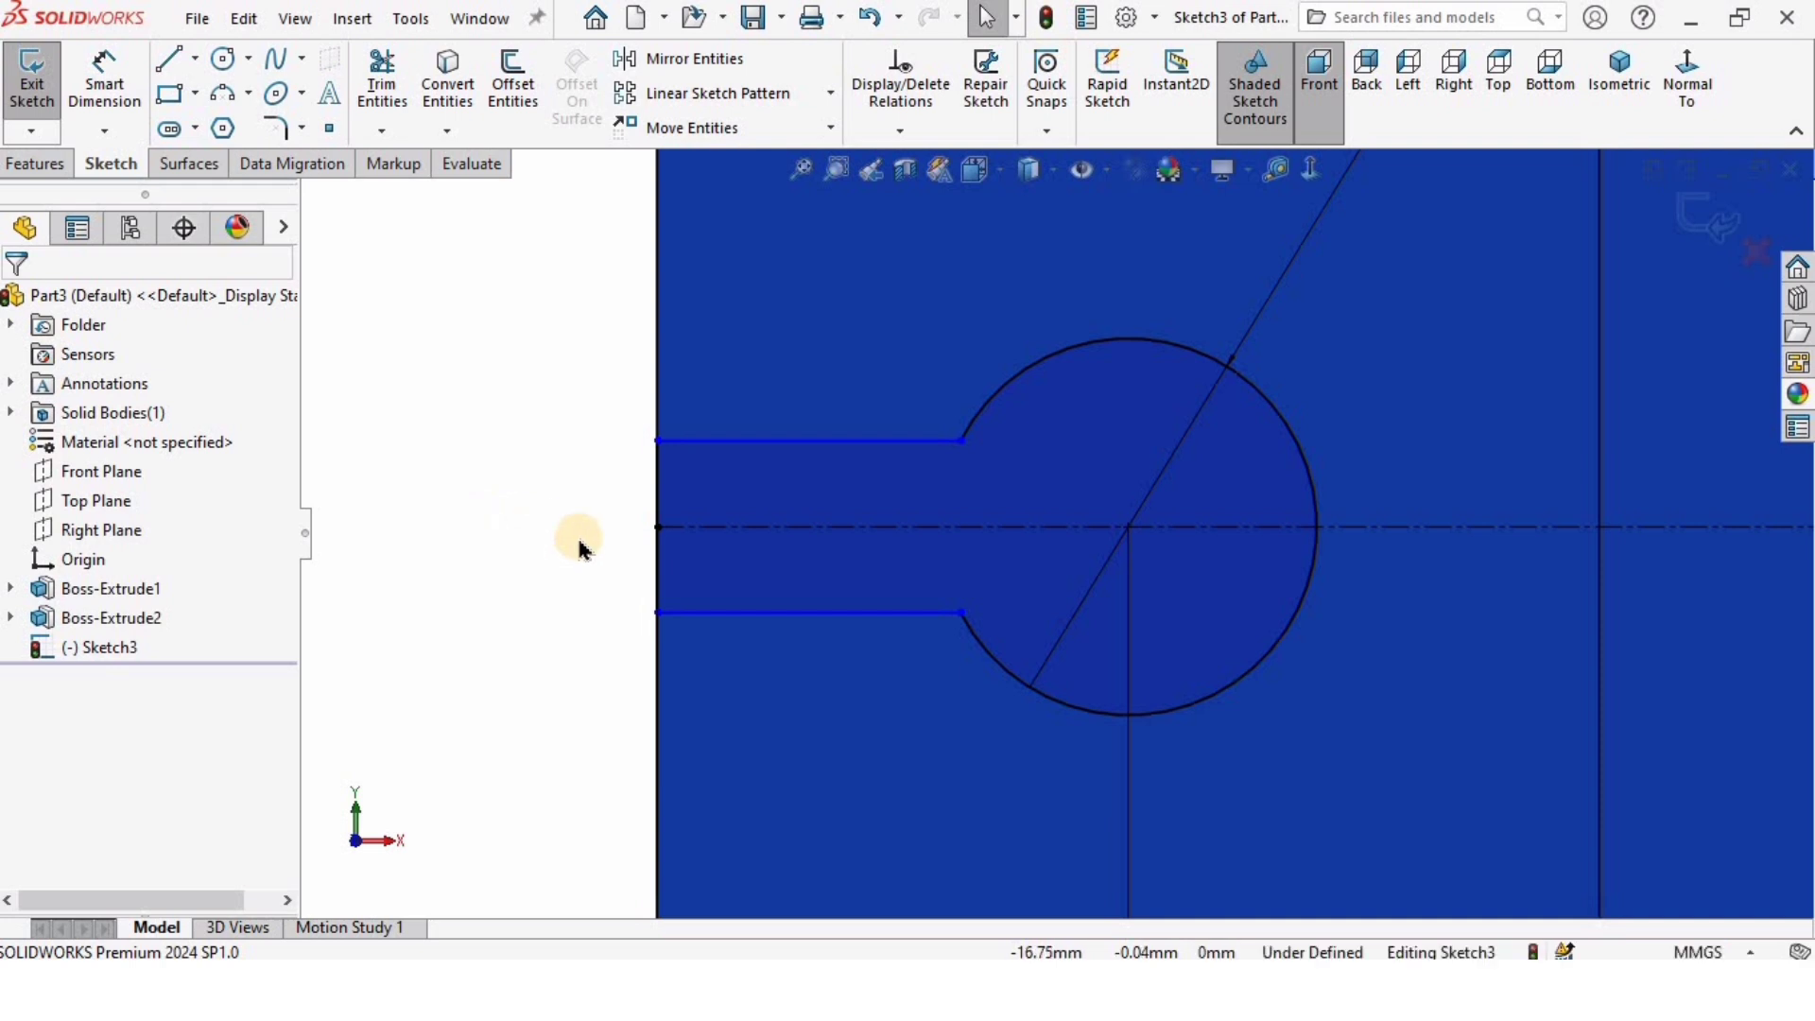
# Step: Set the keyhole slot's opening width at the tab's outer edge to 1.1 mm
pyautogui.scroll(4, 888, 652)
pyautogui.scroll(-3, 839, 389)
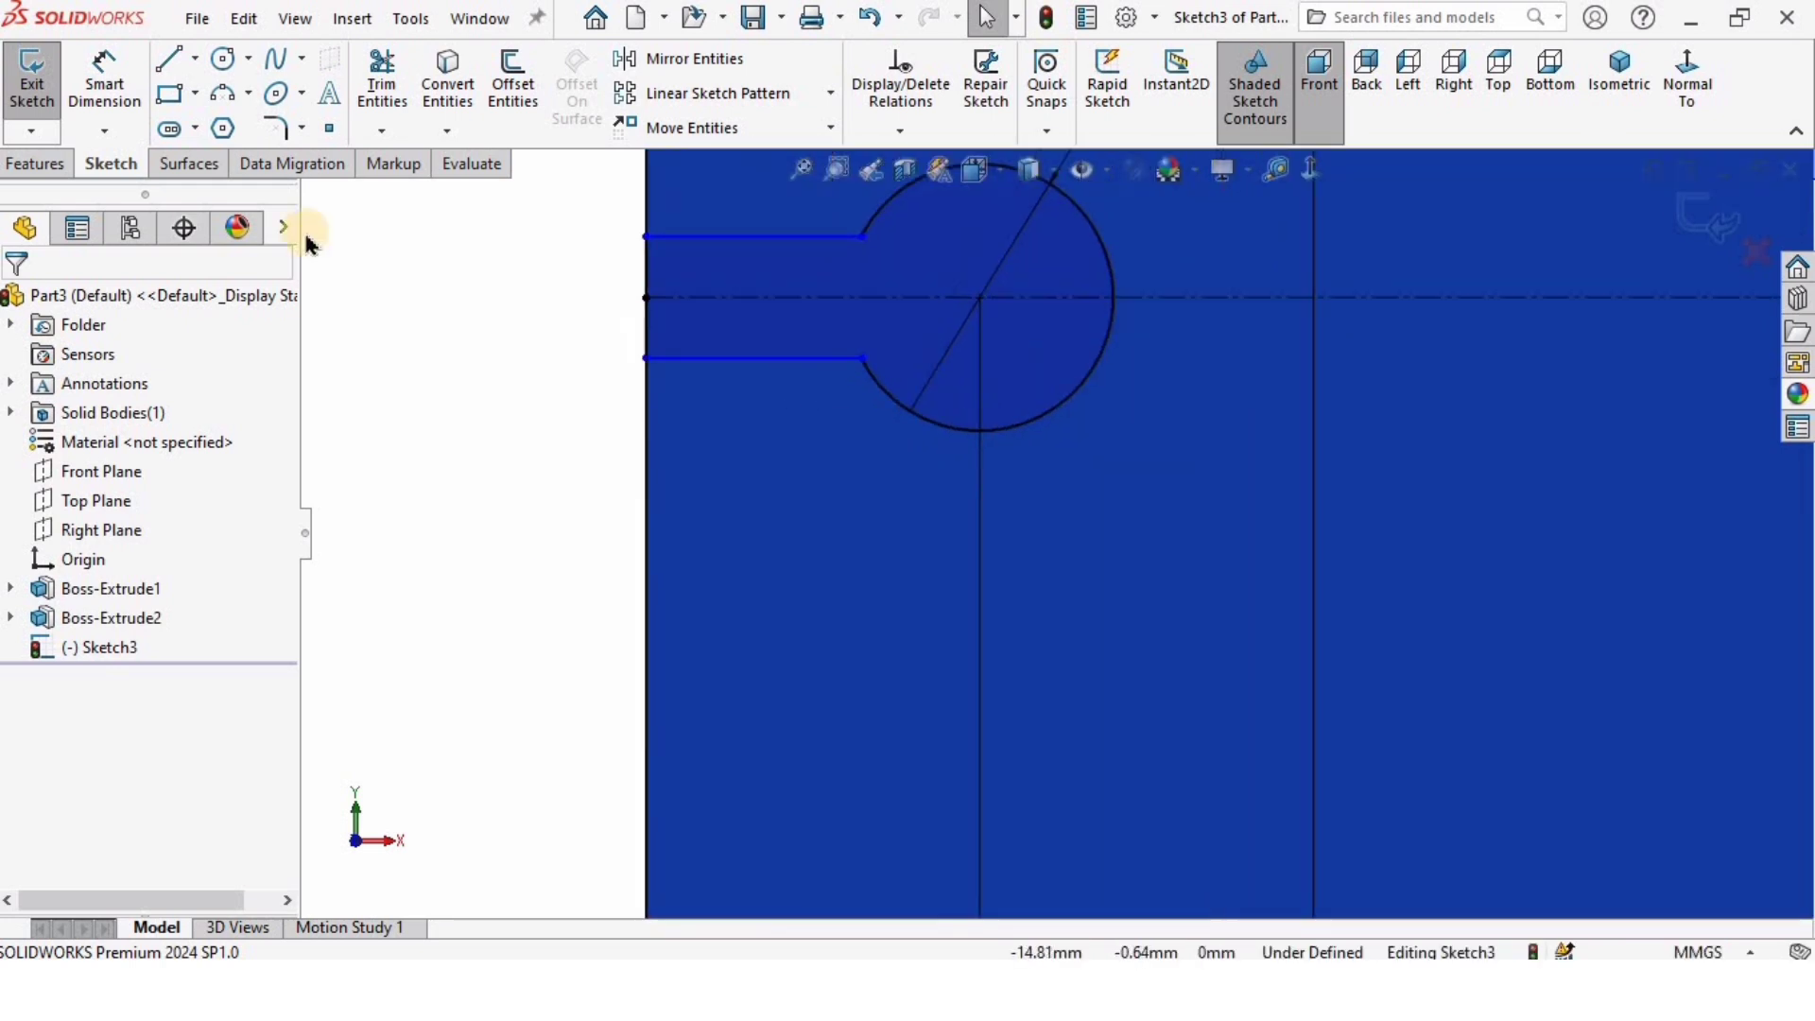
pyautogui.click(106, 89)
pyautogui.click(647, 252)
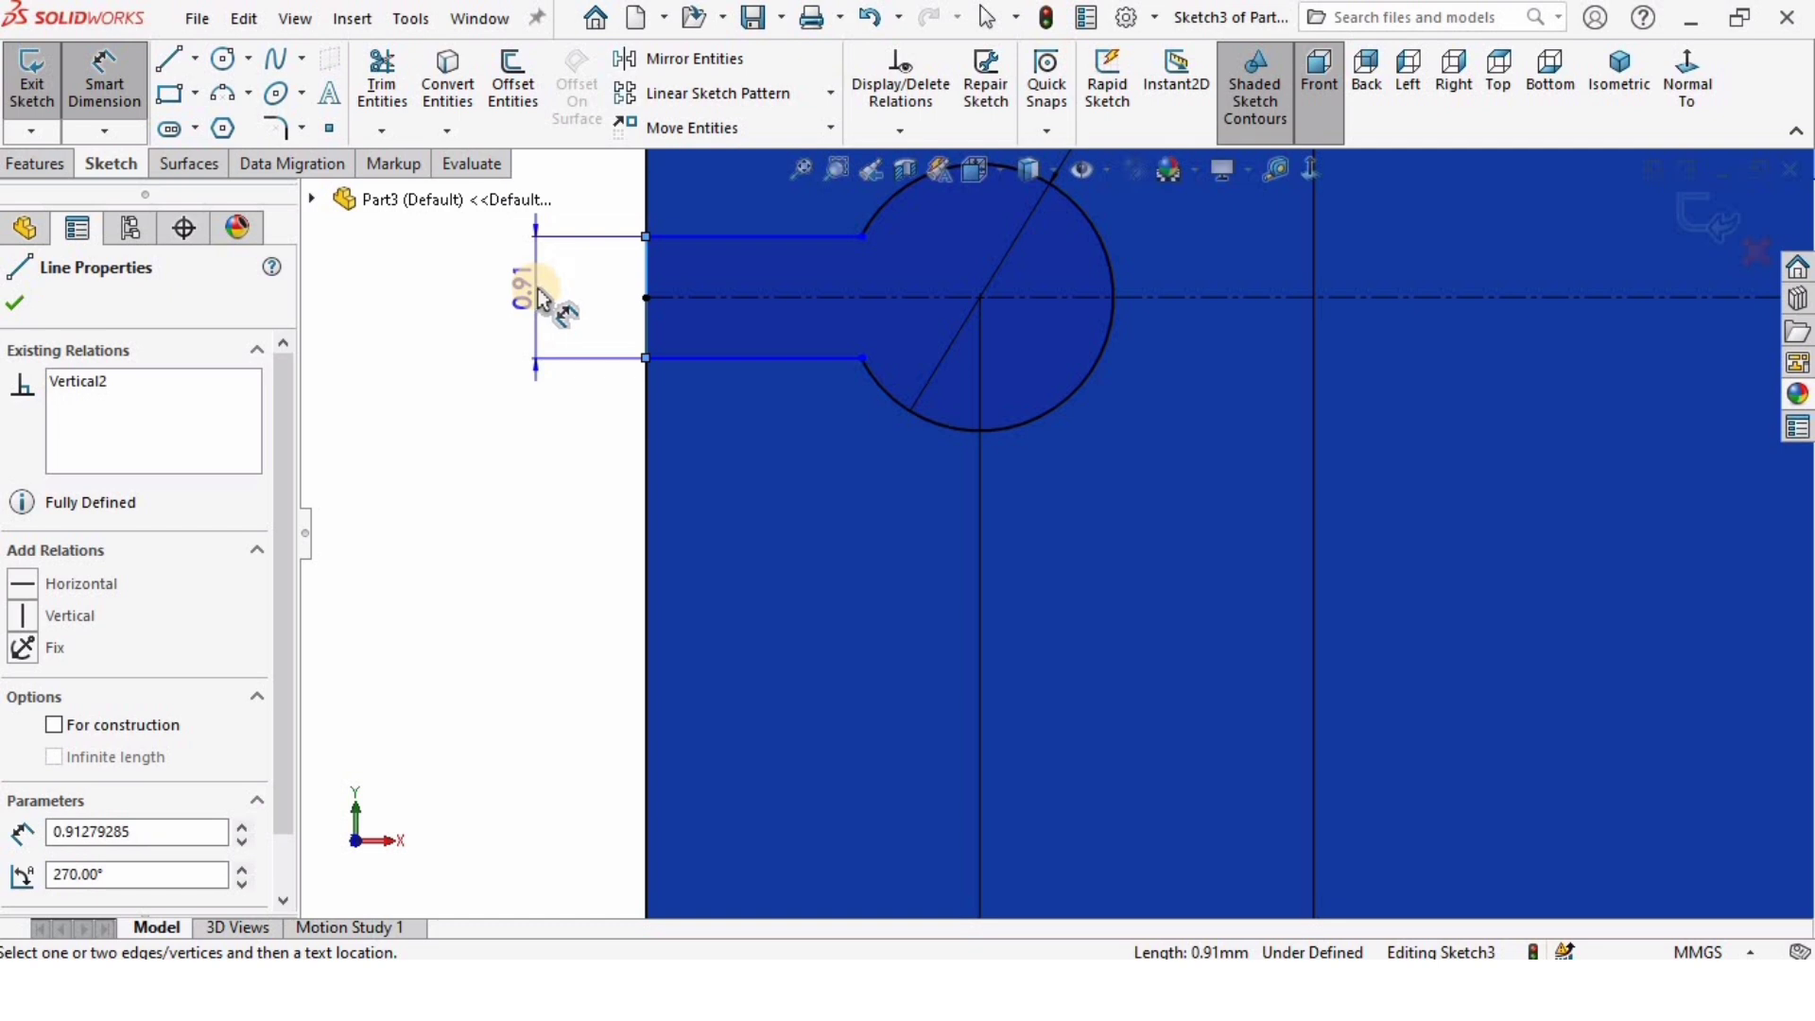
pyautogui.click(543, 299)
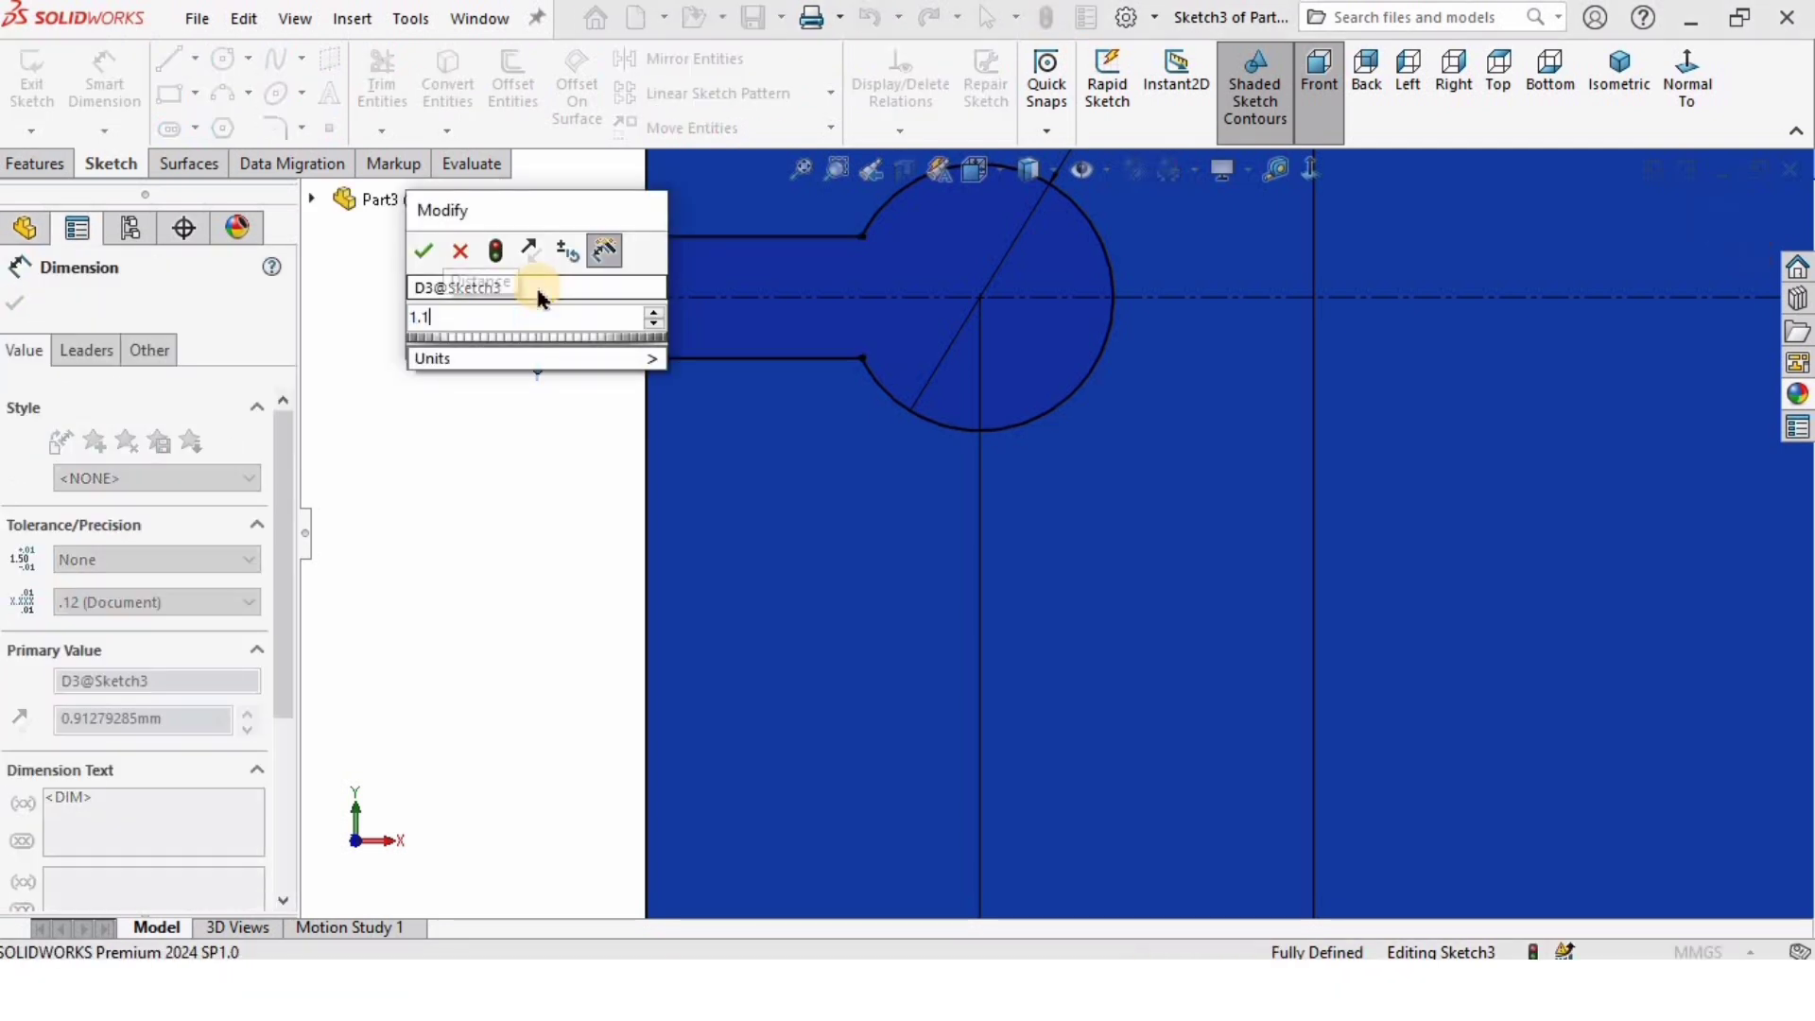
pyautogui.press('Return')
pyautogui.click(697, 507)
pyautogui.scroll(4, 697, 507)
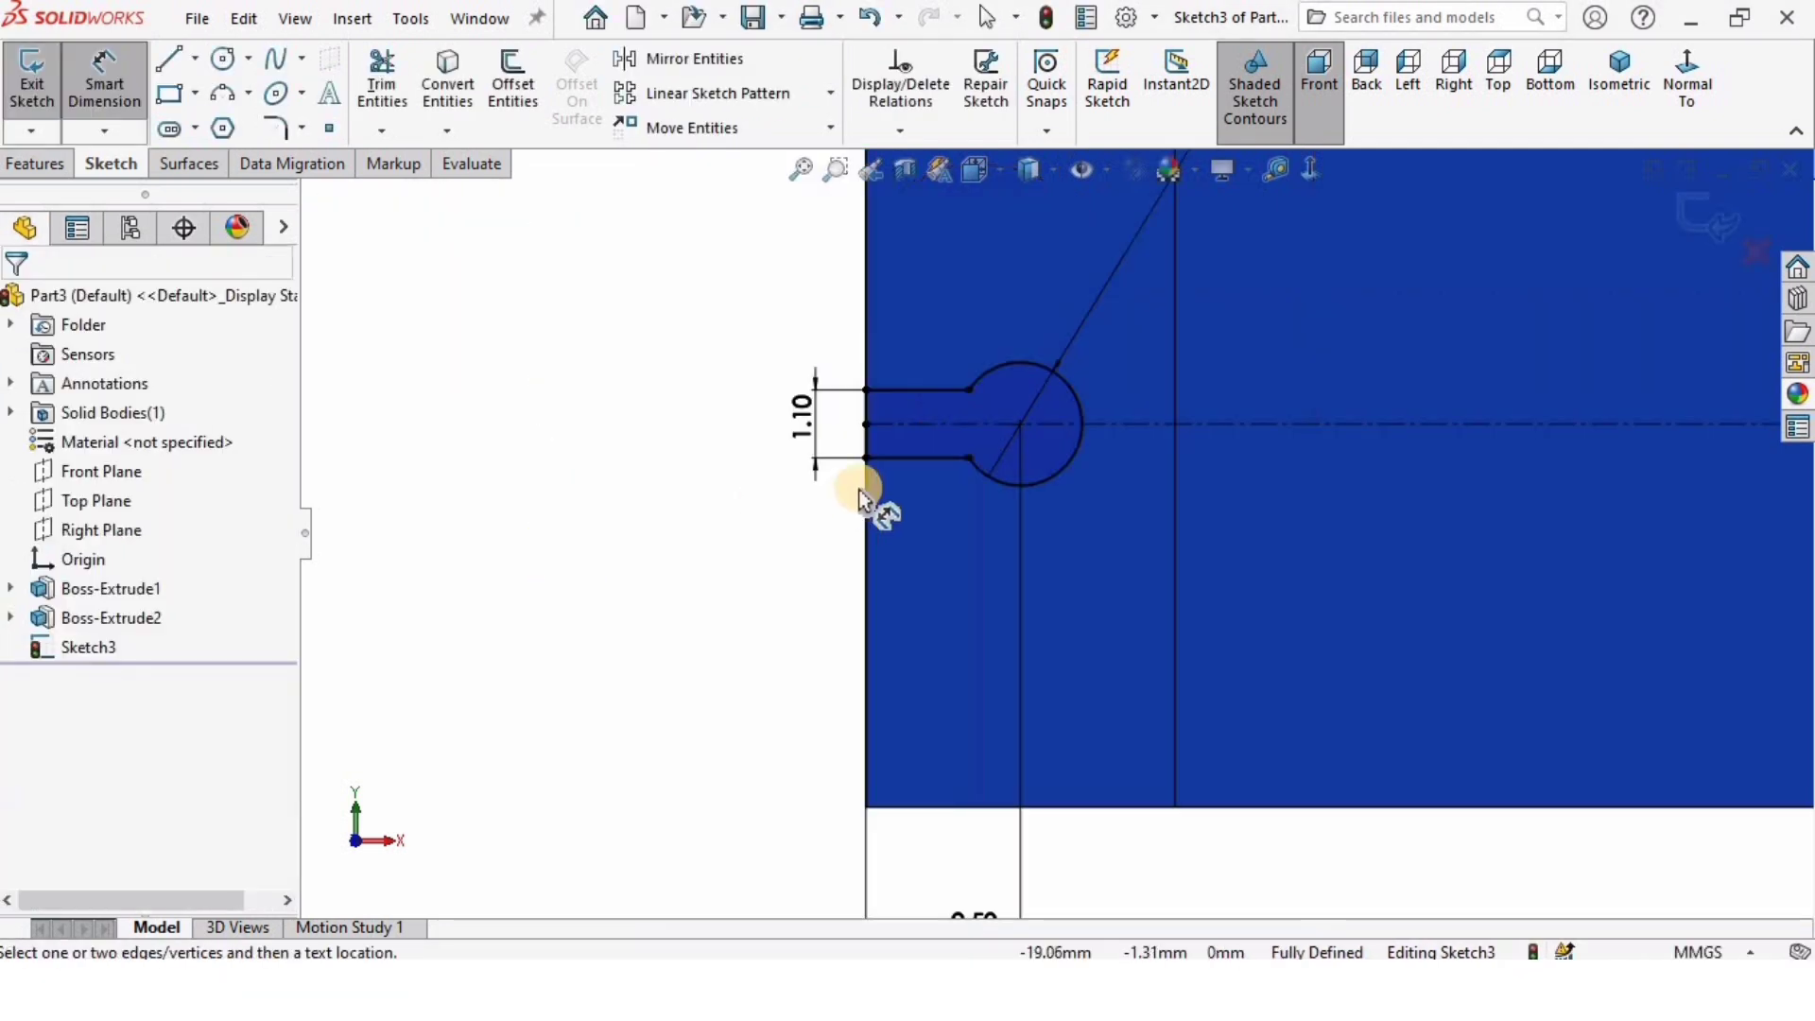
# Step: Mirror the keyhole slot's lines and arc about the vertical centerline onto the opposite tab
pyautogui.scroll(3, 1601, 417)
pyautogui.scroll(3, 1602, 417)
pyautogui.scroll(-2, 1666, 500)
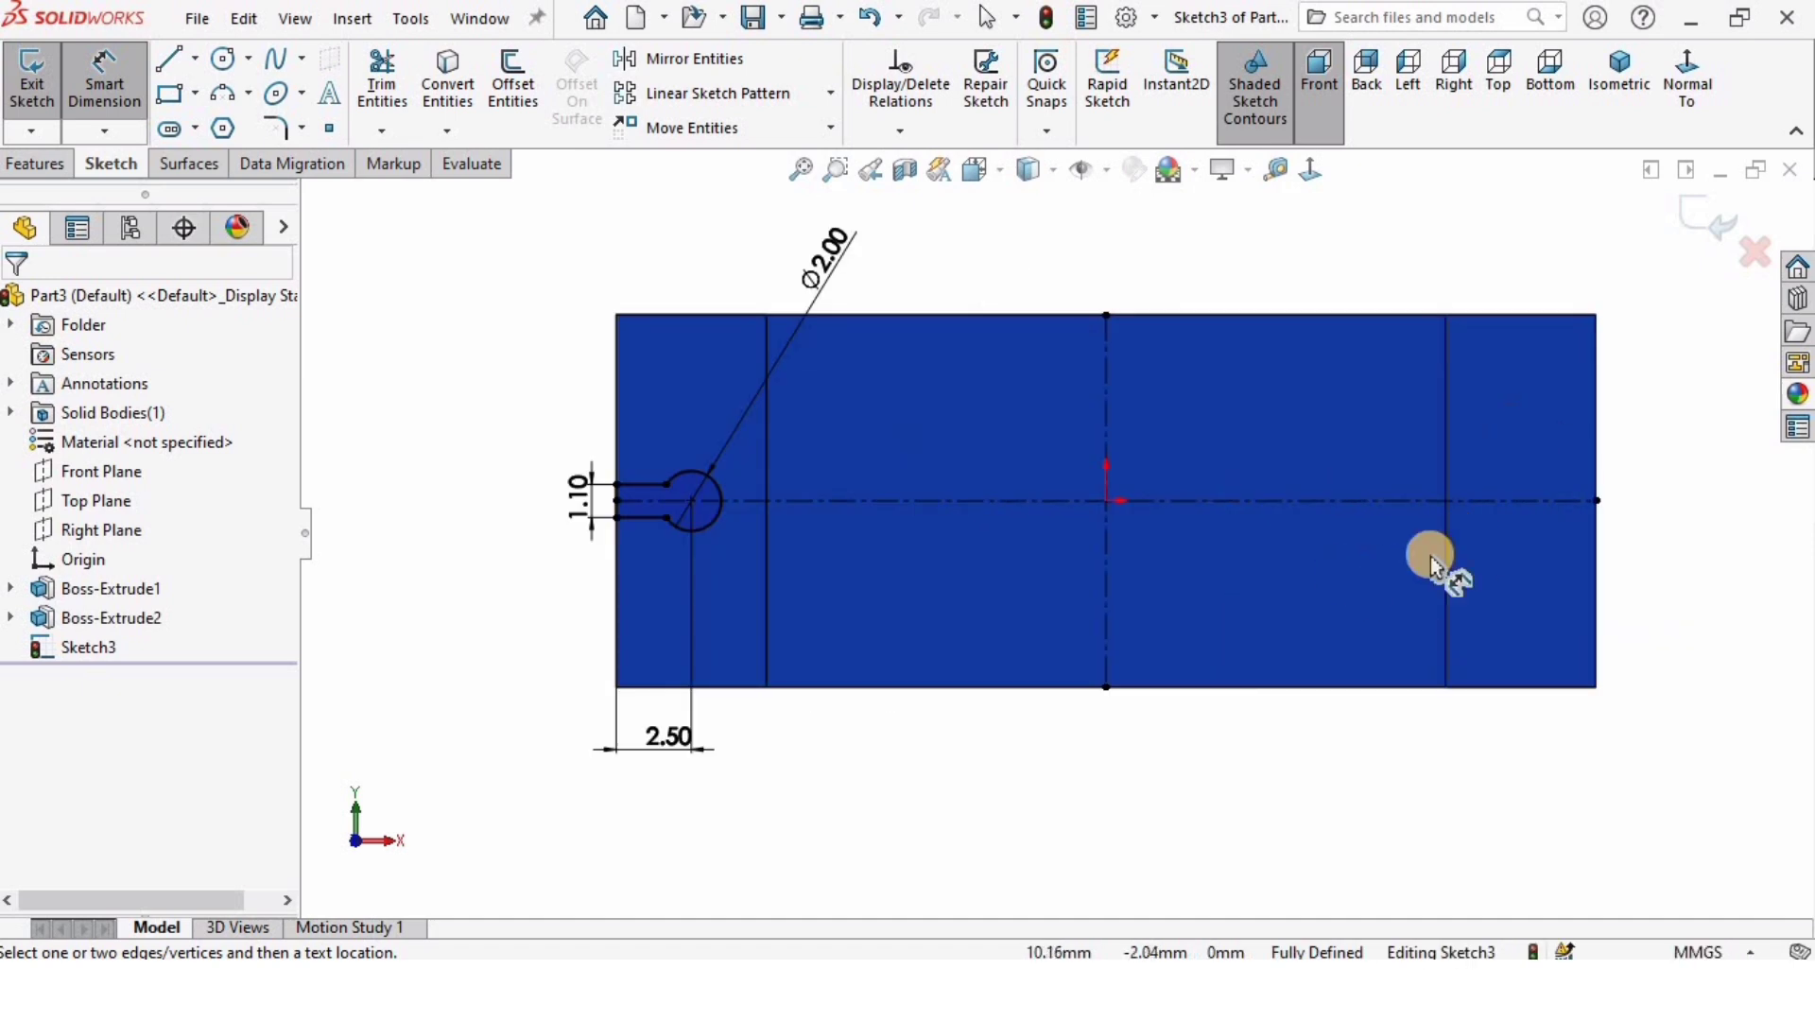
pyautogui.click(686, 58)
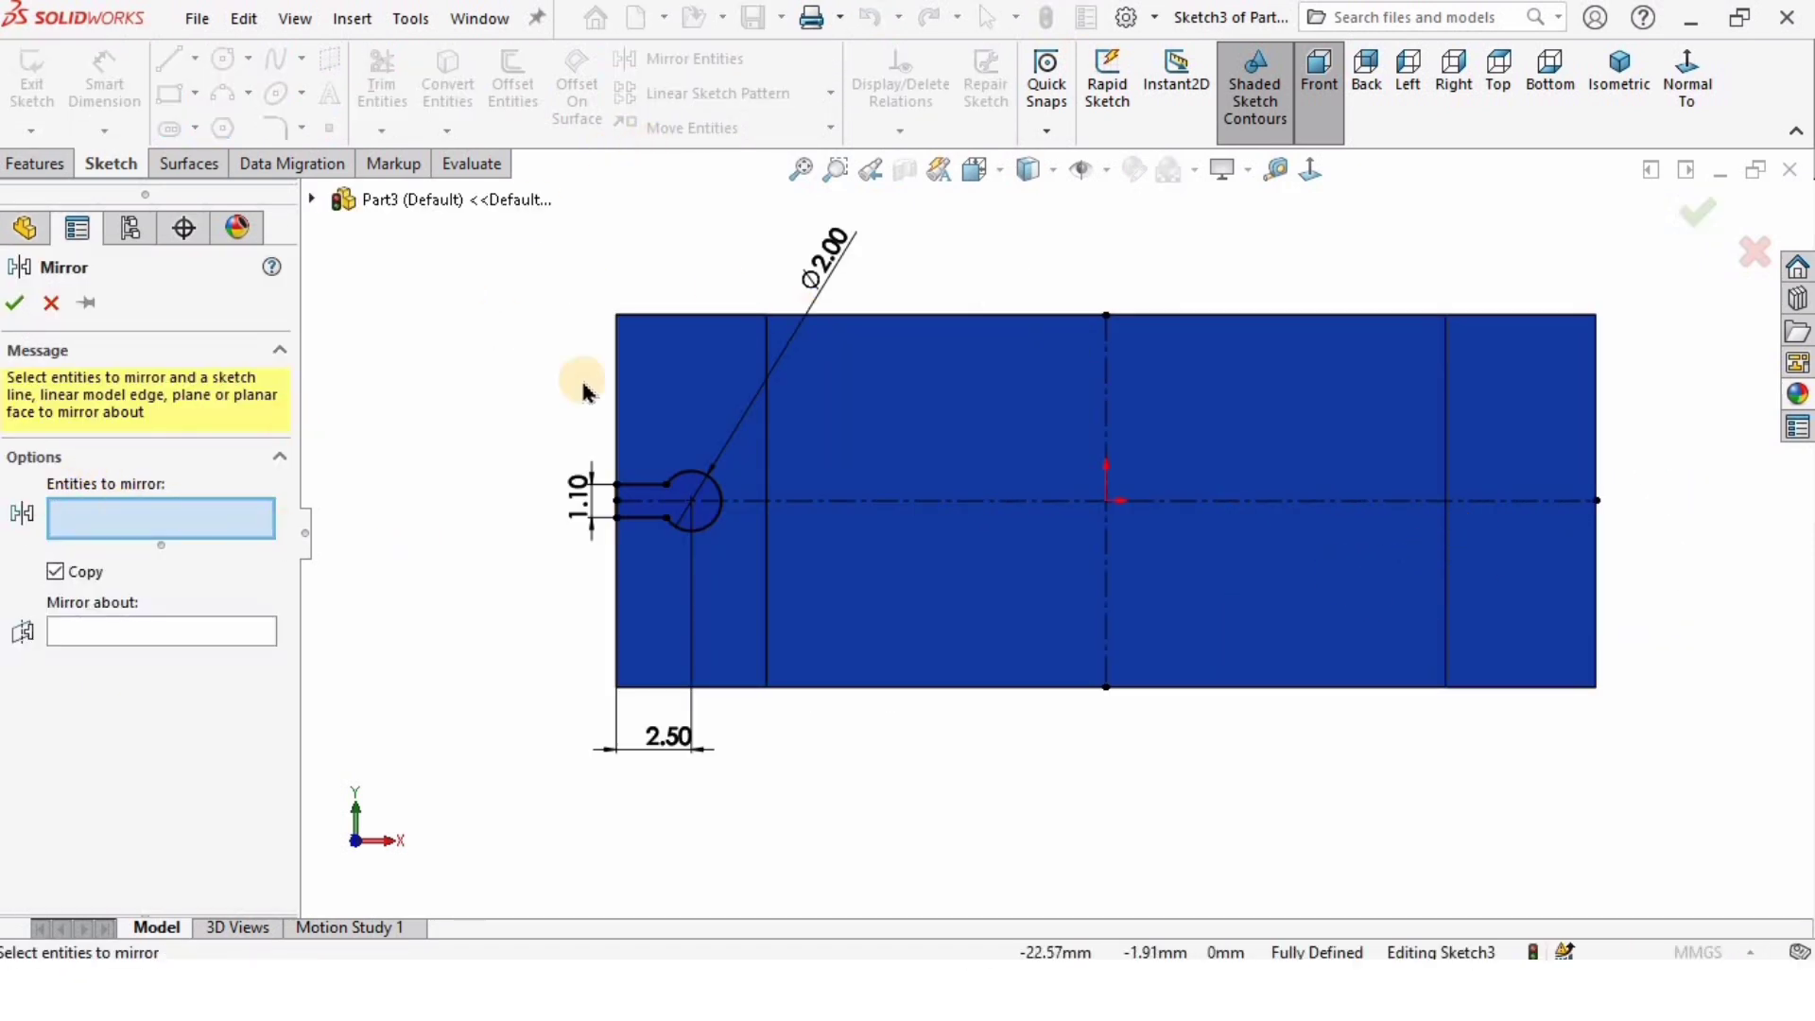
pyautogui.moveTo(568, 395); pyautogui.dragTo(748, 571)
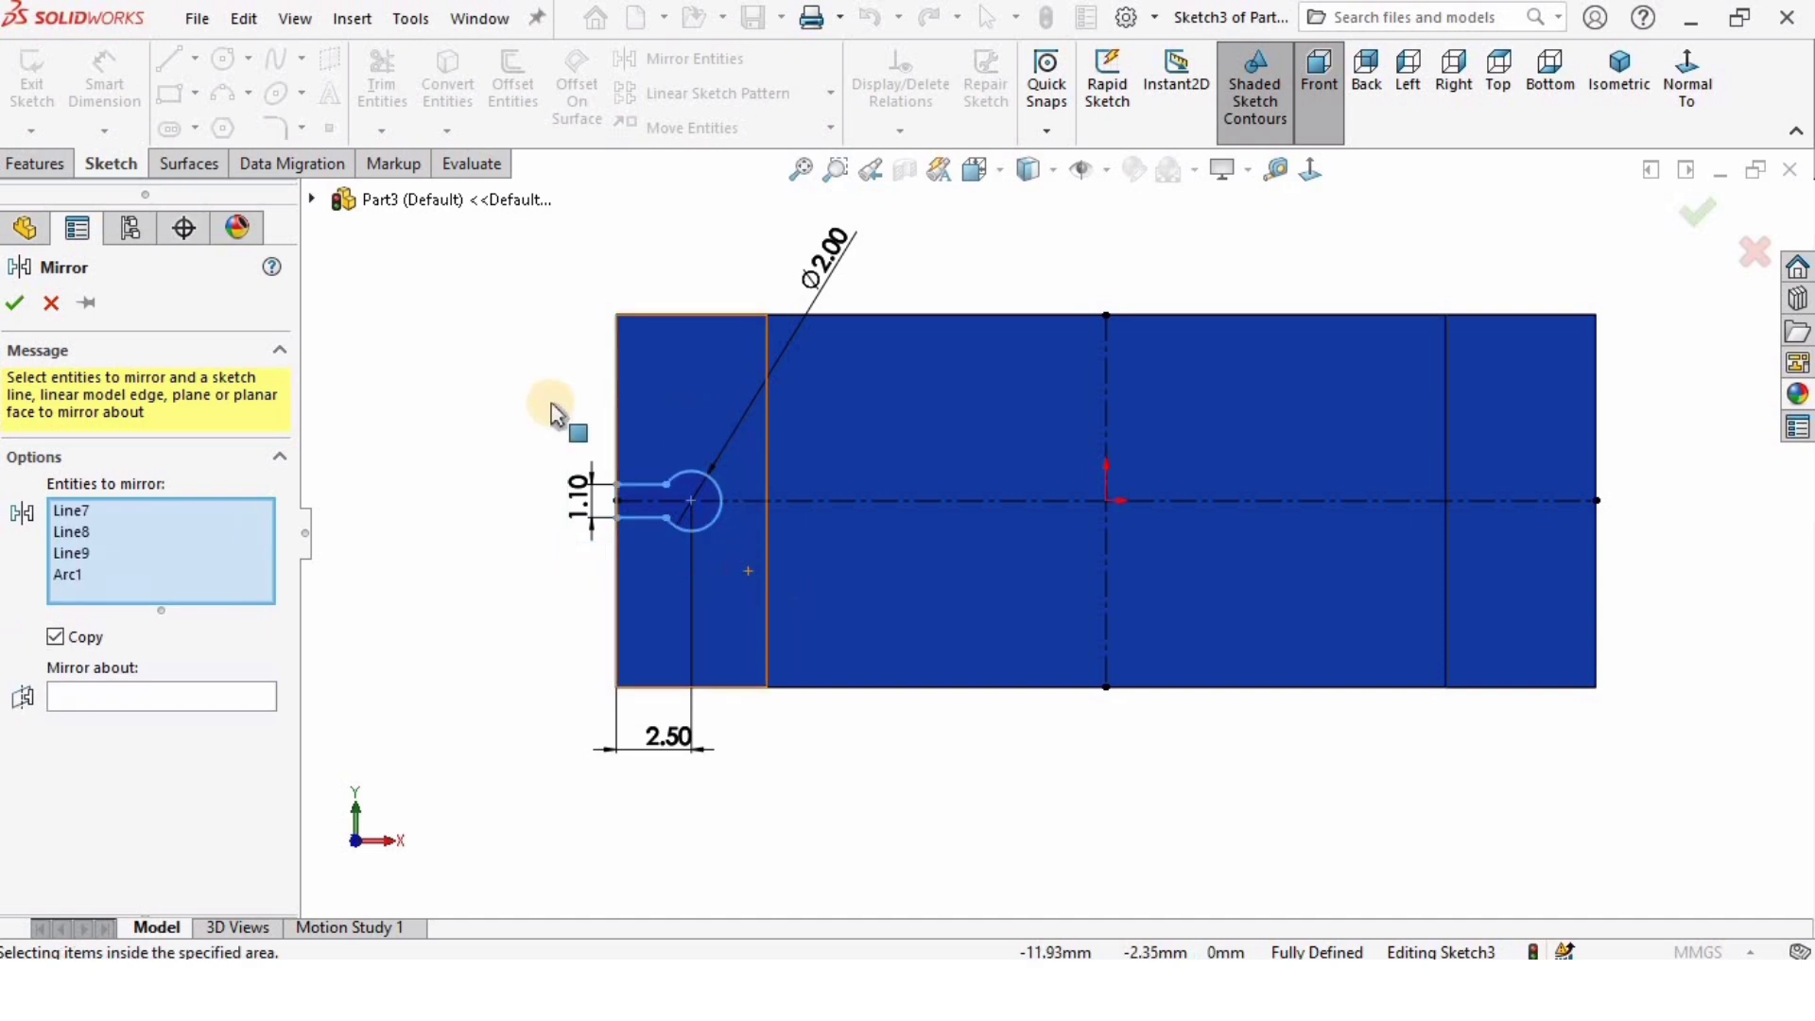
pyautogui.click(149, 697)
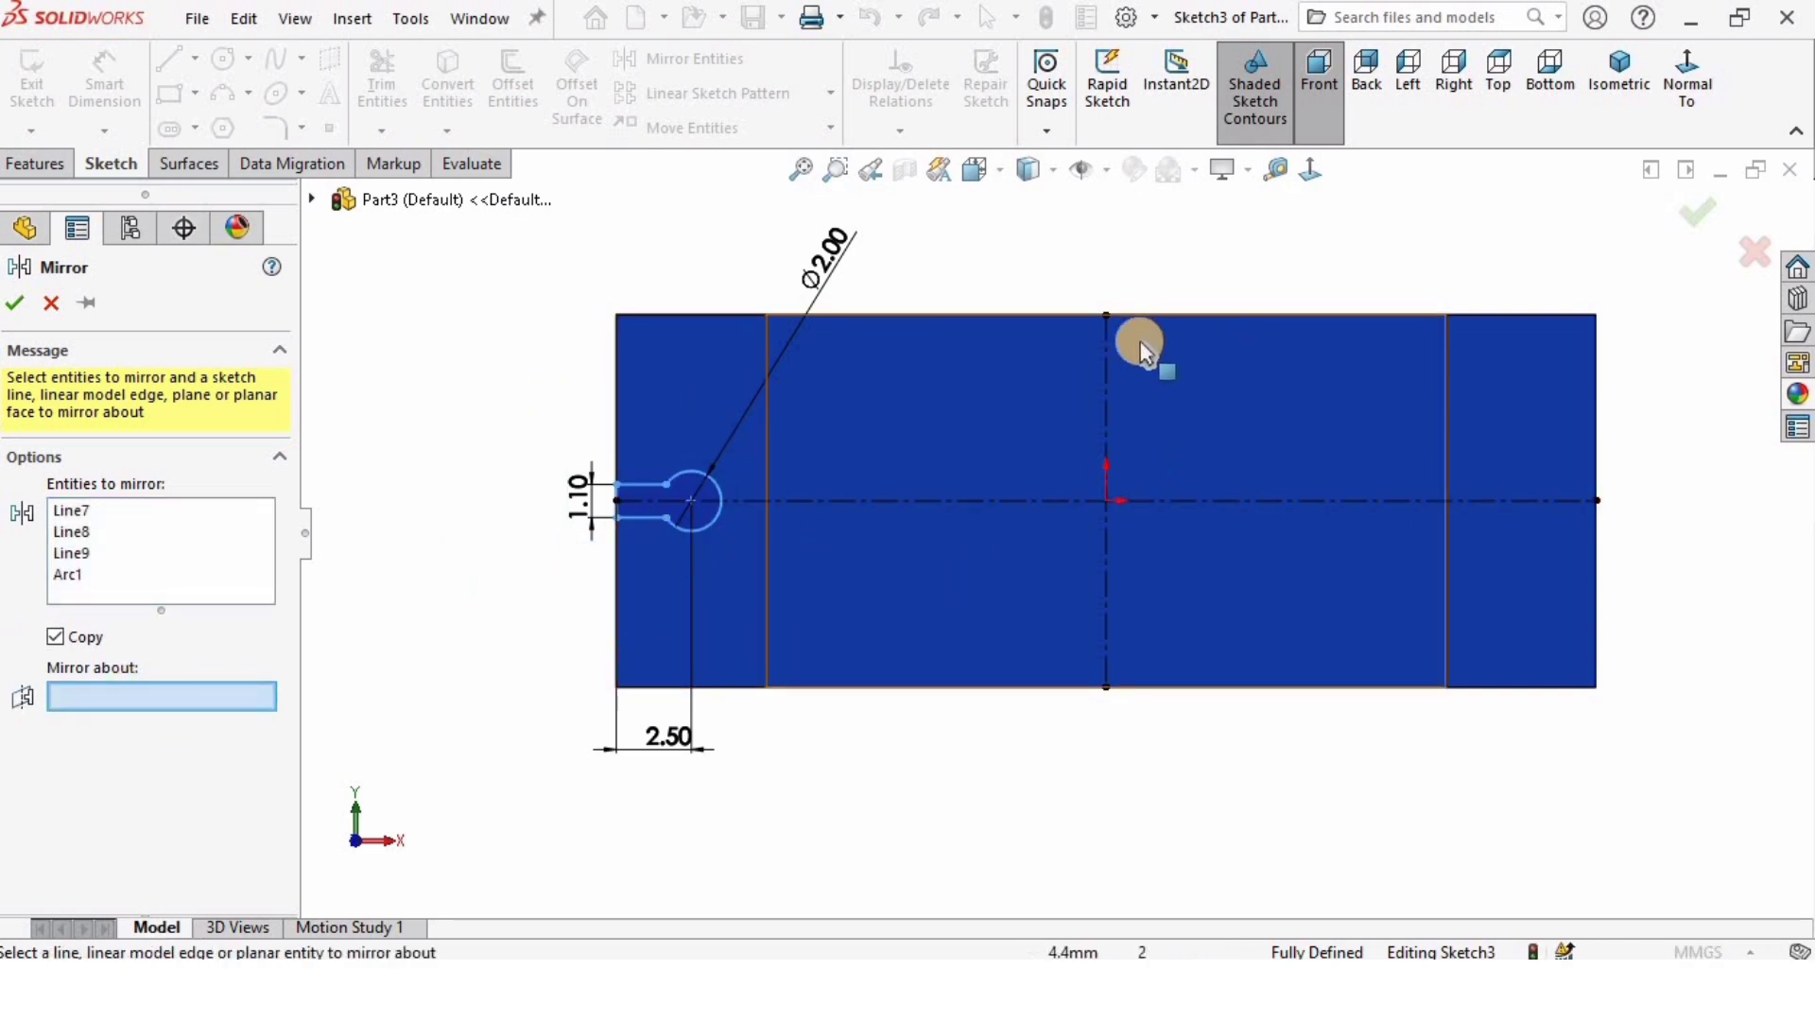
pyautogui.click(1105, 356)
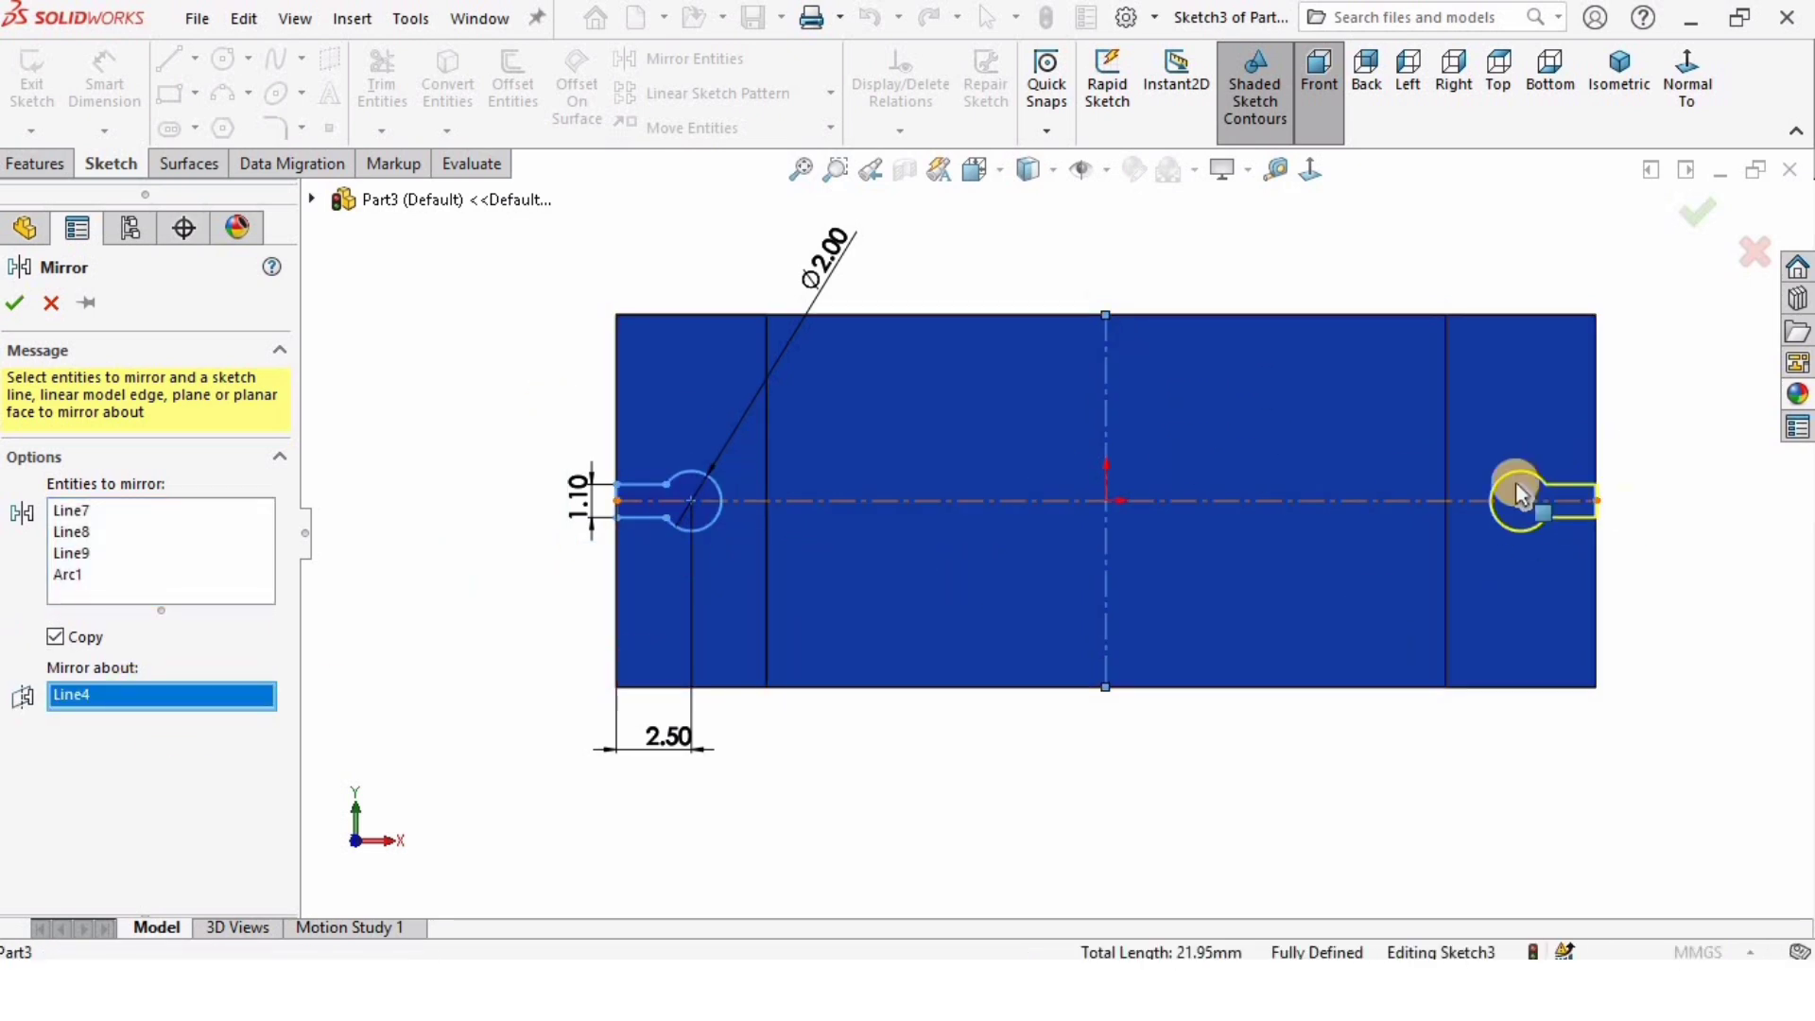
pyautogui.click(16, 304)
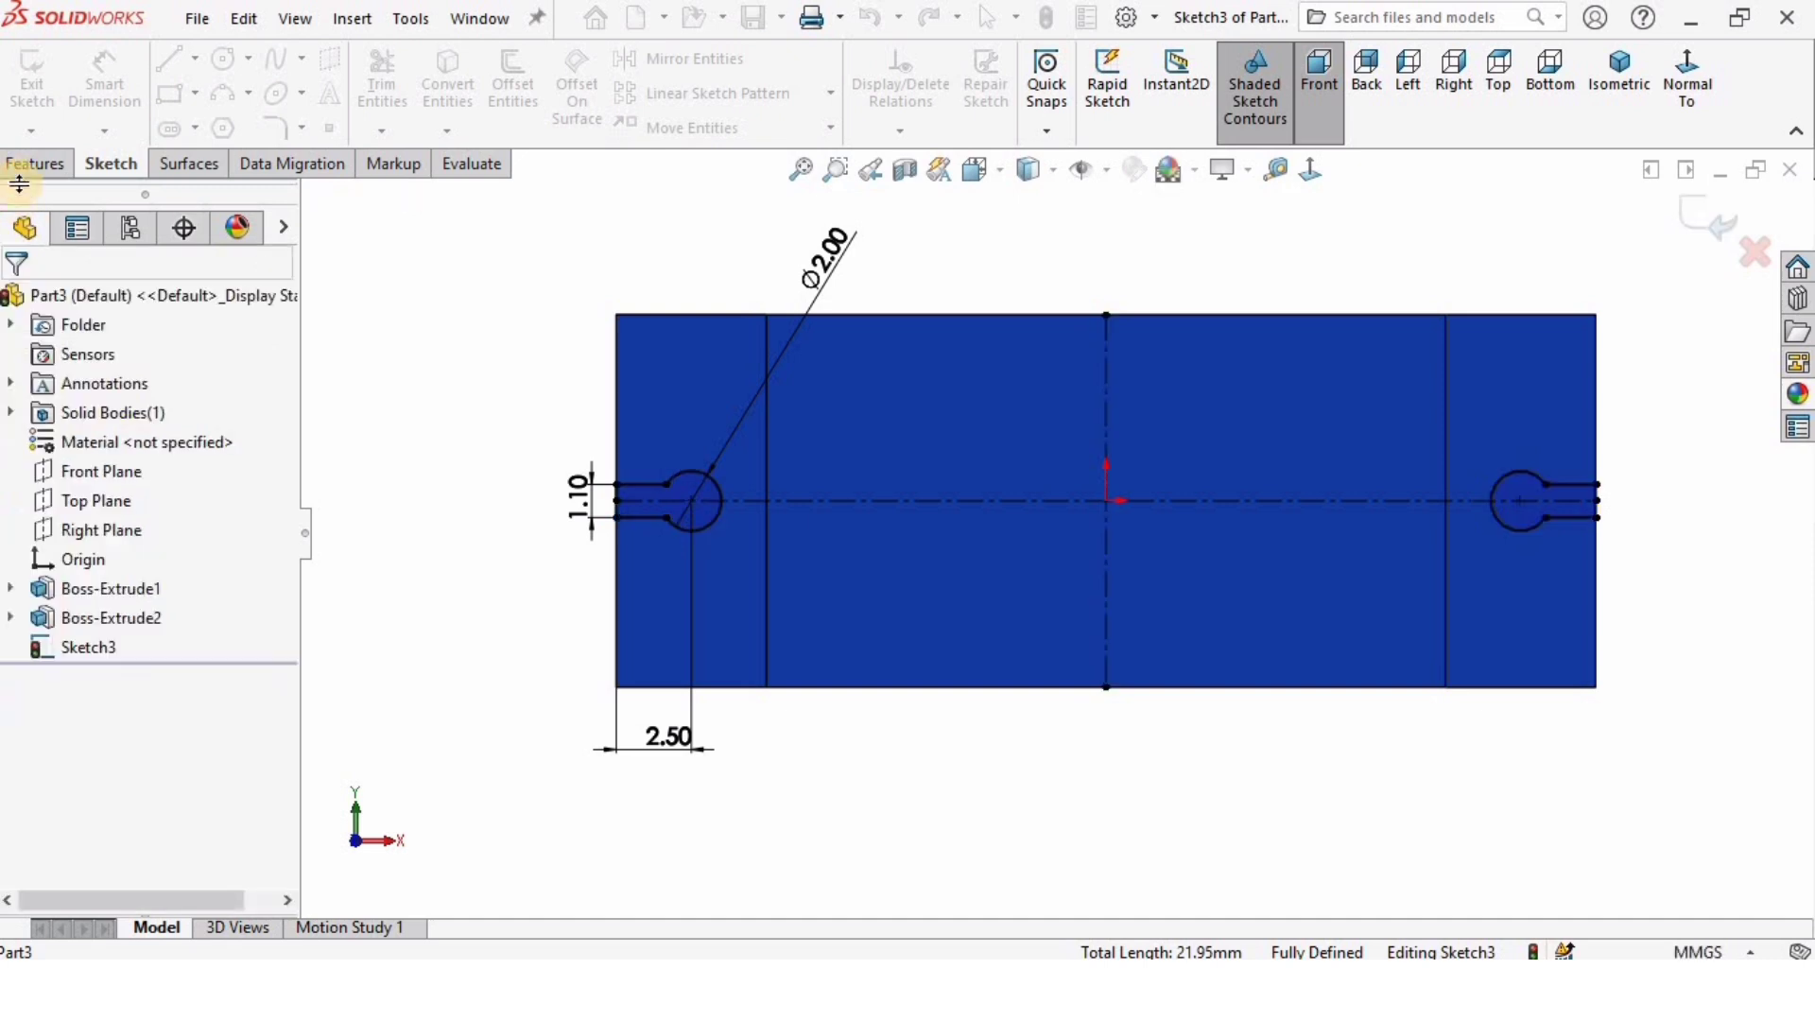
# Step: Cut-extrude both keyhole slot profiles Through All from the sketch plane
pyautogui.click(38, 163)
pyautogui.click(395, 88)
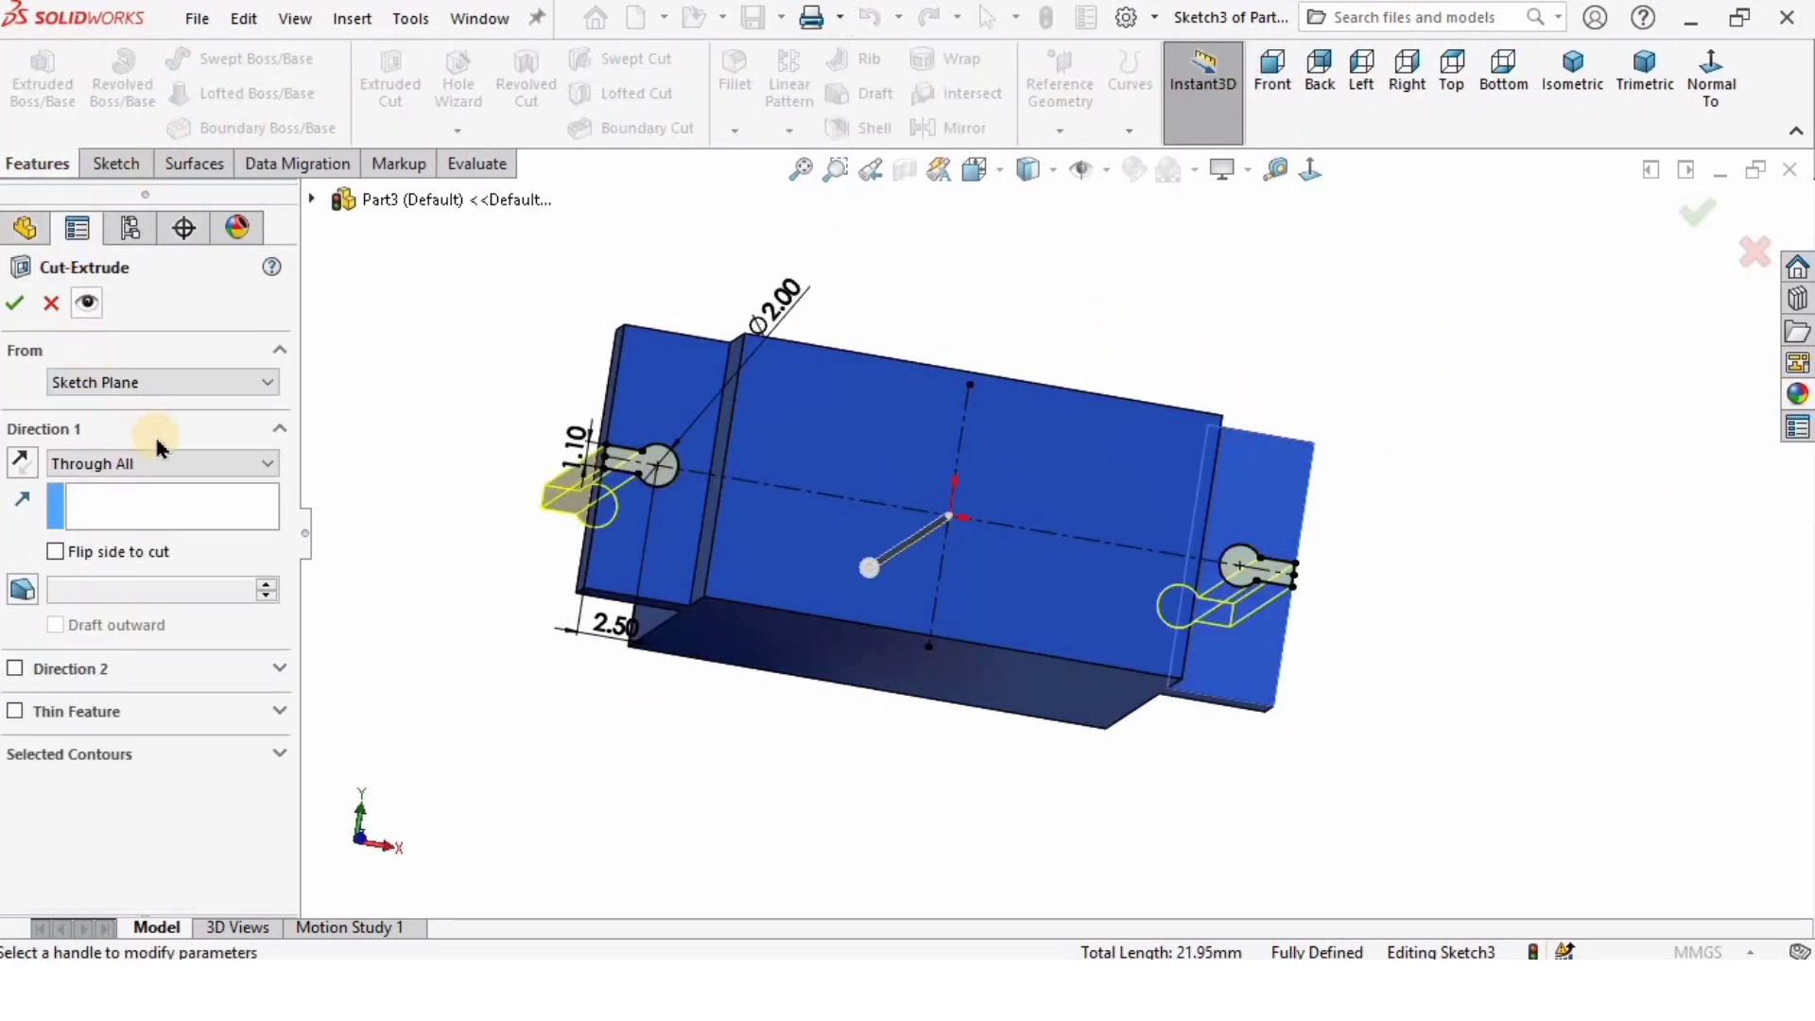
pyautogui.click(145, 465)
pyautogui.click(85, 501)
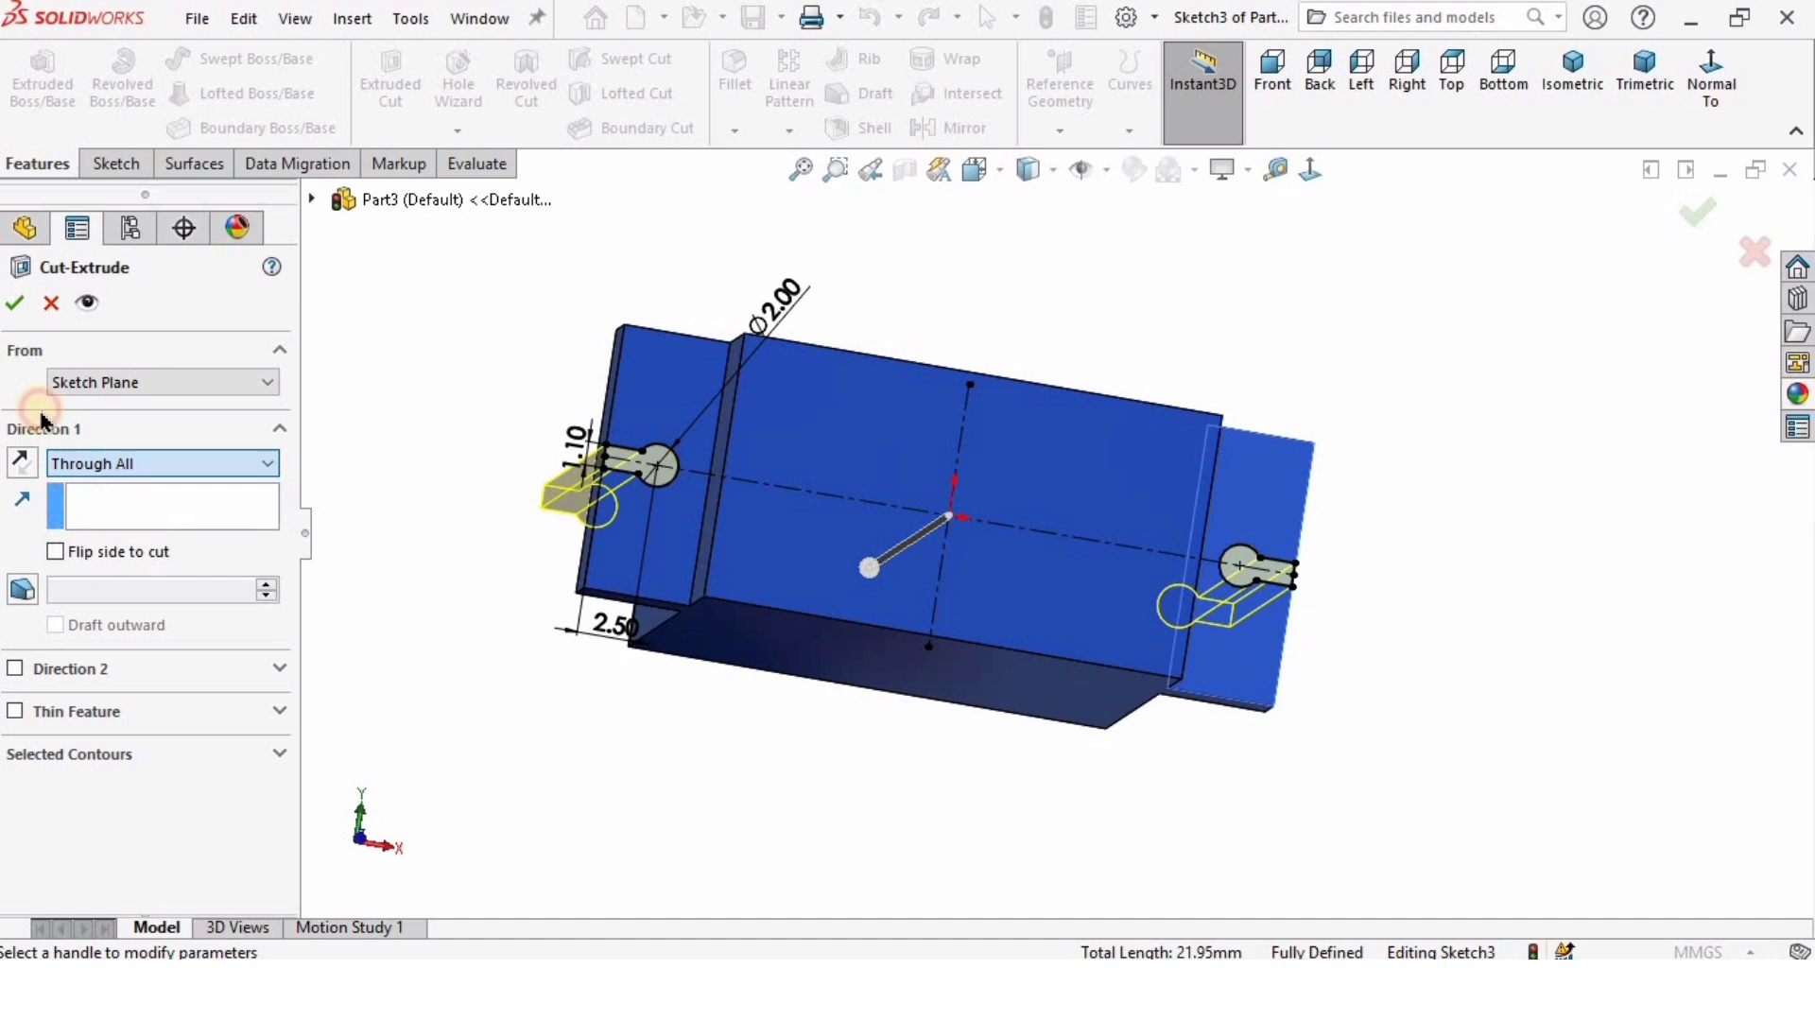
pyautogui.click(16, 304)
# Step: Start a new sketch on the block's front face between the two mounting tabs
pyautogui.moveTo(429, 393); pyautogui.dragTo(1251, 685, button='middle')
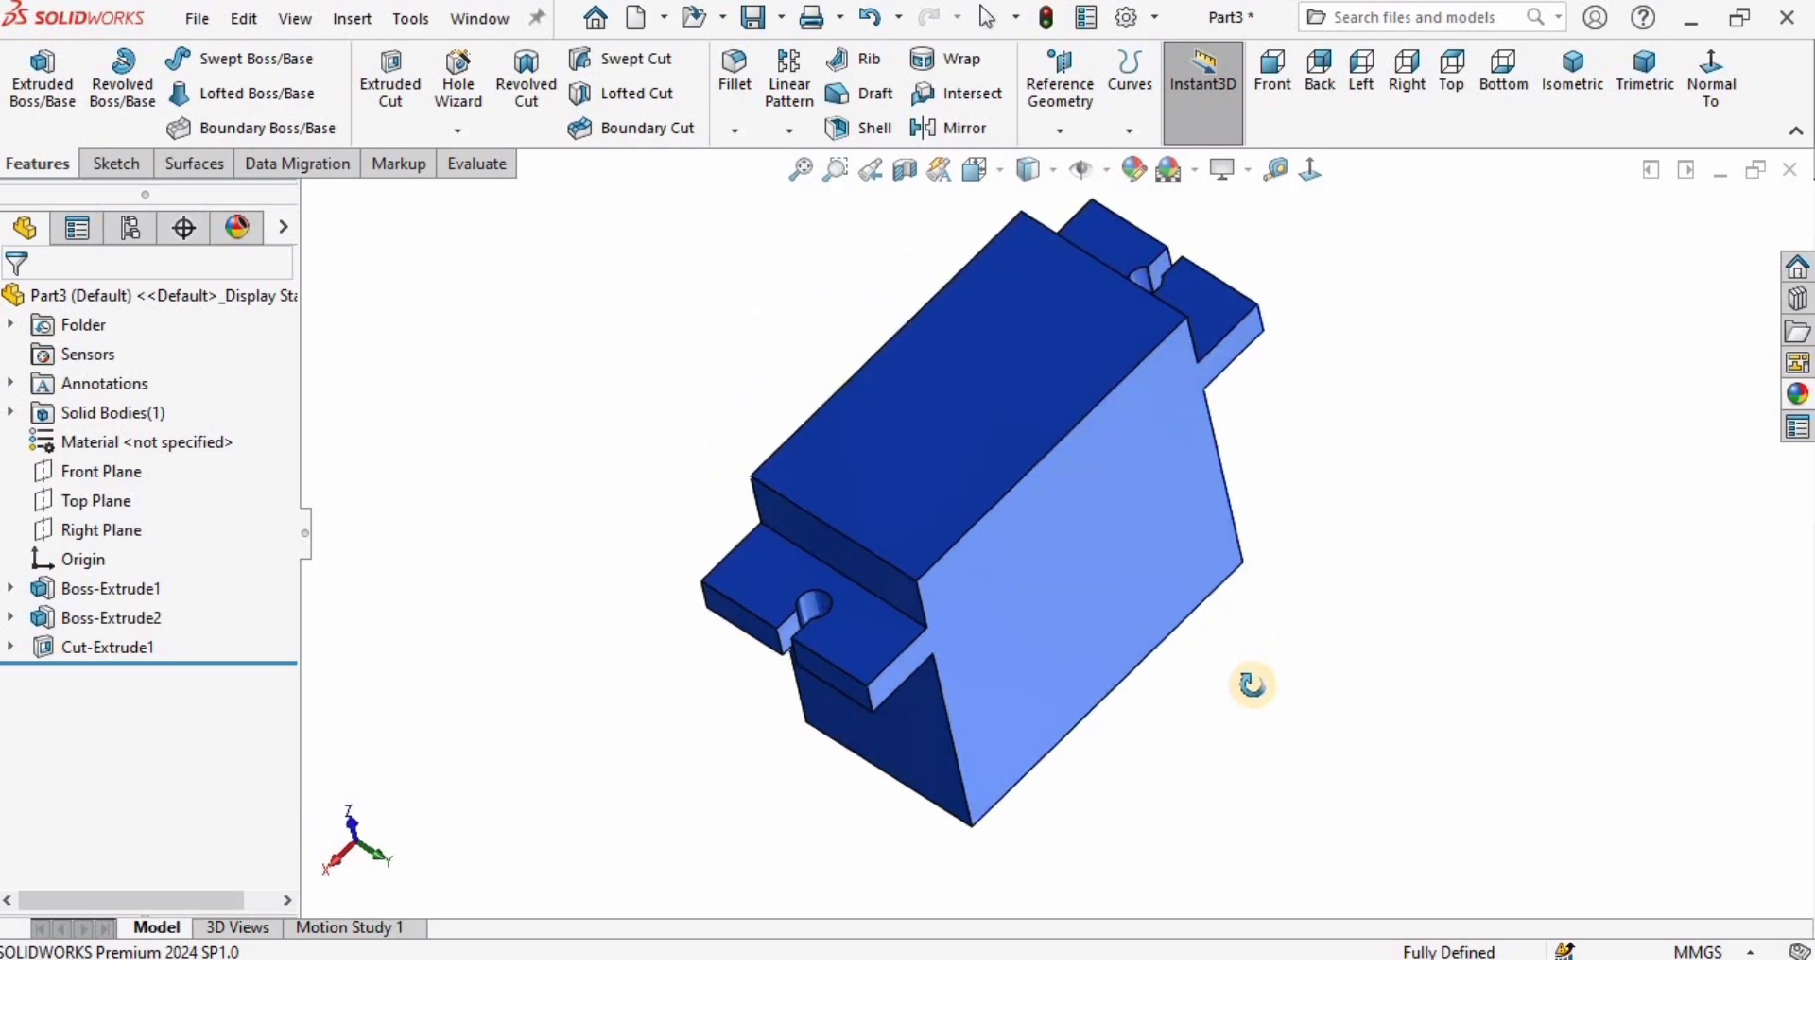
pyautogui.click(946, 413)
pyautogui.click(1053, 336)
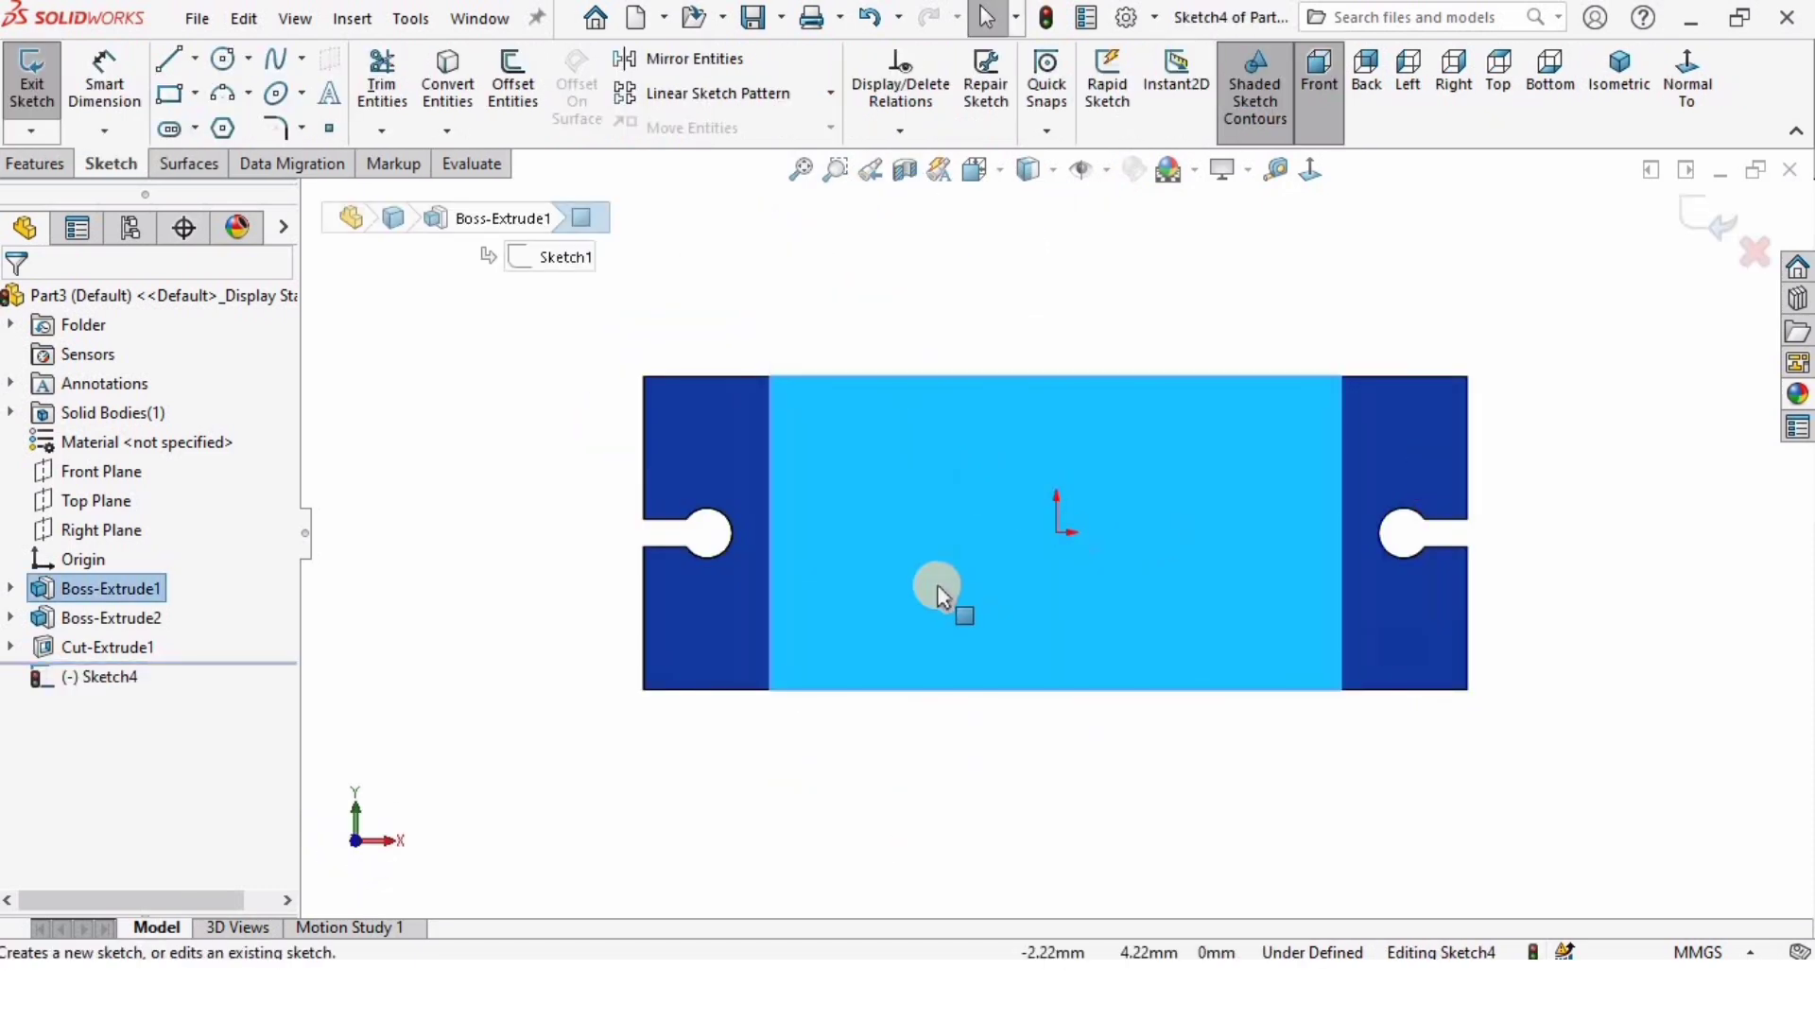
pyautogui.click(520, 493)
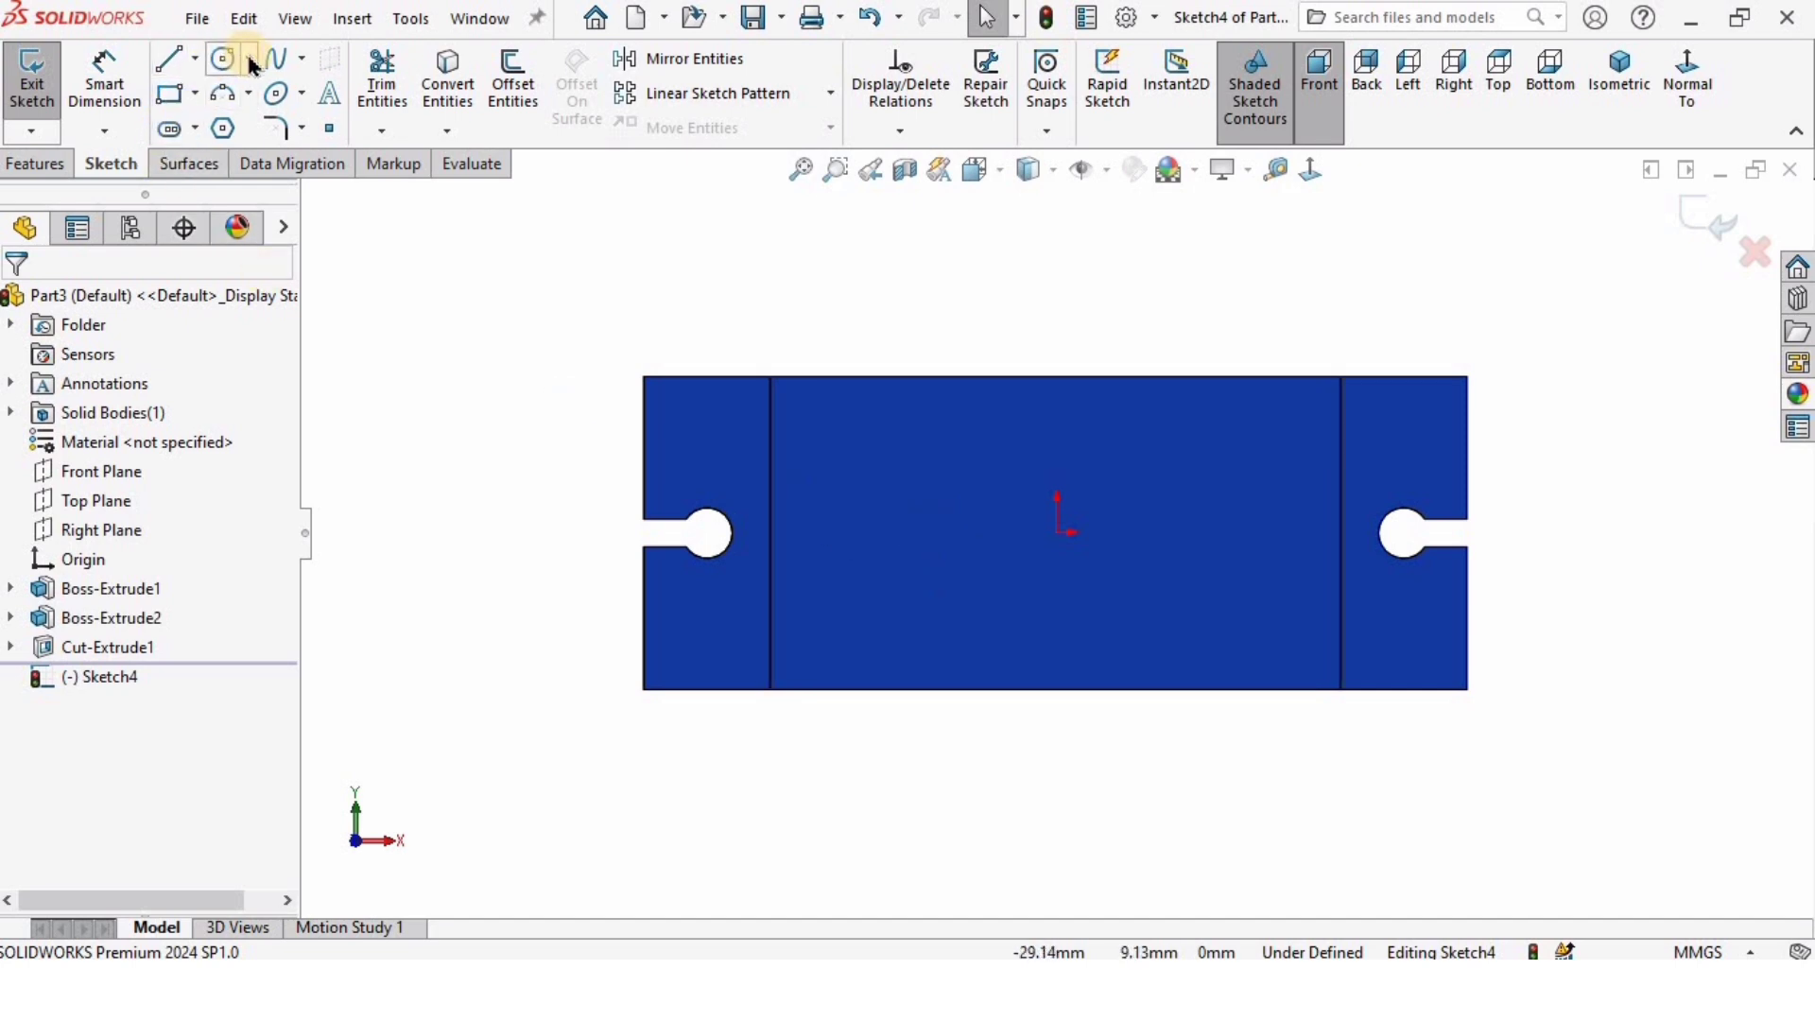
pyautogui.scroll(1, 250, 65)
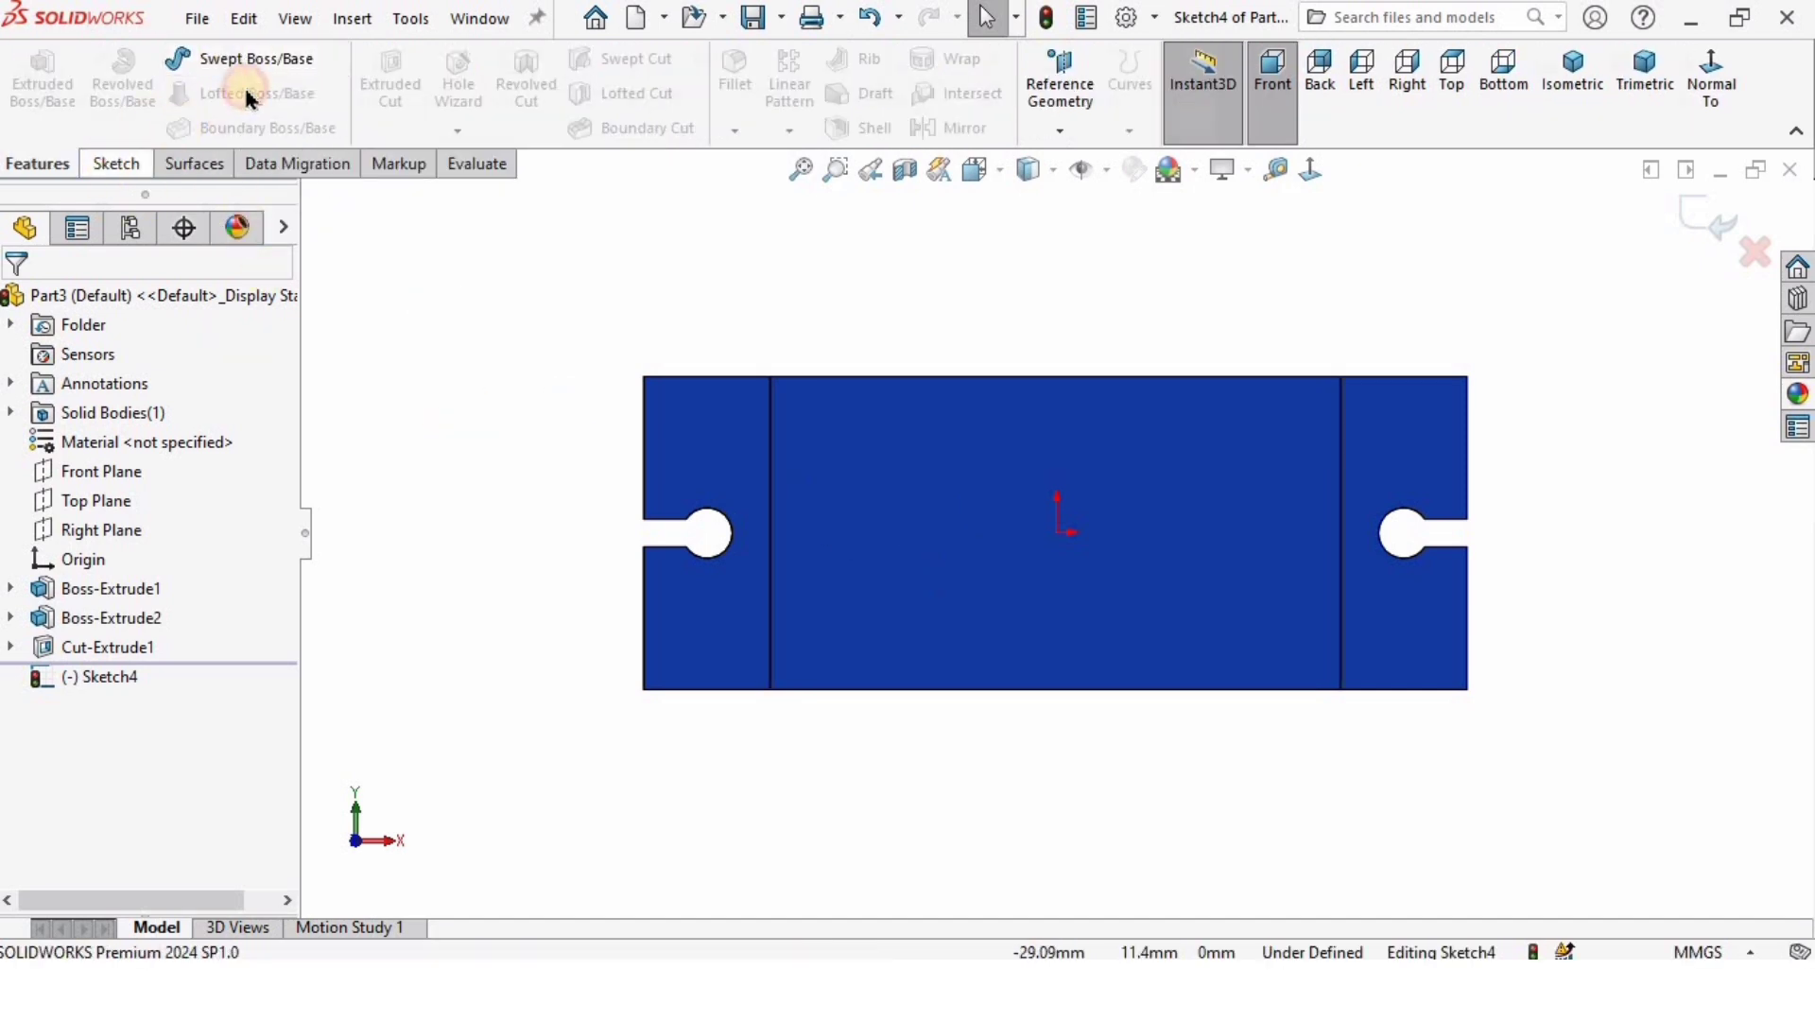
pyautogui.scroll(-1, 250, 99)
pyautogui.click(224, 58)
pyautogui.scroll(-1, 922, 567)
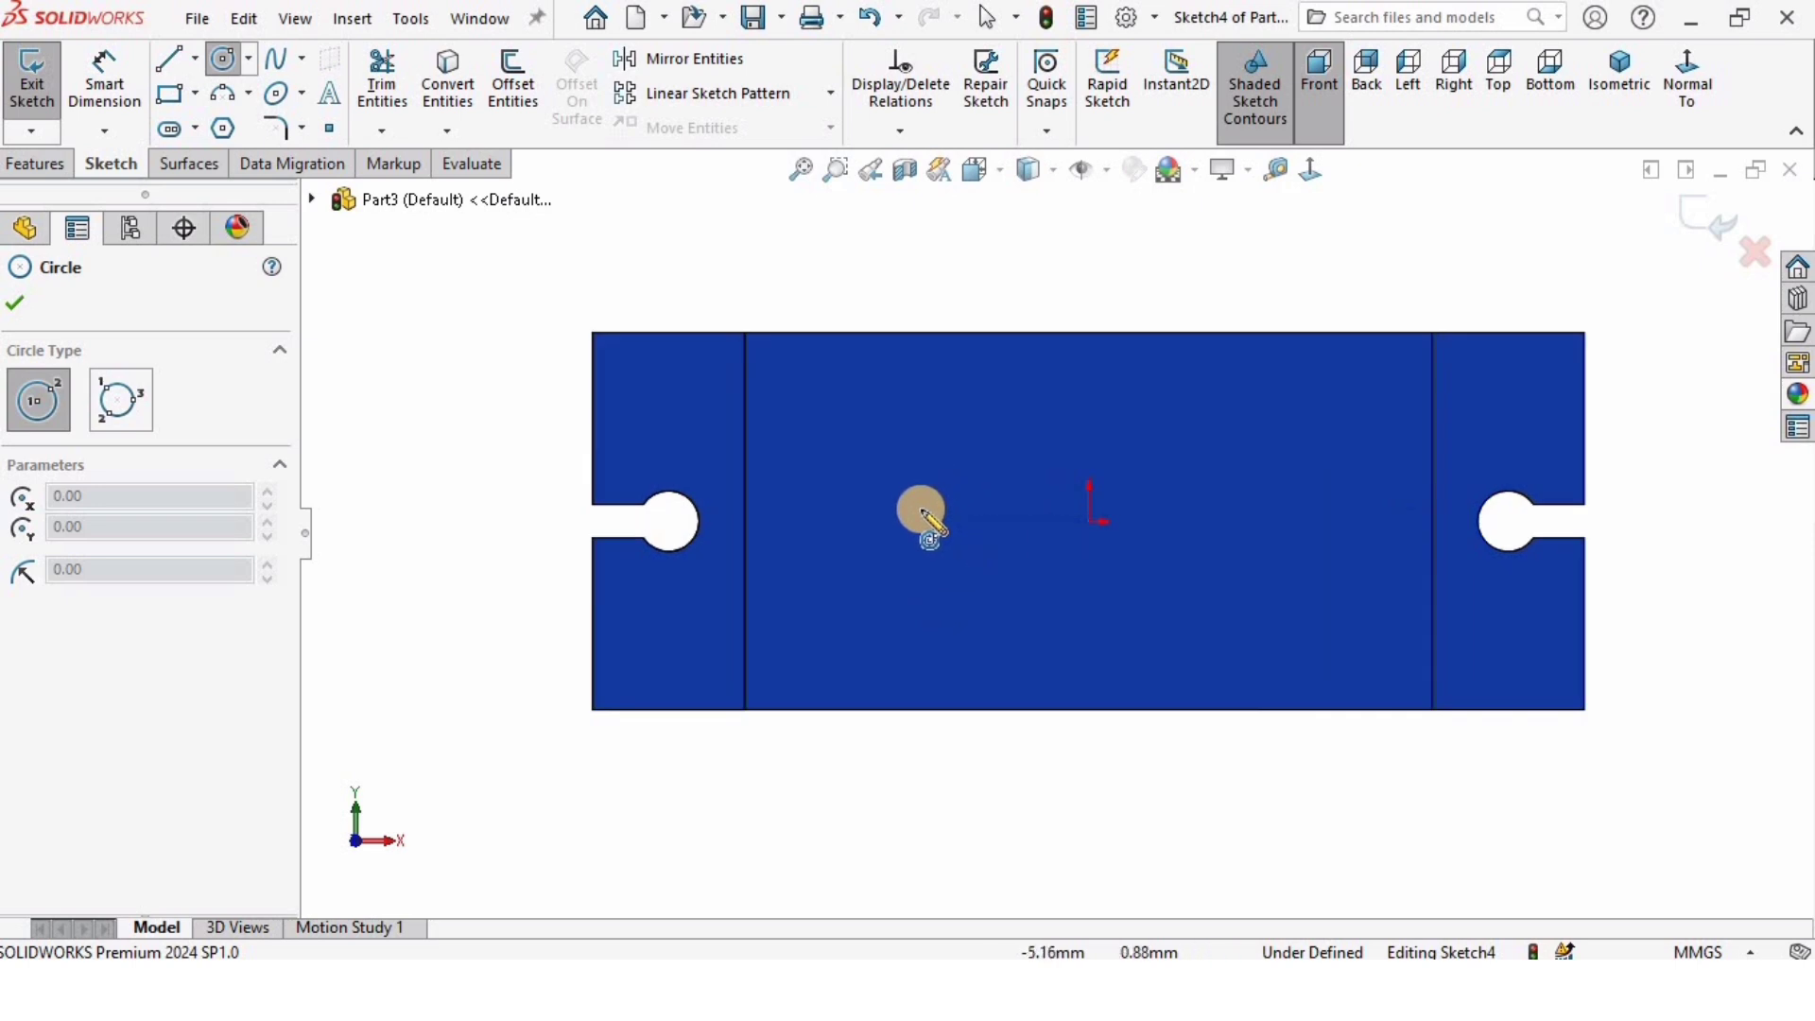
# Step: Draw a horizontal centerline through the origin between the midpoints of the front face's left and right edges
pyautogui.click(193, 59)
pyautogui.click(218, 124)
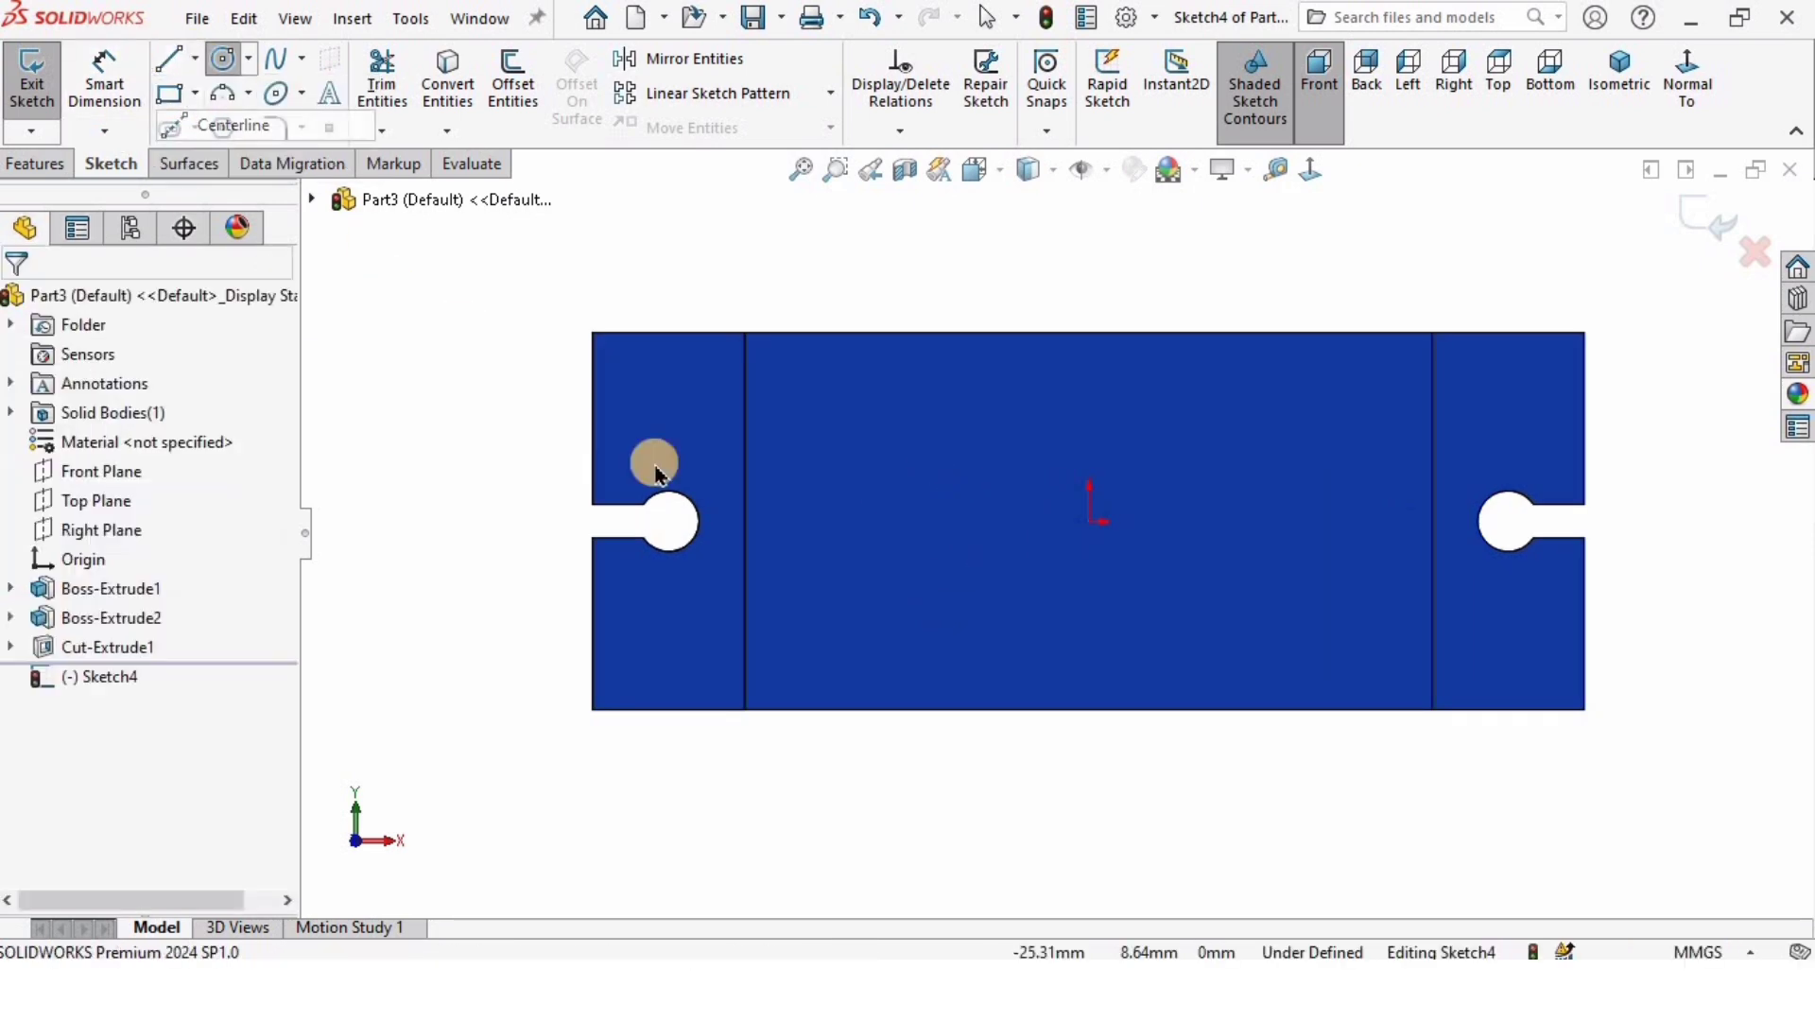
pyautogui.click(745, 521)
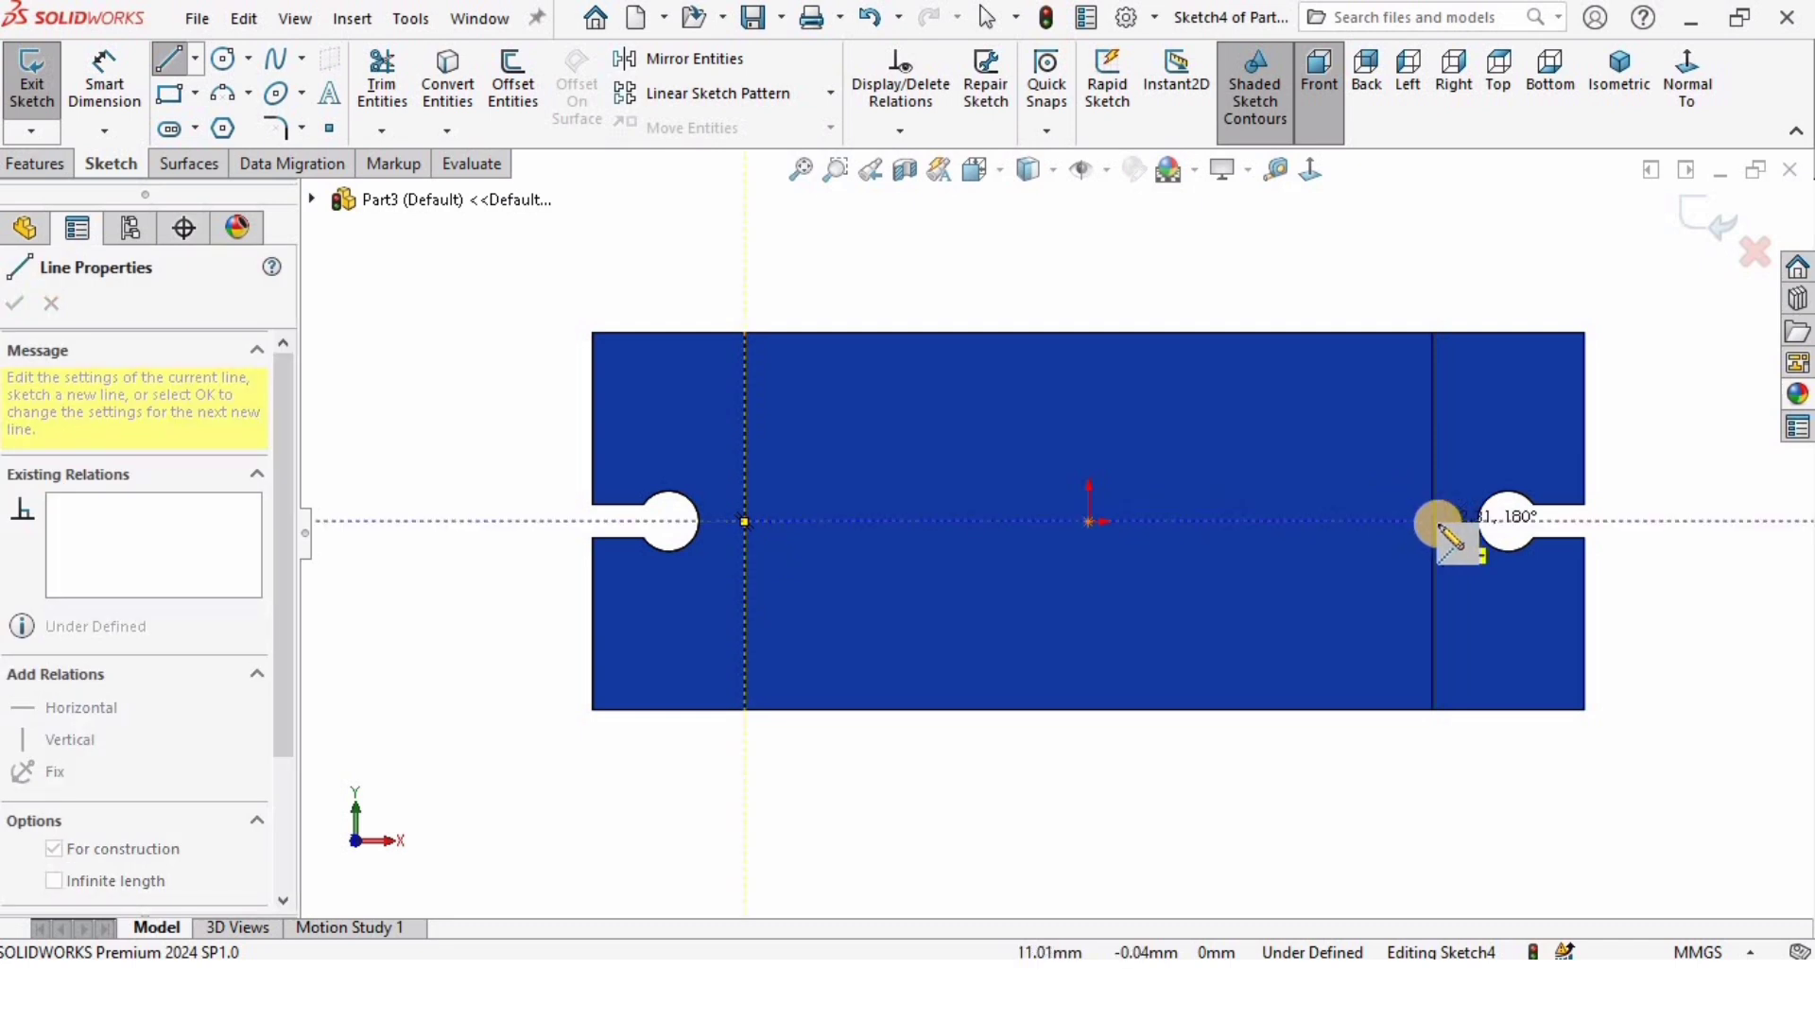
pyautogui.click(1432, 523)
pyautogui.press('Escape')
pyautogui.scroll(-1, 438, 380)
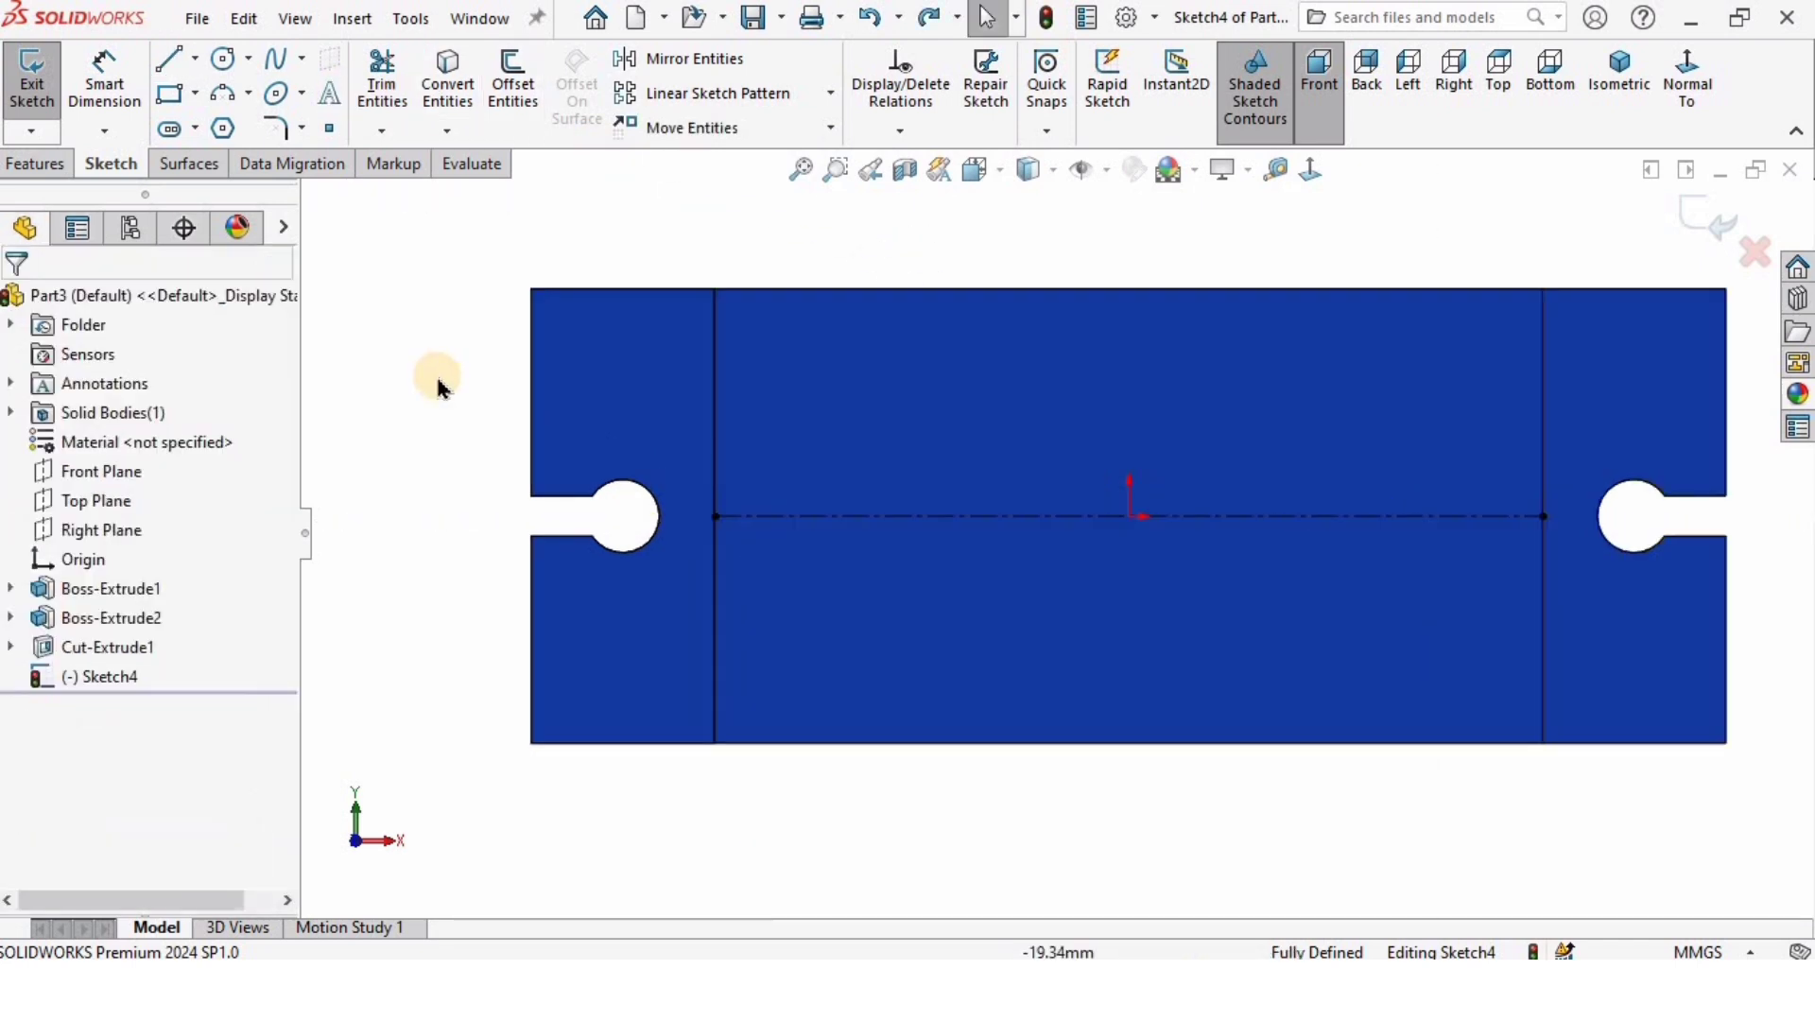
# Step: Sketch a circle about 16 mm in diameter centered on the centerline, about 4.5 mm left of the origin
pyautogui.click(253, 60)
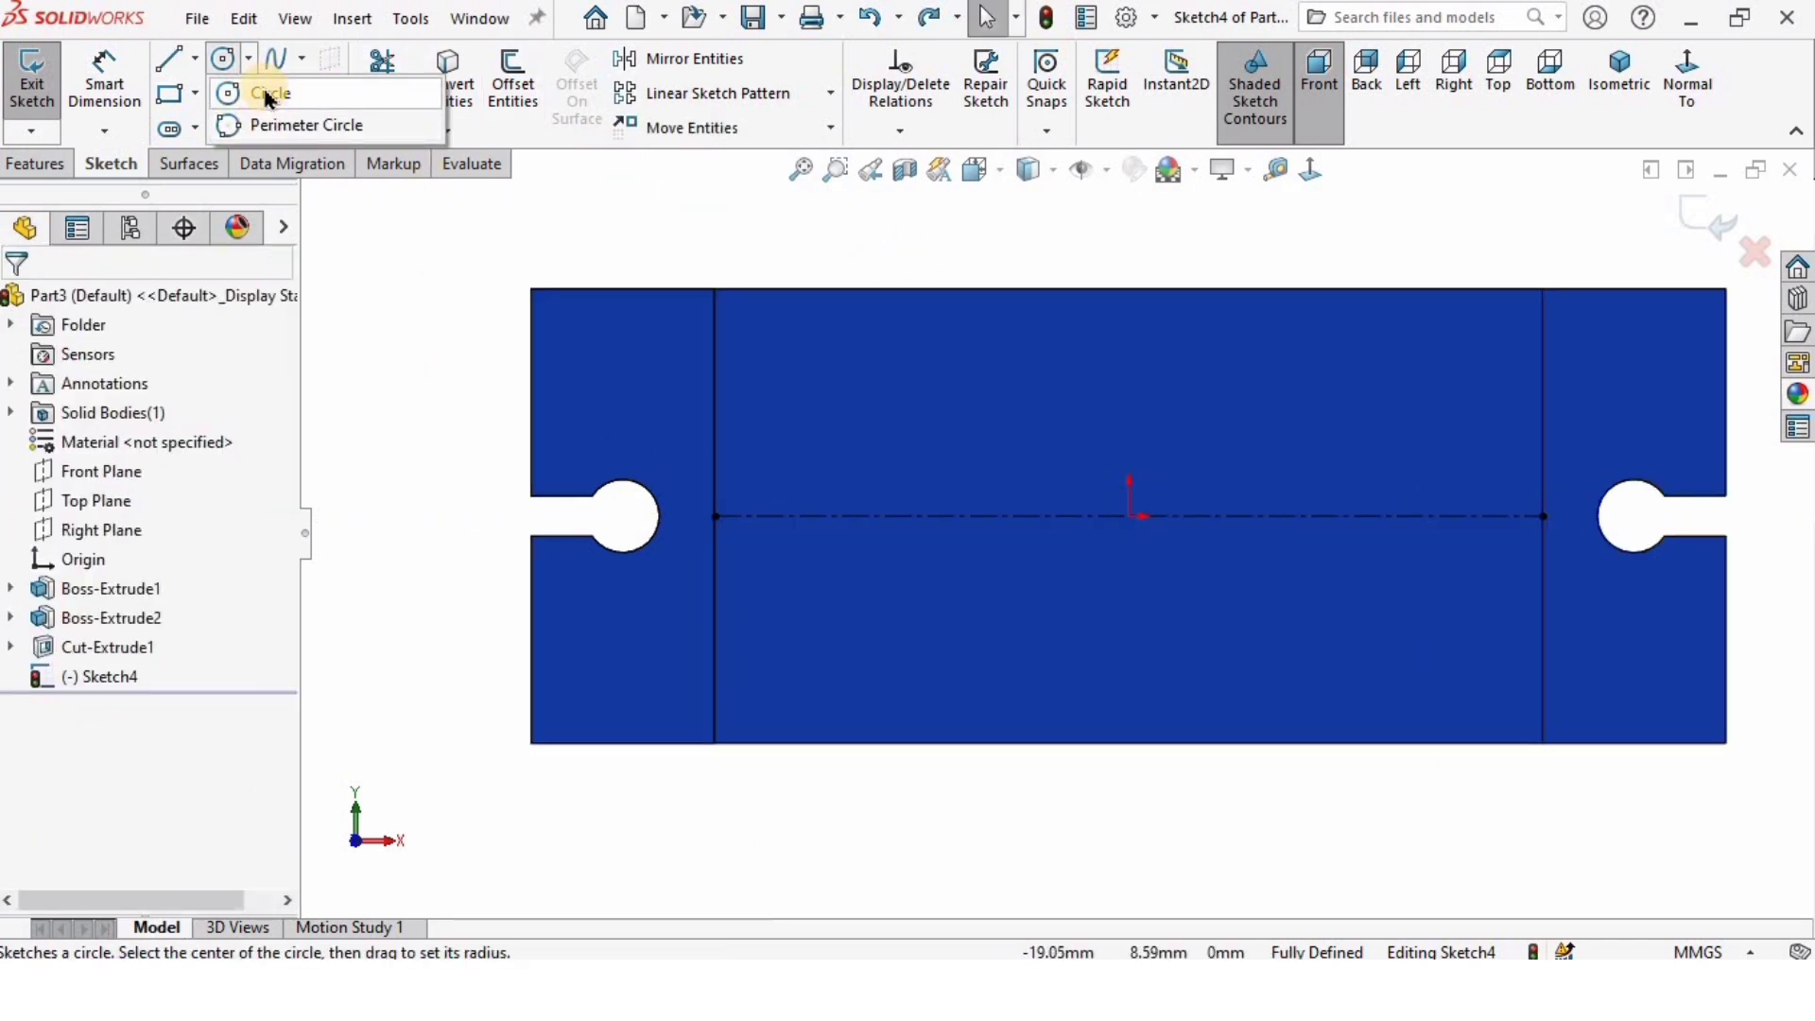
pyautogui.click(269, 95)
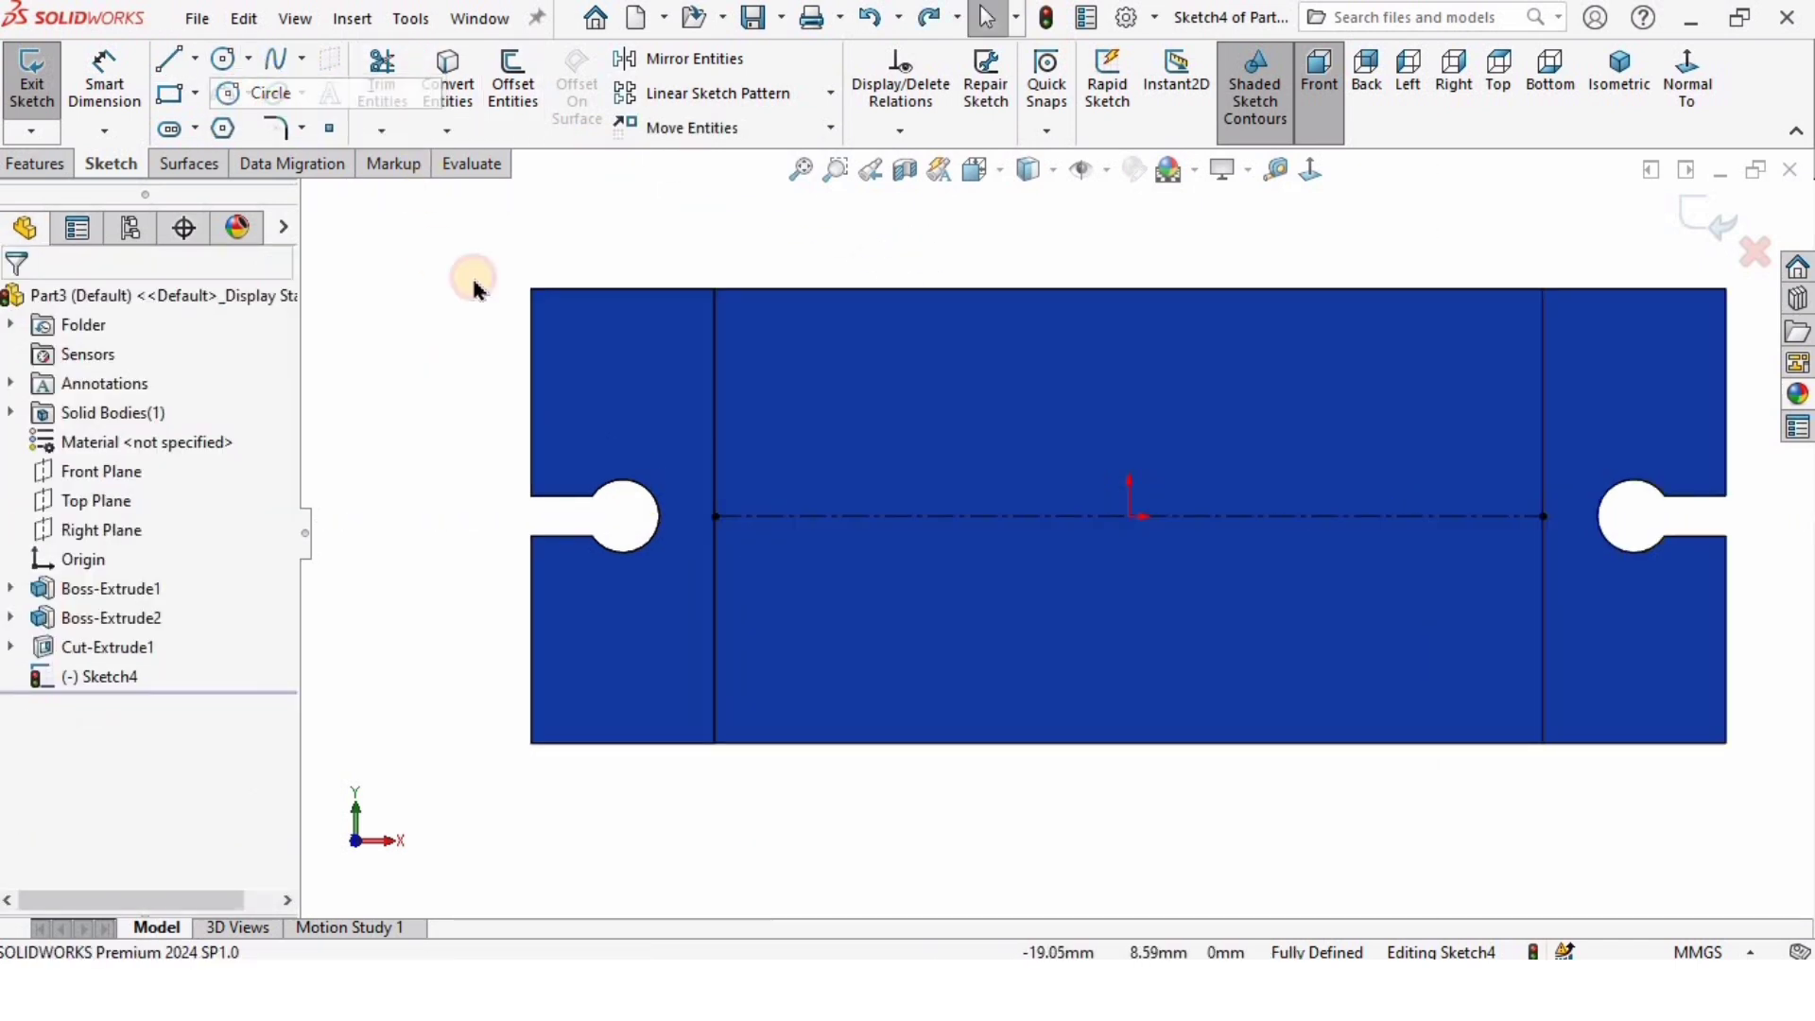
pyautogui.click(963, 517)
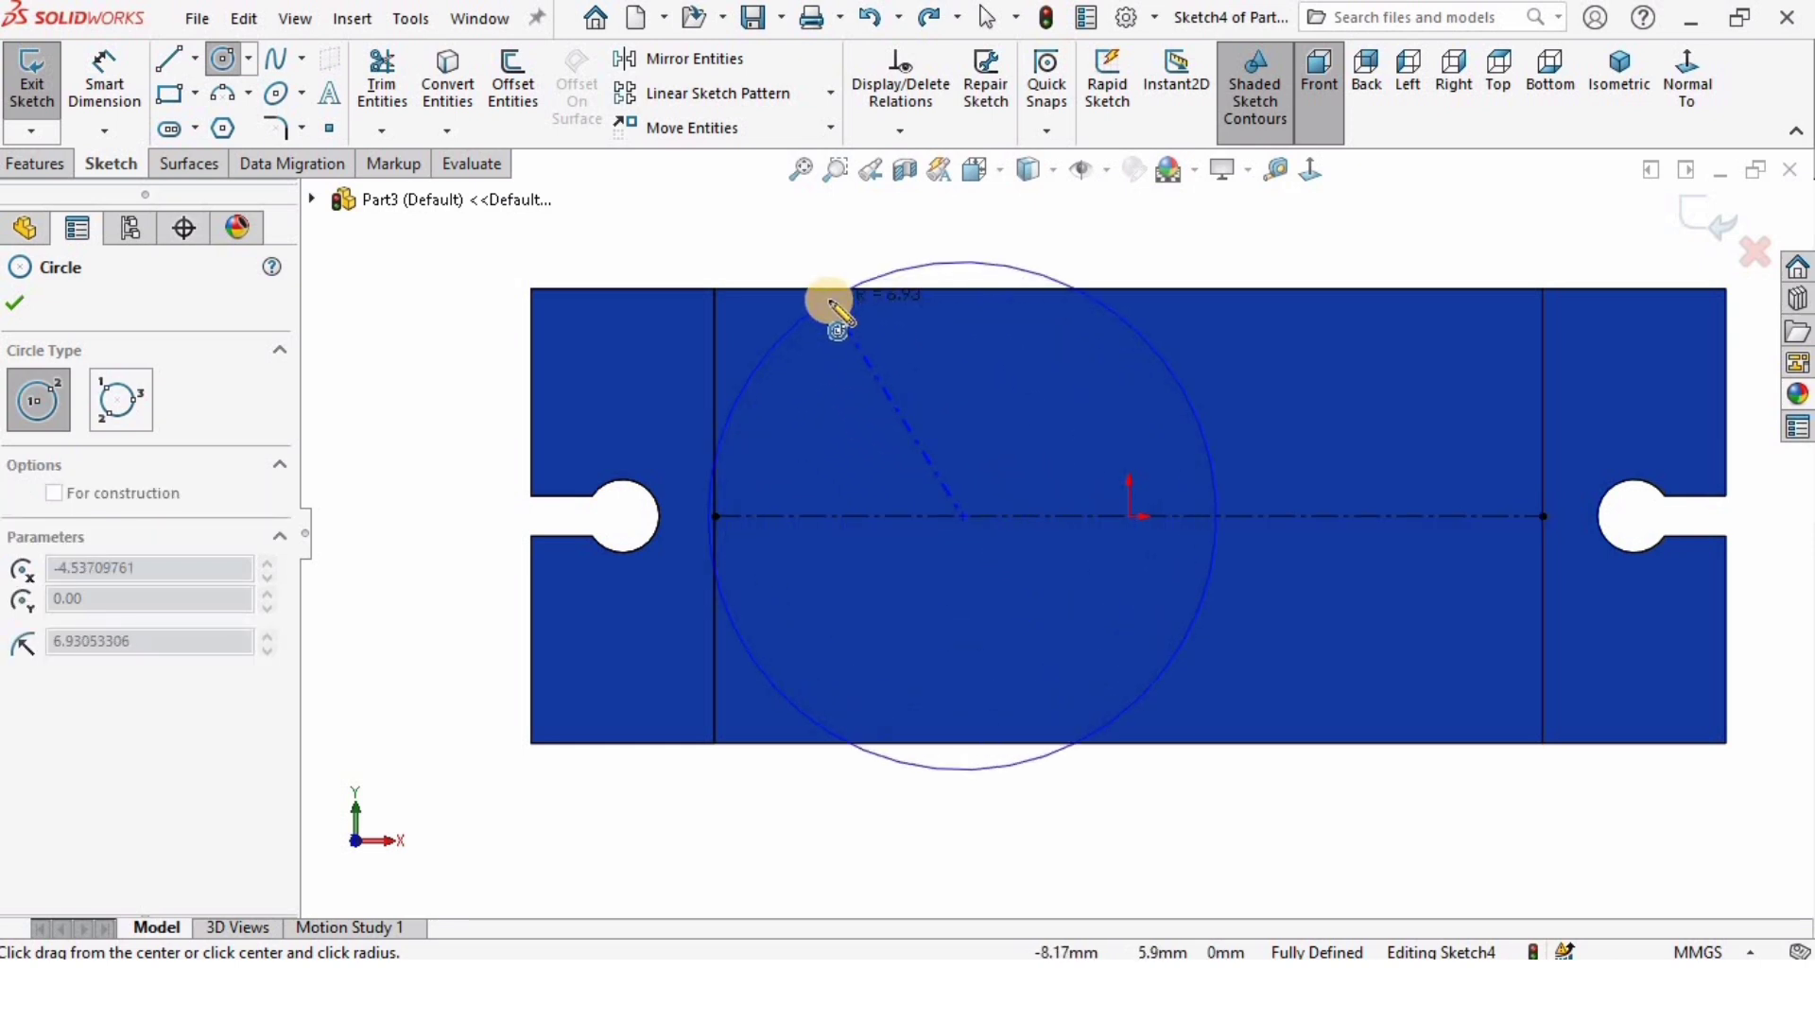
pyautogui.click(830, 269)
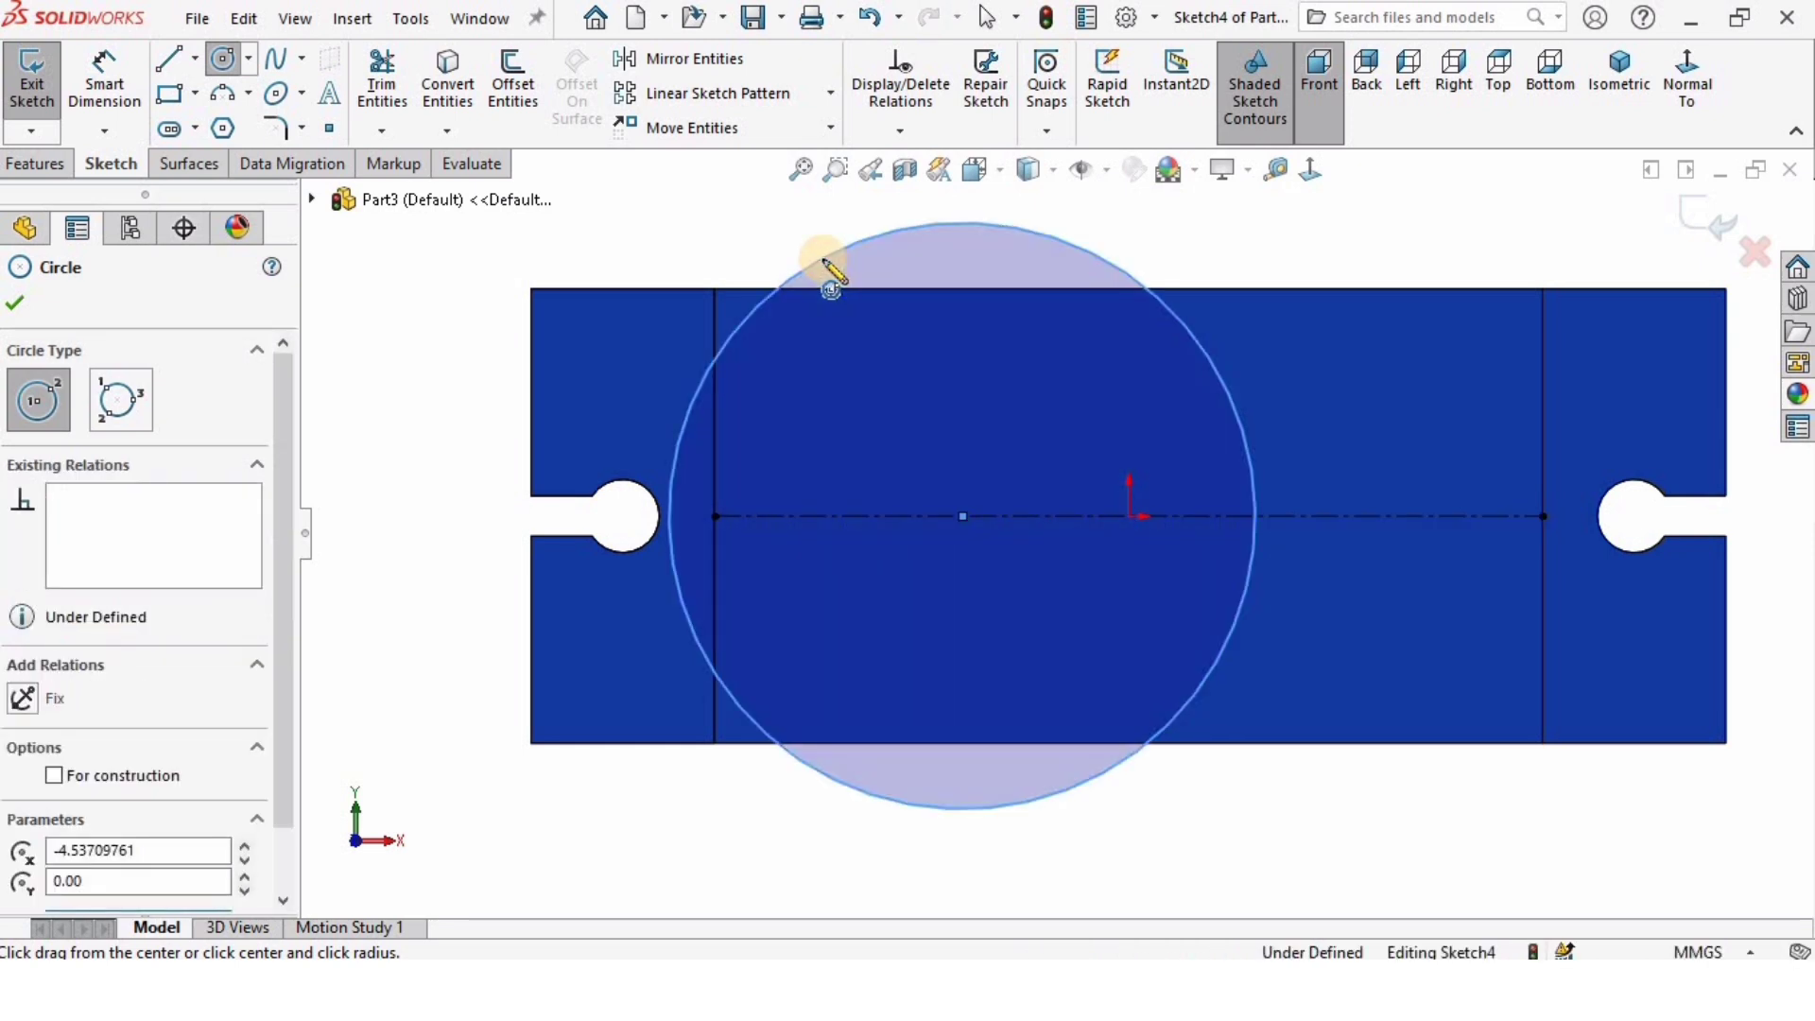
pyautogui.press('Escape')
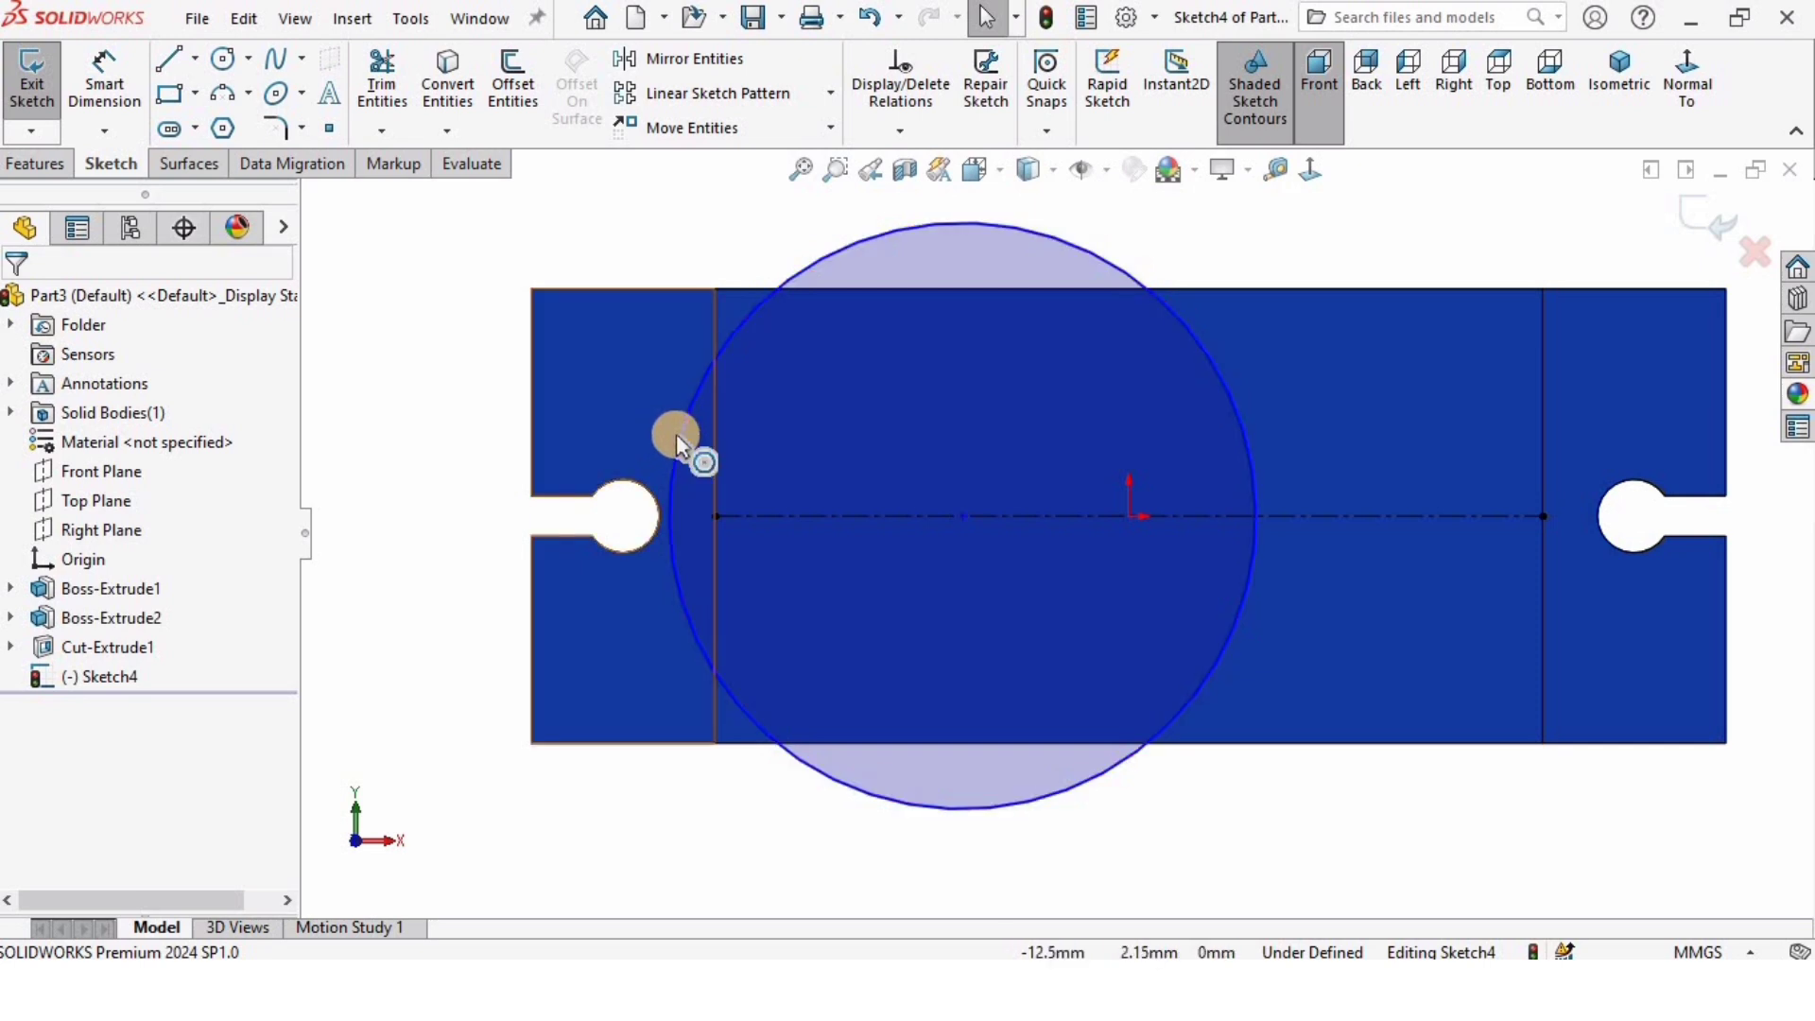
# Step: Make the circle tangent to the left vertical edge of the block's front face
pyautogui.click(675, 433)
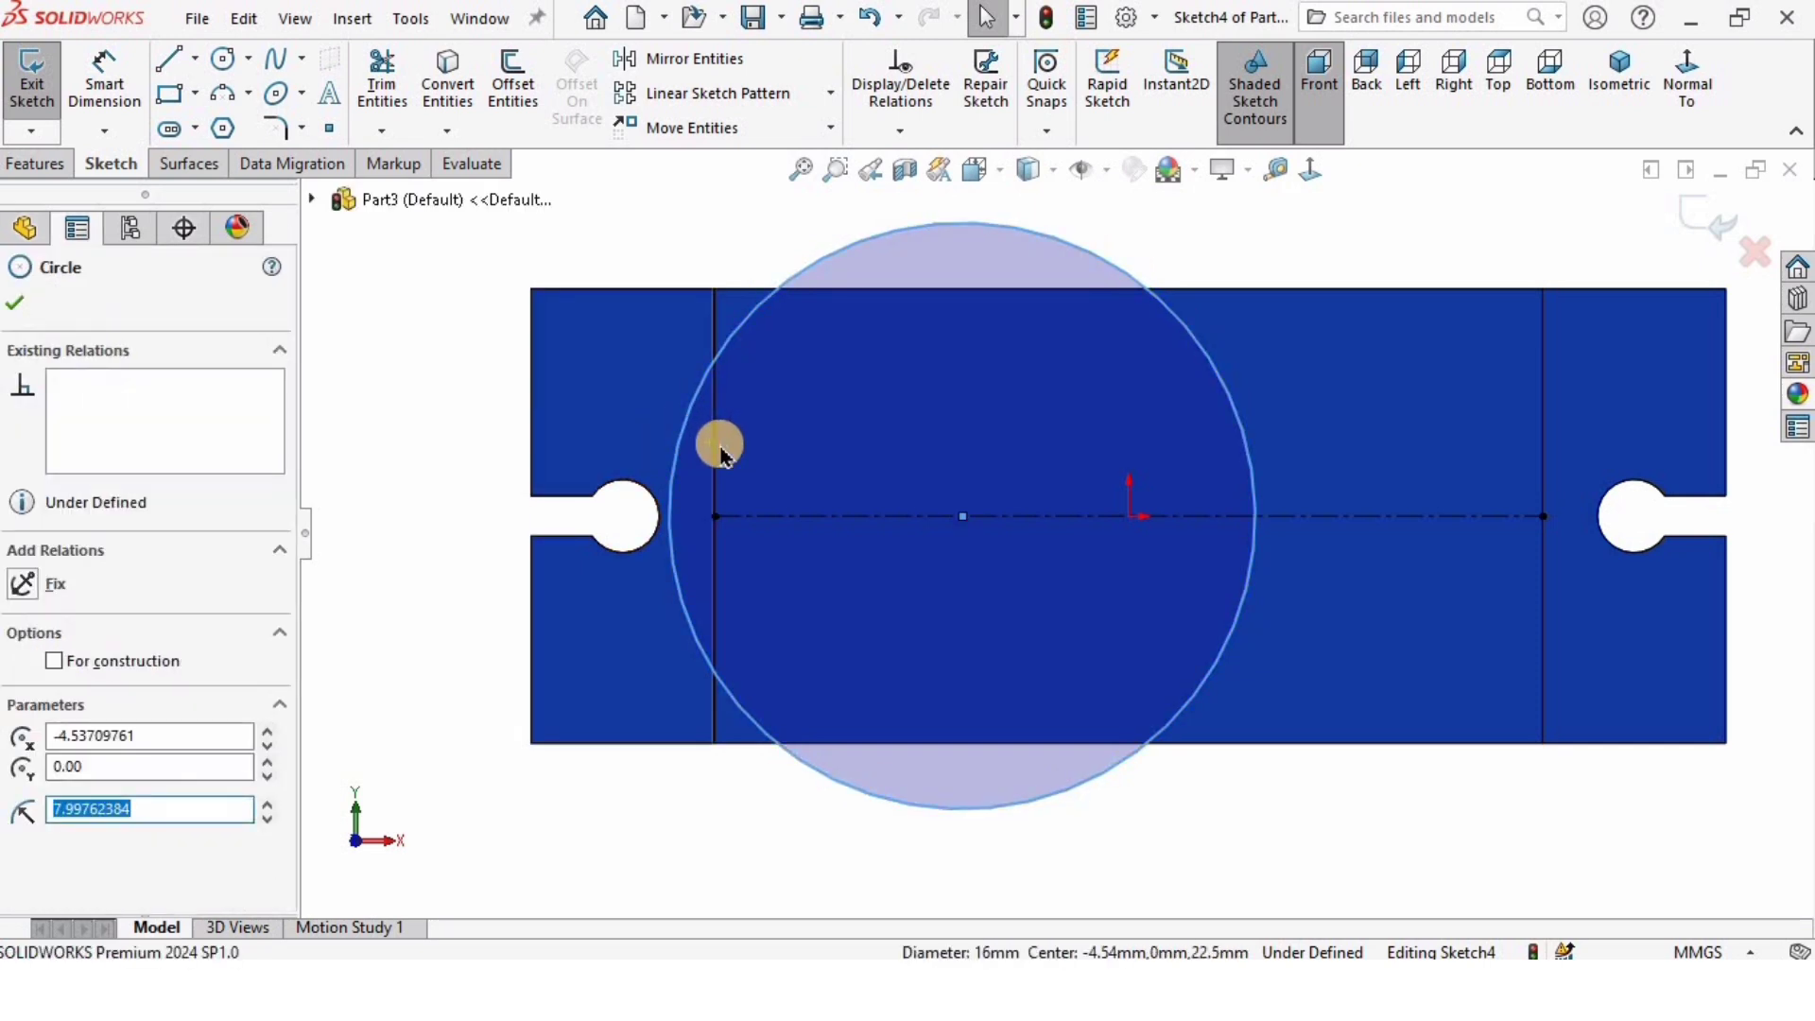
pyautogui.keyDown('ctrl'); pyautogui.click(715, 460); pyautogui.keyUp('ctrl')
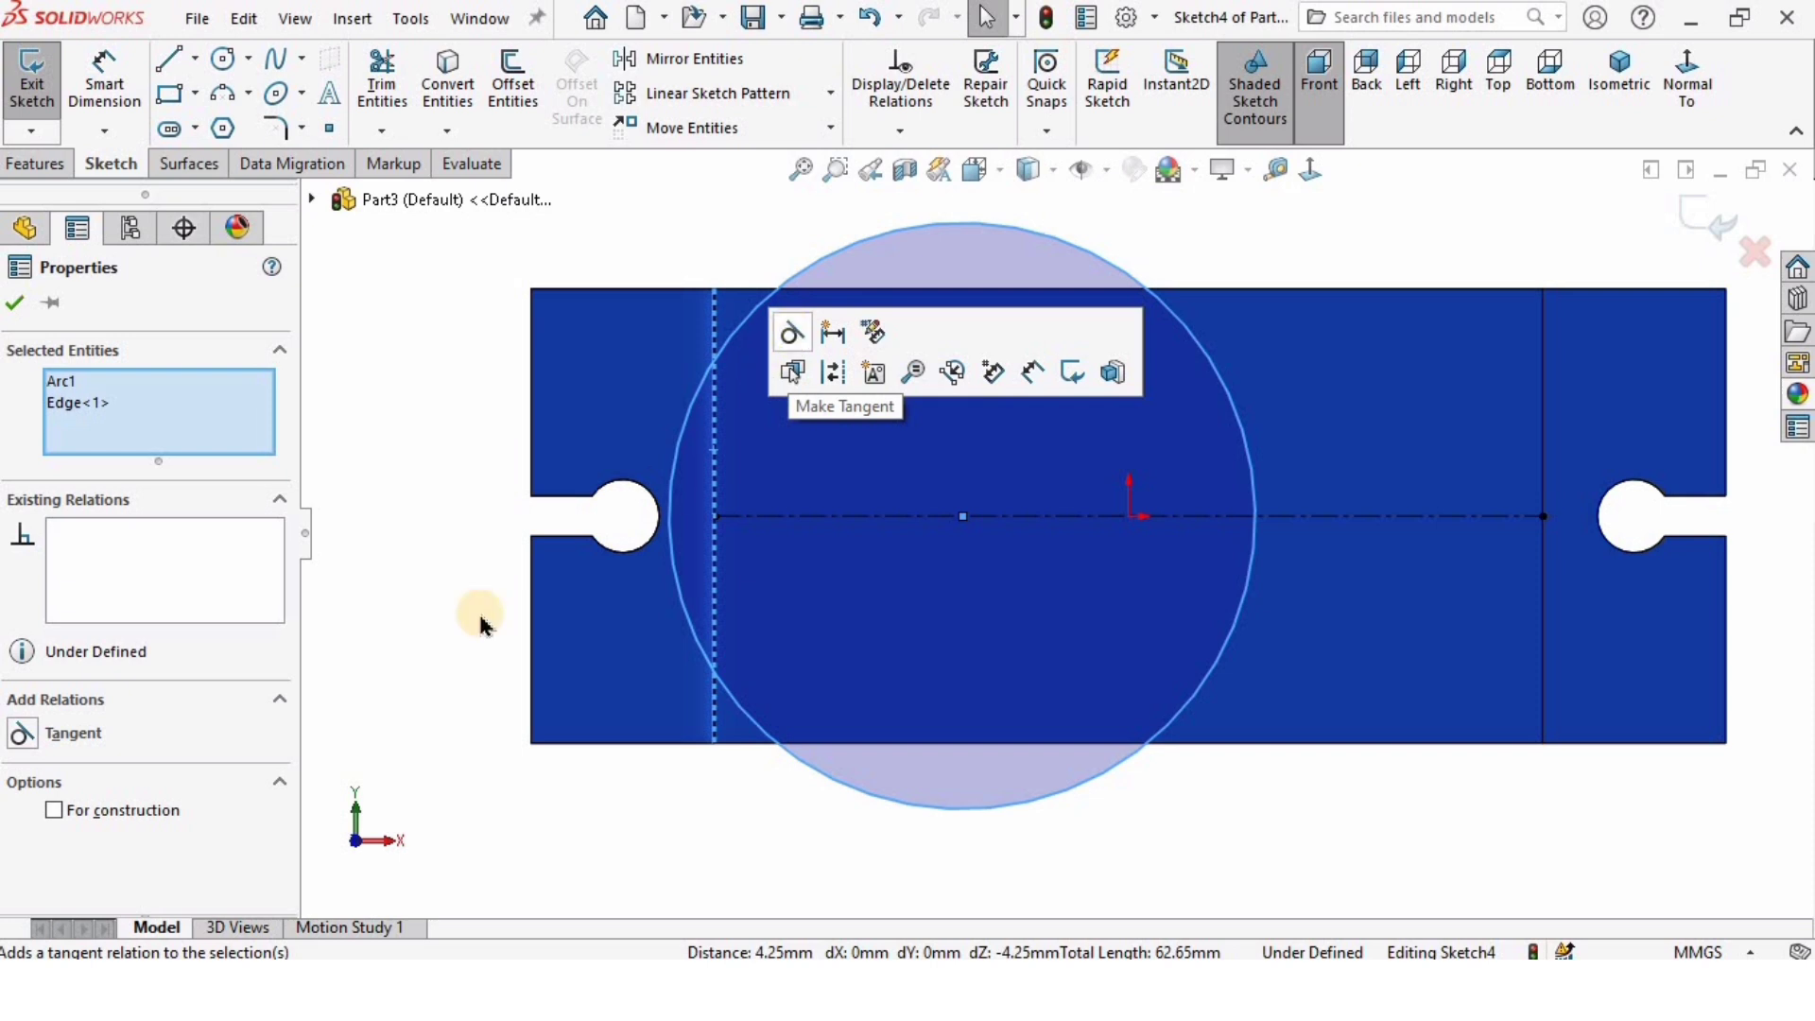
pyautogui.click(23, 733)
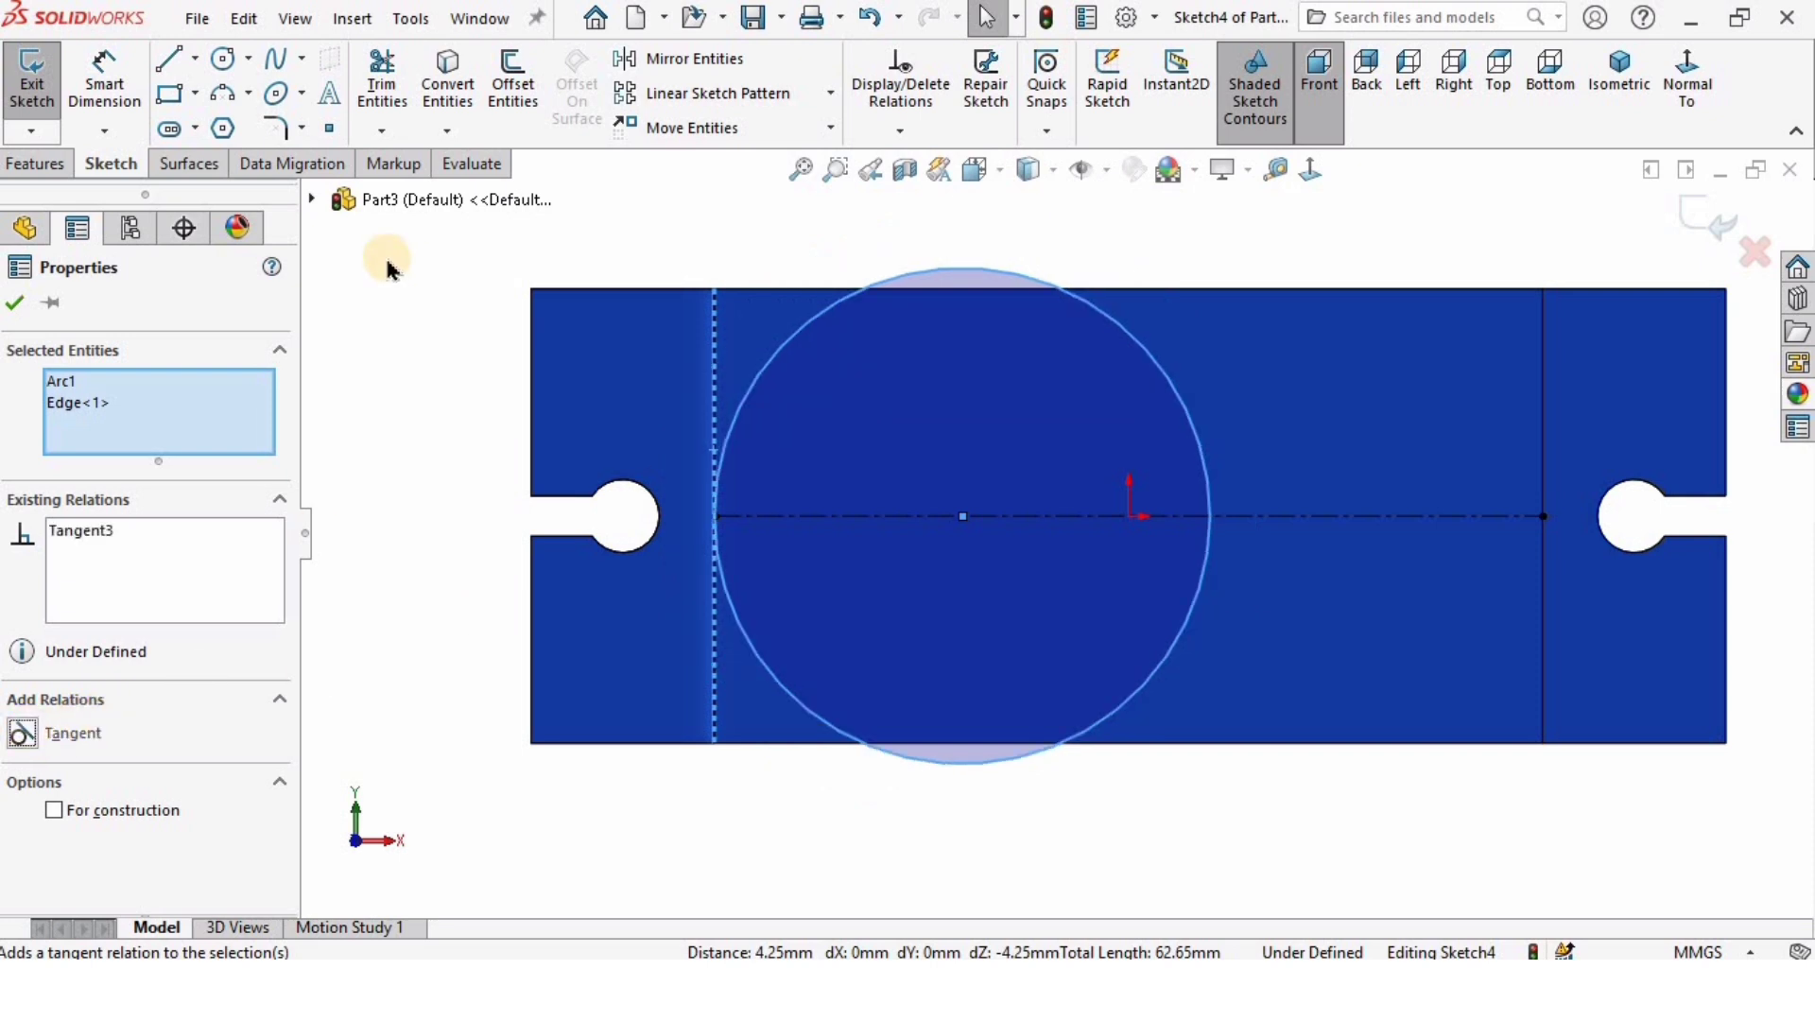
pyautogui.click(990, 234)
# Step: Set the circle's diameter to 12.4 mm
pyautogui.scroll(-1, 990, 233)
pyautogui.scroll(2, 567, 251)
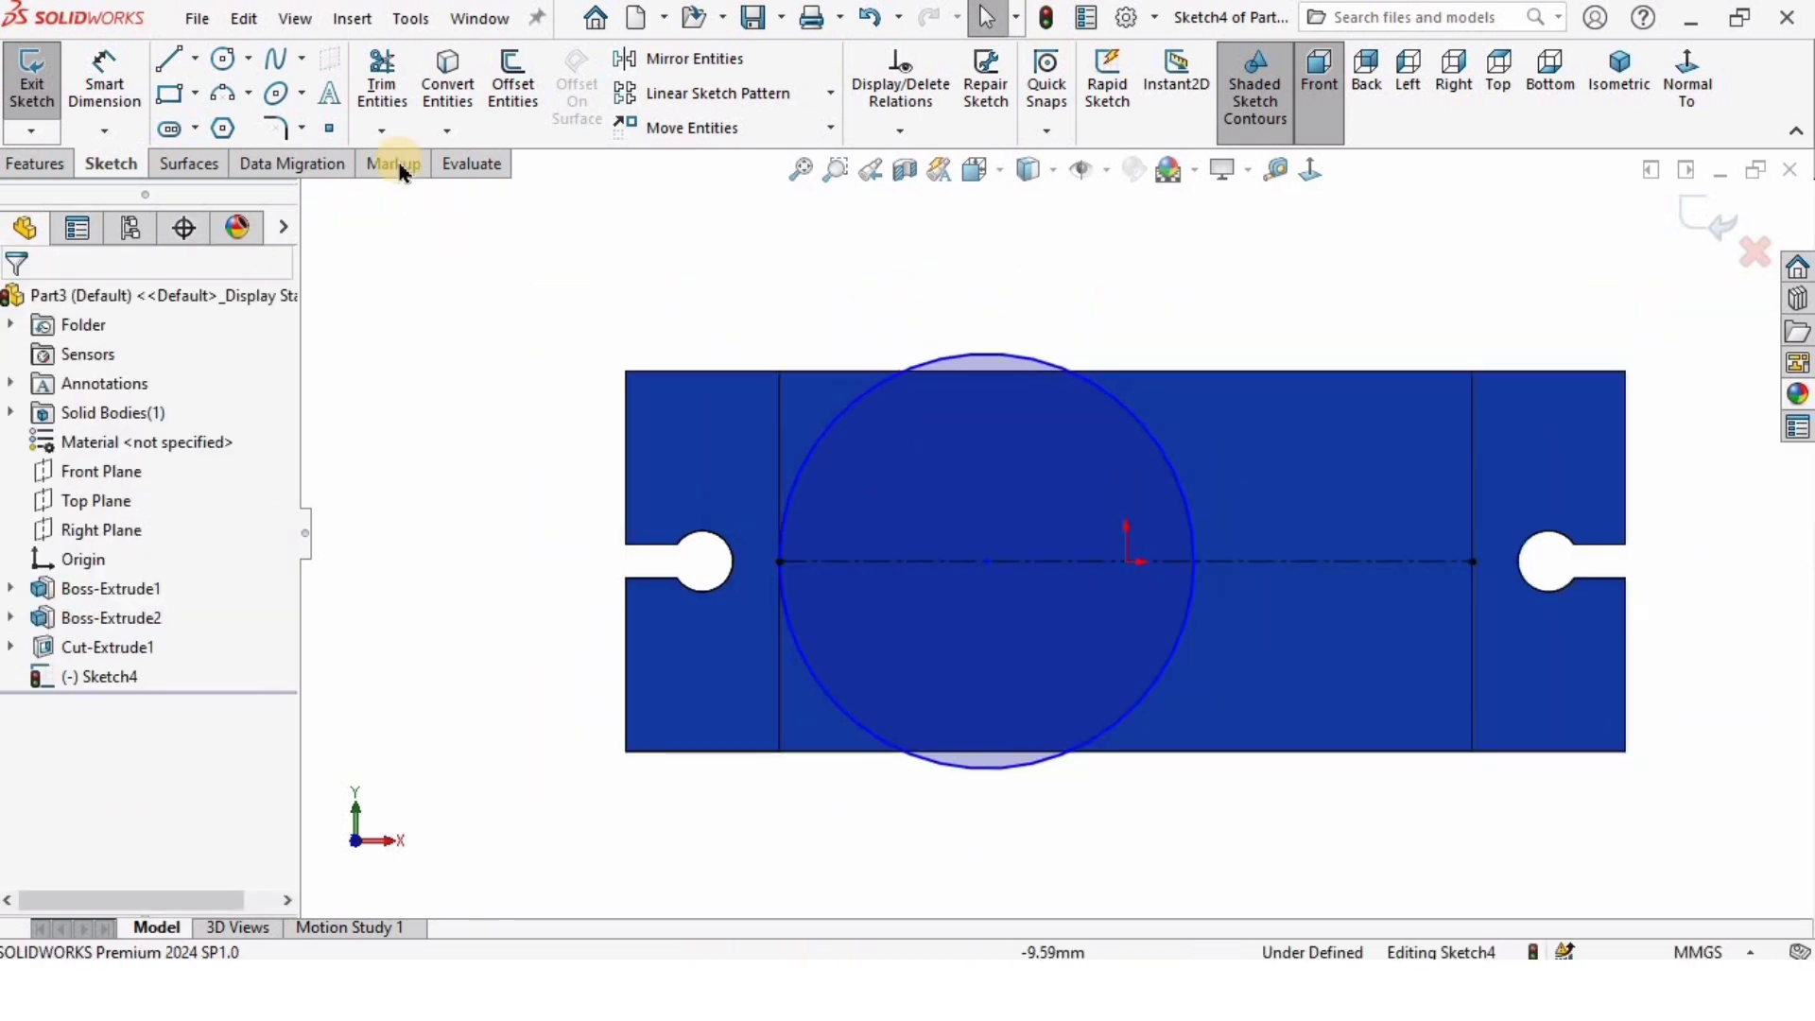
pyautogui.click(104, 80)
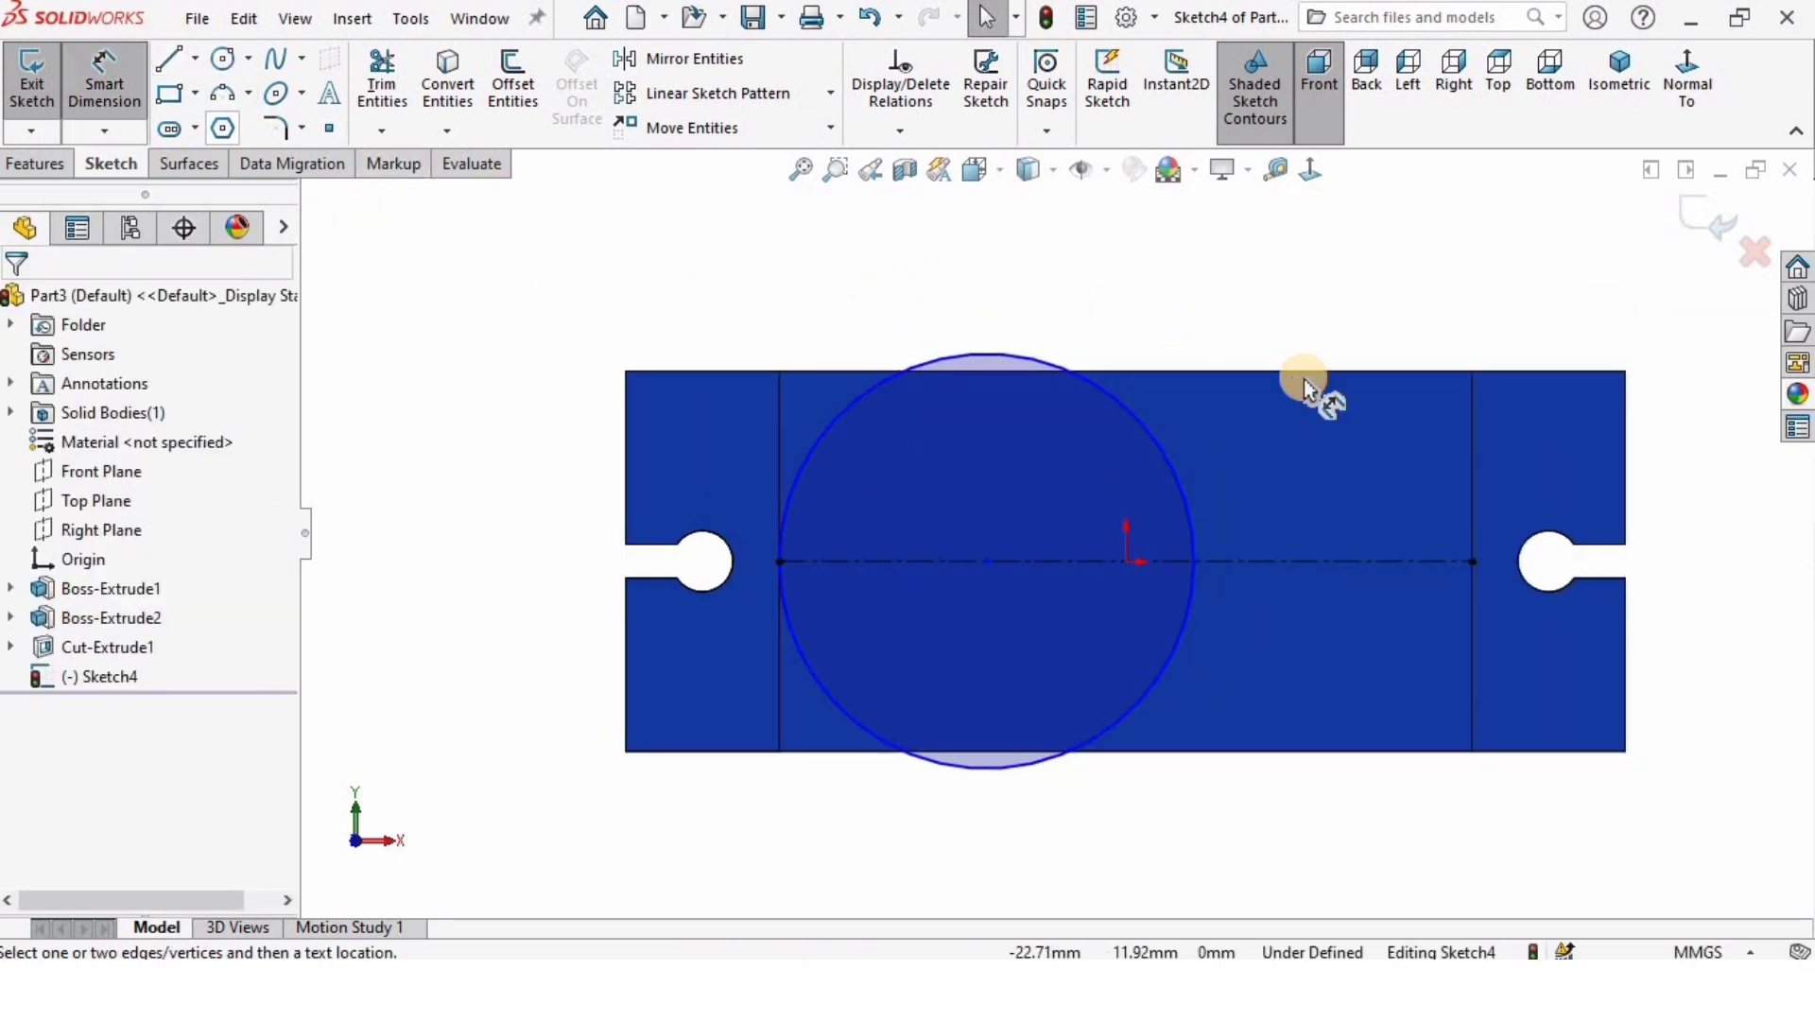
pyautogui.click(1222, 338)
pyautogui.click(1257, 308)
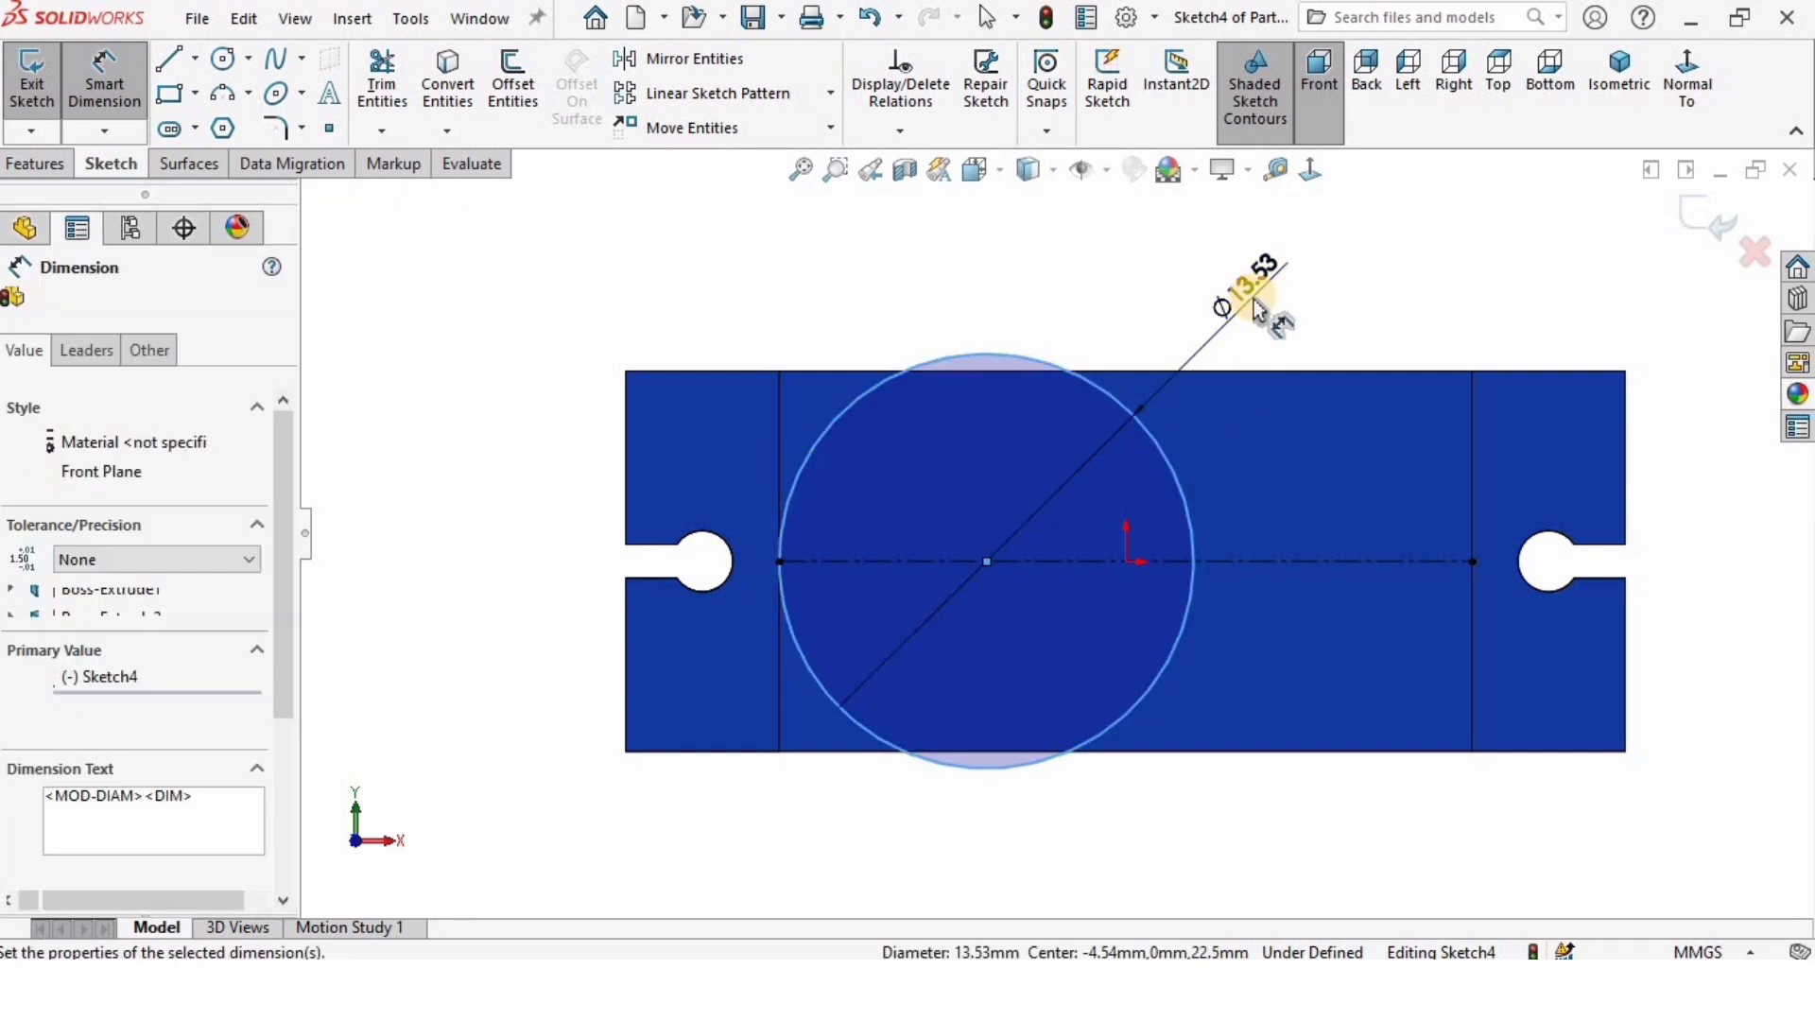
pyautogui.press('Return')
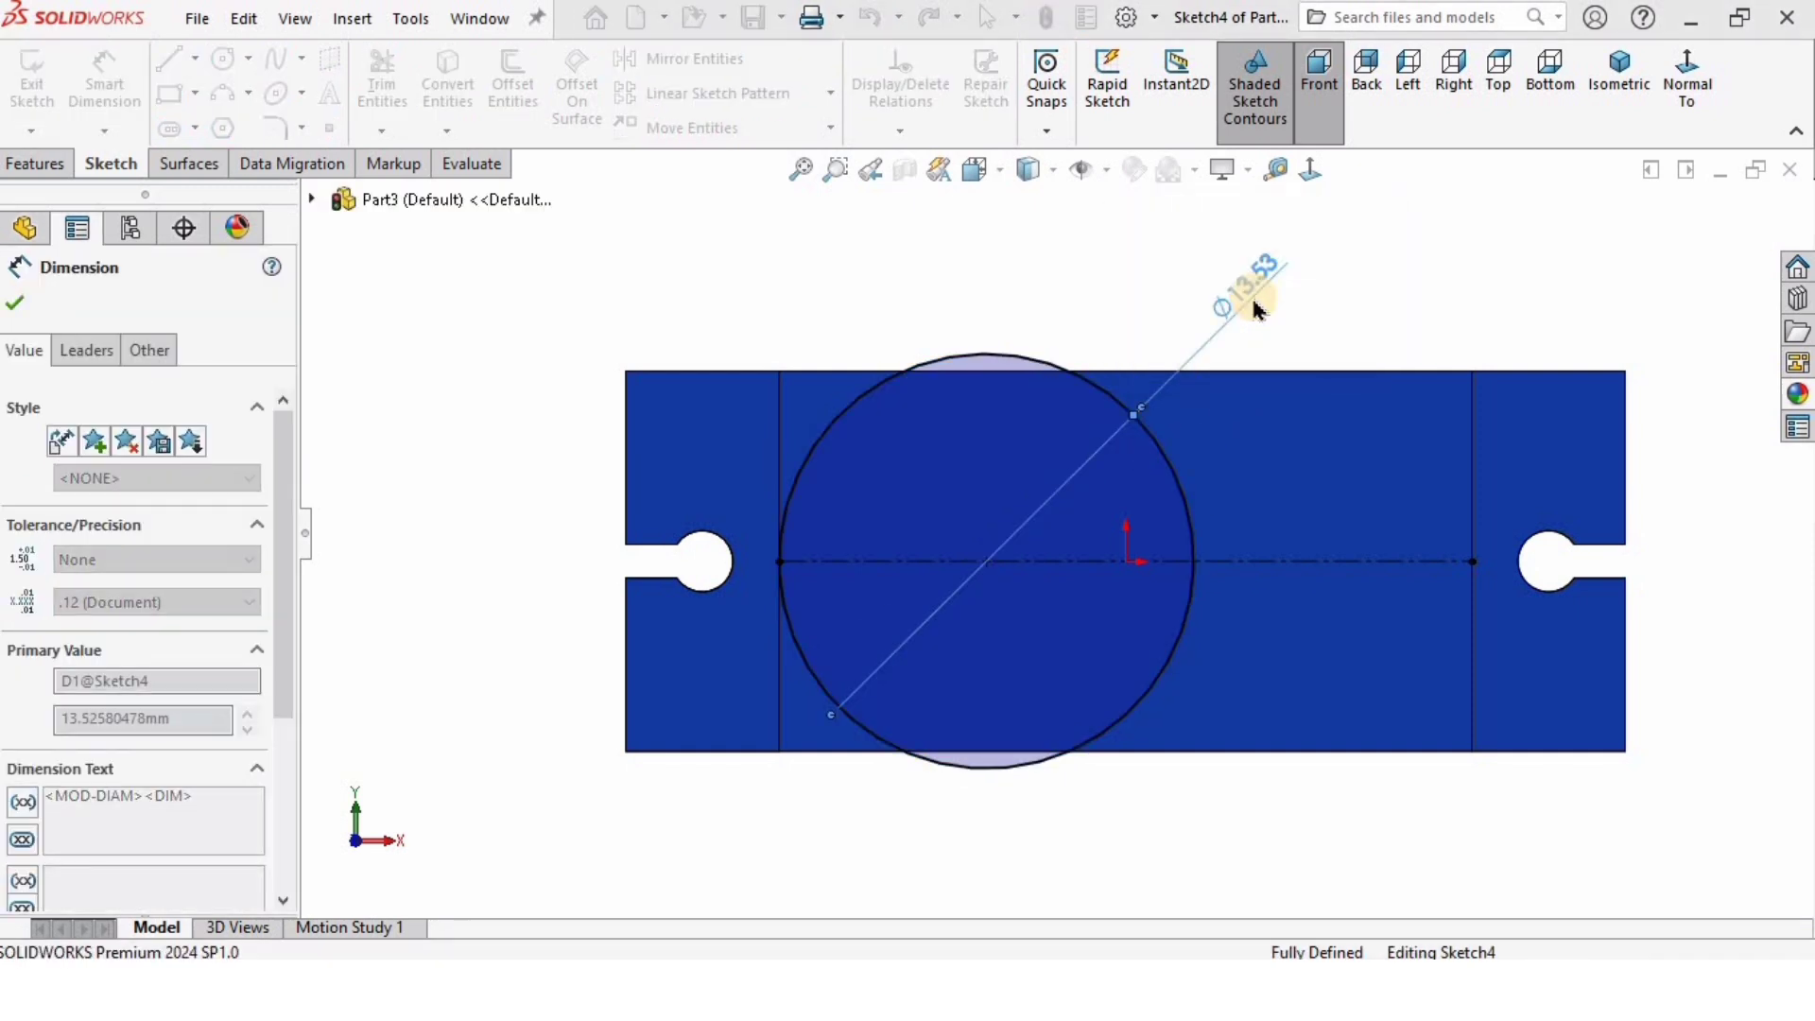
pyautogui.click(484, 495)
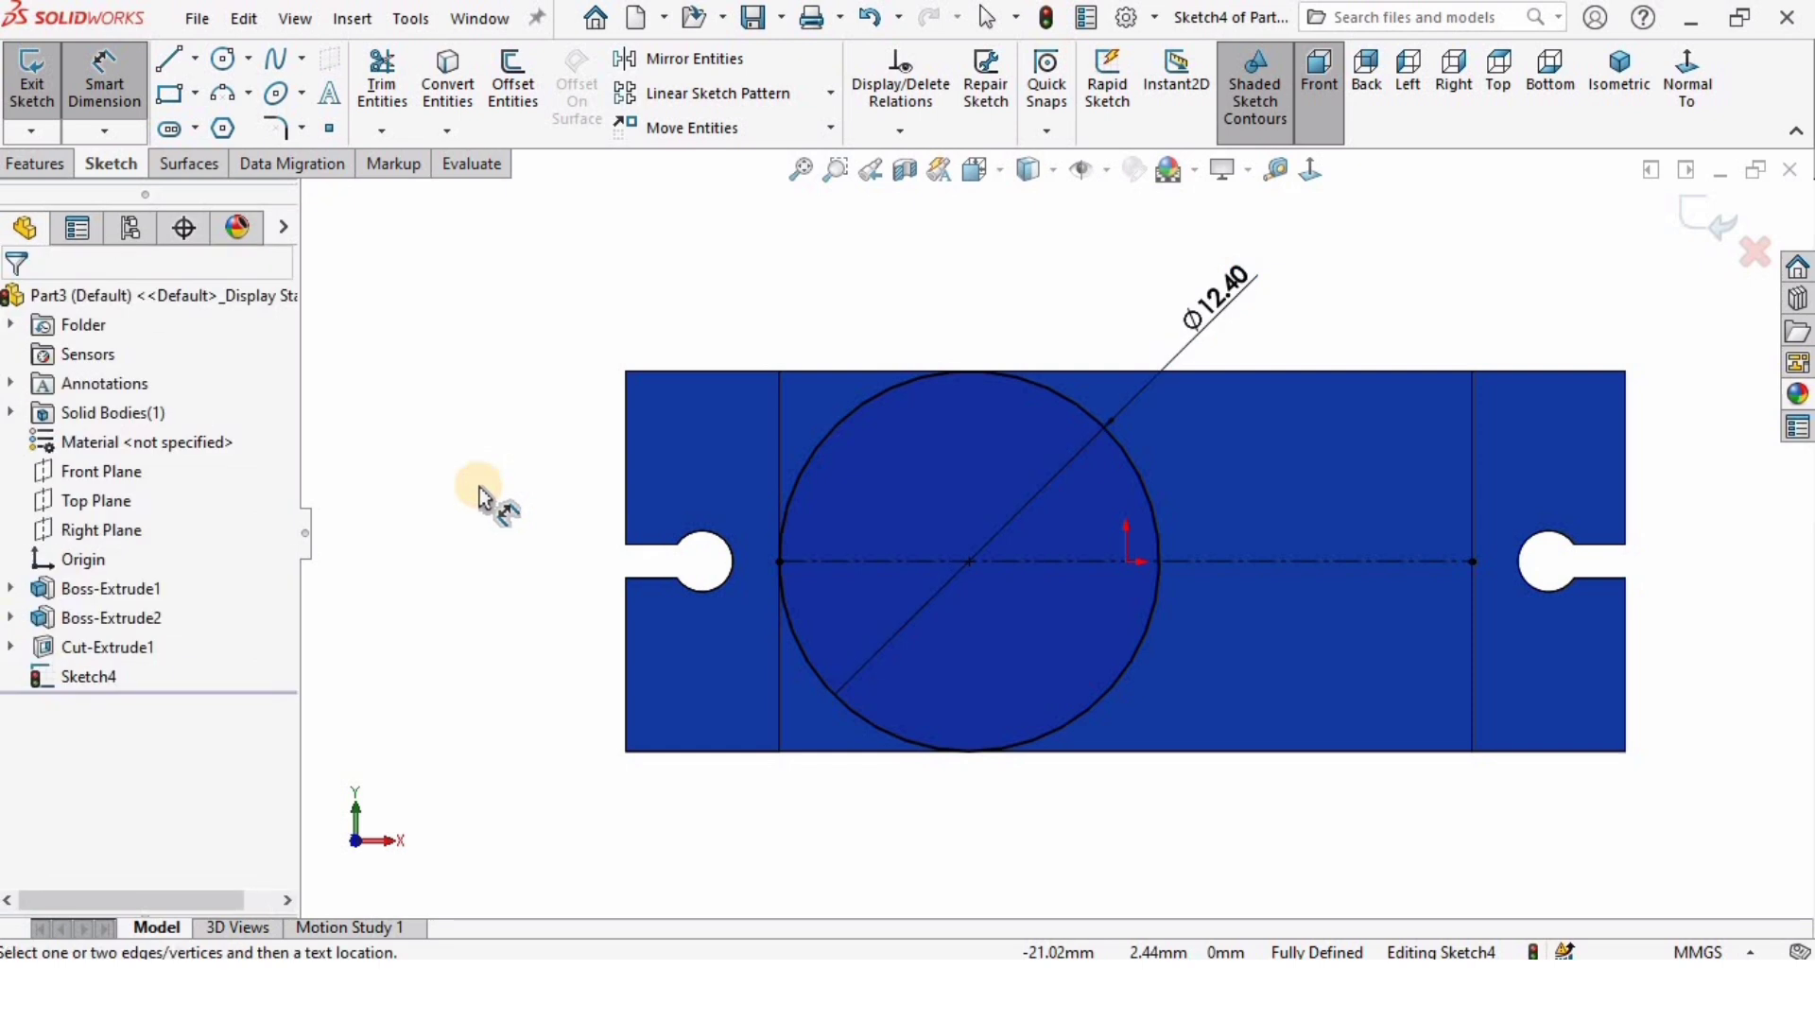
# Step: Sketch a circle about 2.9 mm in diameter centered where the 12.4 mm circle meets the centerline just right of the origin
pyautogui.press('f')
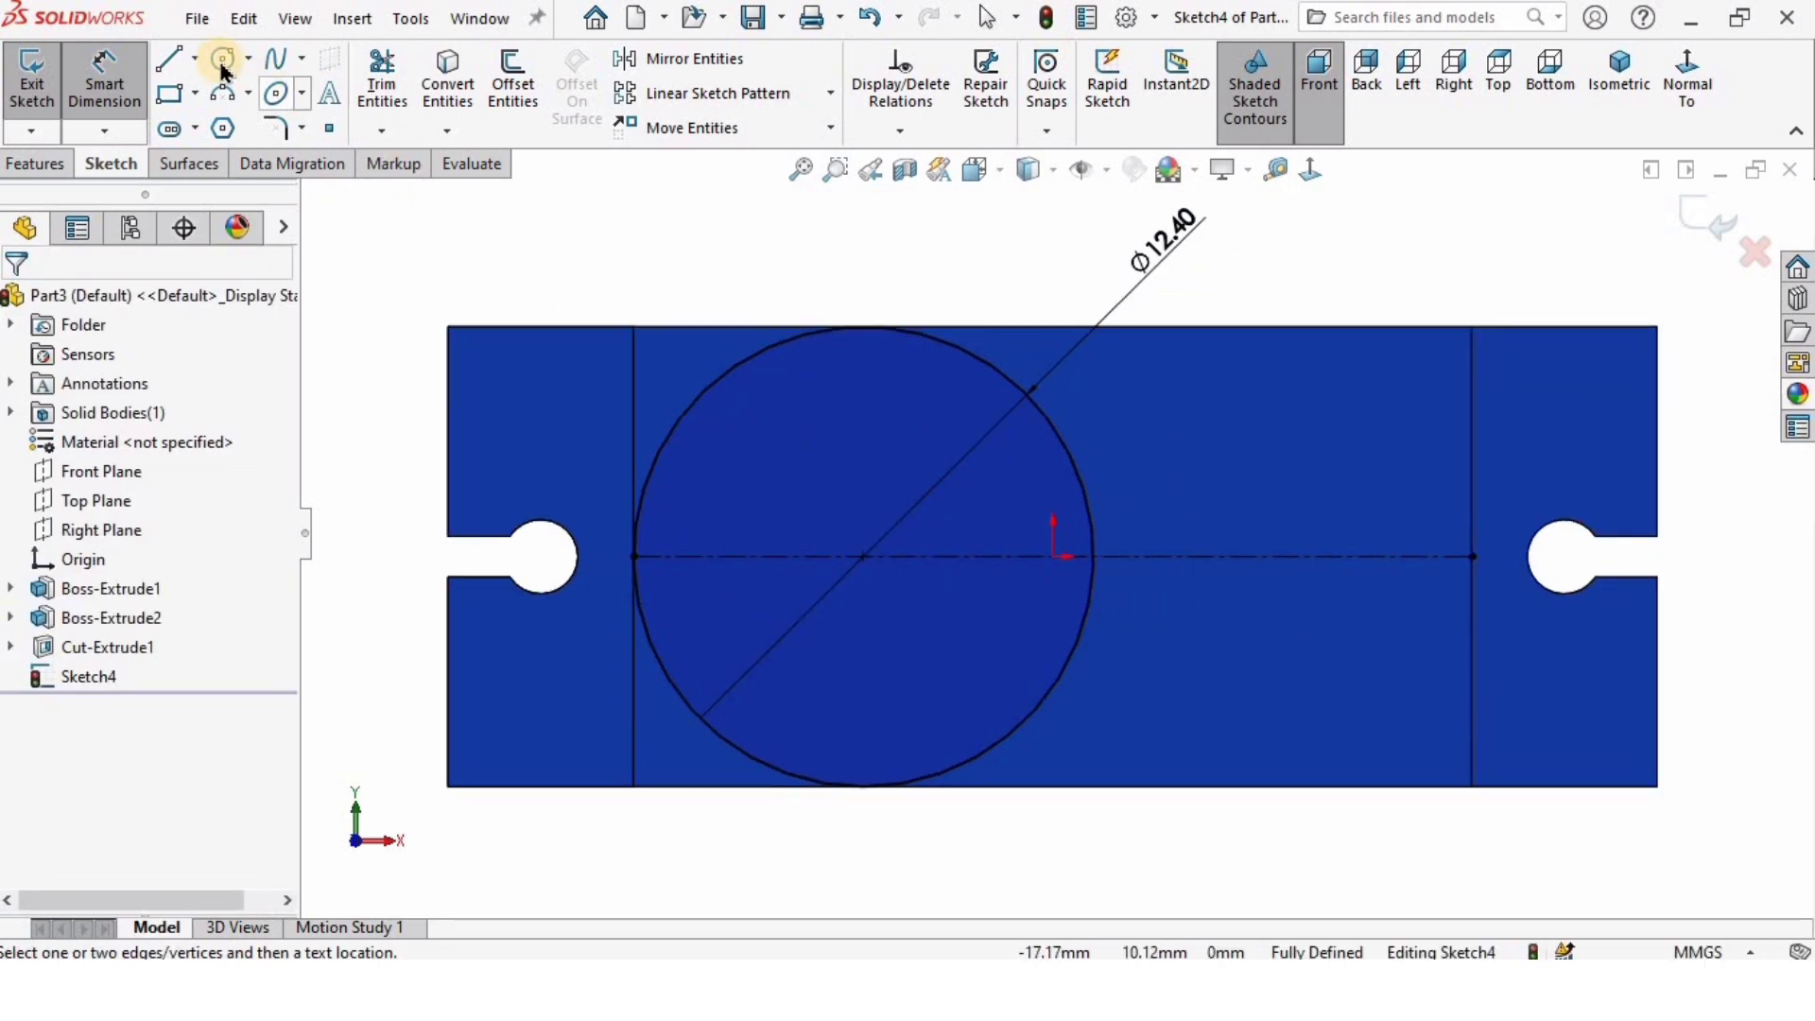
pyautogui.scroll(-2, 1092, 553)
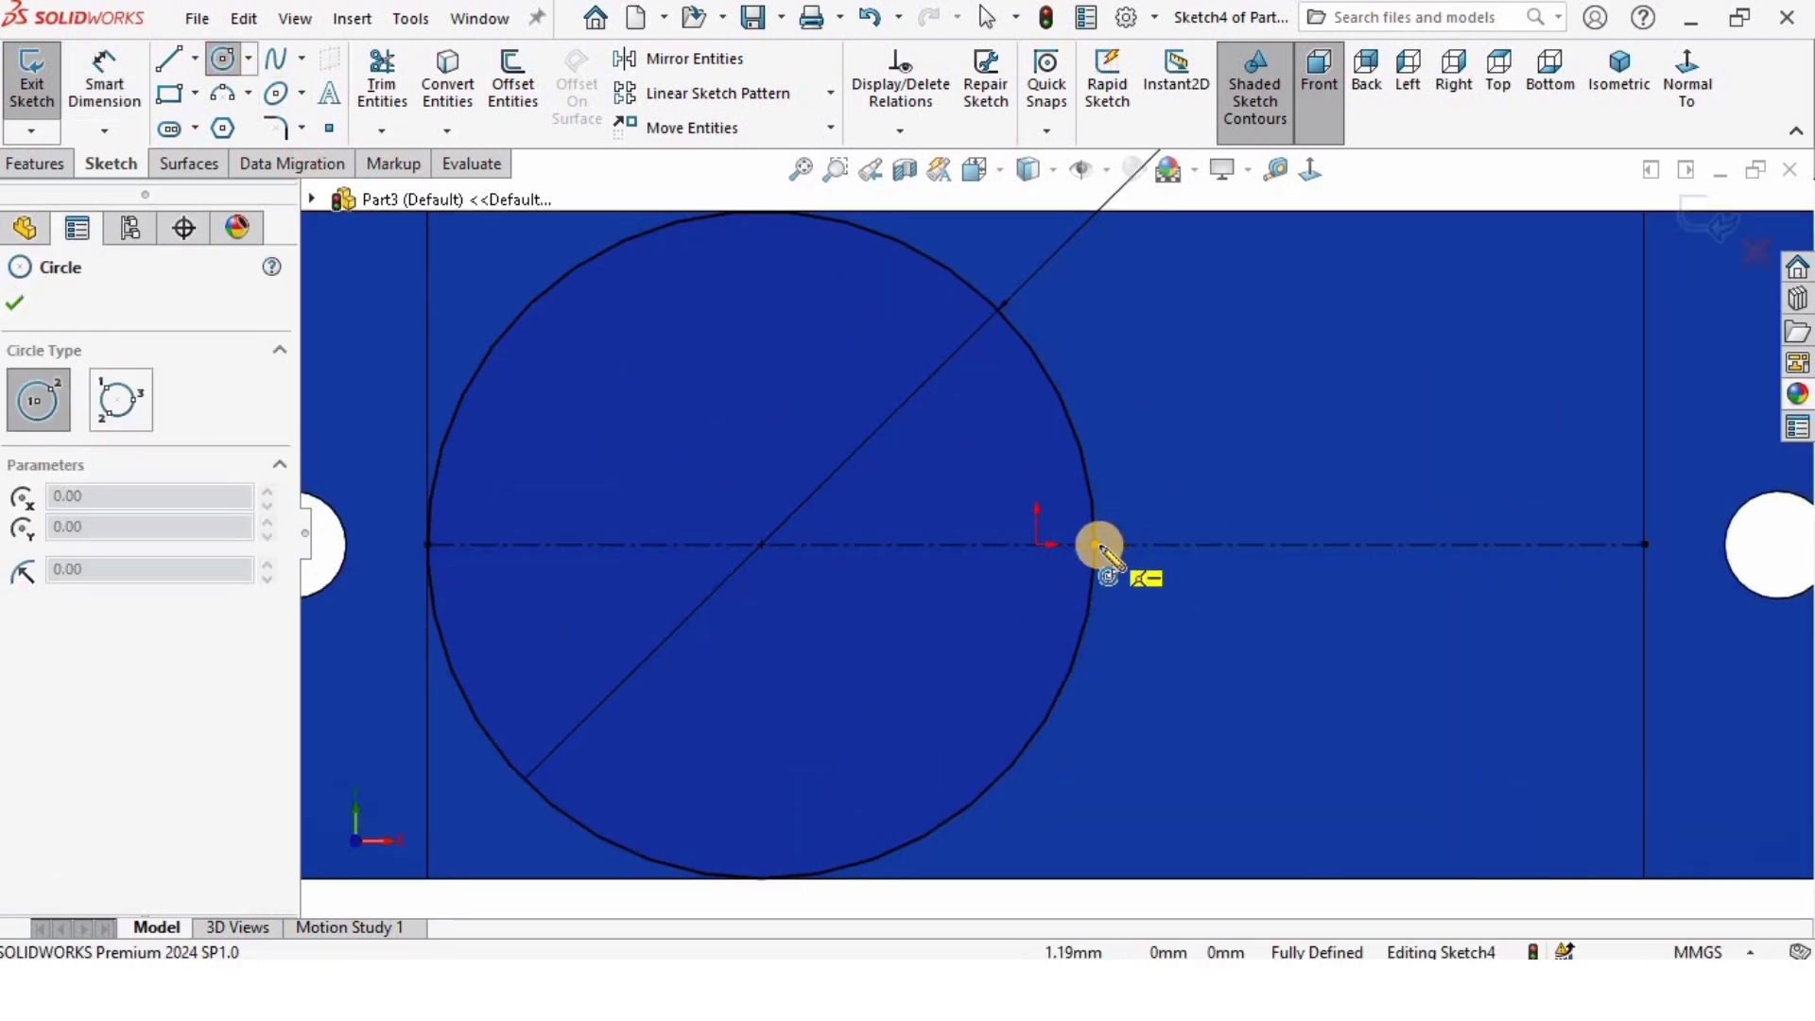
pyautogui.click(1097, 544)
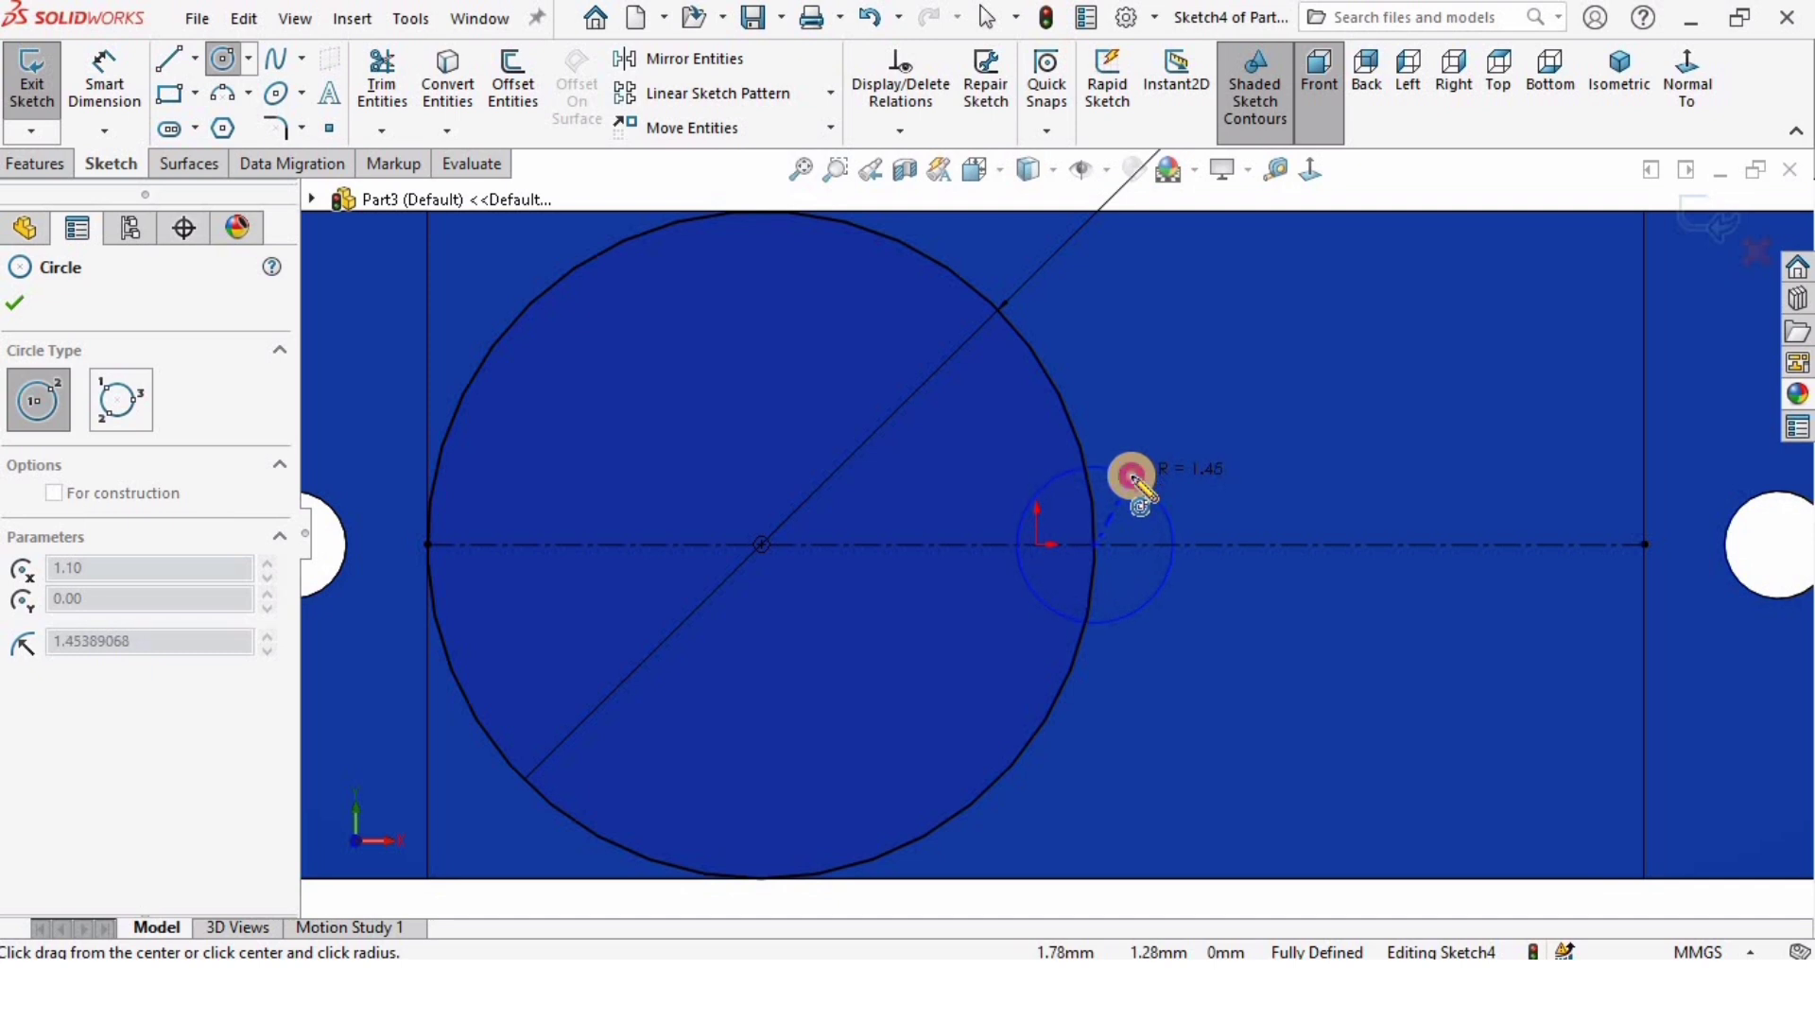
pyautogui.click(1132, 476)
# Step: Set the small circle's diameter to 2.6 mm
pyautogui.click(104, 81)
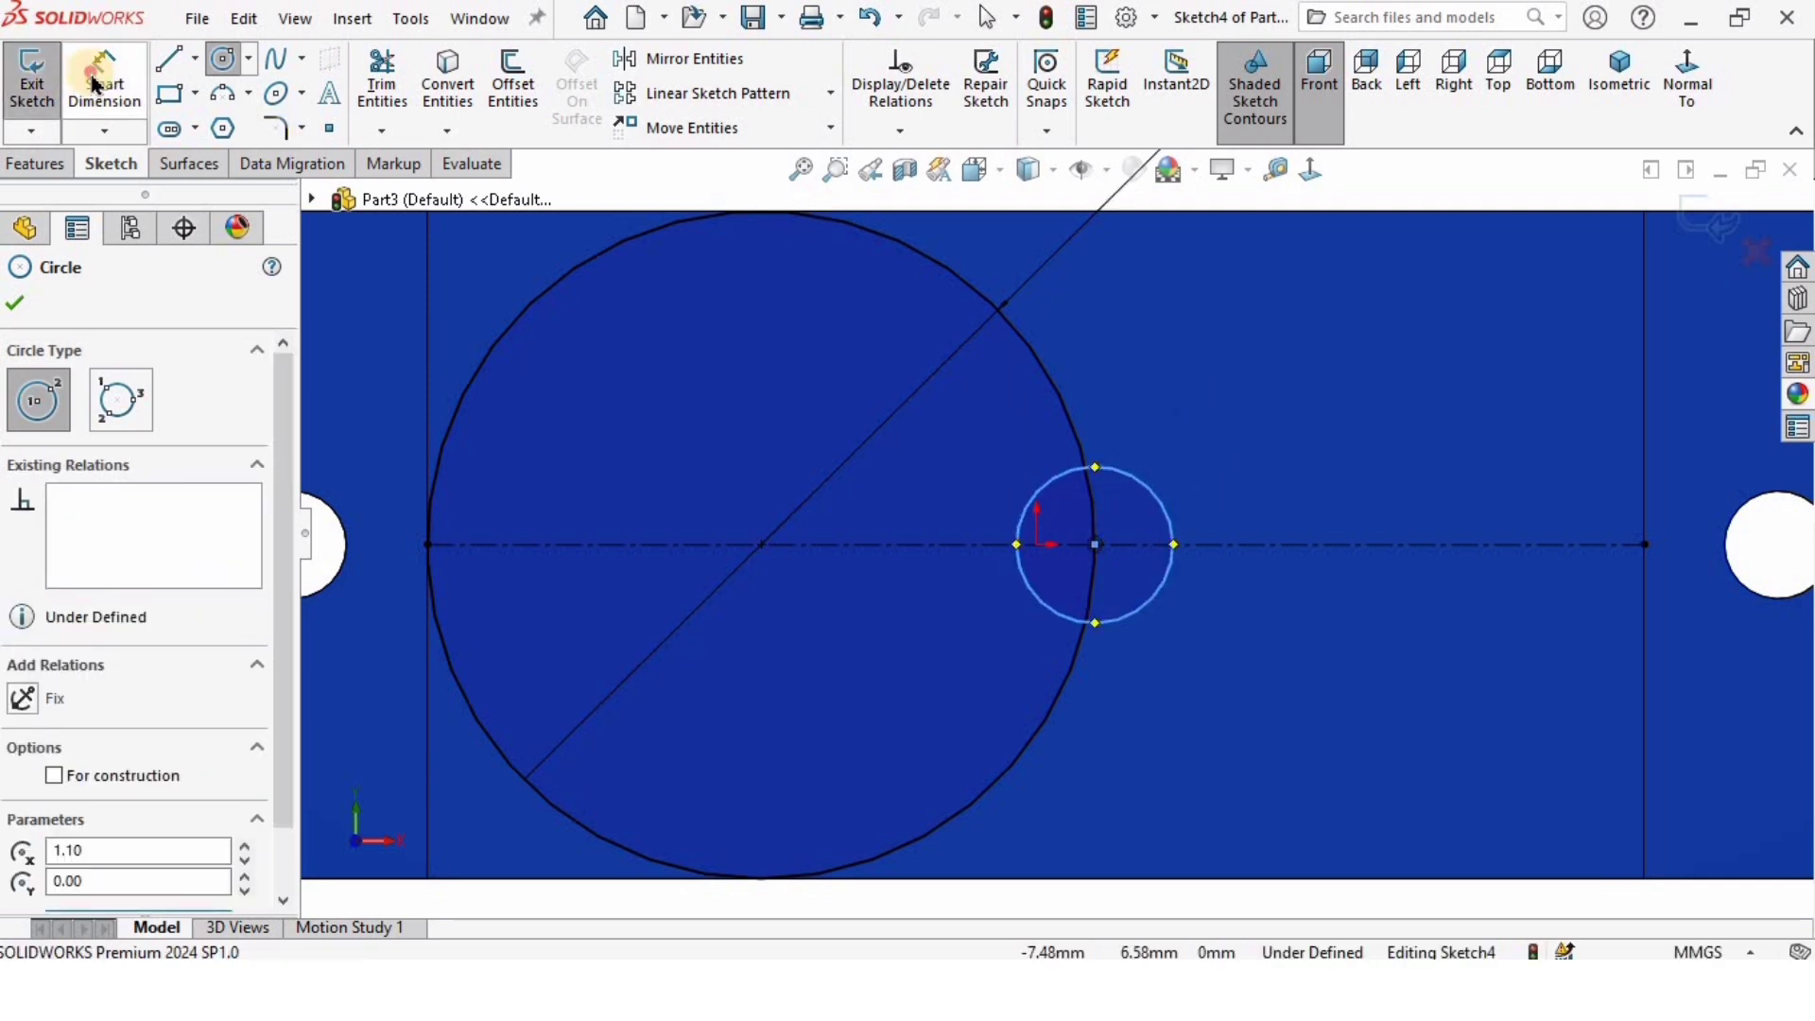
pyautogui.click(1183, 501)
pyautogui.press('z')
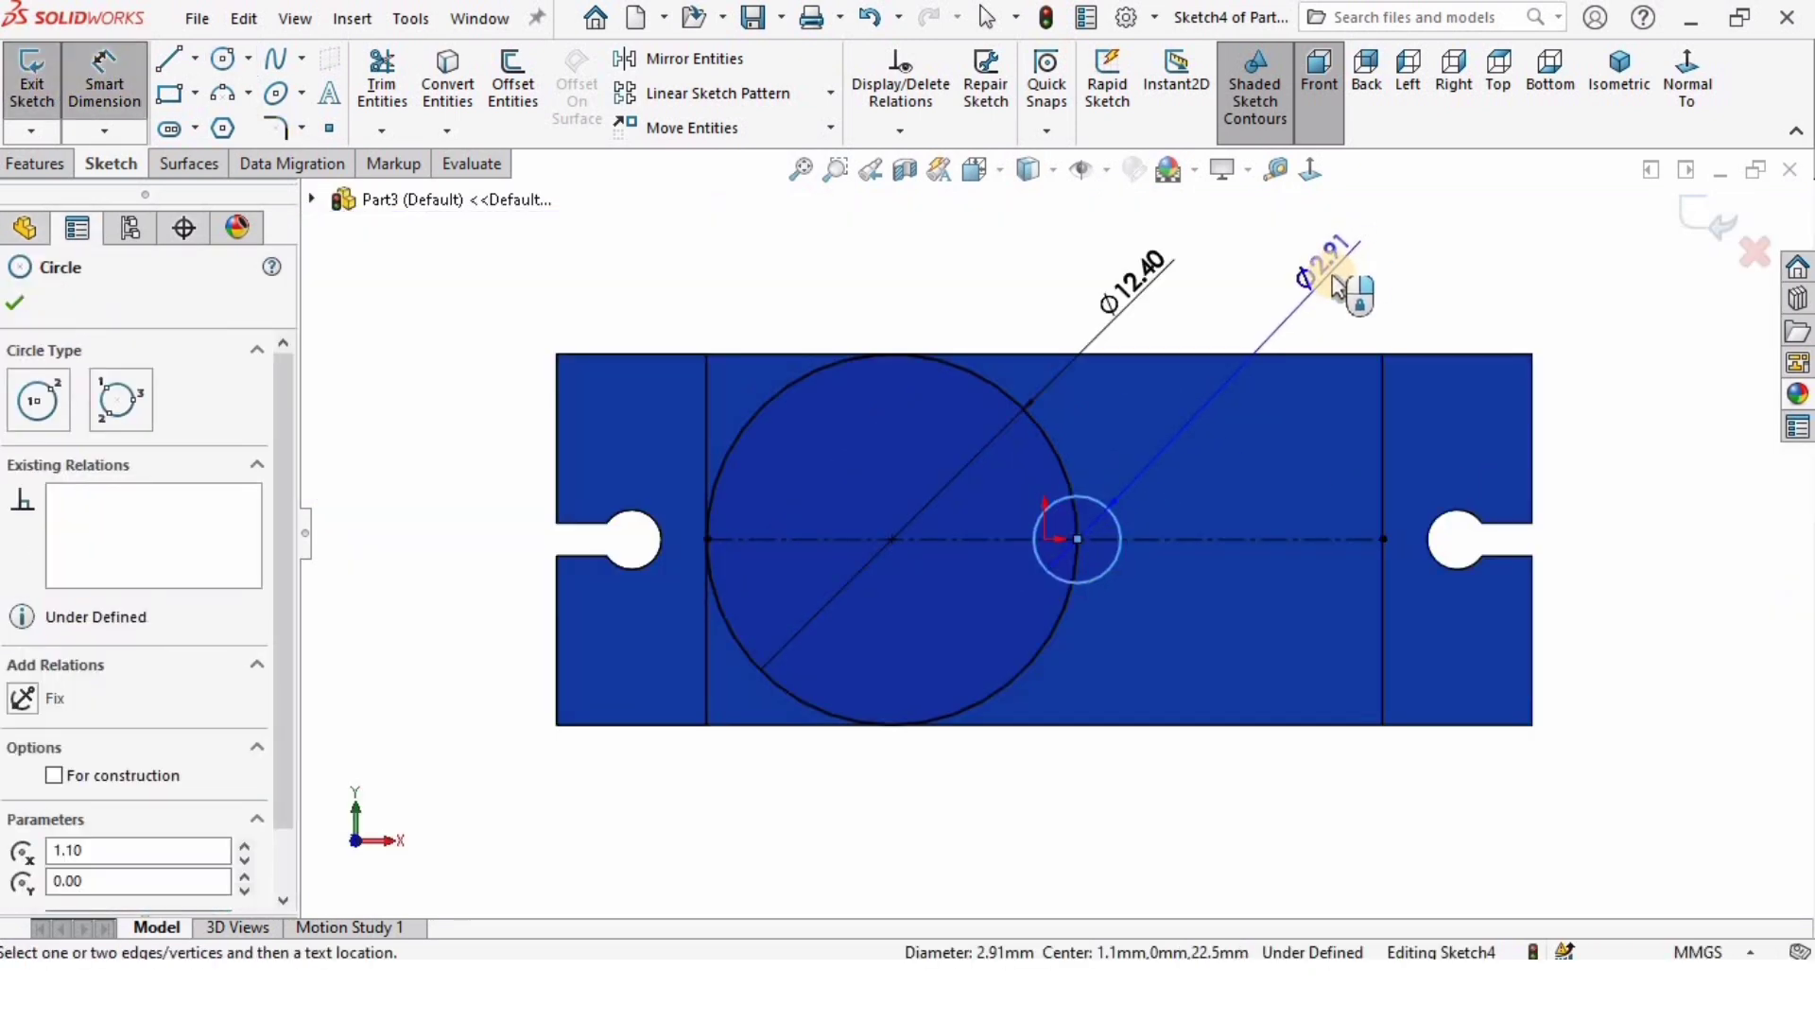
pyautogui.click(1334, 284)
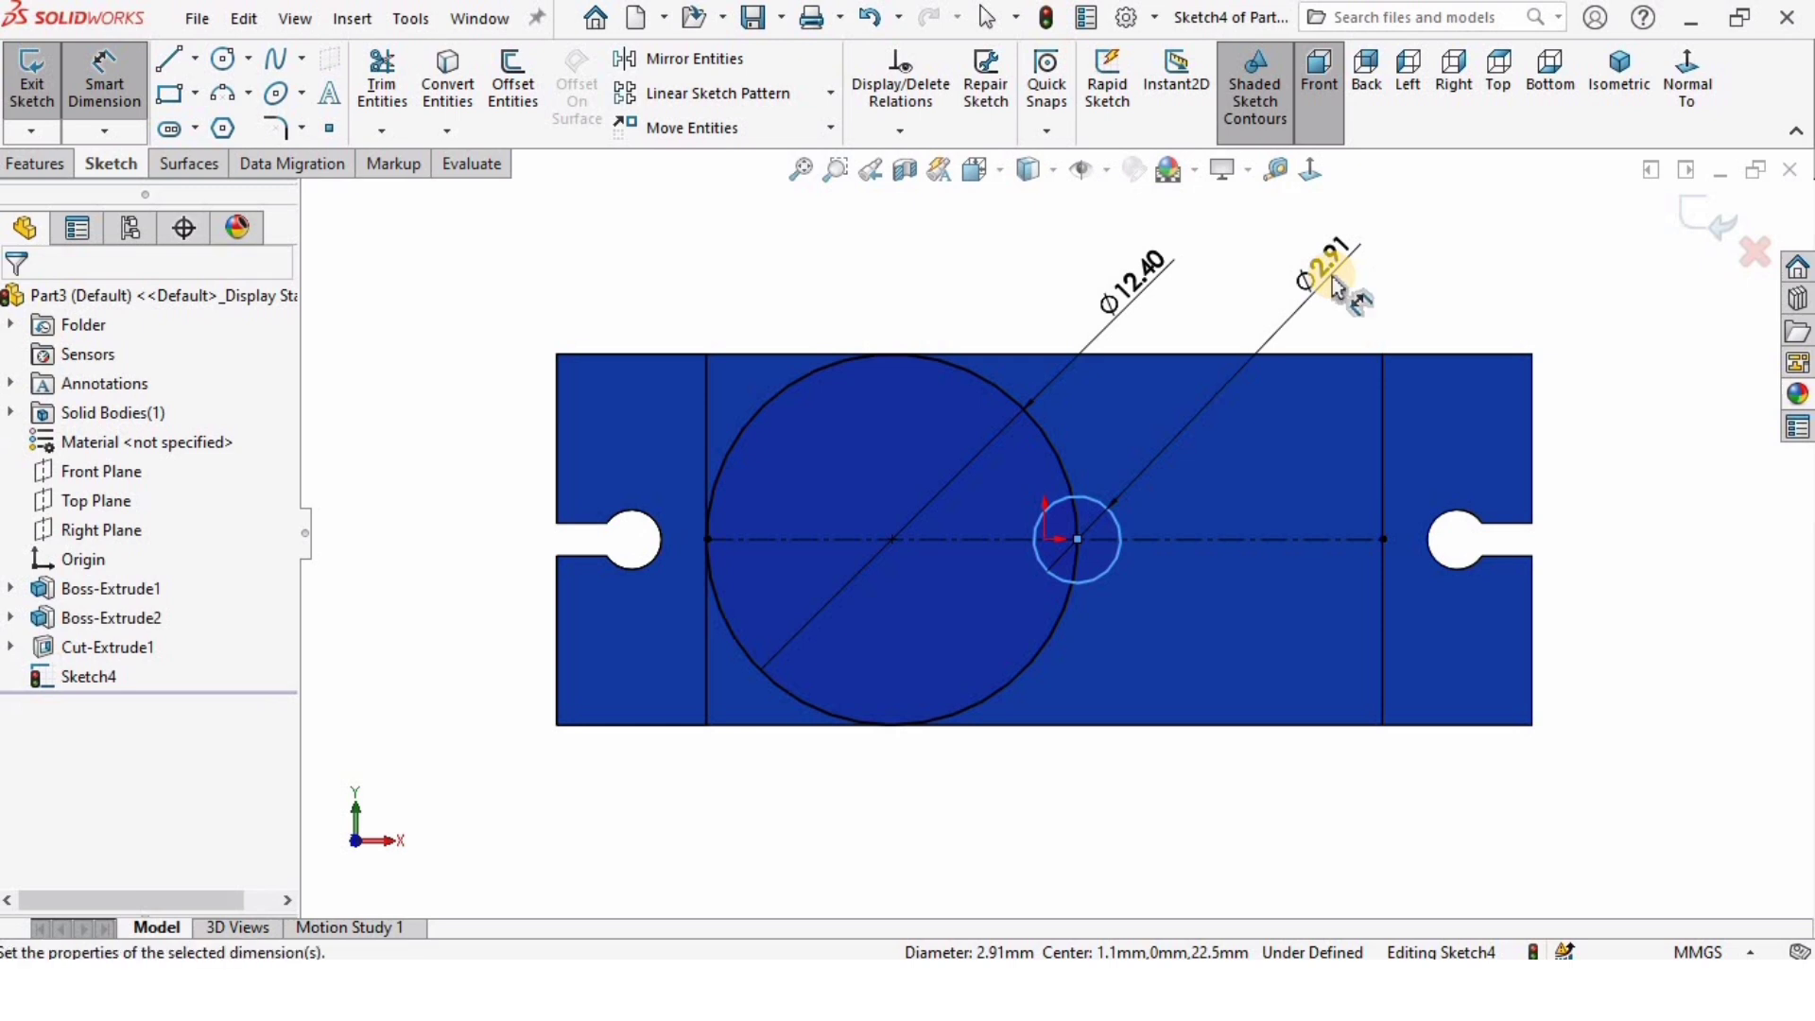
pyautogui.write('2.')
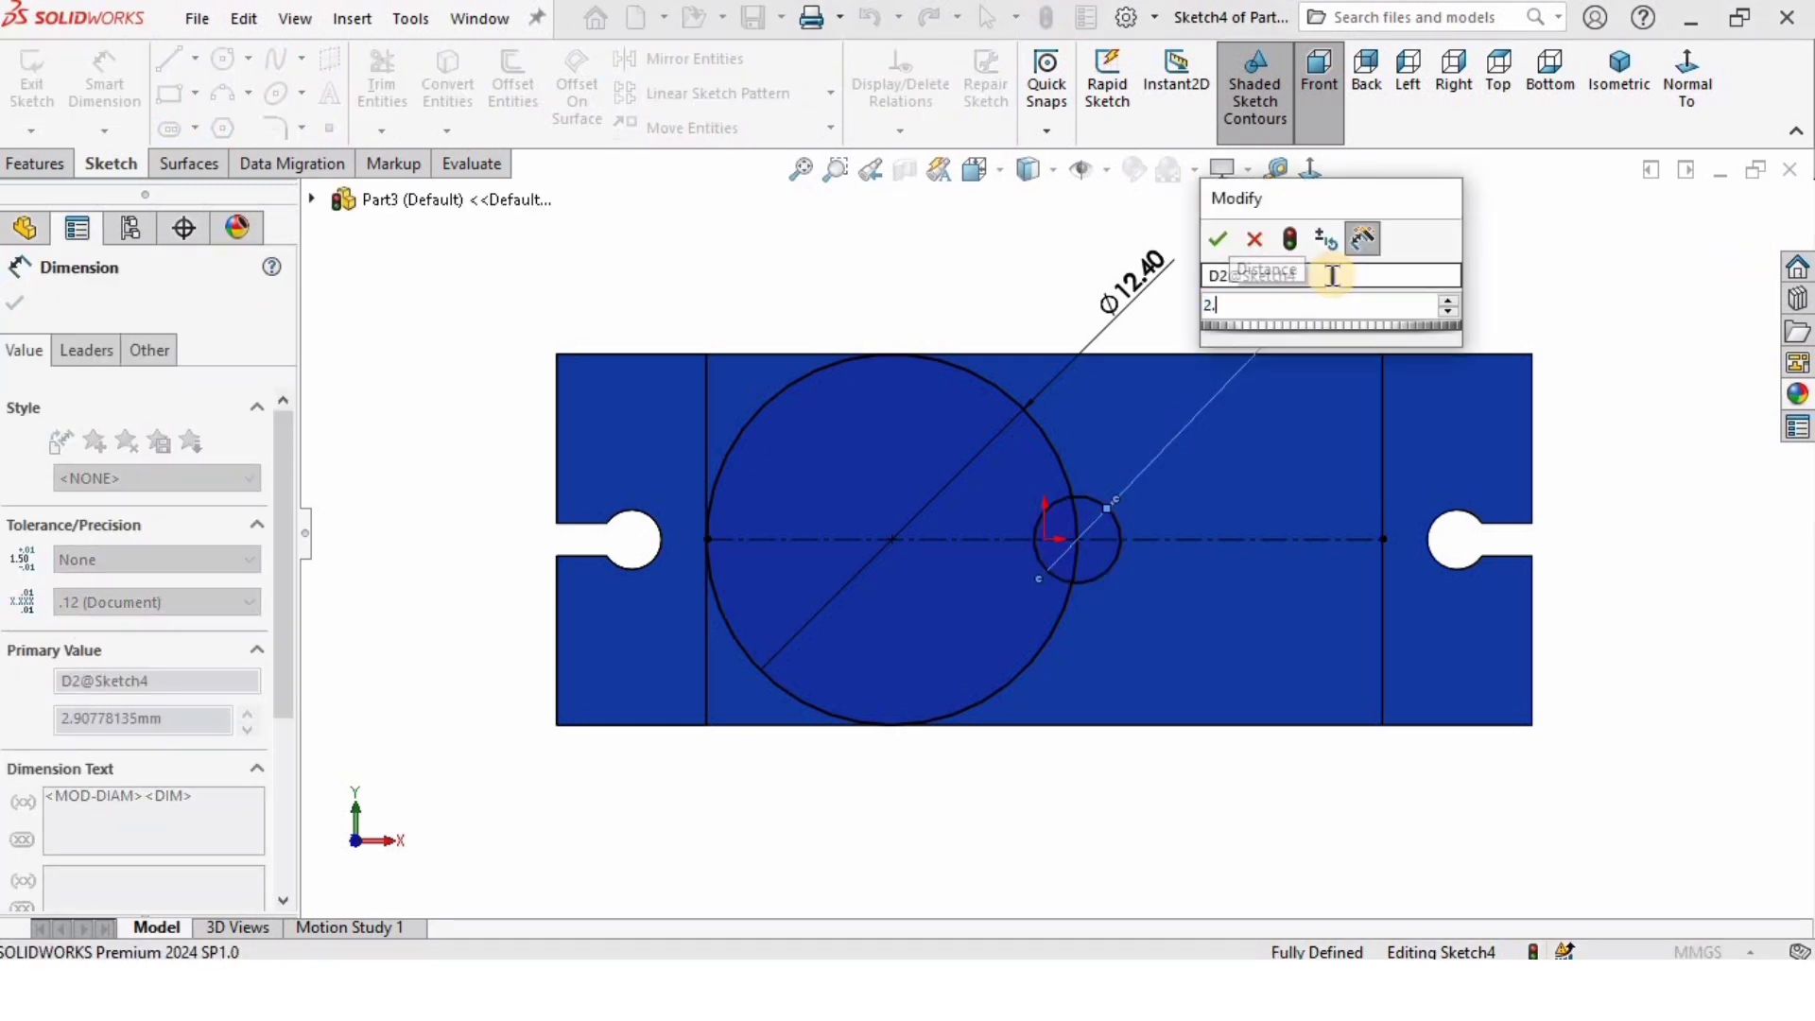
pyautogui.write('6')
pyautogui.press('Return')
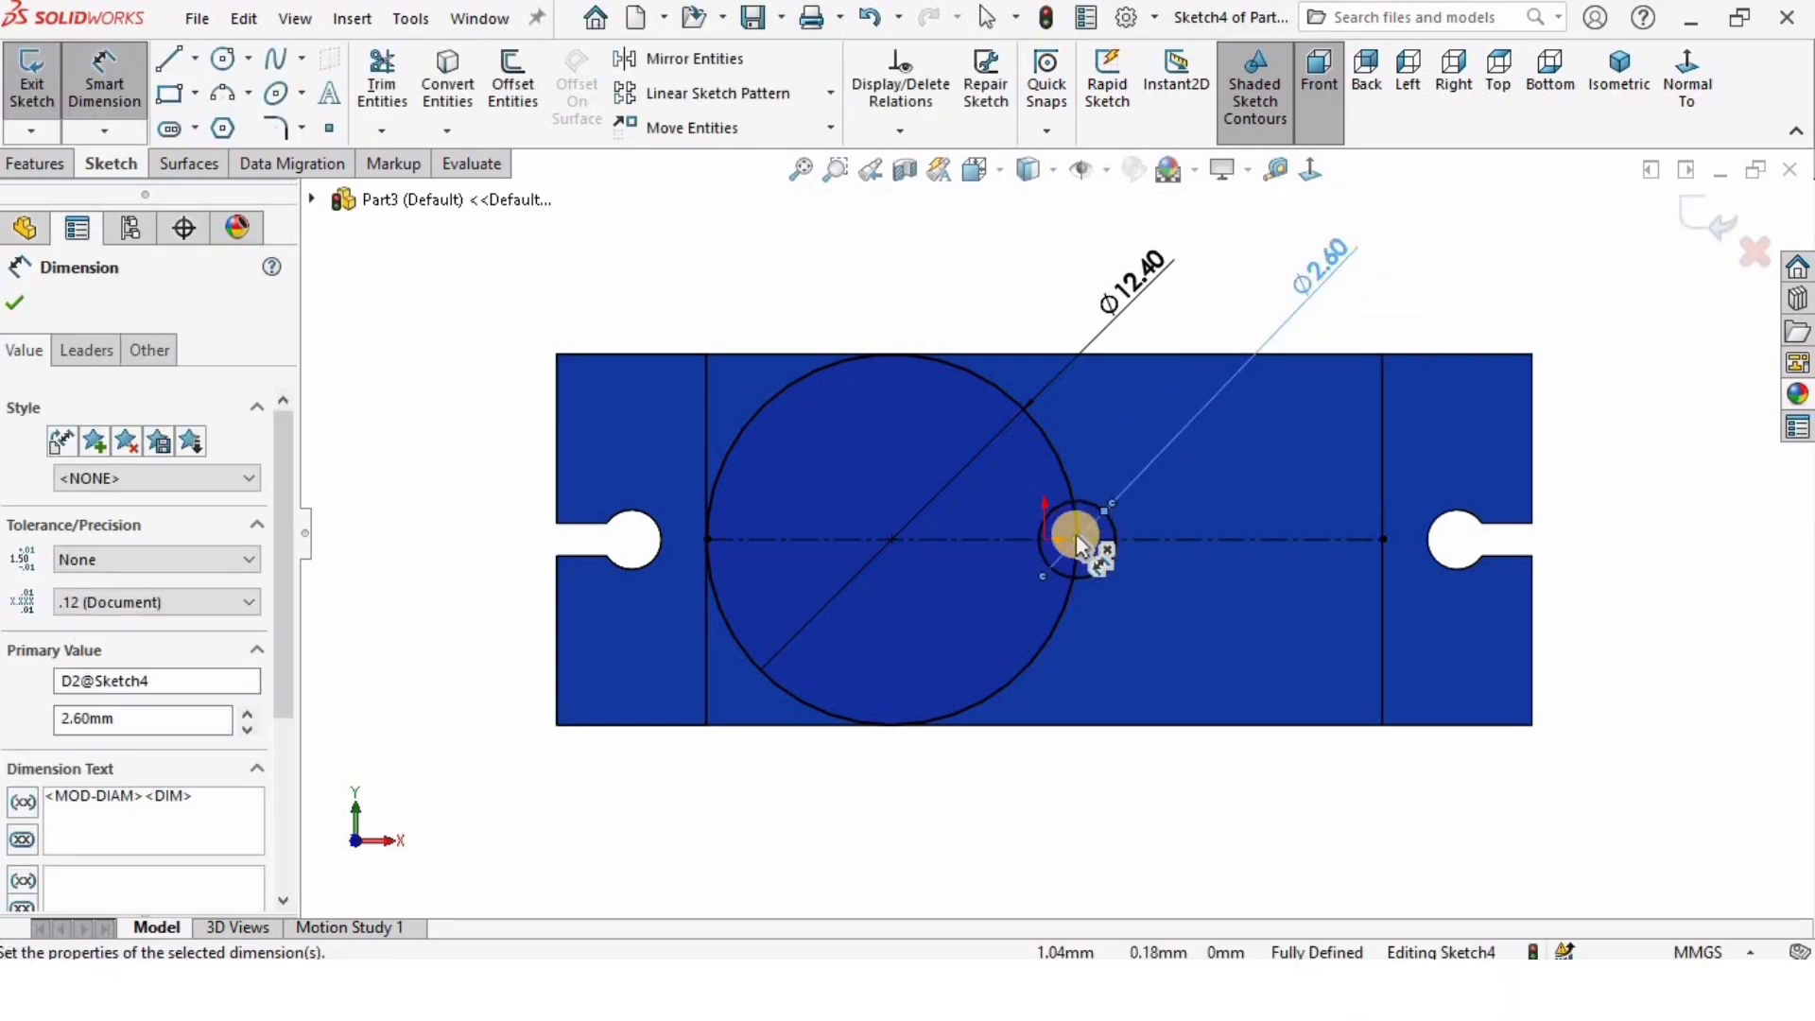
pyautogui.press('Escape')
# Step: Trim the overlapping inner arcs of the two circles so they form one continuous outline
pyautogui.scroll(-3, 1059, 576)
pyautogui.click(382, 83)
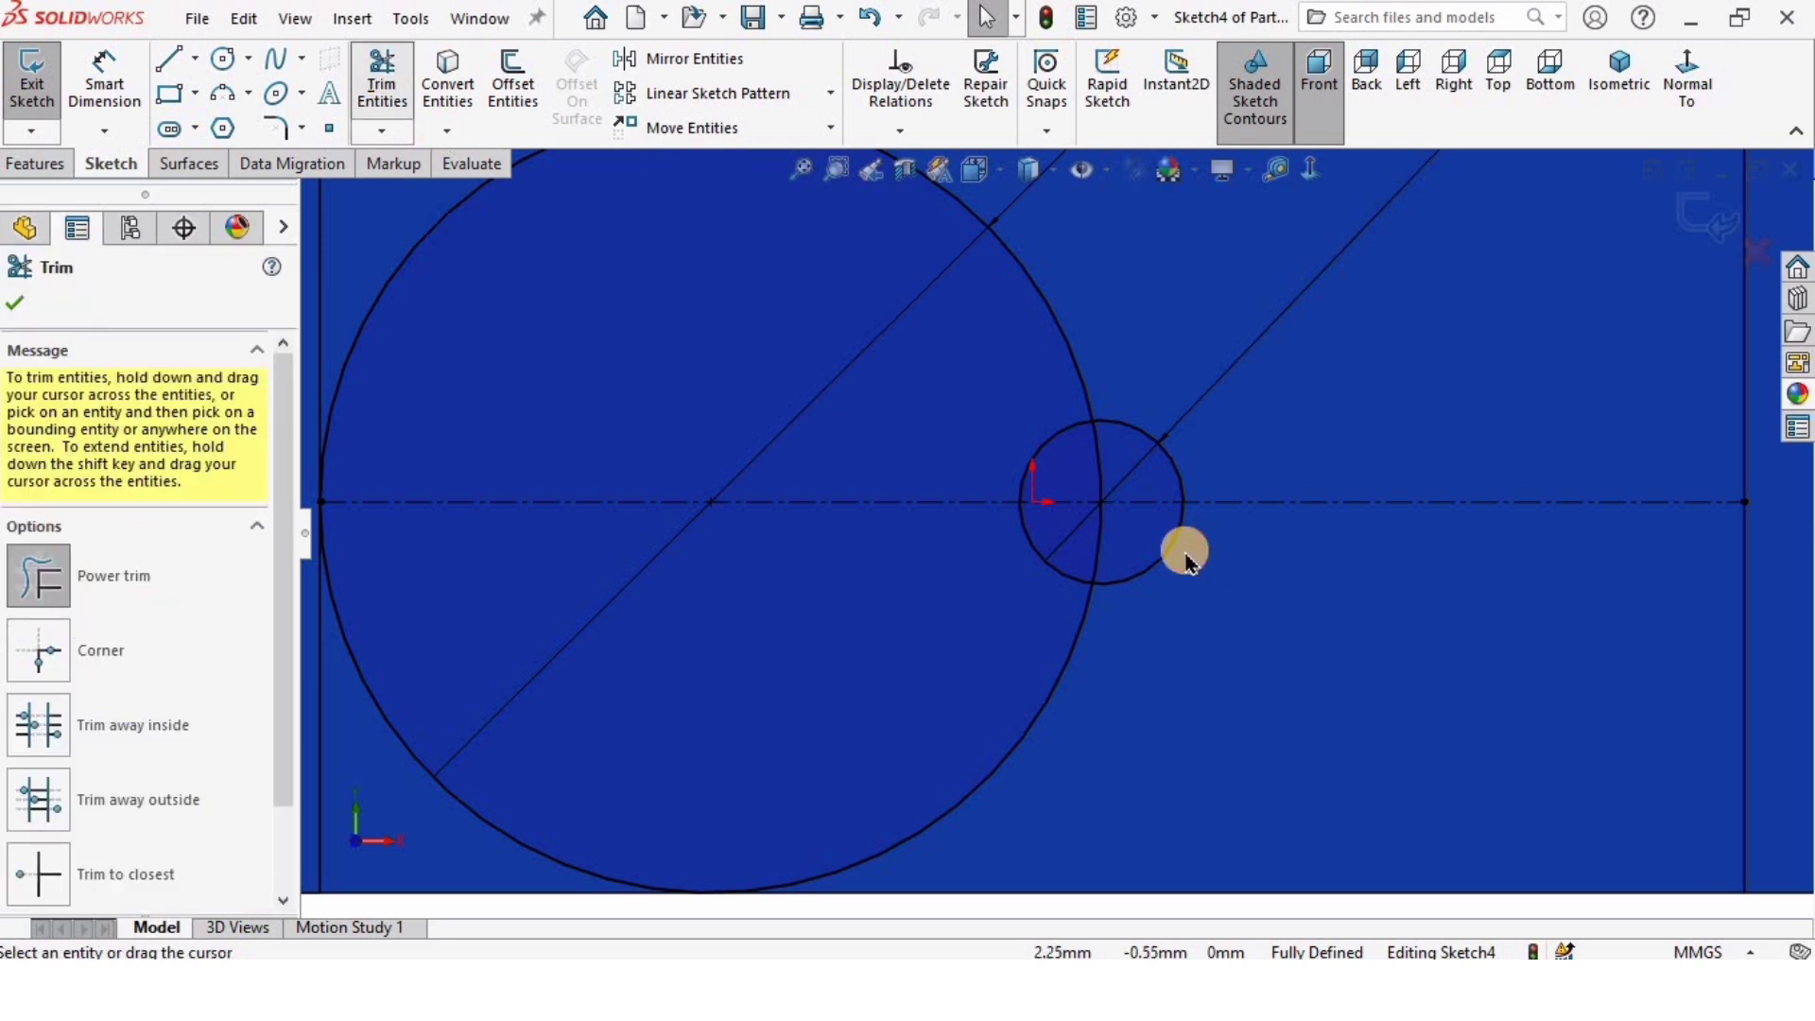
pyautogui.scroll(-2, 1183, 548)
pyautogui.click(64, 583)
pyautogui.scroll(-1, 890, 534)
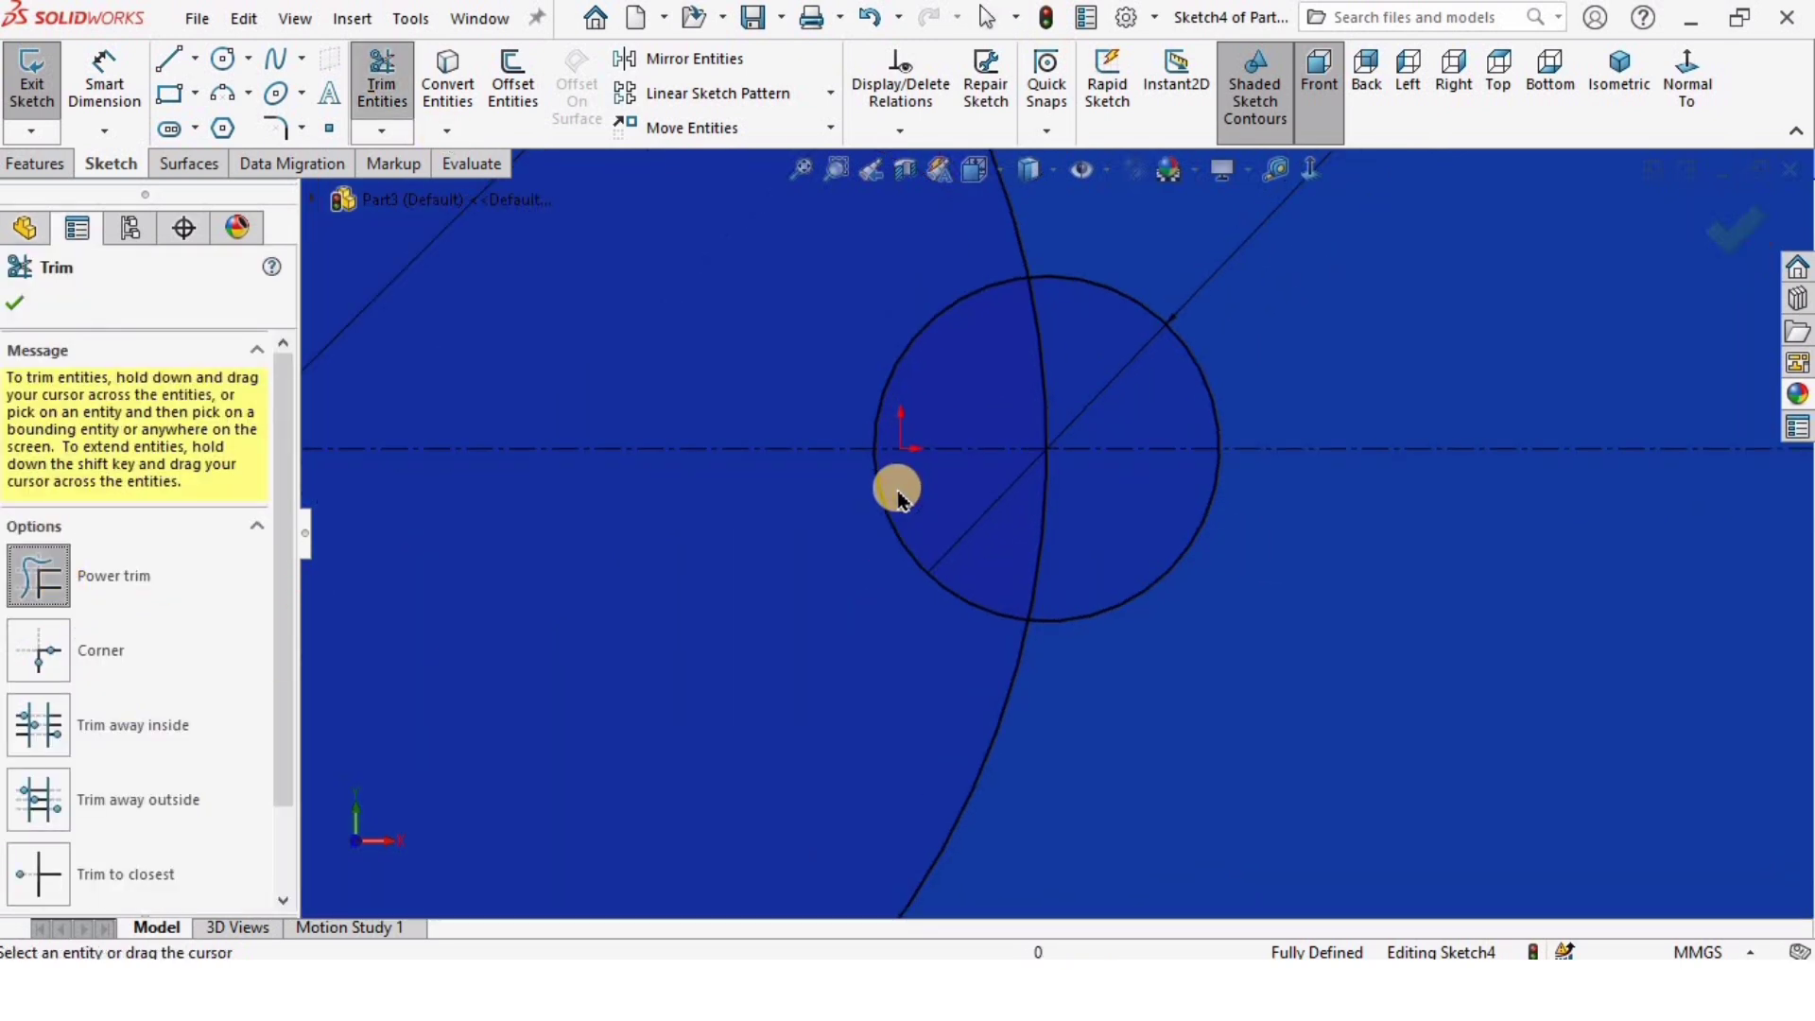
pyautogui.moveTo(803, 334)
pyautogui.mouseDown()
pyautogui.moveTo(926, 389)
pyautogui.moveTo(1059, 405)
pyautogui.mouseUp()
pyautogui.moveTo(867, 523)
pyautogui.mouseDown()
pyautogui.moveTo(1087, 510)
pyautogui.moveTo(1065, 520)
pyautogui.mouseUp()
pyautogui.press('Escape')
# Step: Add 0.25 mm sketch fillets at both corners where the small arc meets the large arc
pyautogui.scroll(3, 1050, 409)
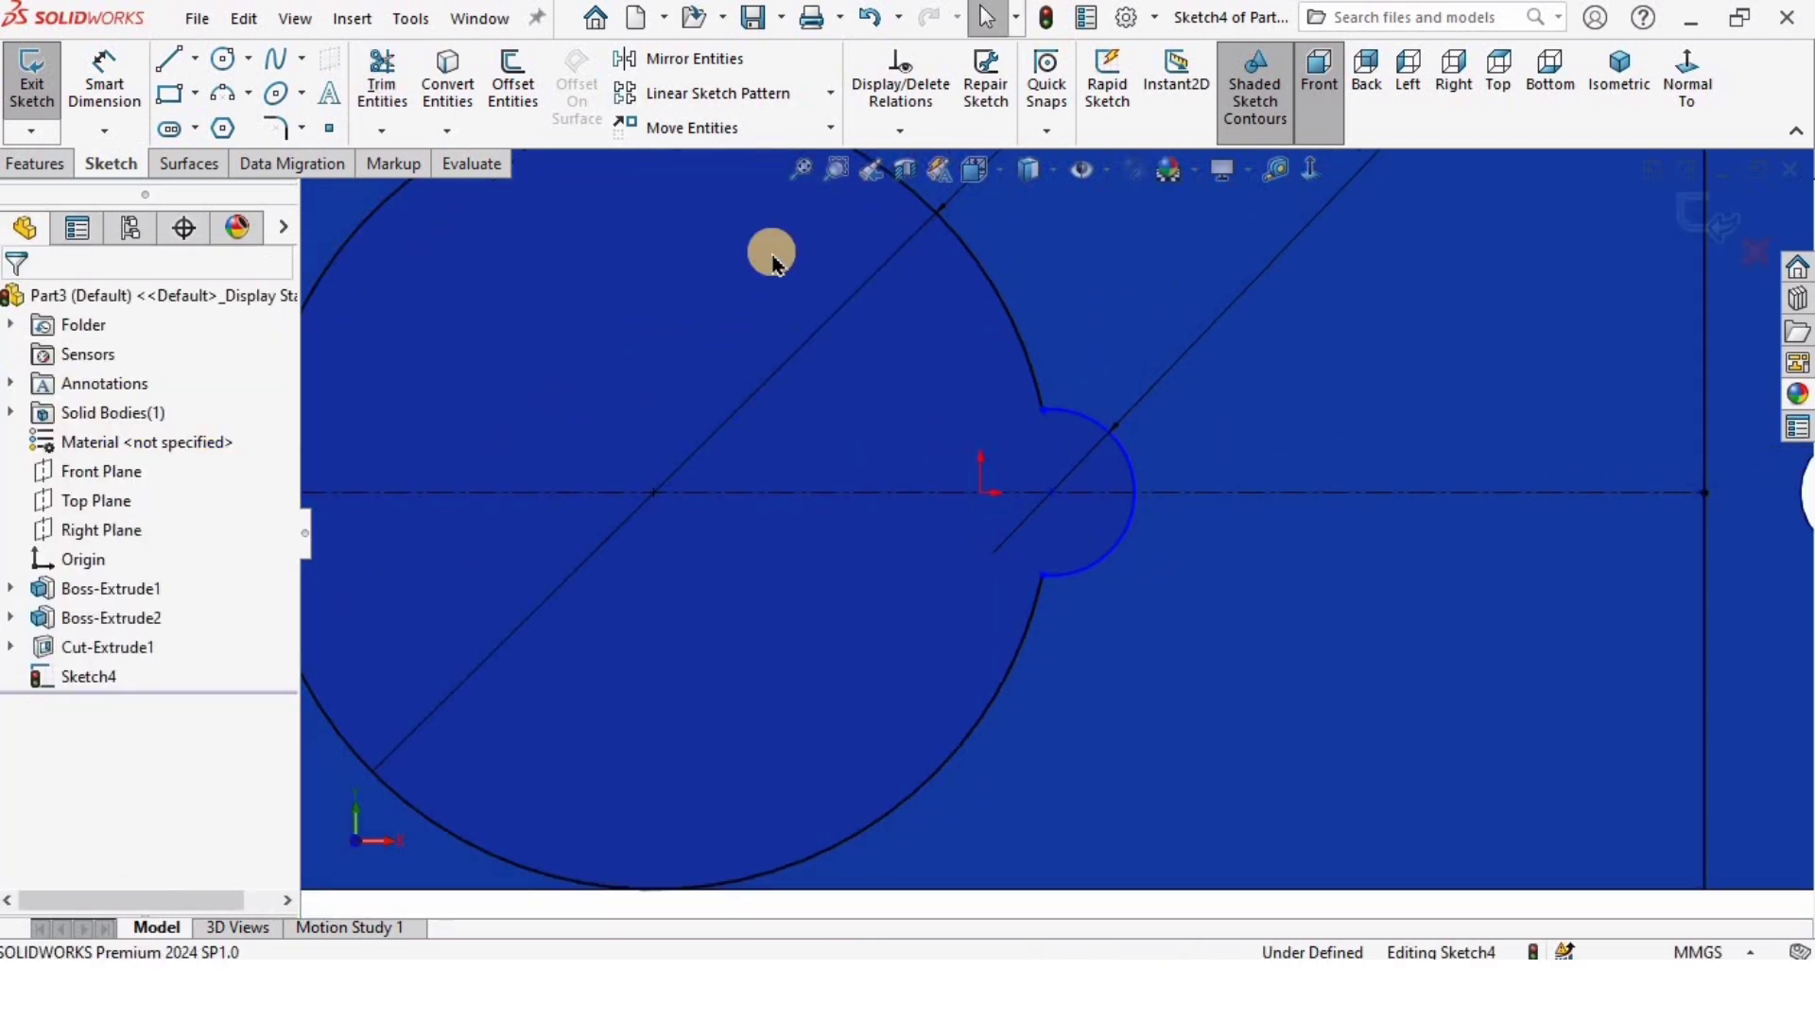
pyautogui.click(278, 127)
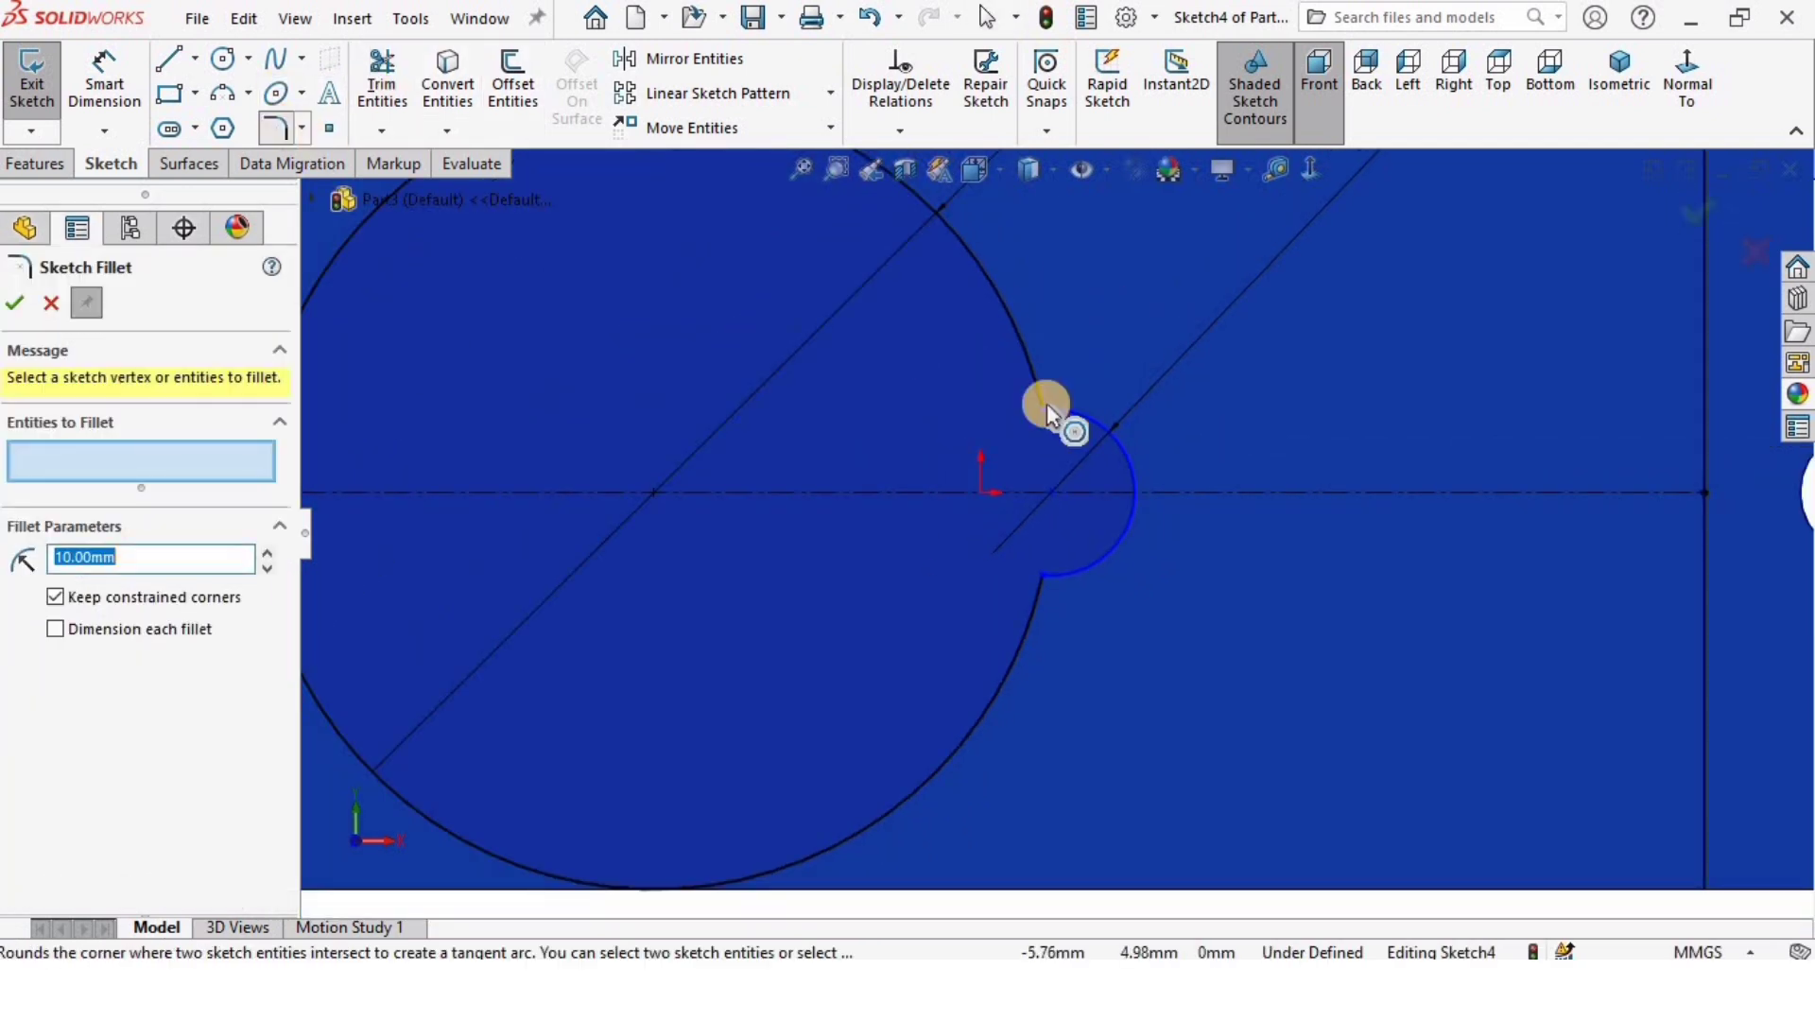
pyautogui.scroll(-2, 1049, 416)
pyautogui.click(1047, 419)
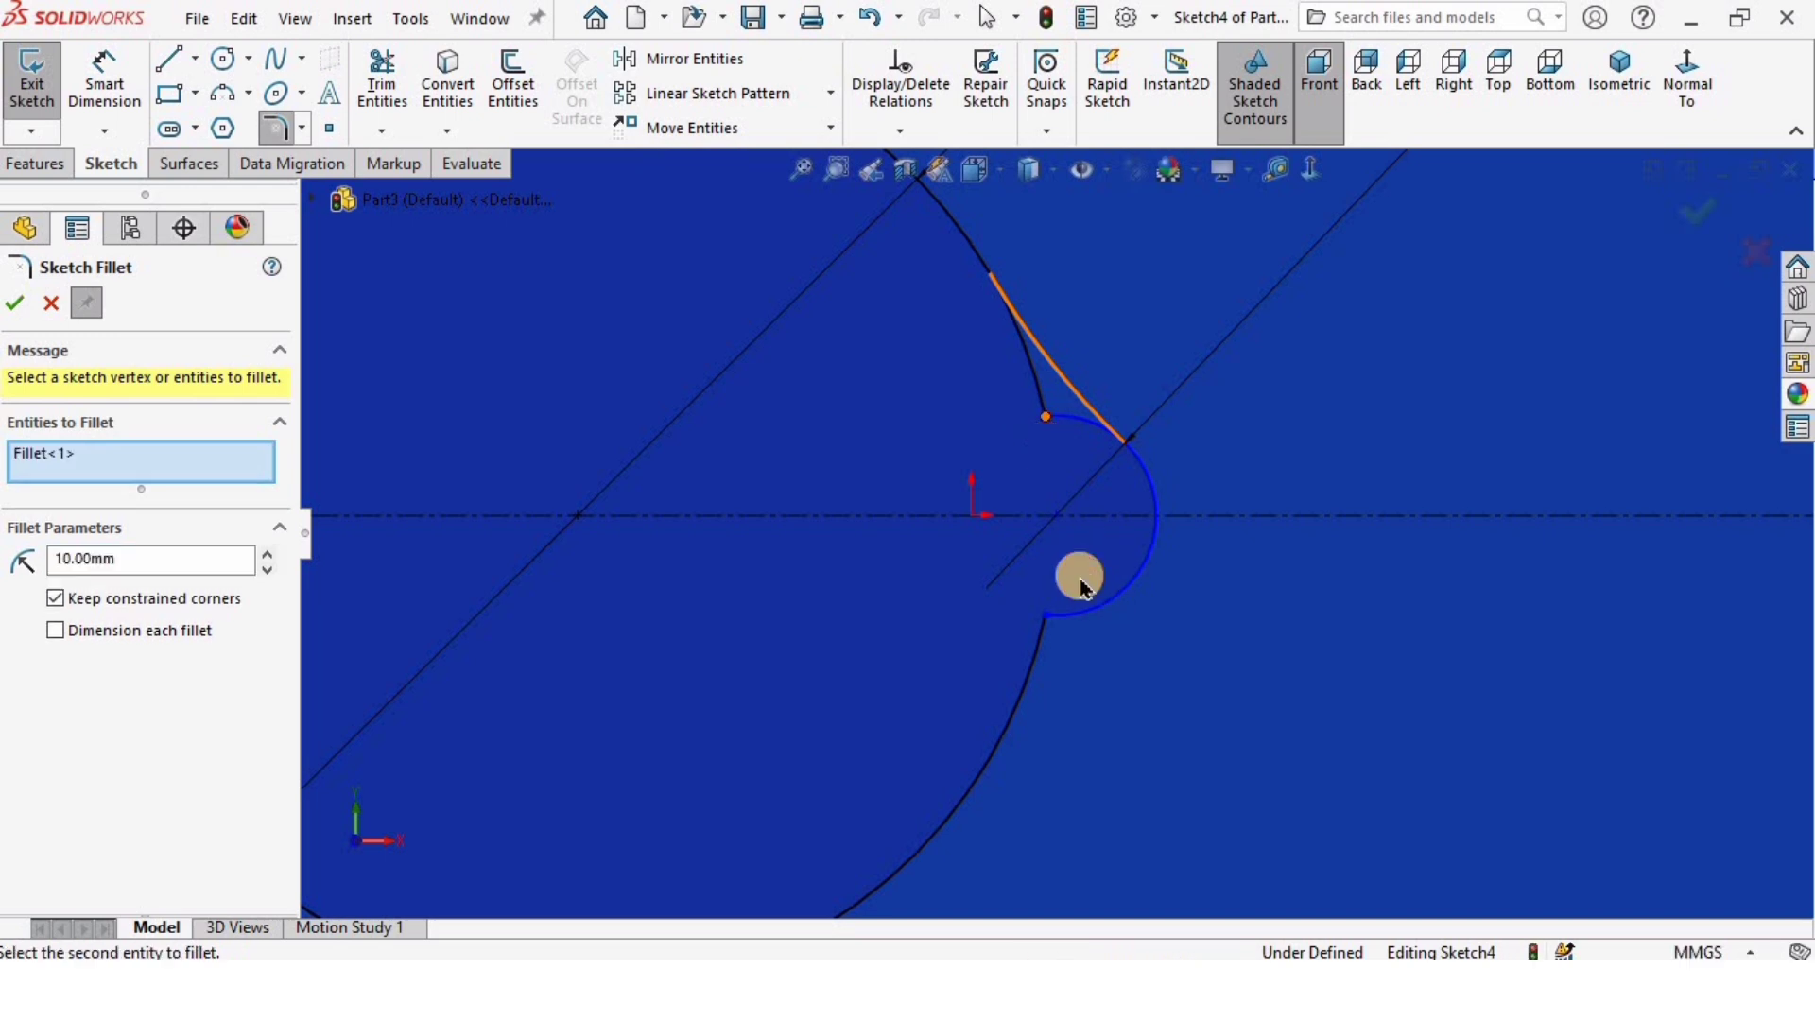
pyautogui.click(1046, 614)
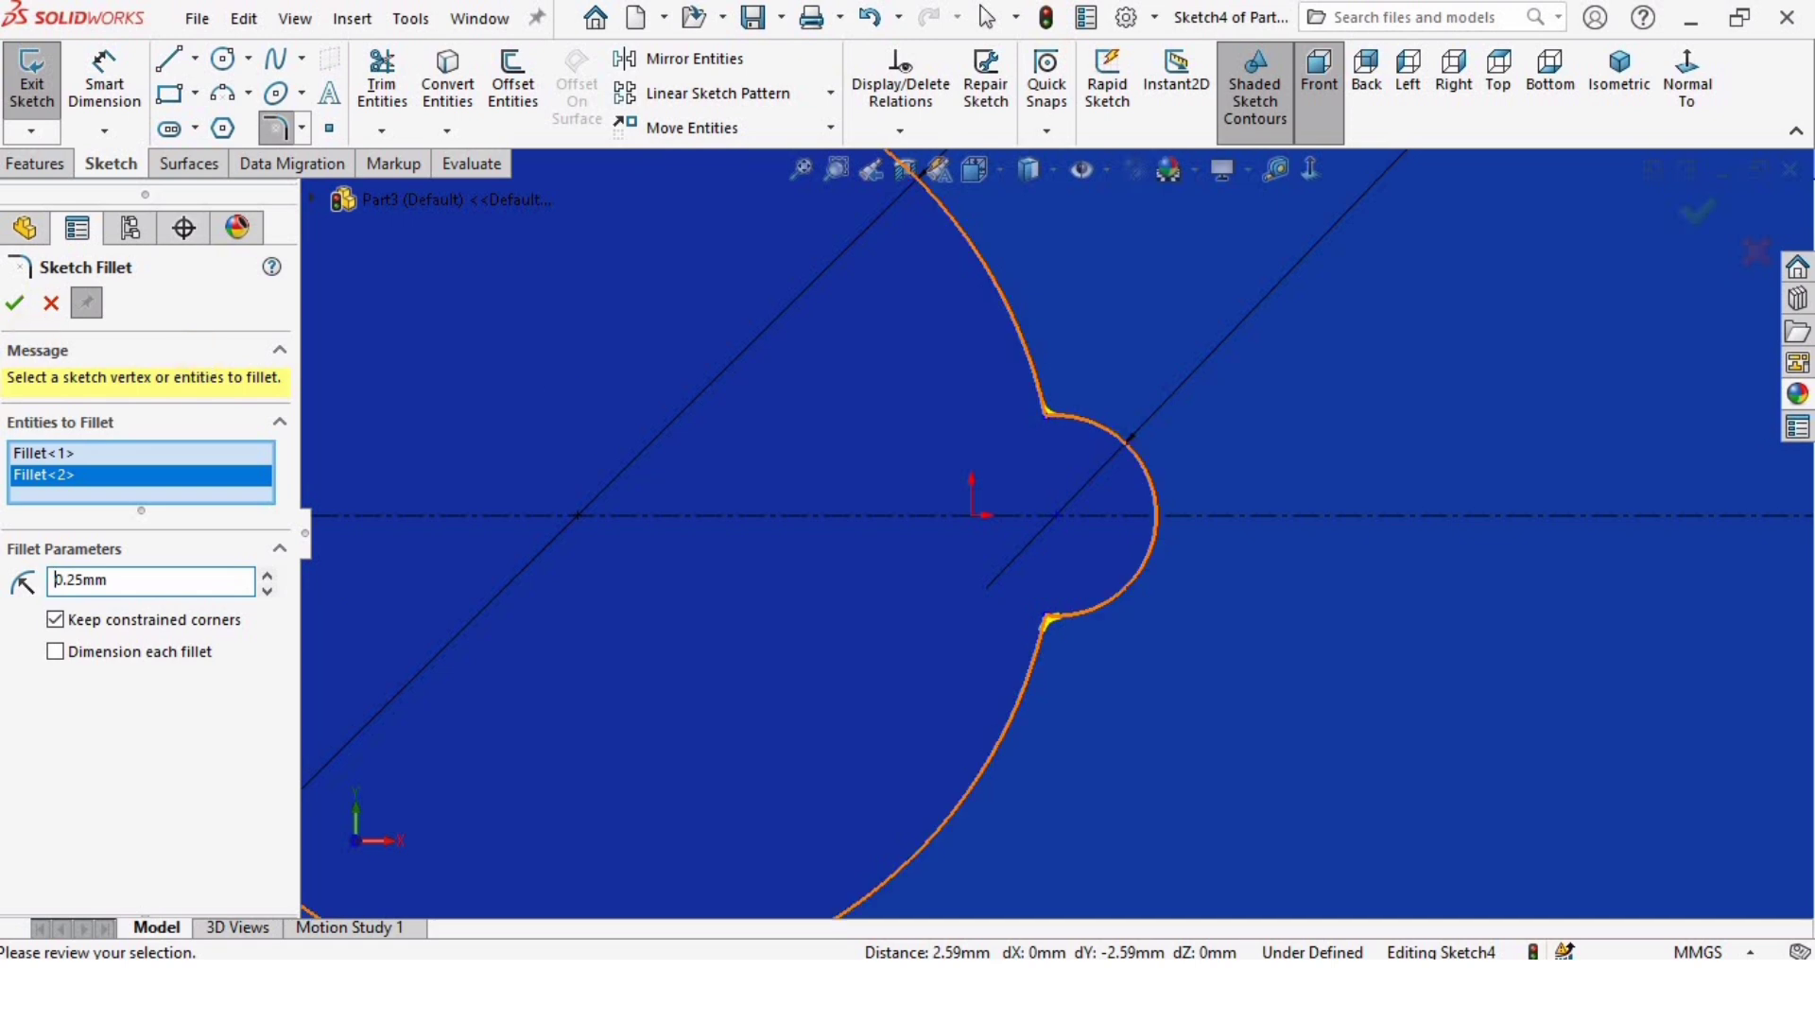
pyautogui.click(13, 304)
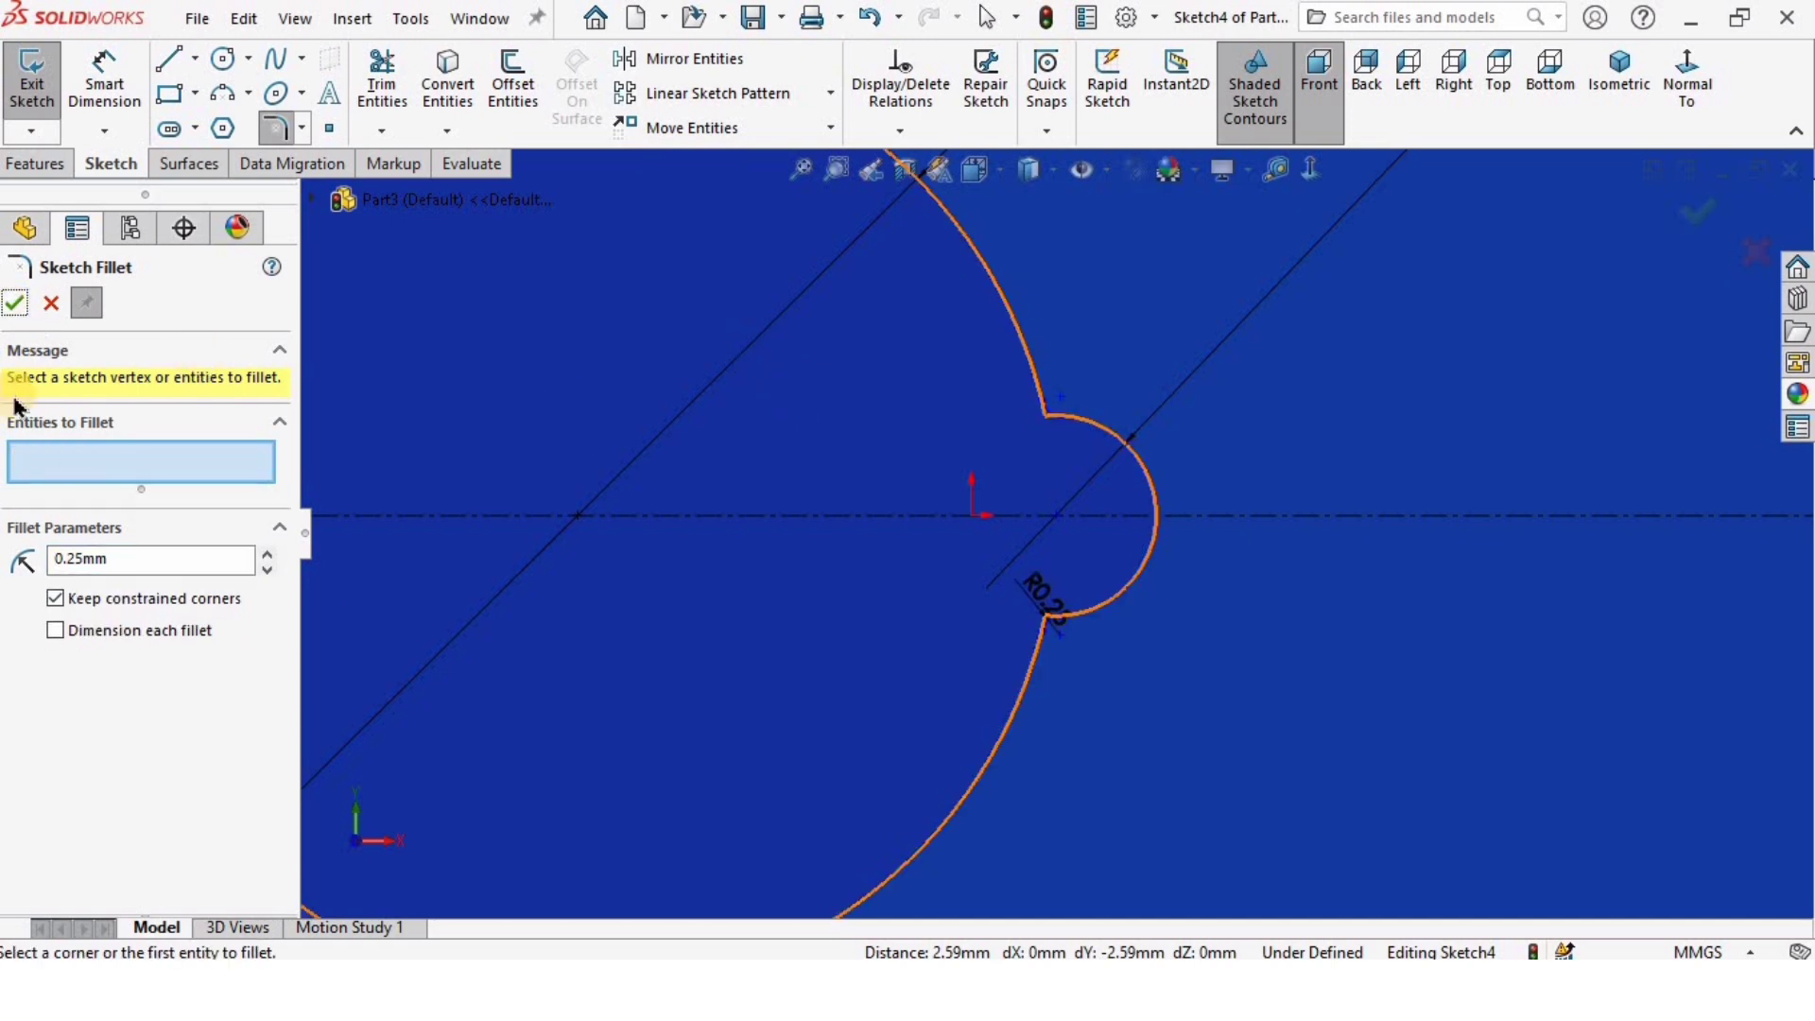
pyautogui.click(15, 304)
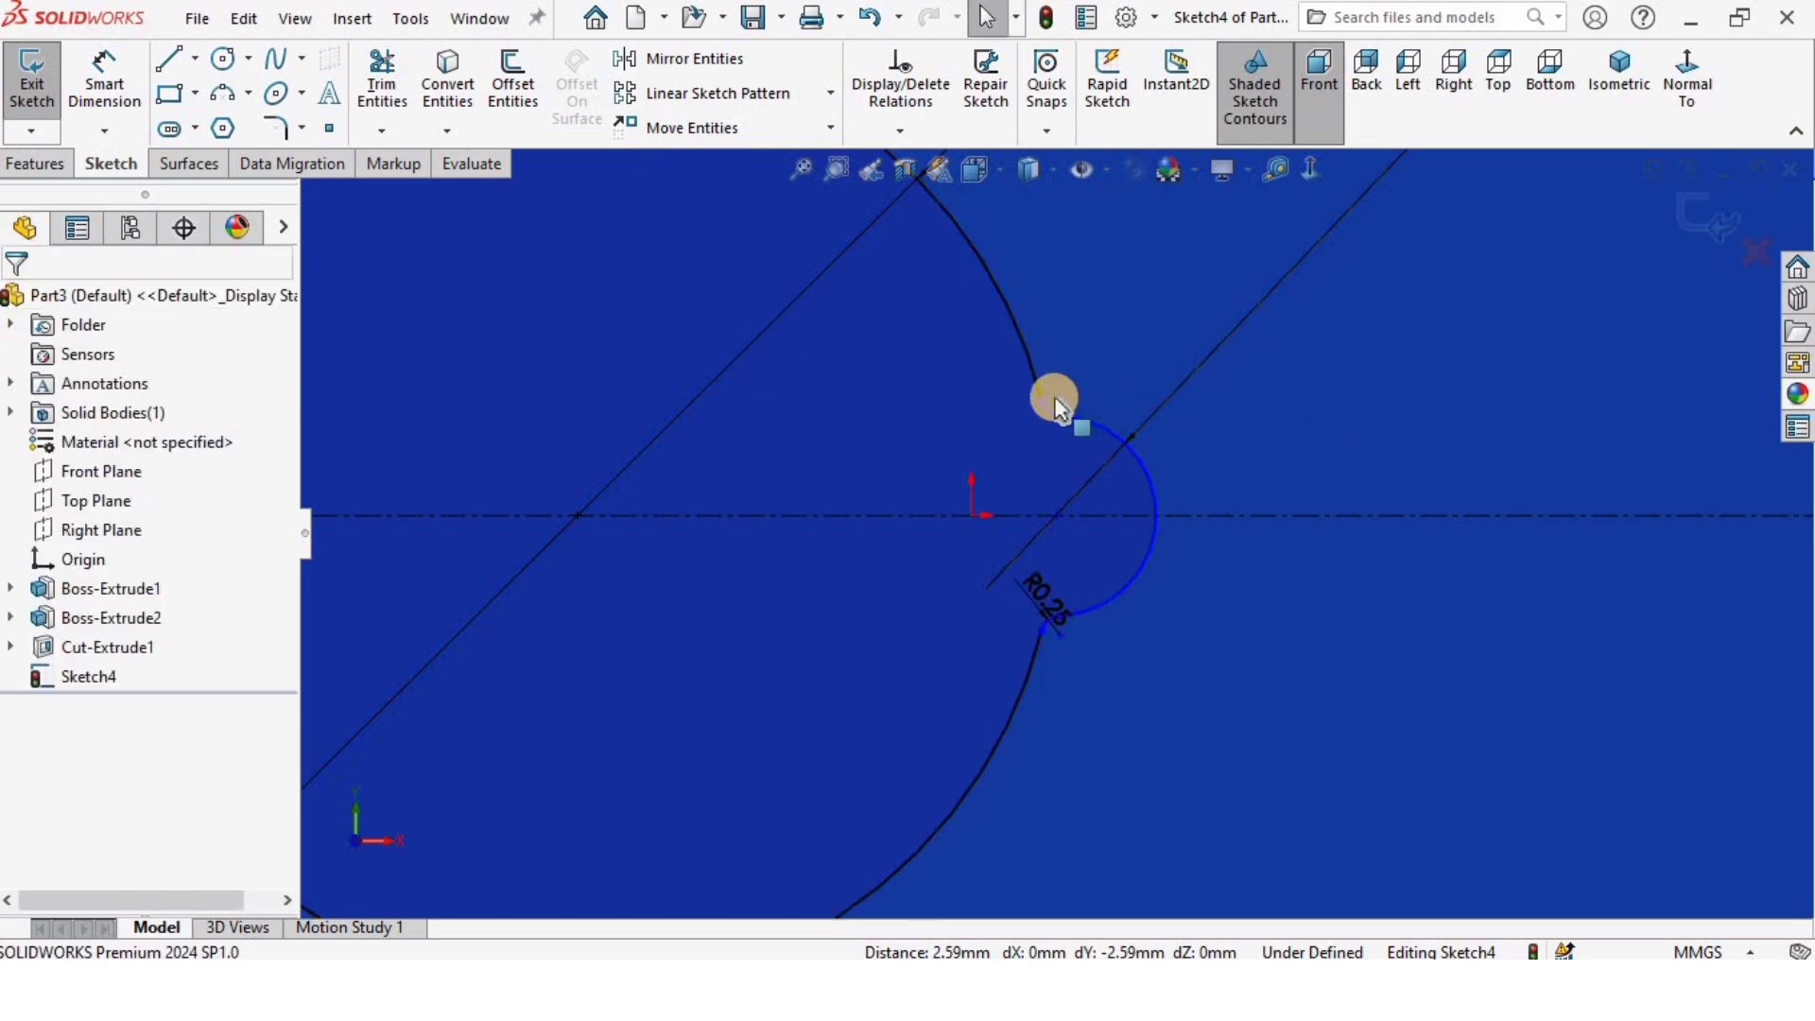
# Step: Extrude the merged circular profile as a blind boss 4.25 mm deep, merged with the body
pyautogui.scroll(5, 1086, 559)
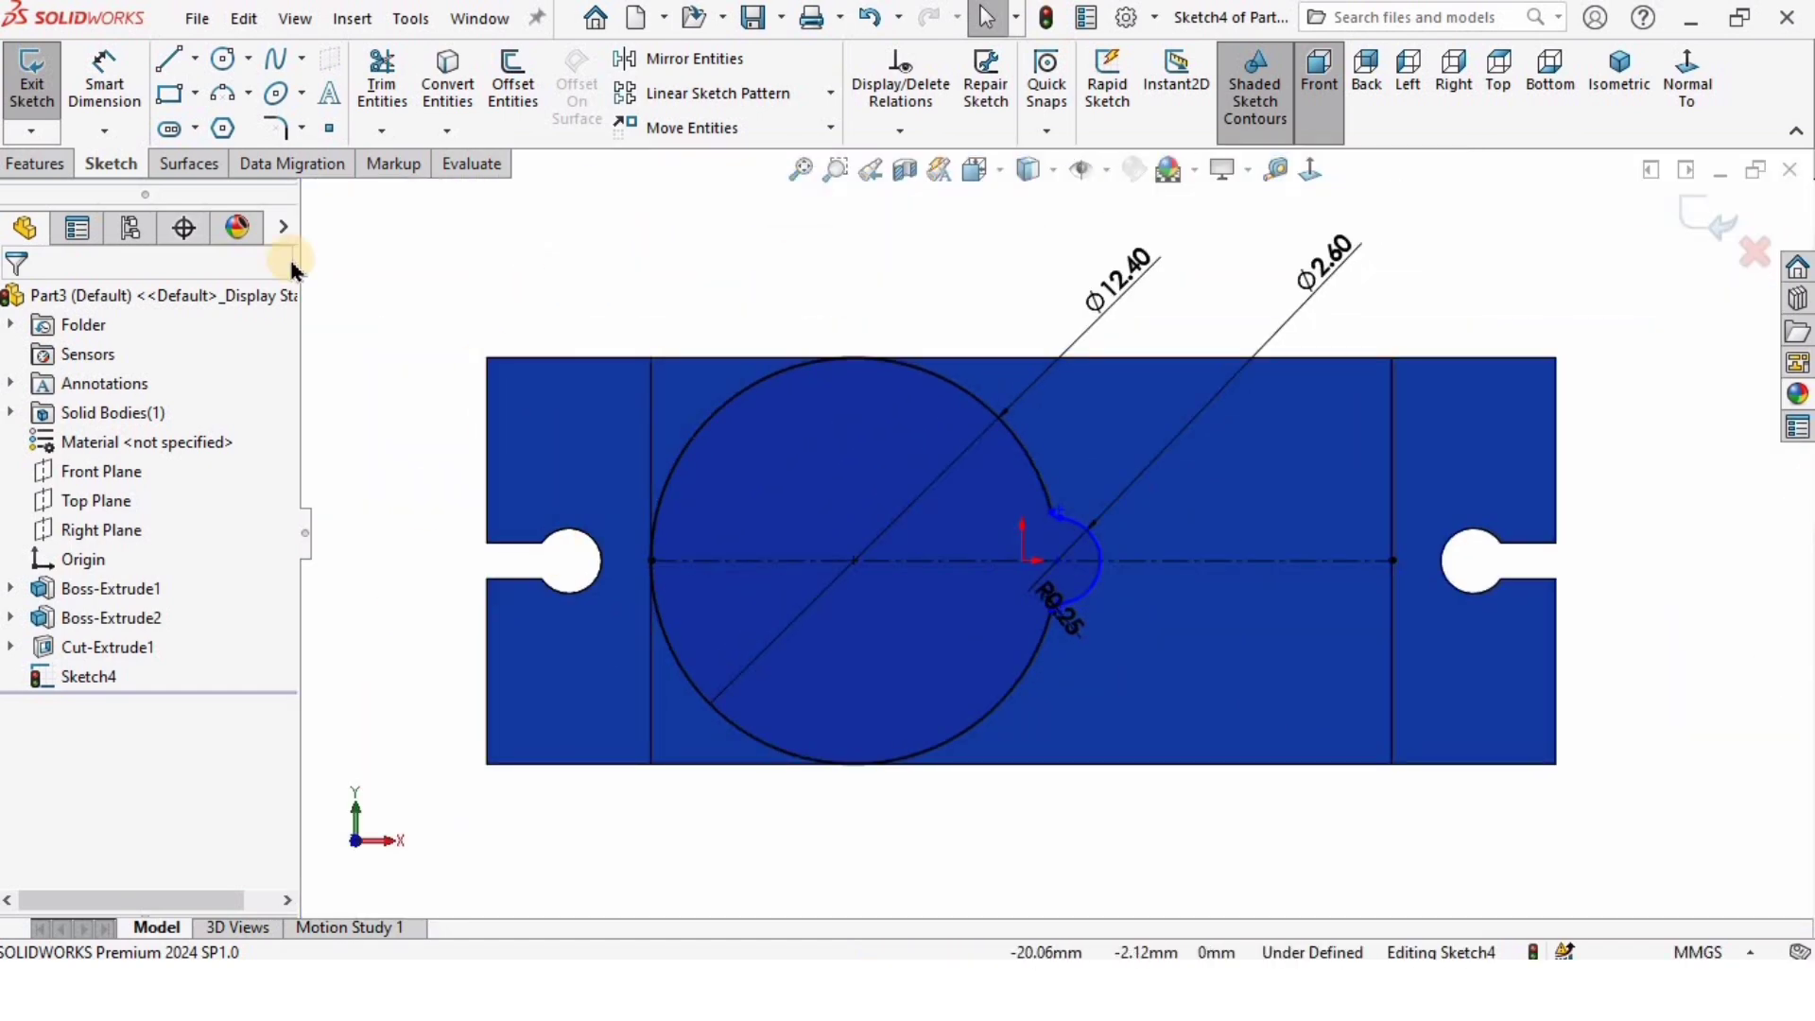
pyautogui.click(33, 80)
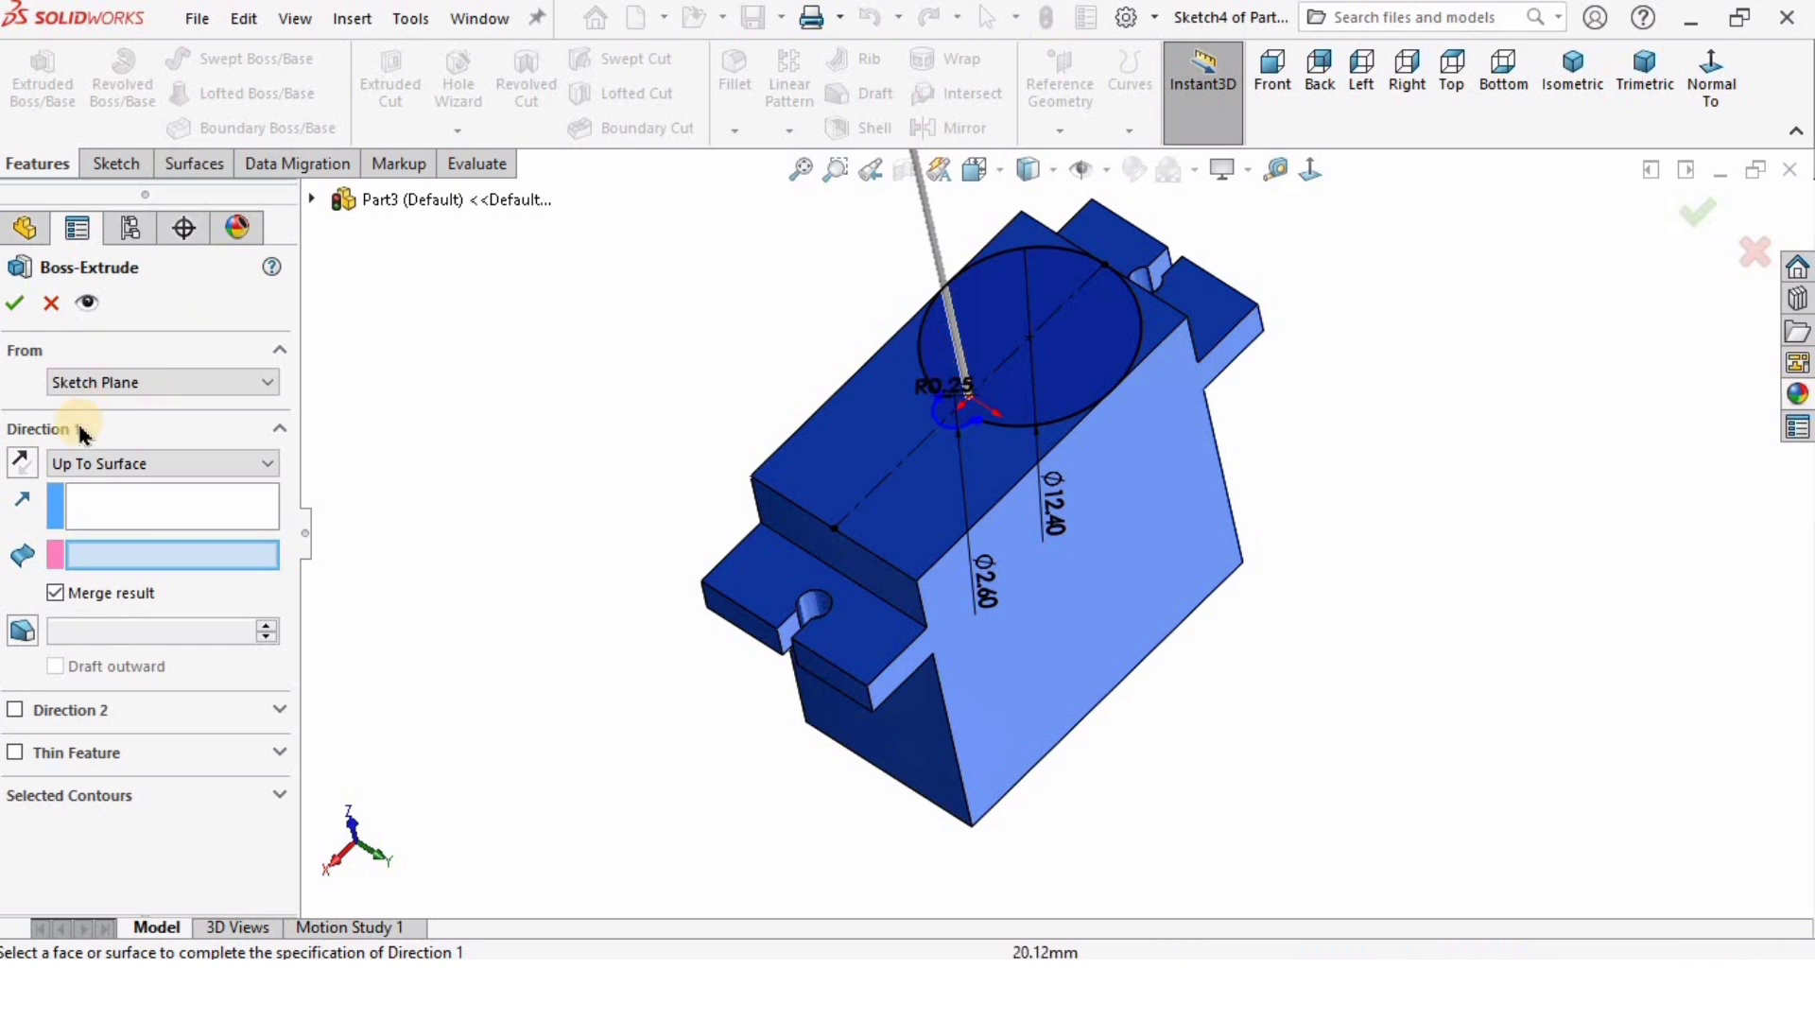
pyautogui.click(109, 464)
pyautogui.click(113, 485)
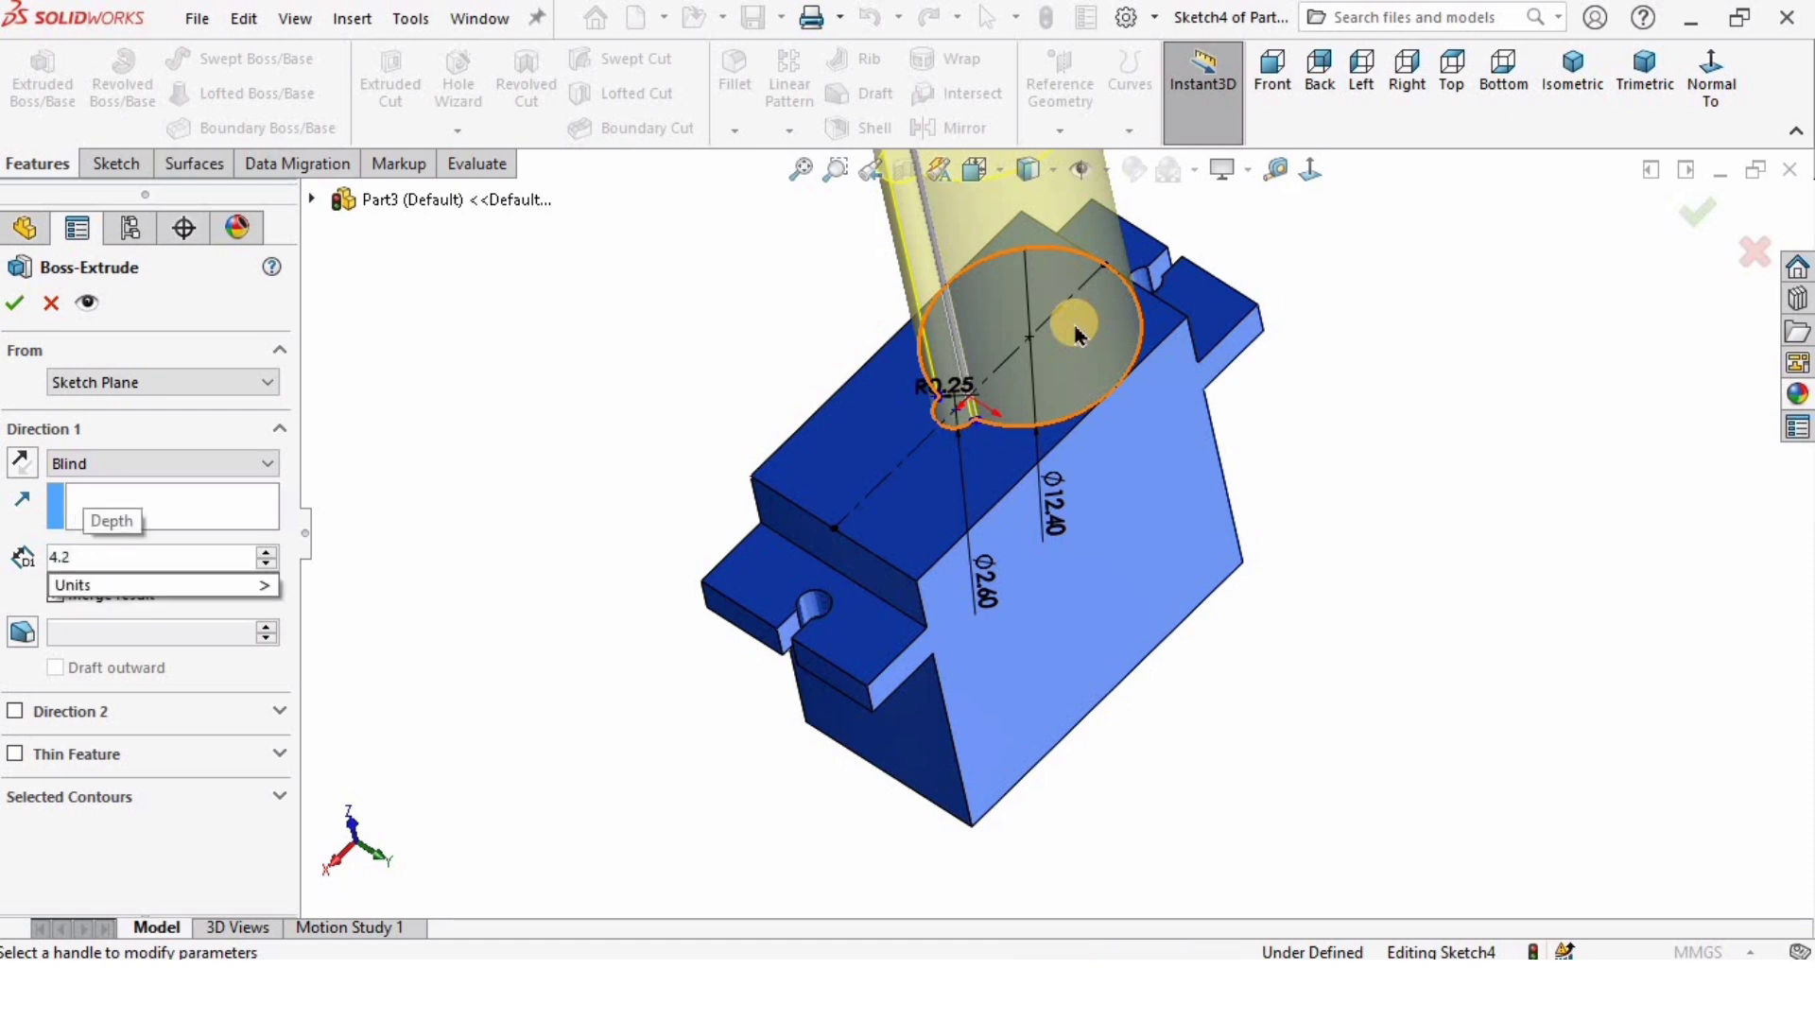
pyautogui.write('4.25')
pyautogui.press('Return')
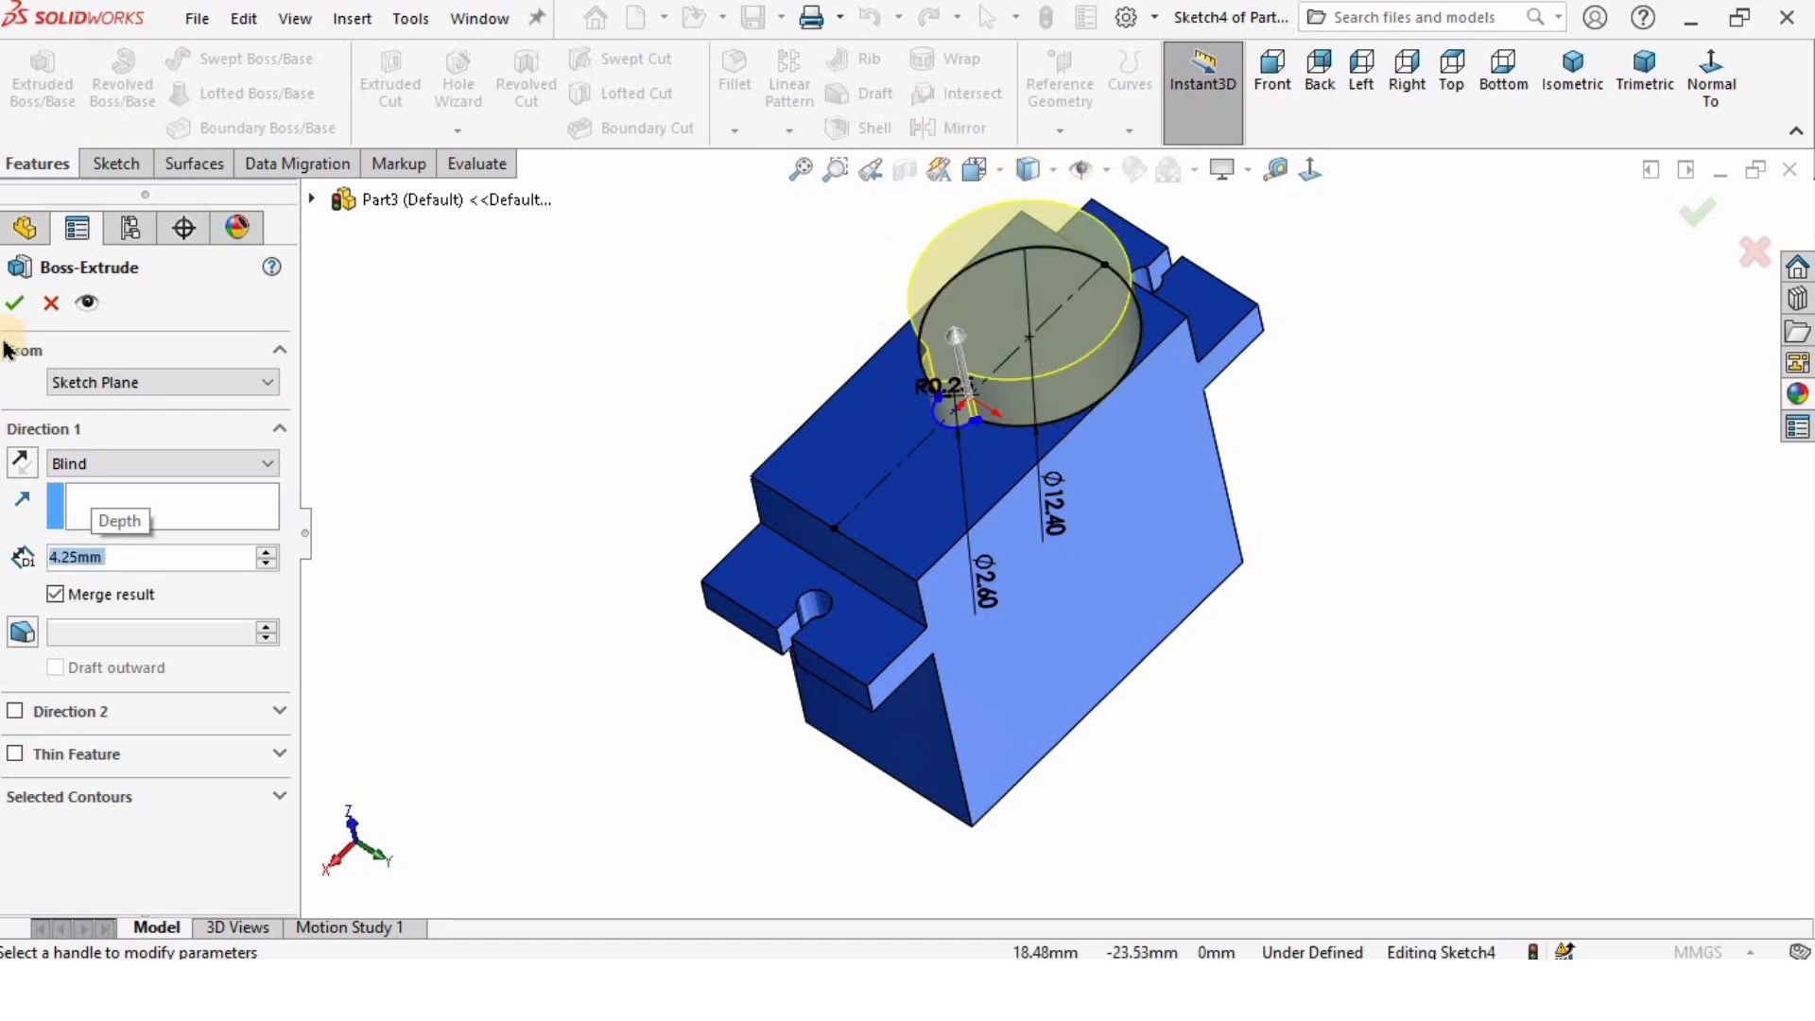
pyautogui.click(14, 303)
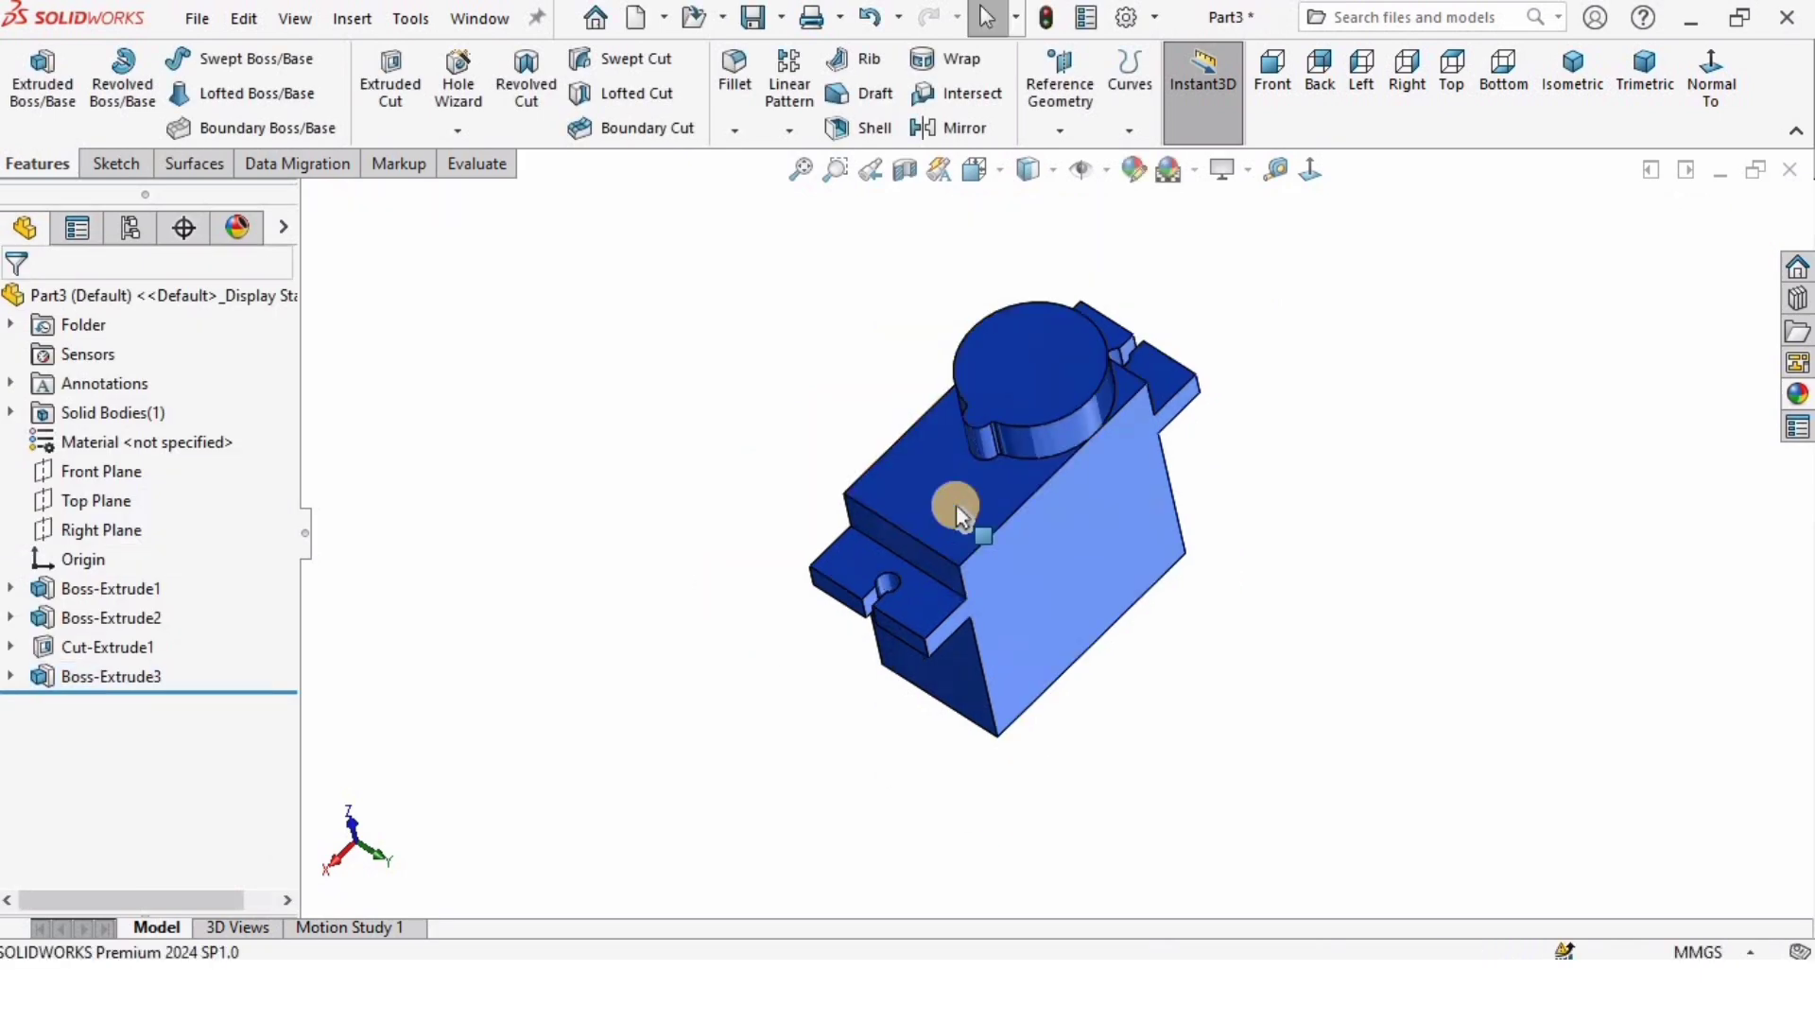
# Step: On the end face of the round boss, sketch a circle about 4.6 mm in diameter concentric with its large arc
pyautogui.moveTo(972, 510); pyautogui.dragTo(1164, 276, button='middle')
pyautogui.scroll(-3, 1142, 333)
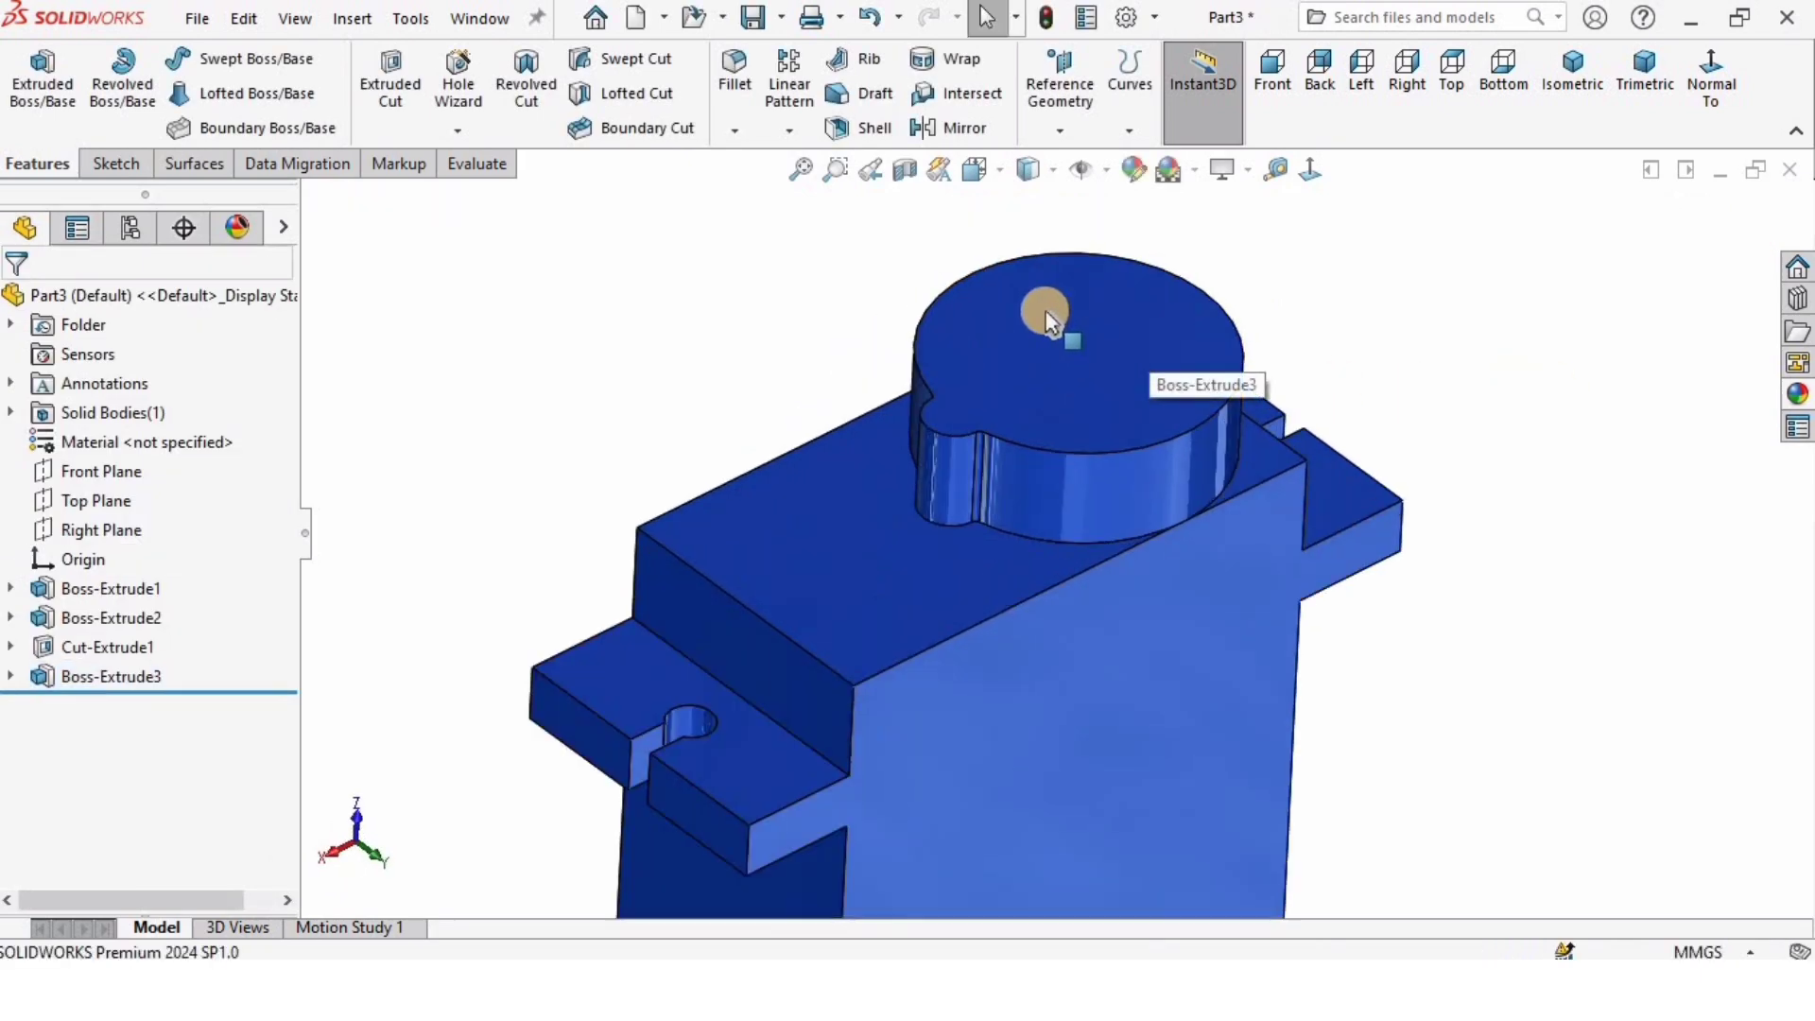
pyautogui.click(1104, 364)
pyautogui.click(1211, 283)
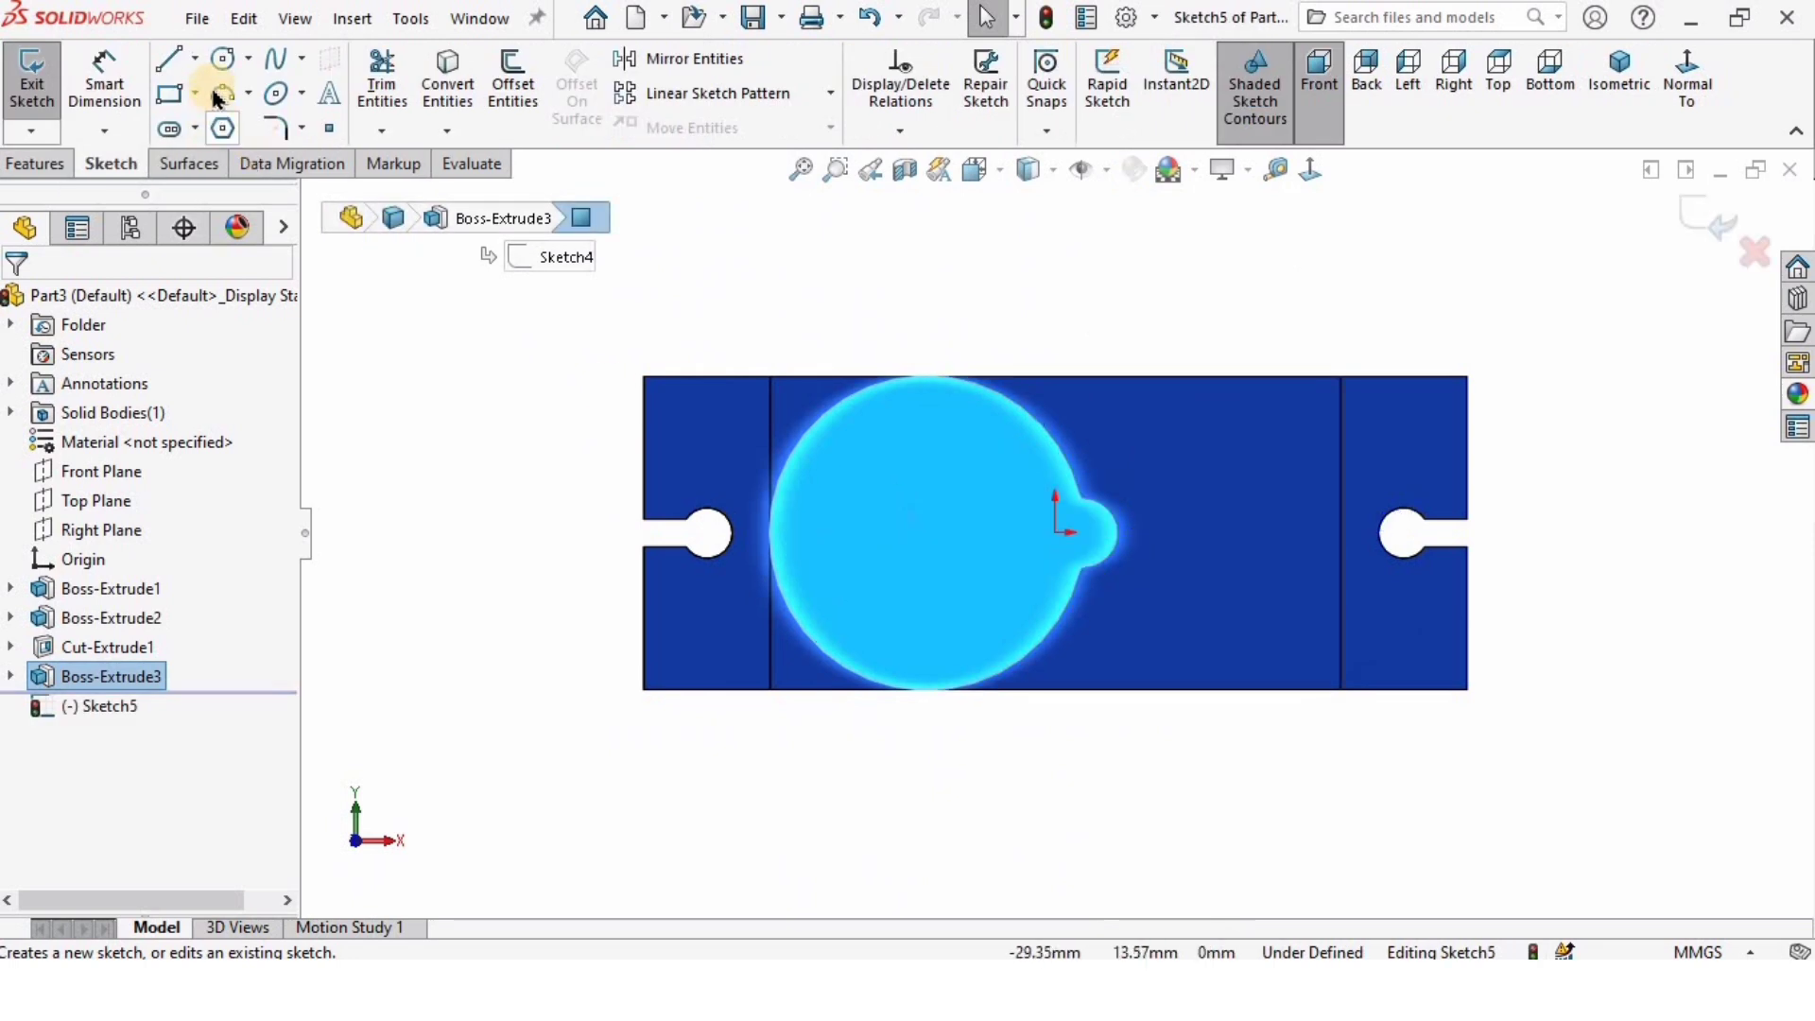
pyautogui.click(223, 59)
pyautogui.scroll(-1, 791, 590)
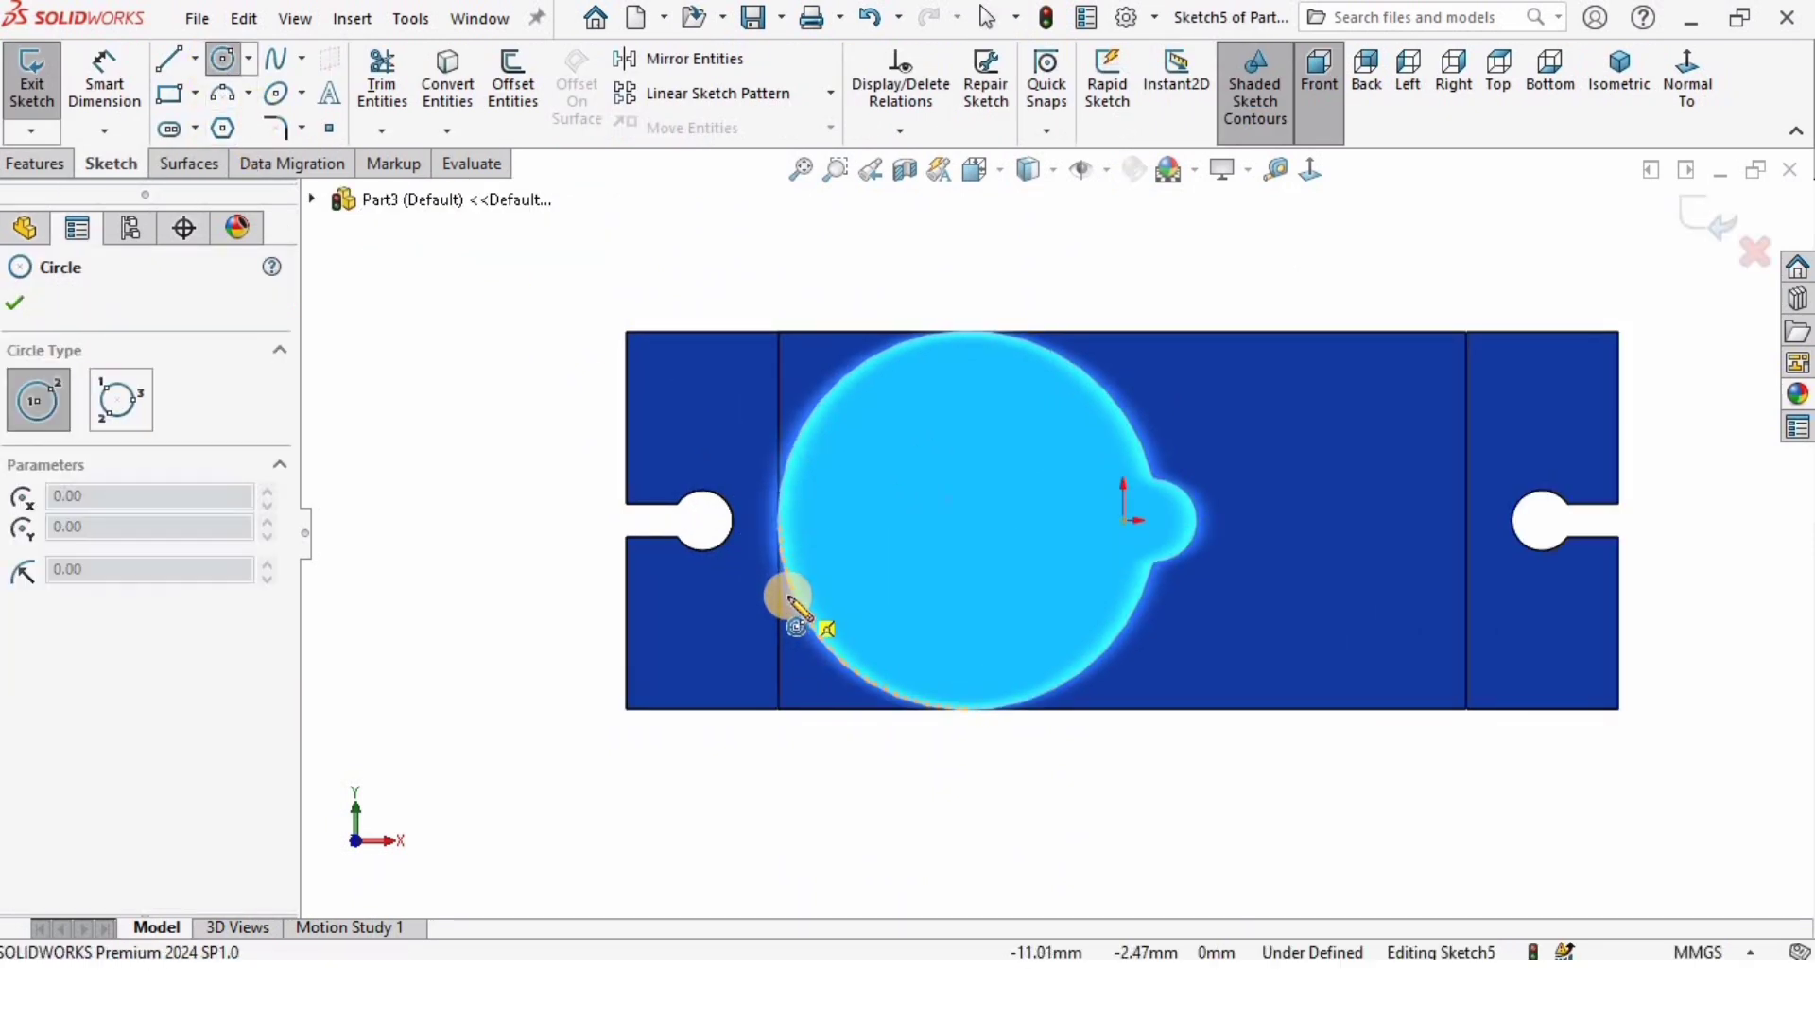
pyautogui.click(967, 521)
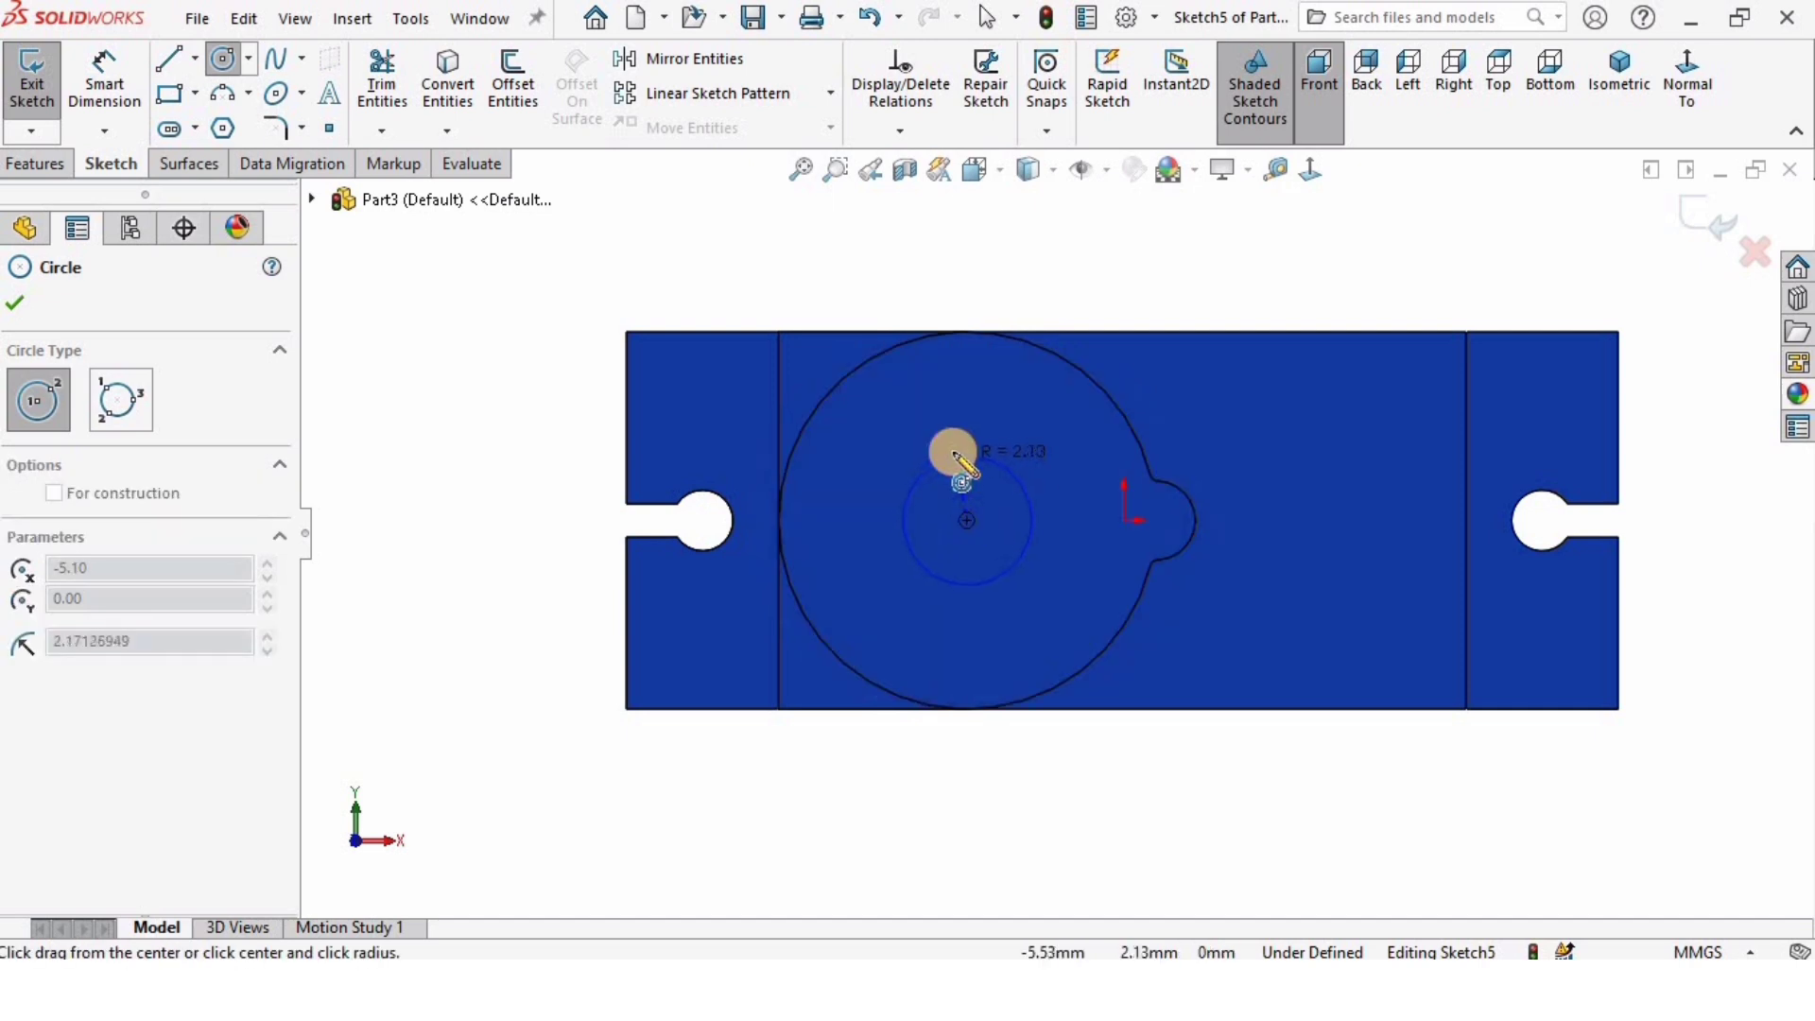
pyautogui.click(955, 452)
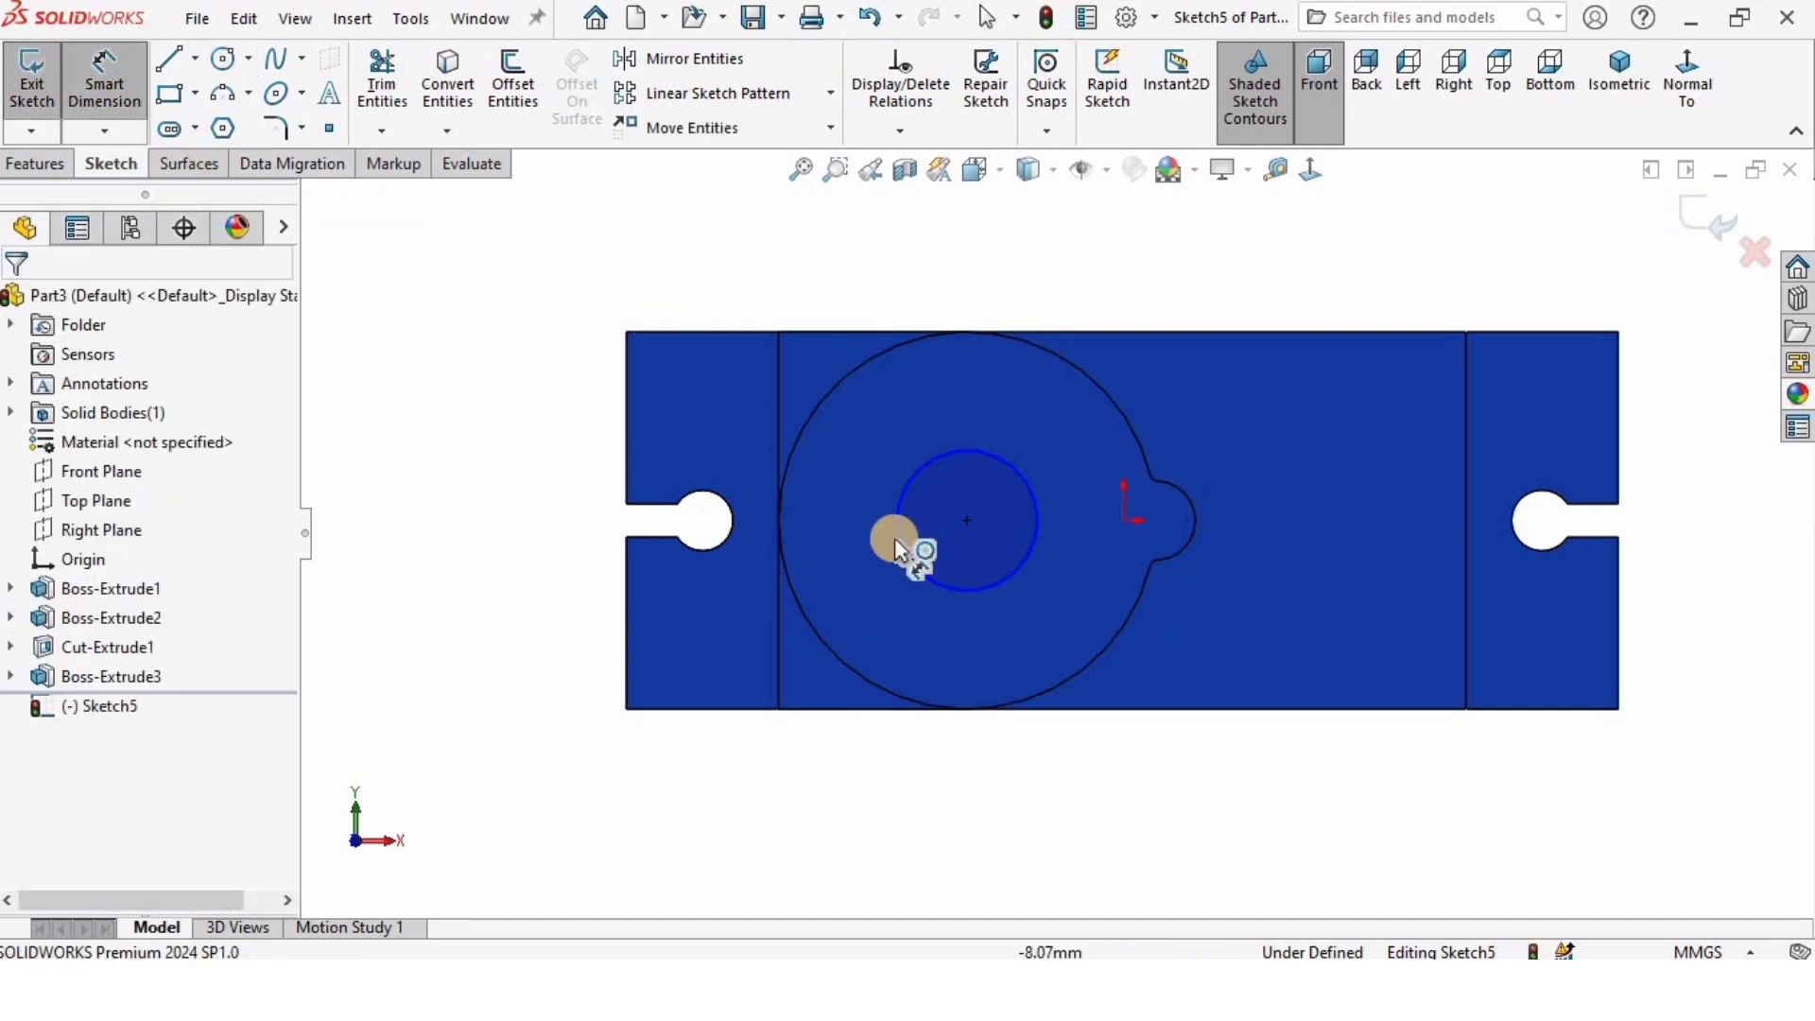
# Step: Set the concentric circle's diameter to 5 mm
pyautogui.click(858, 561)
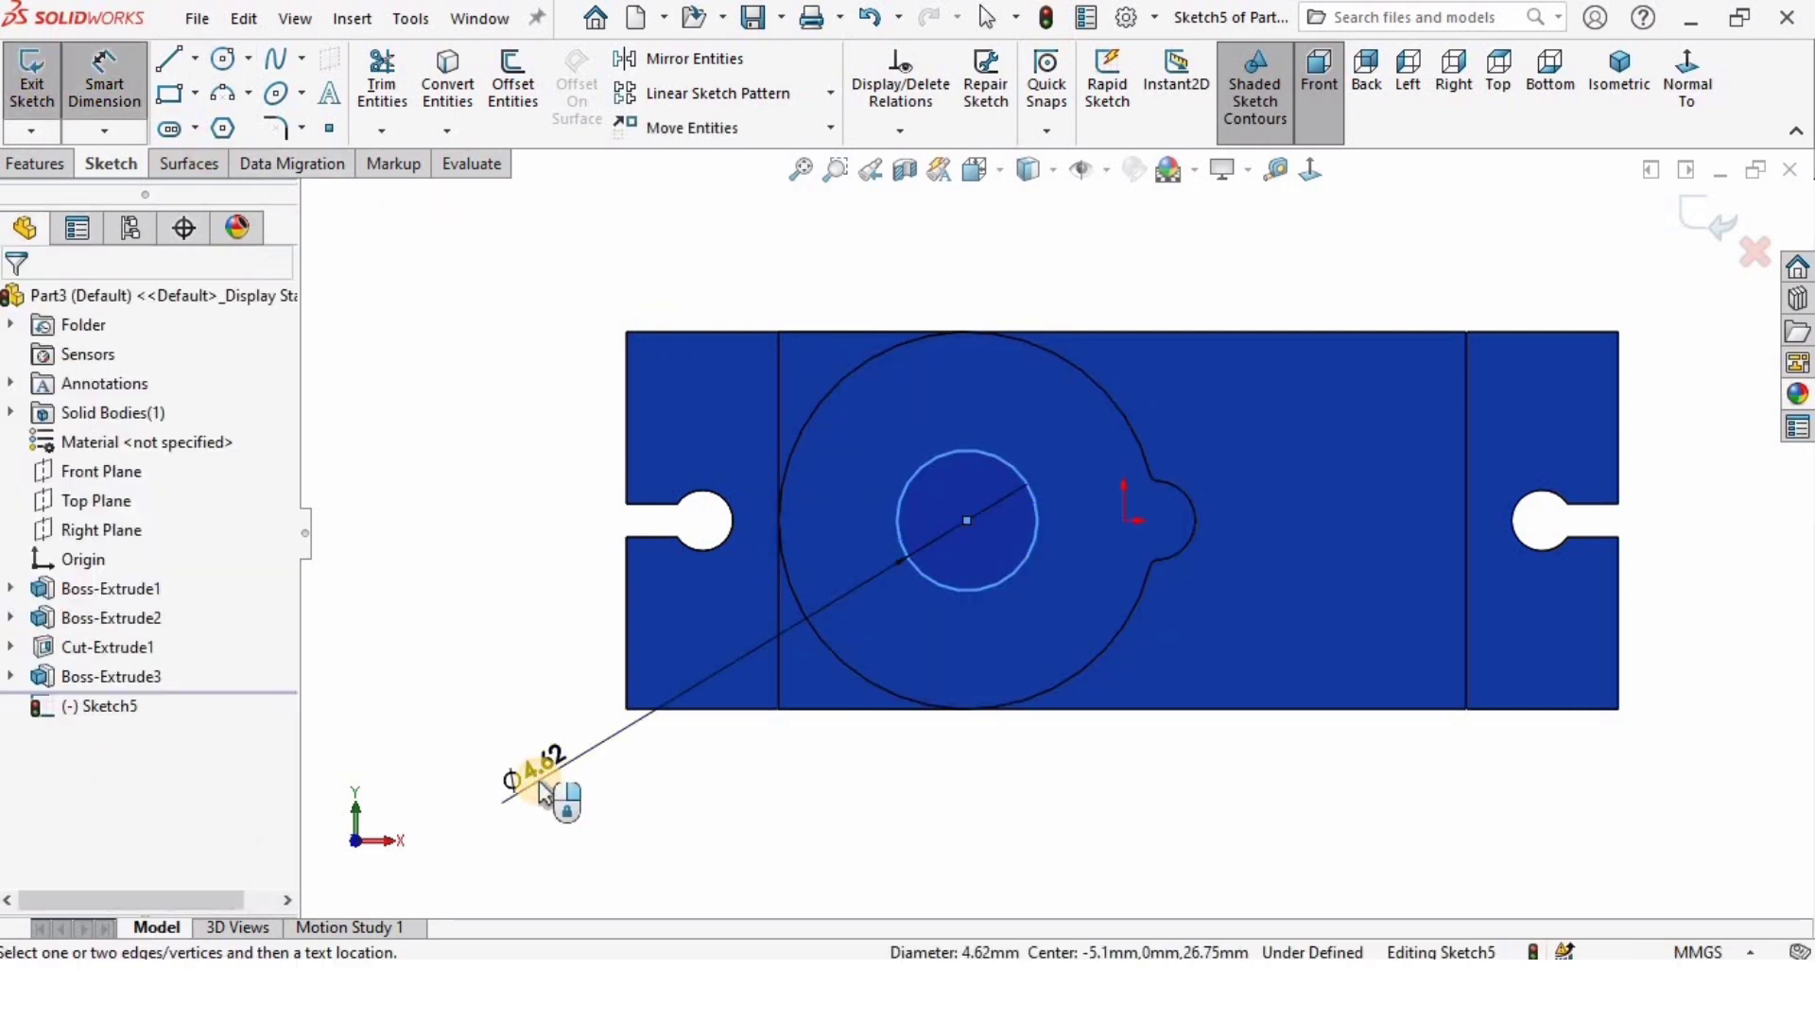
pyautogui.click(541, 793)
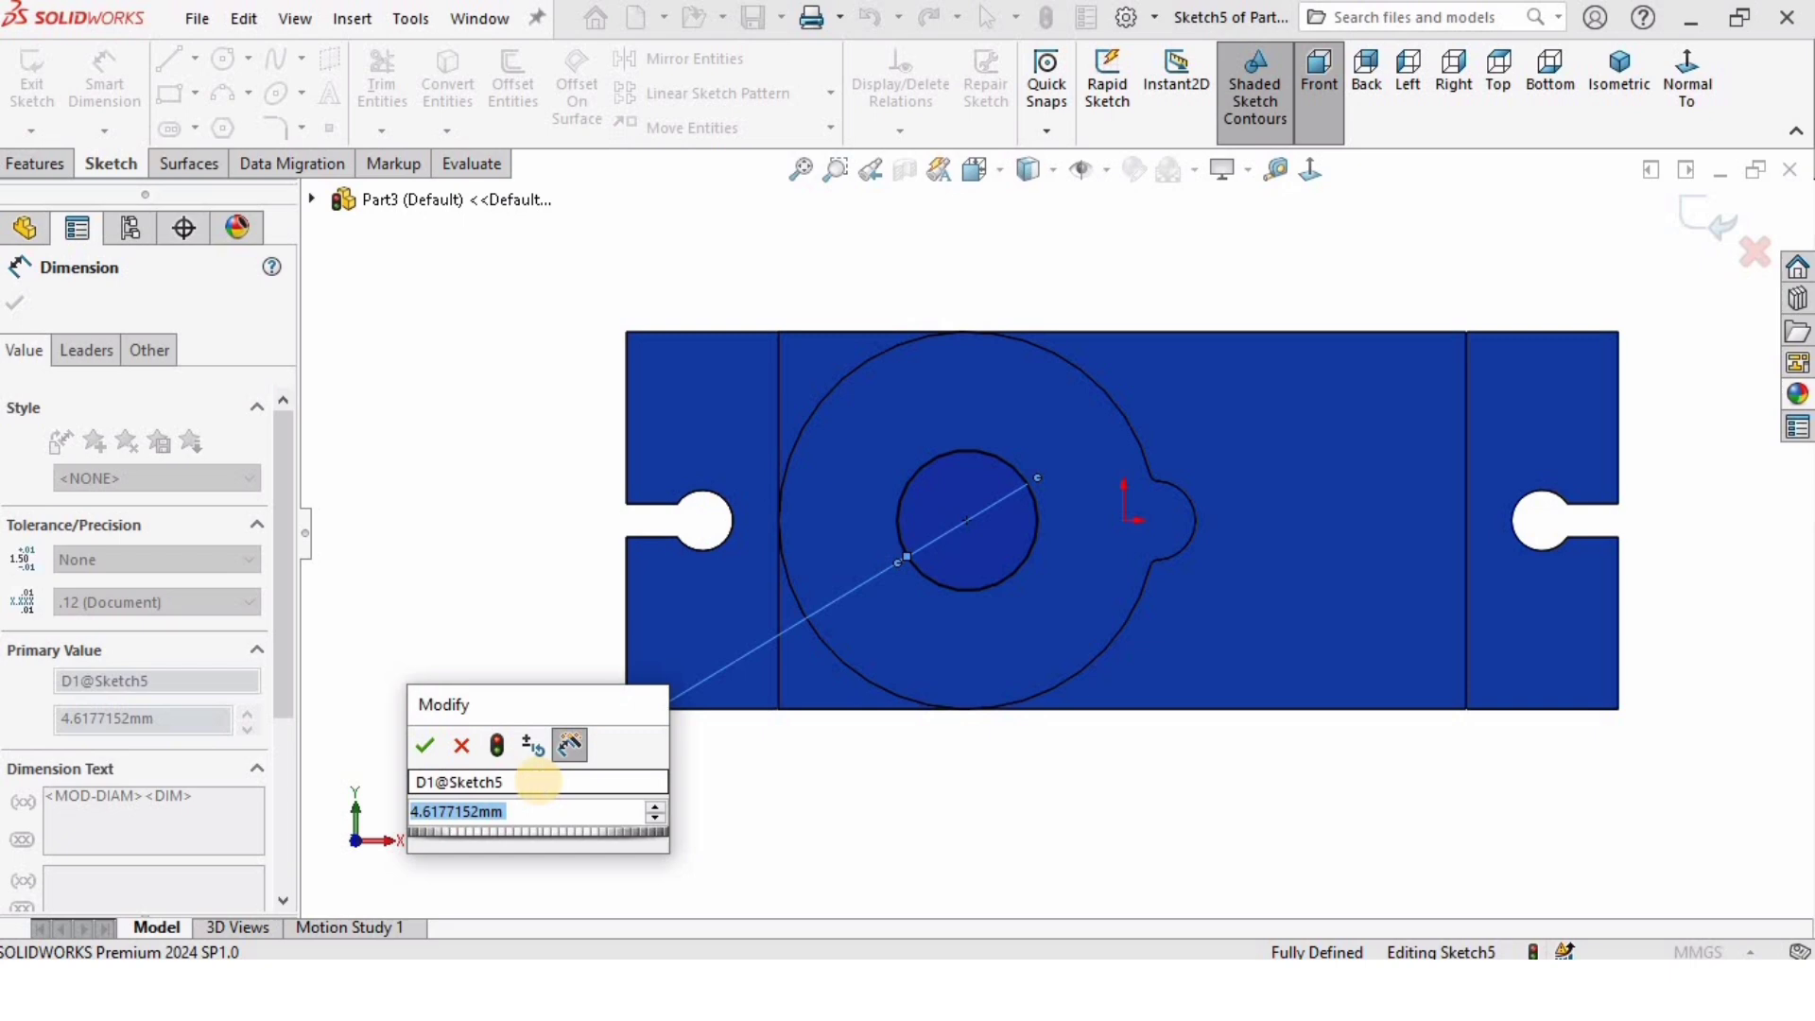
pyautogui.write('5')
pyautogui.press('Return')
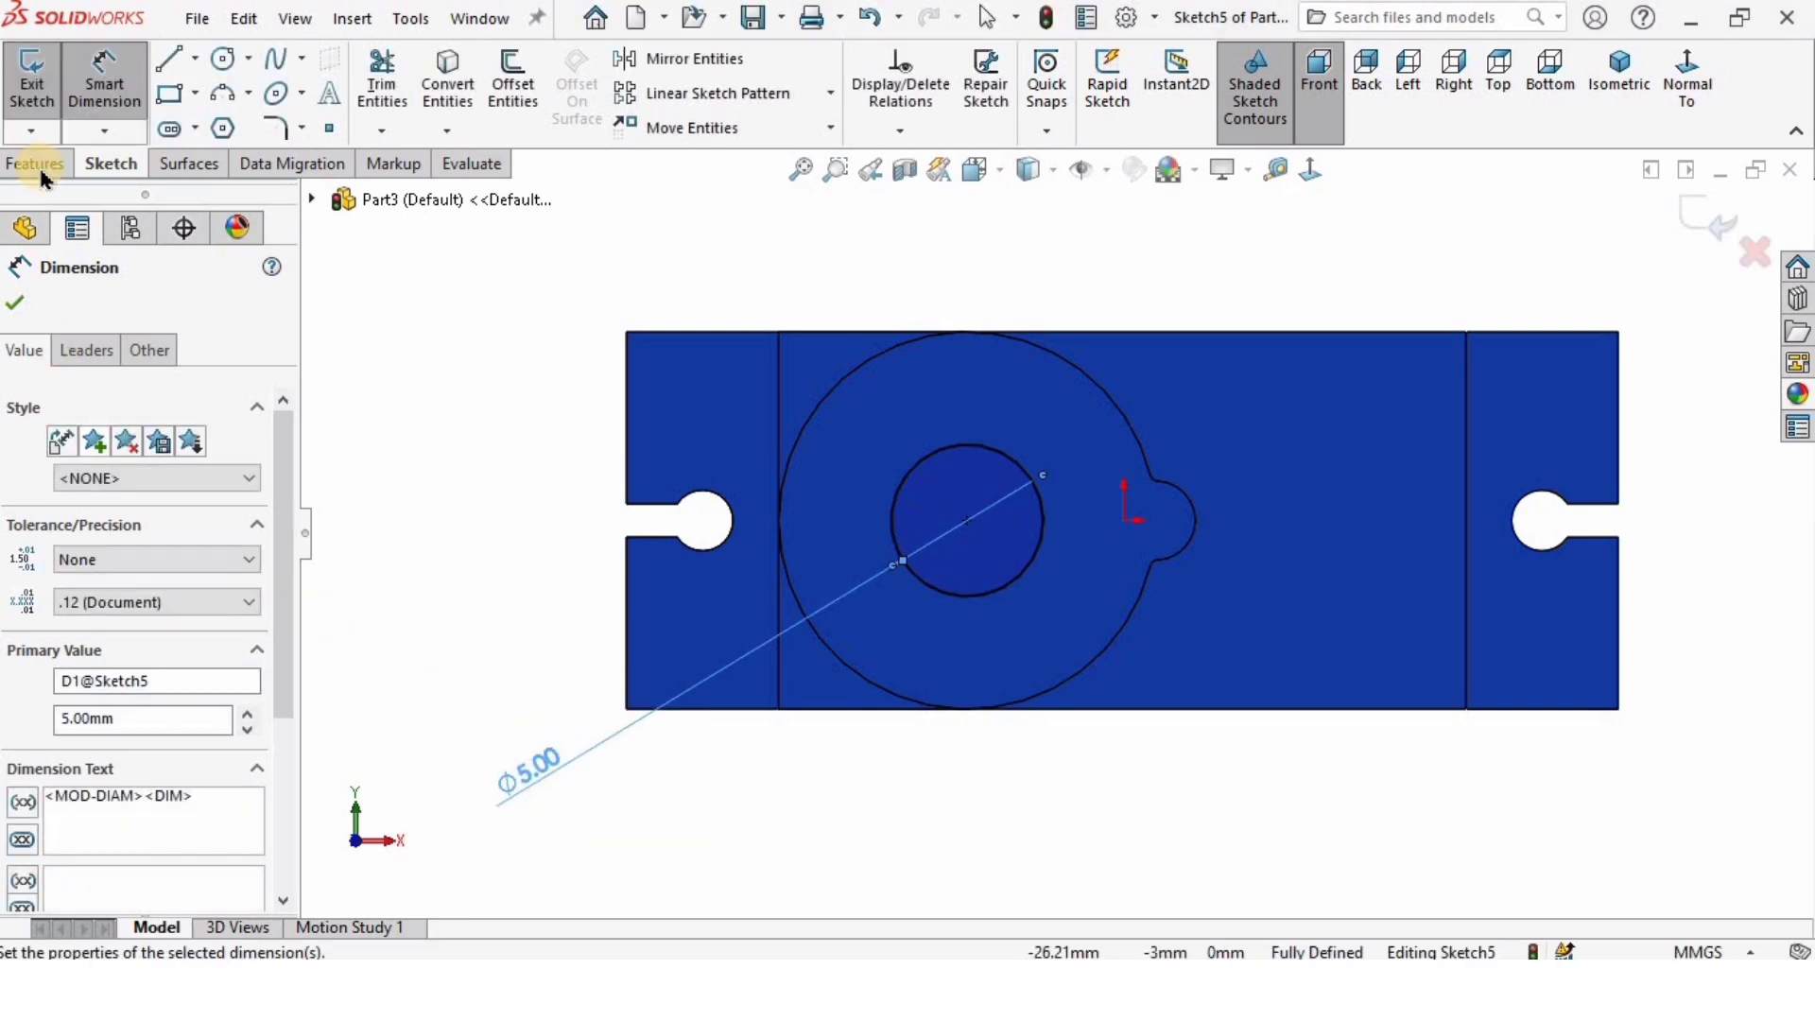
# Step: Extrude the 5 mm circle as a blind boss 3.3 mm deep, merged with the body
pyautogui.click(41, 128)
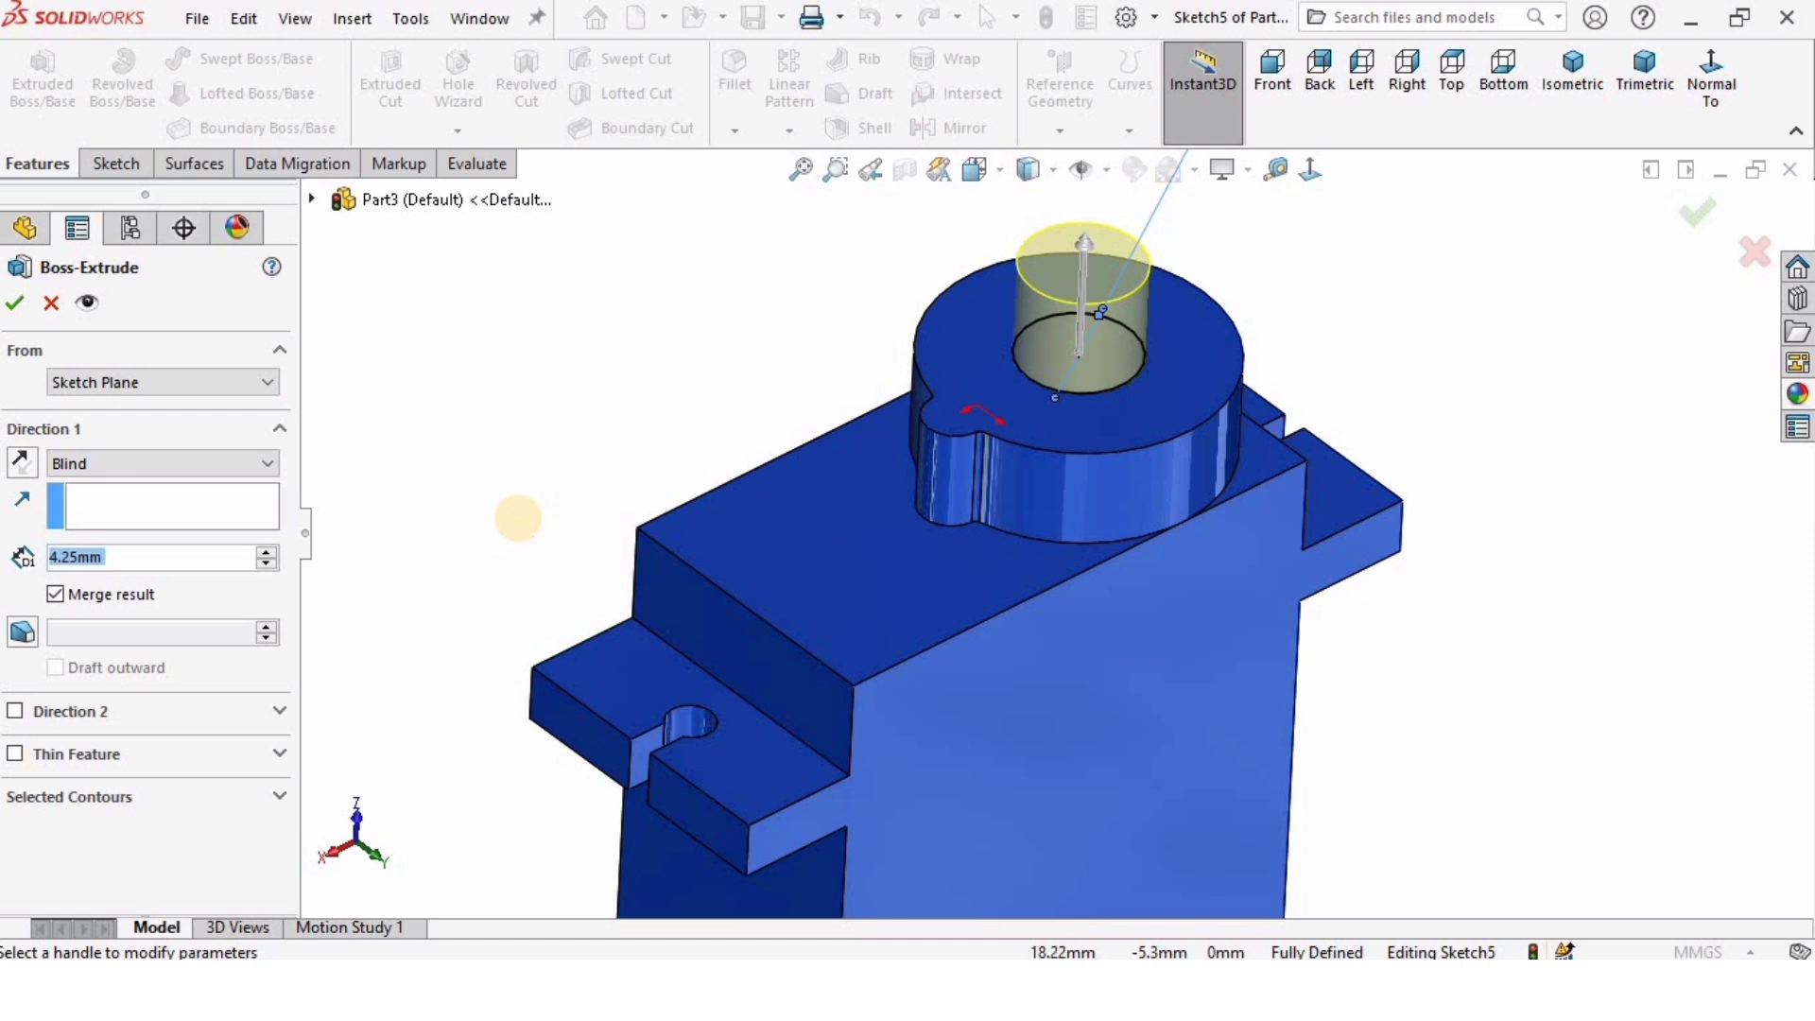
pyautogui.write('3.3')
pyautogui.press('Return')
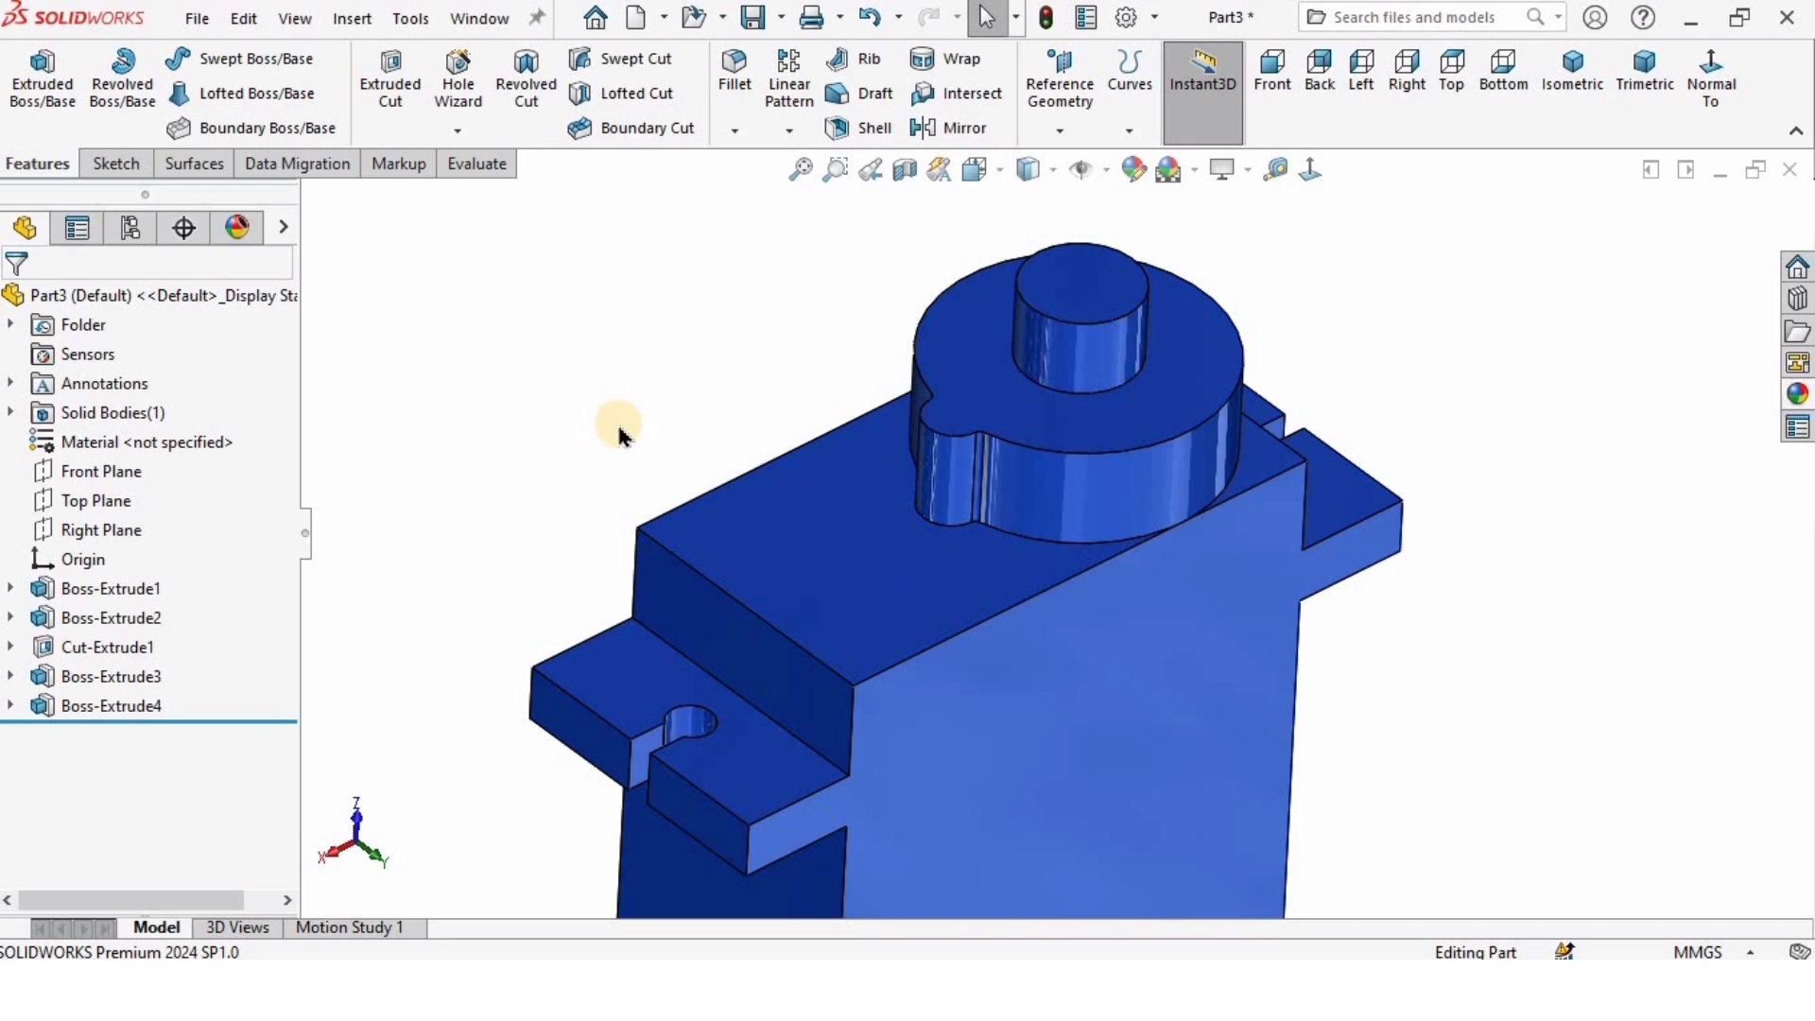
# Step: Save the finished part under a new name
pyautogui.scroll(5, 972, 640)
pyautogui.moveTo(1025, 612); pyautogui.dragTo(1447, 757, button='middle')
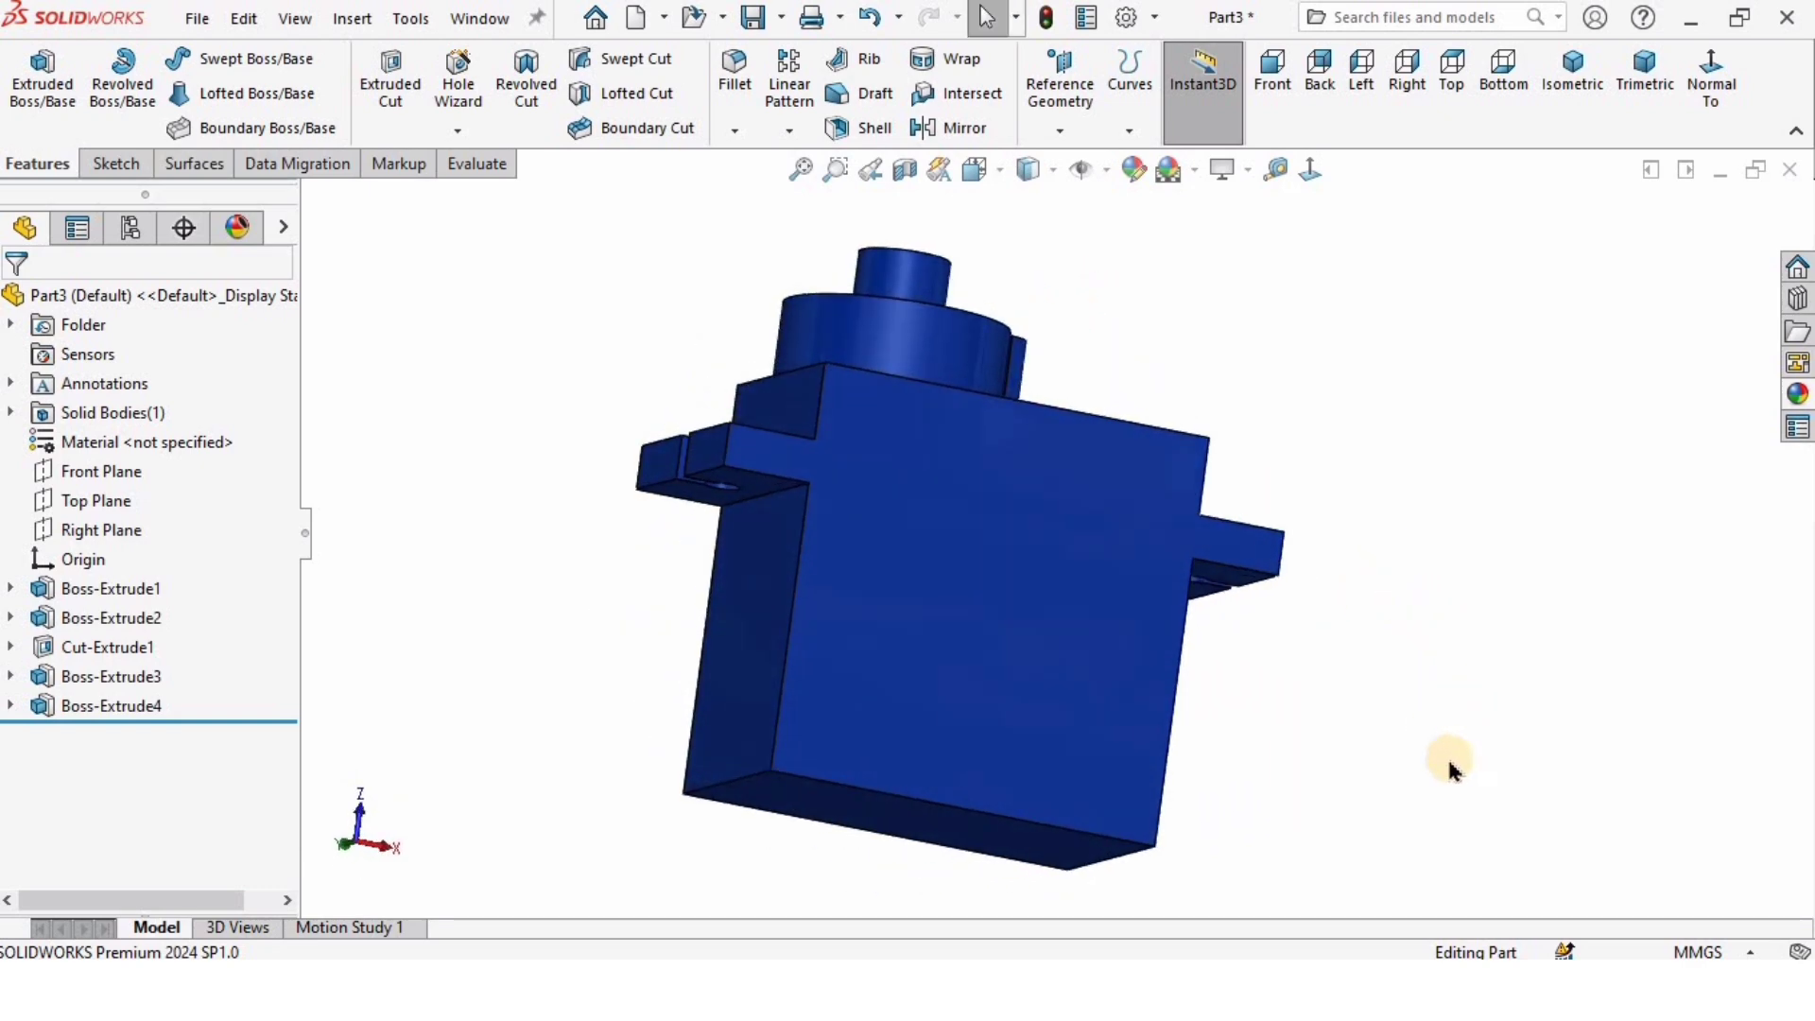
pyautogui.click(191, 19)
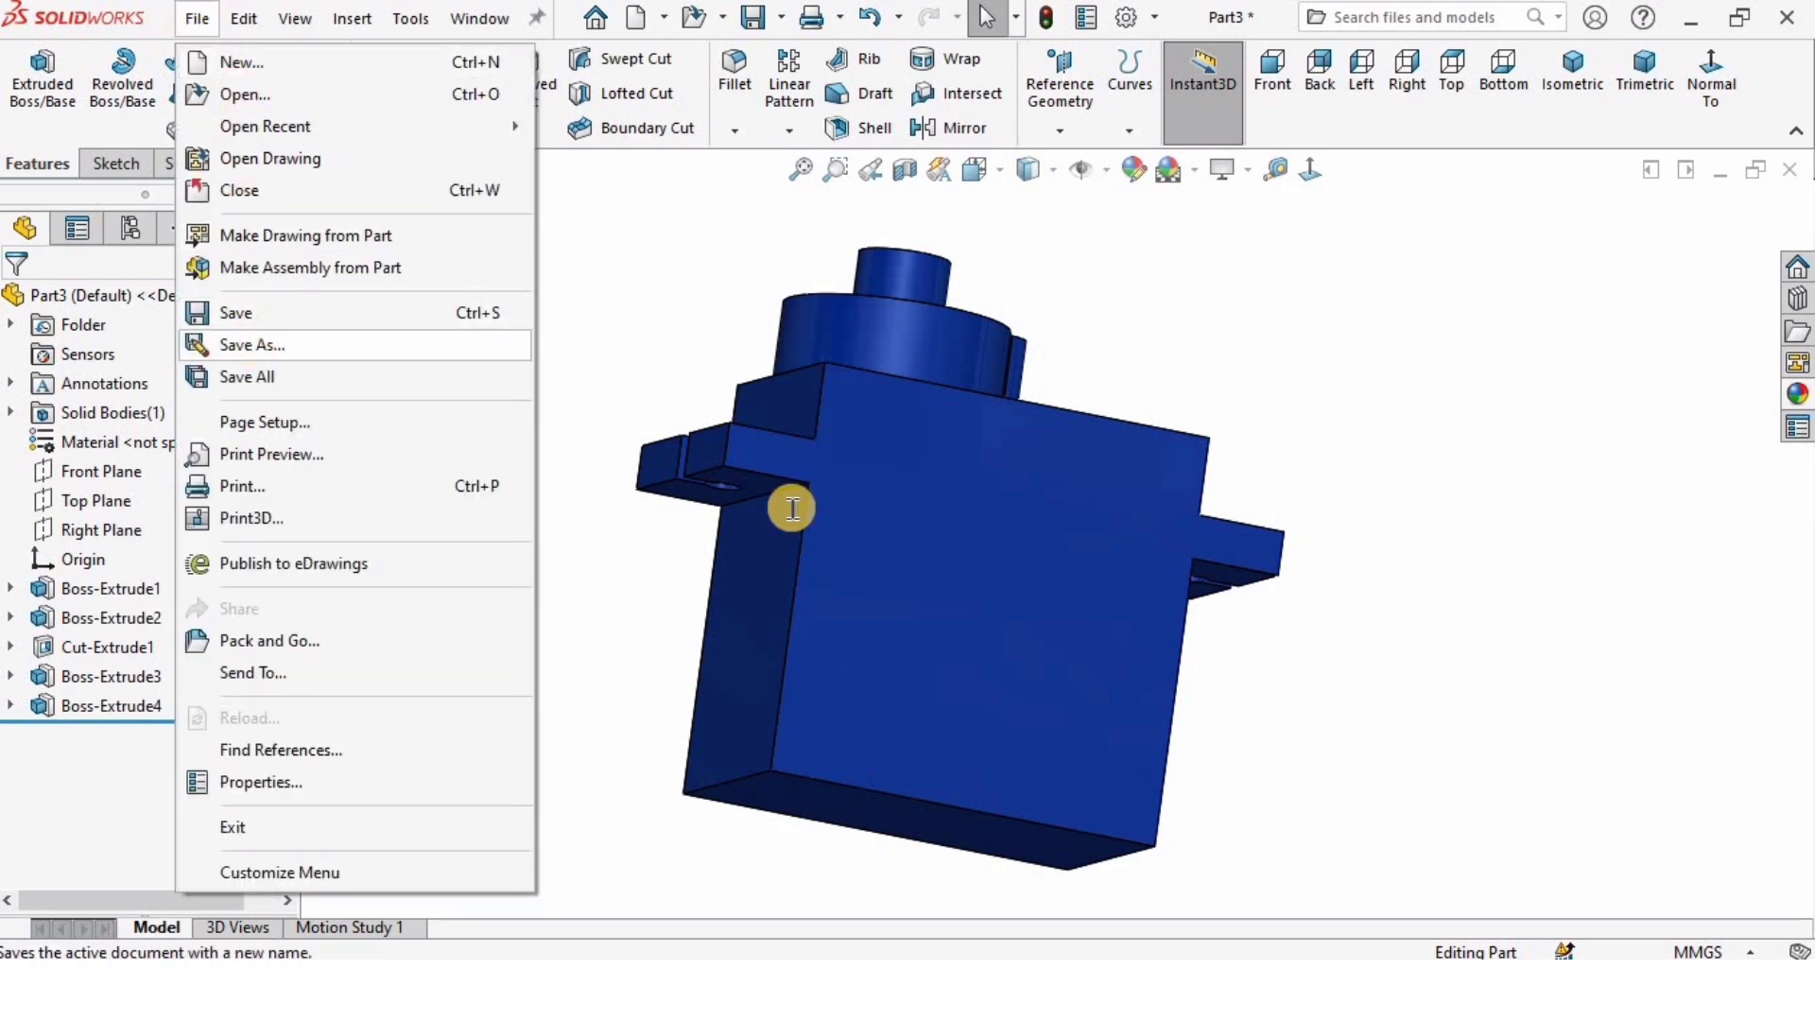